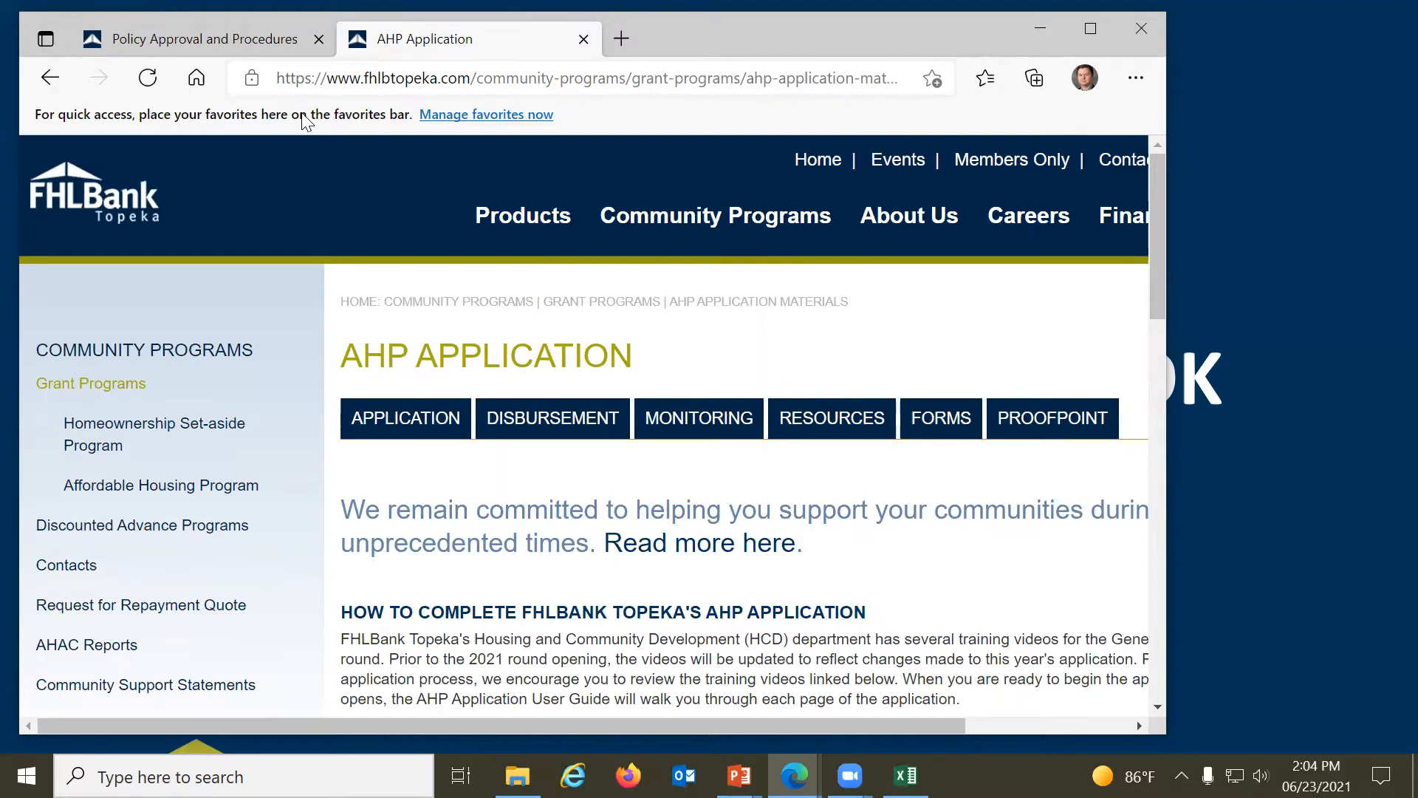
Examine the Affordable Housing Program Implementation Plan through the Need for Subsidy section, selecting passages of its text
click(191, 43)
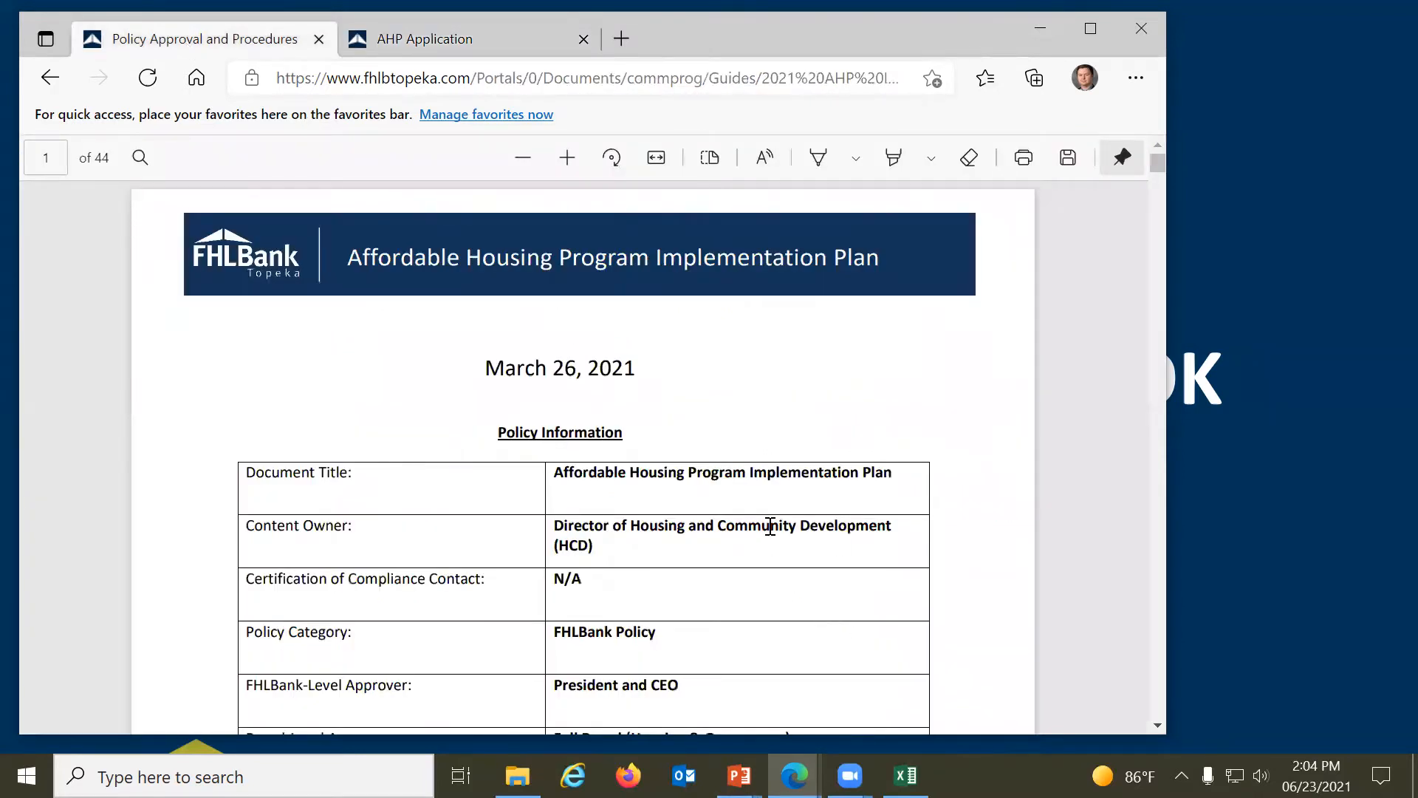
scroll(770, 526, down, 7)
scroll(767, 526, down, 4)
scroll(770, 520, down, 12)
scroll(771, 520, down, 12)
scroll(770, 520, up, 4)
scroll(770, 519, down, 15)
scroll(770, 520, down, 15)
scroll(774, 510, up, 4)
scroll(774, 511, down, 5)
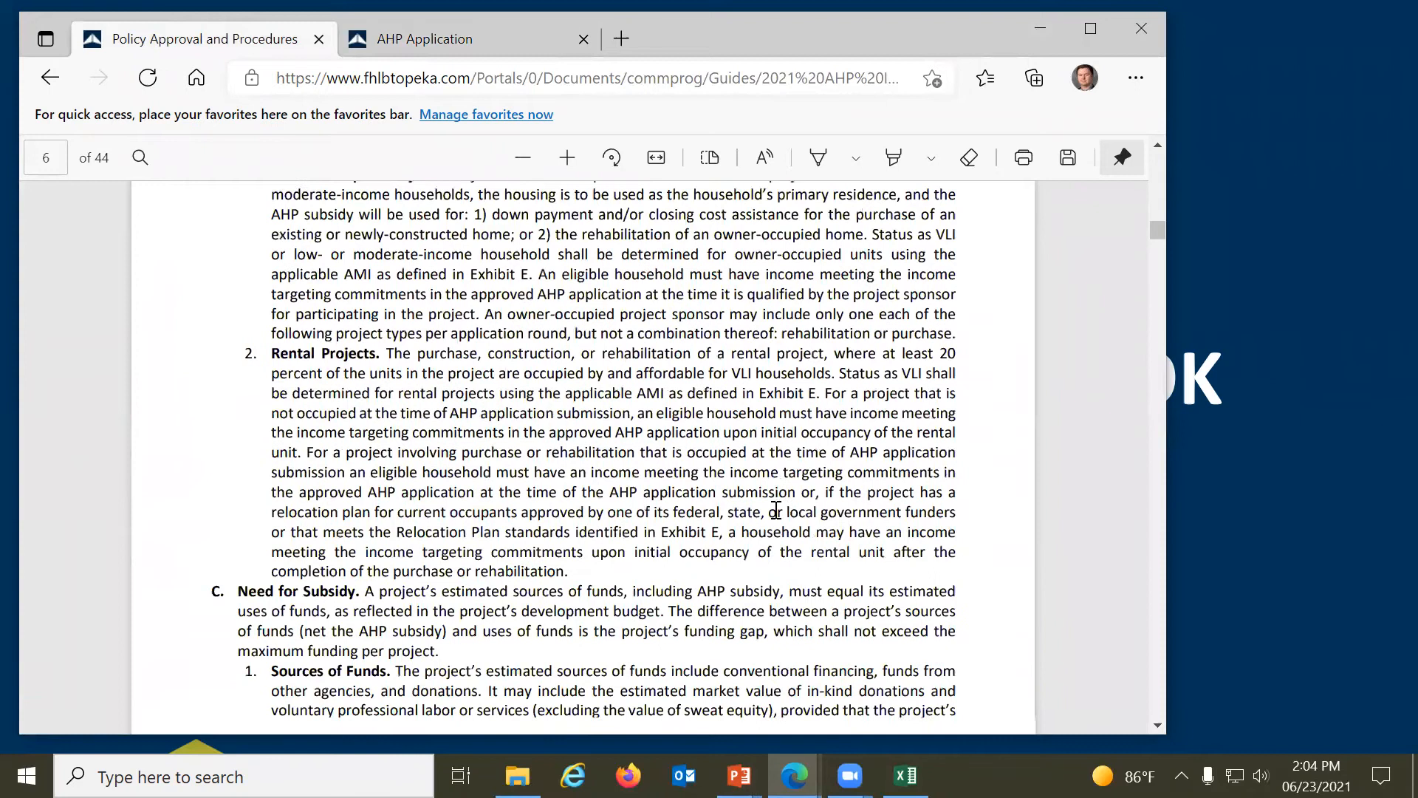
scroll(776, 510, down, 5)
drag(213, 229, 438, 289)
drag(596, 399, 794, 464)
Read on through the plan's funding and cost rules and select the Project Feasibility passage down into Developmental Feasibility
scroll(510, 615, down, 1)
scroll(510, 615, down, 7)
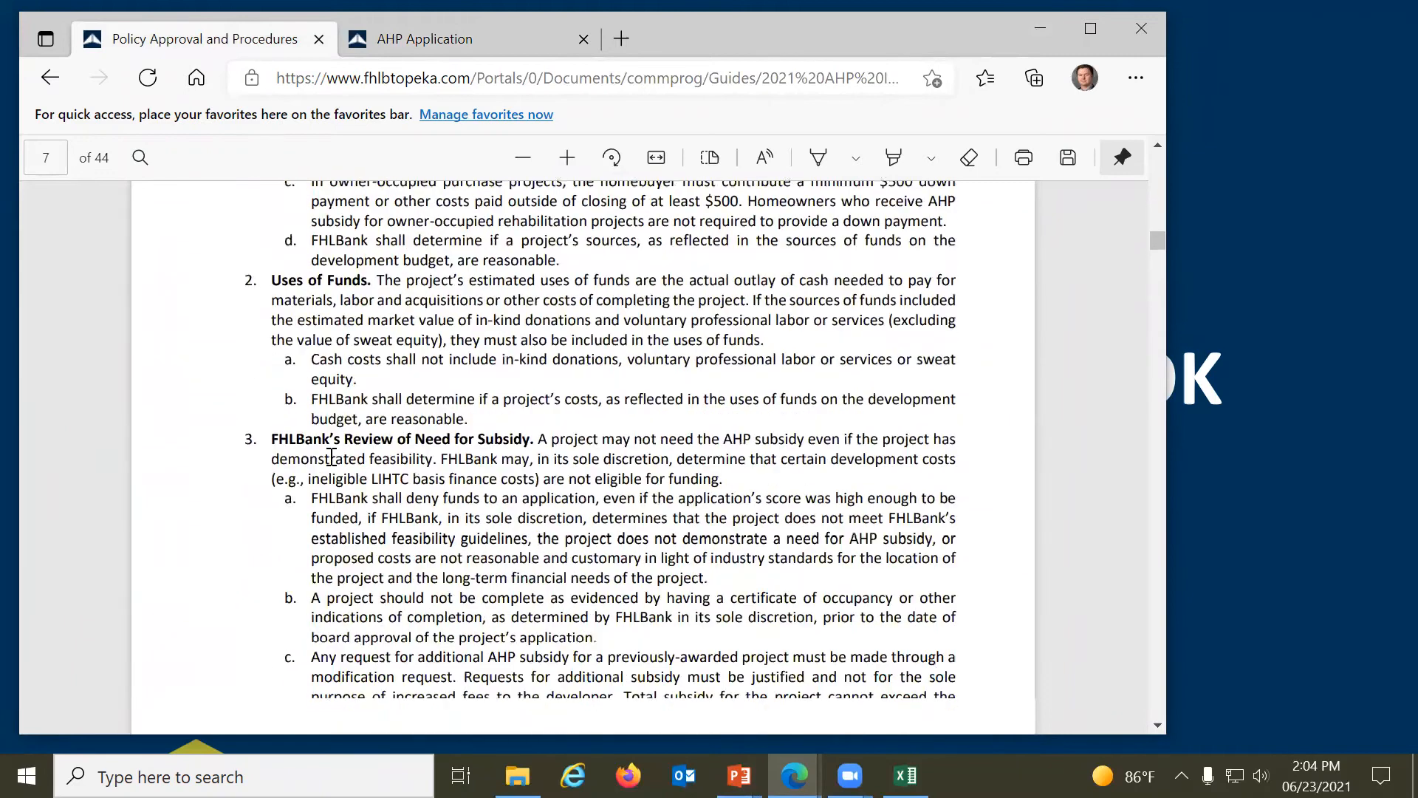
scroll(331, 456, down, 5)
scroll(414, 511, down, 4)
scroll(448, 512, down, 5)
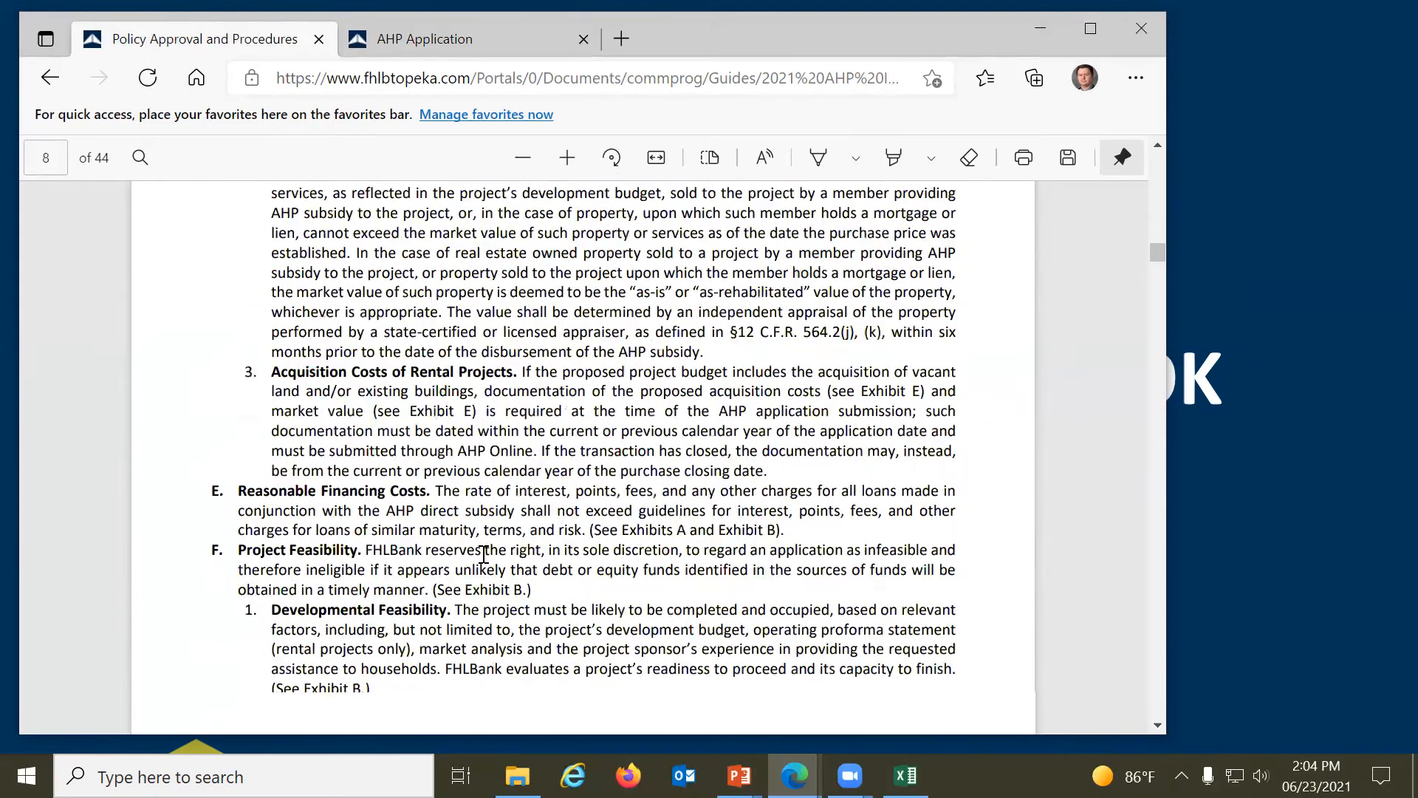
drag(235, 535, 626, 696)
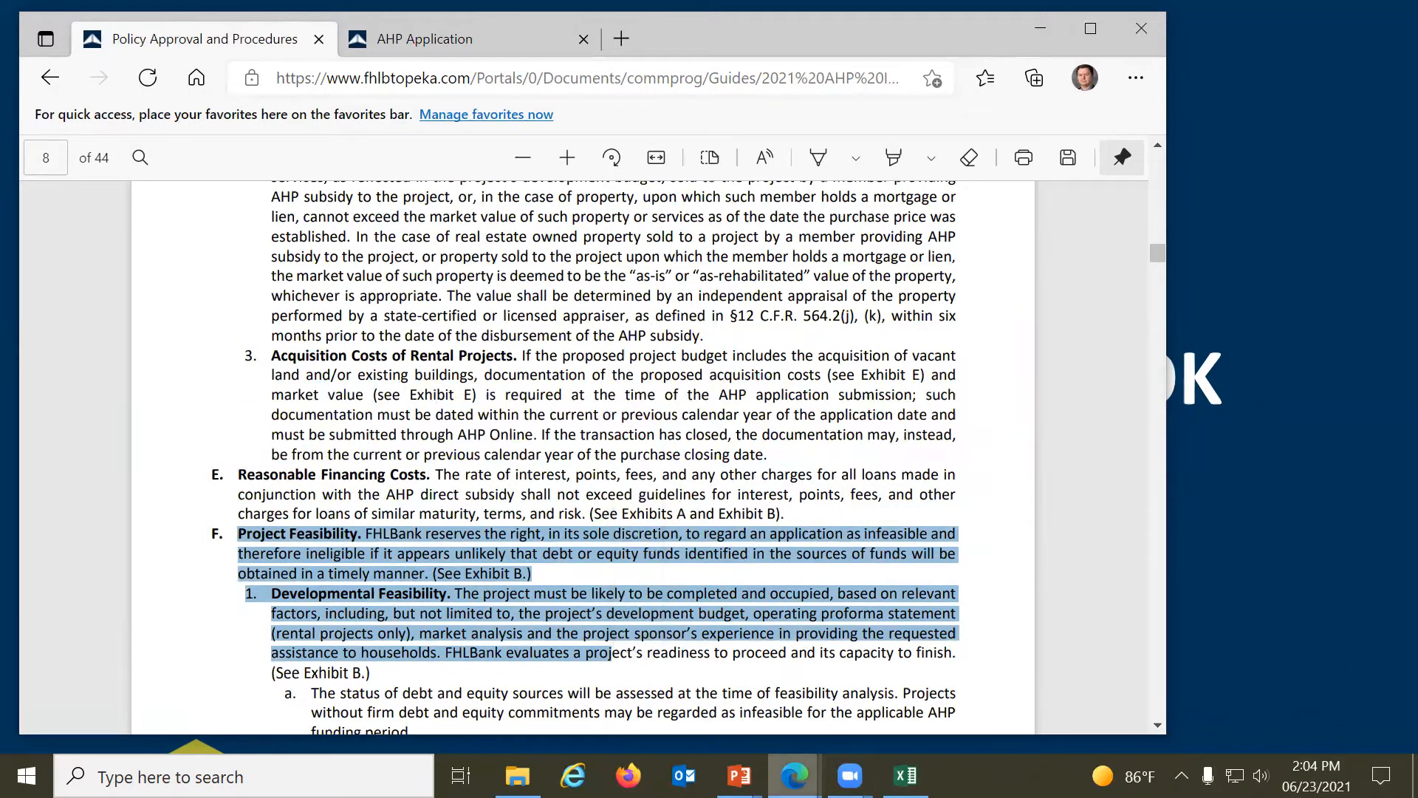
Review the AHP 2021 round information, training and round forms on the AHP Application page
click(412, 40)
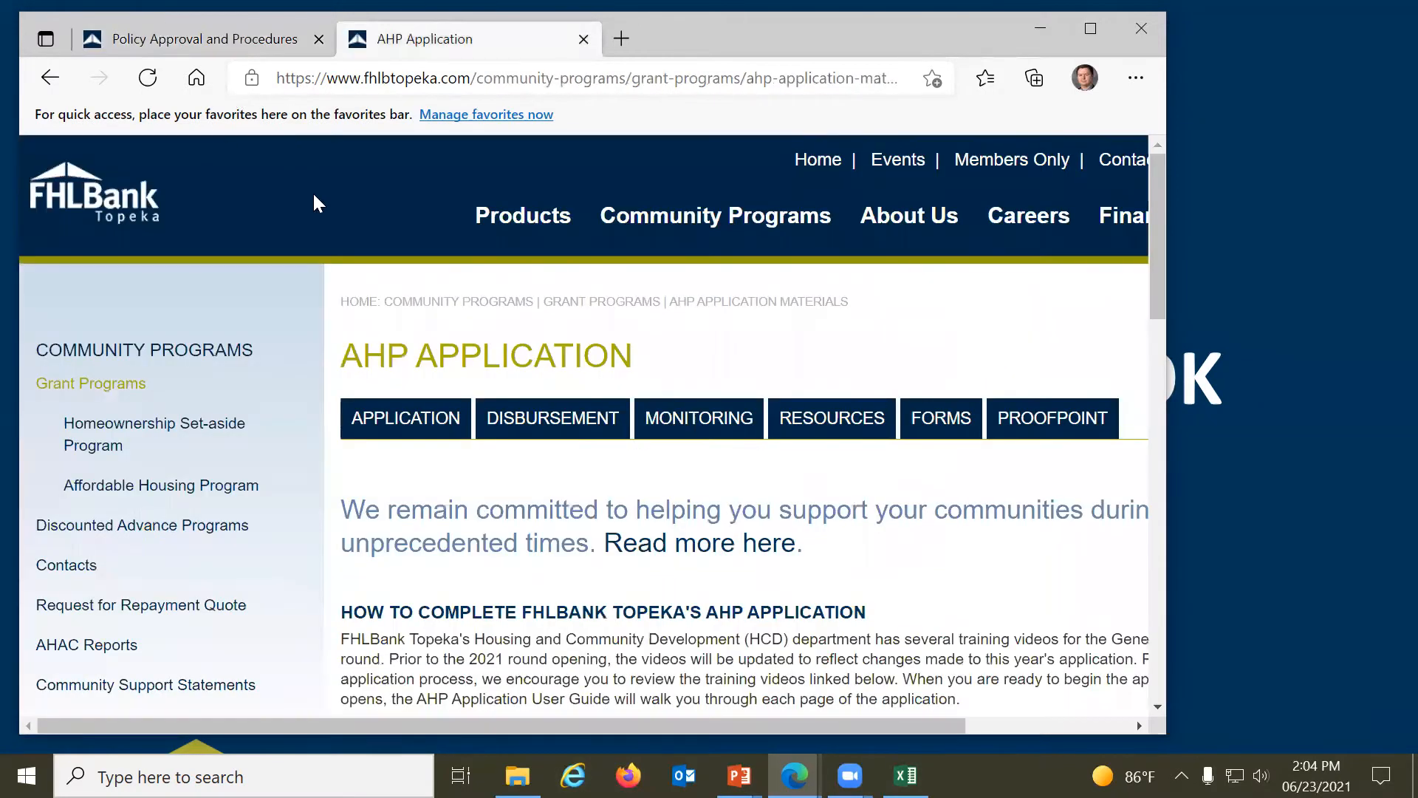
scroll(727, 536, down, 3)
scroll(835, 605, down, 3)
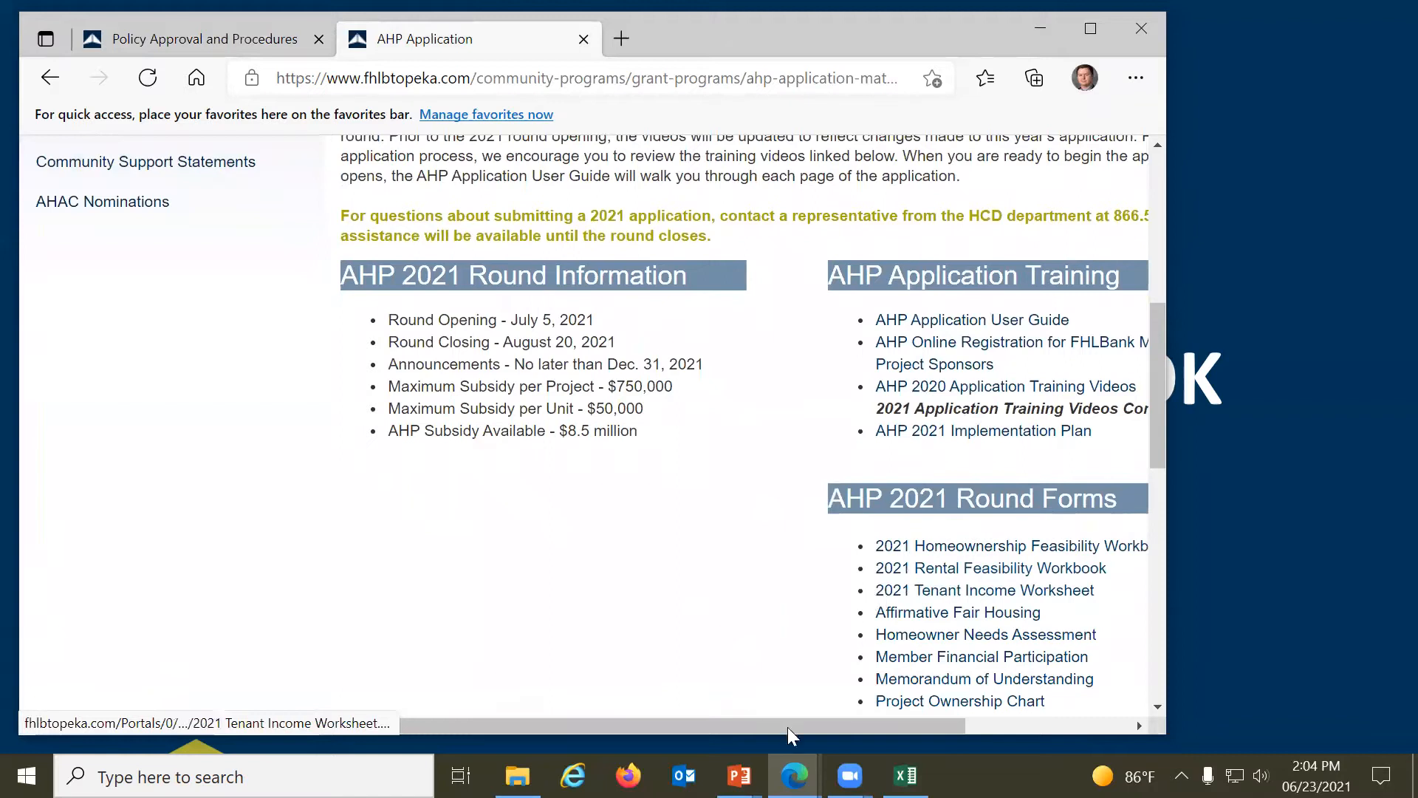
Switch to the 2021 Rental Feasibility Workbook in Excel and select the Date cell on the Project Information sheet
click(905, 776)
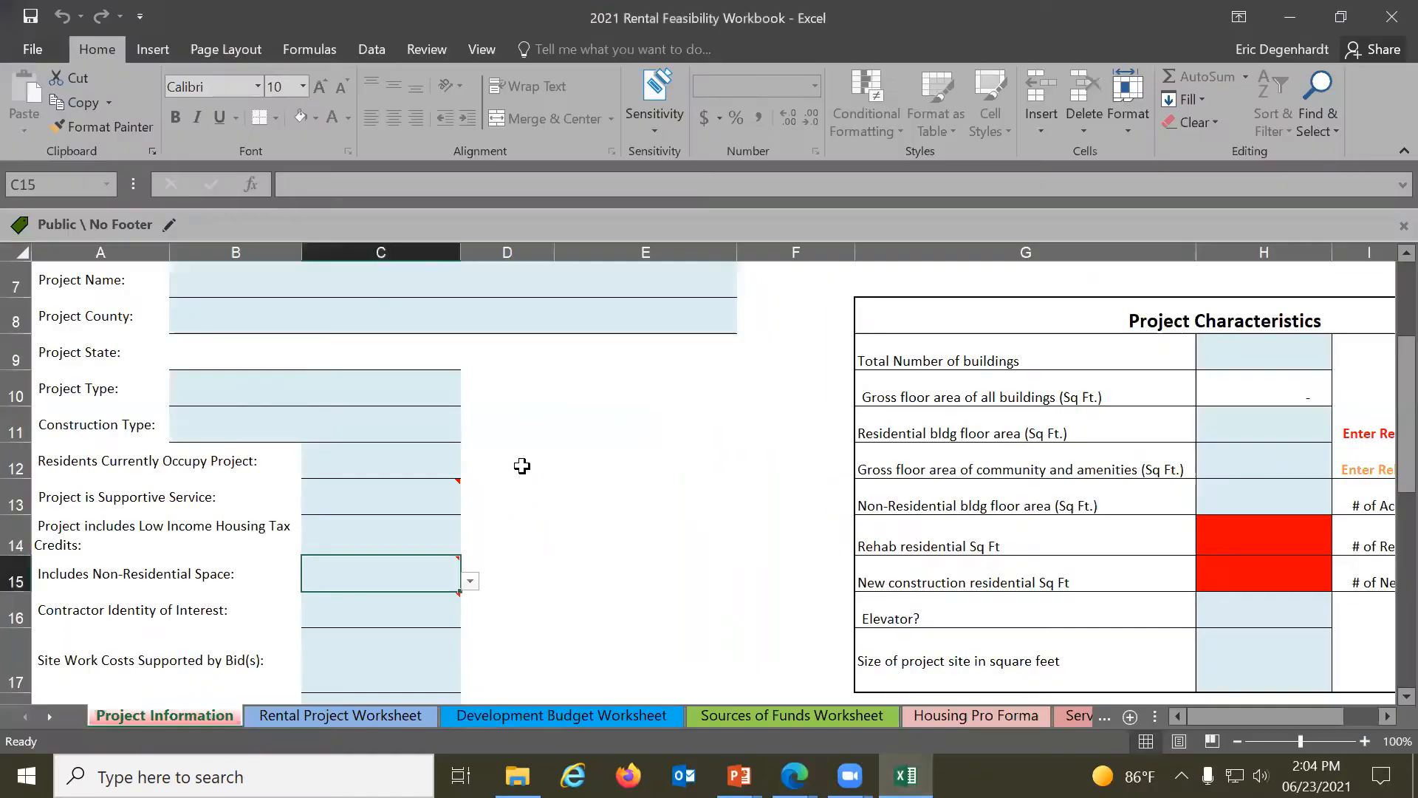
scroll(523, 465, up, 2)
click(641, 359)
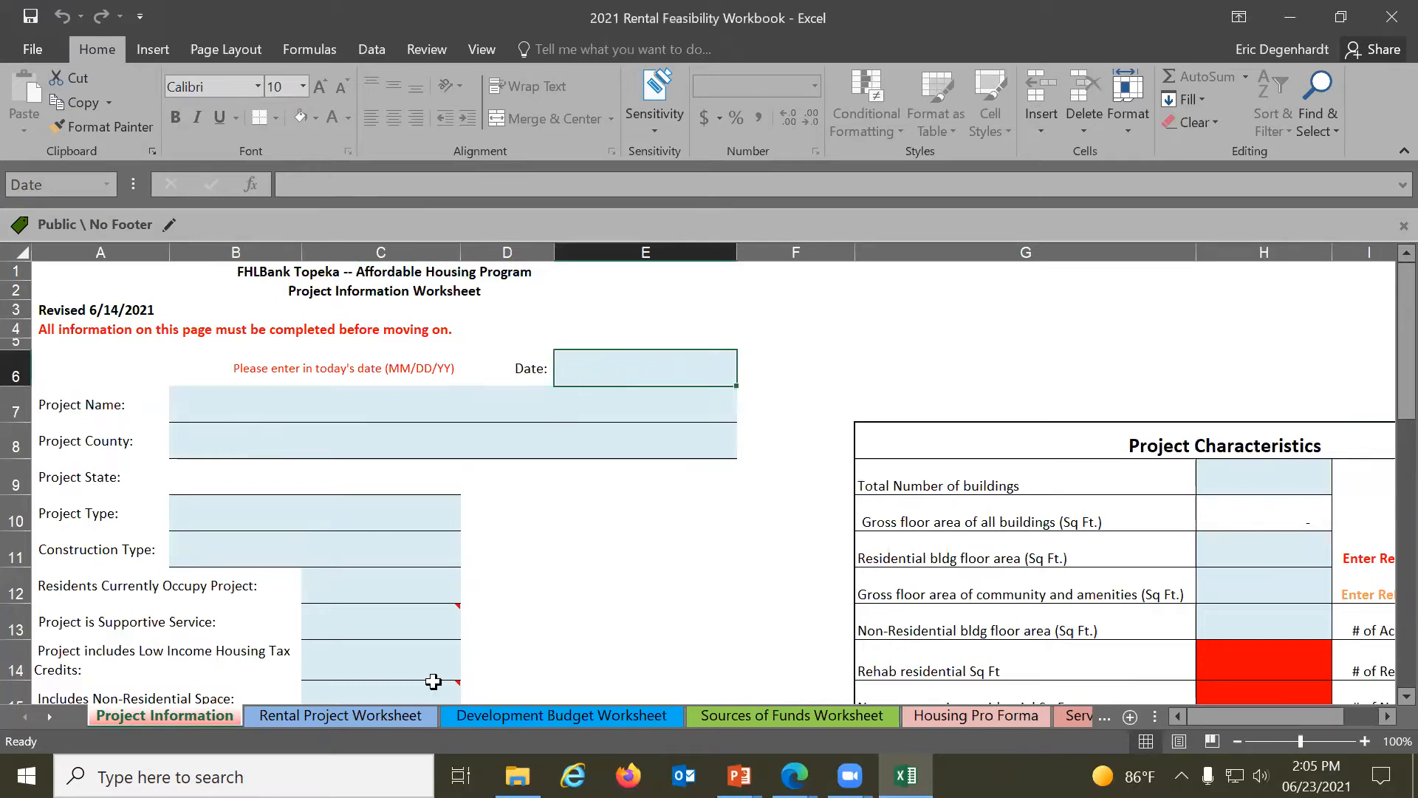
Examine the Rental Project Worksheet from its instructions down to the explanation box
click(336, 714)
scroll(328, 622, up, 5)
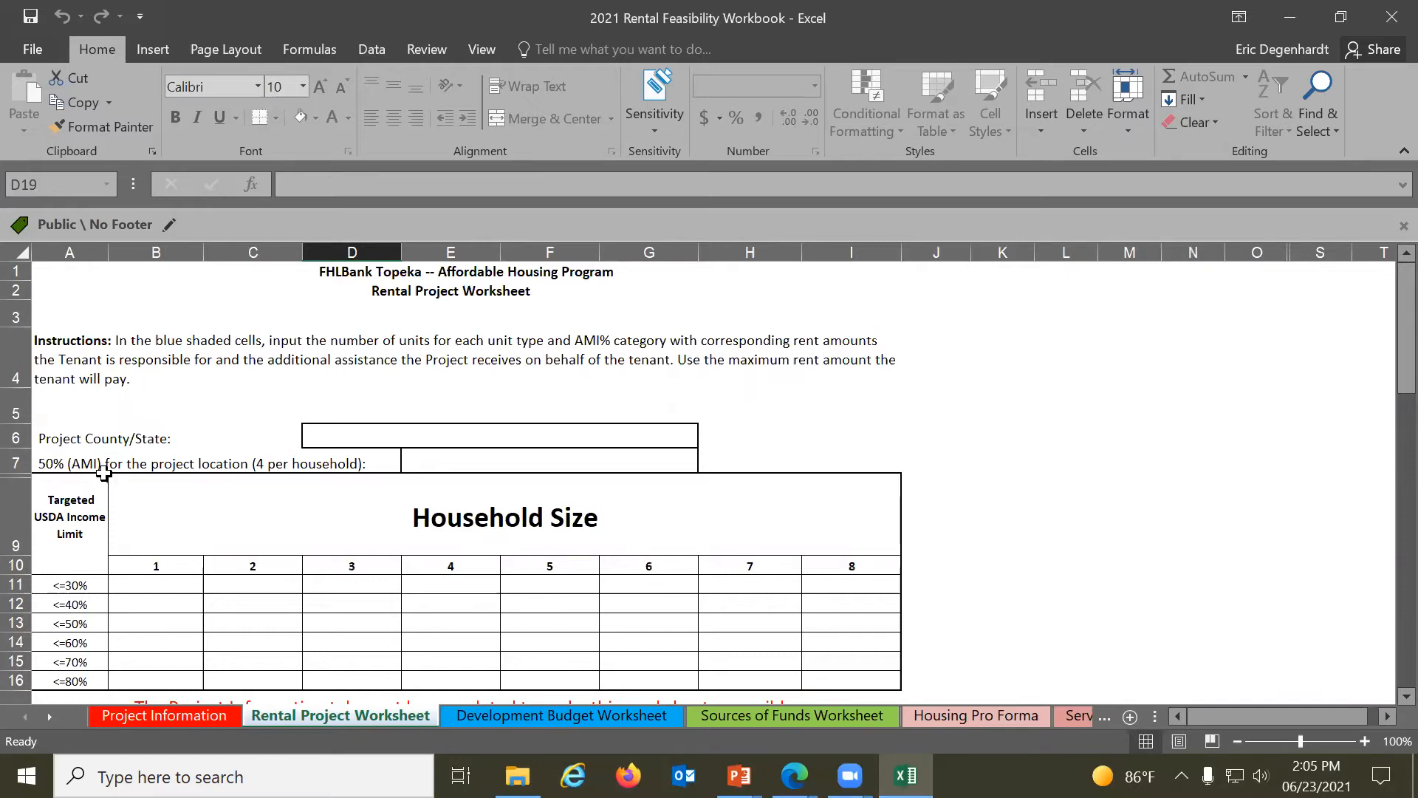
scroll(134, 386, down, 10)
scroll(165, 560, down, 5)
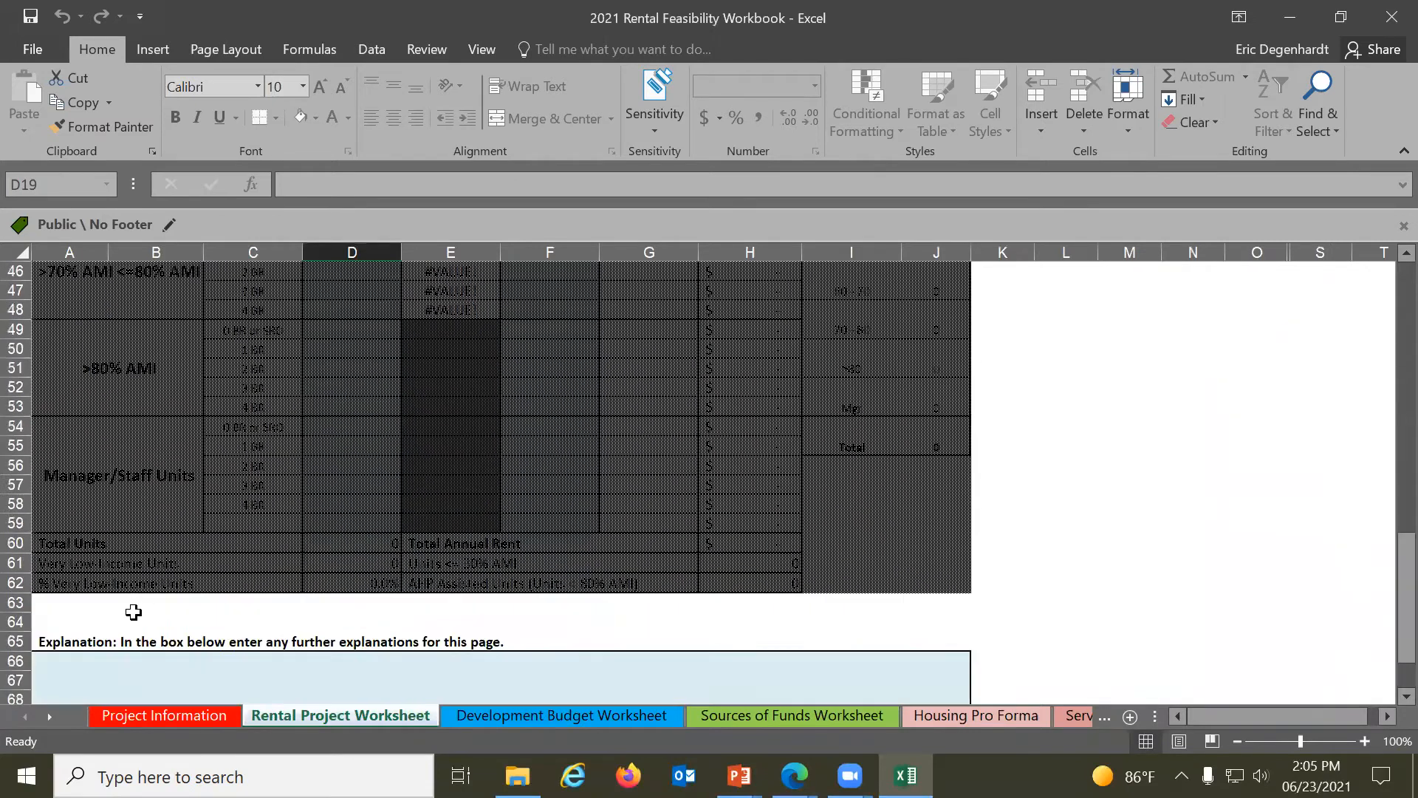
Enter three lines in the Rental Project Worksheet's explanation box: "asd;lkfjasdofijqapewgijfsal;kg", "Line2" and "Line3", using line breaks within the cell
click(130, 627)
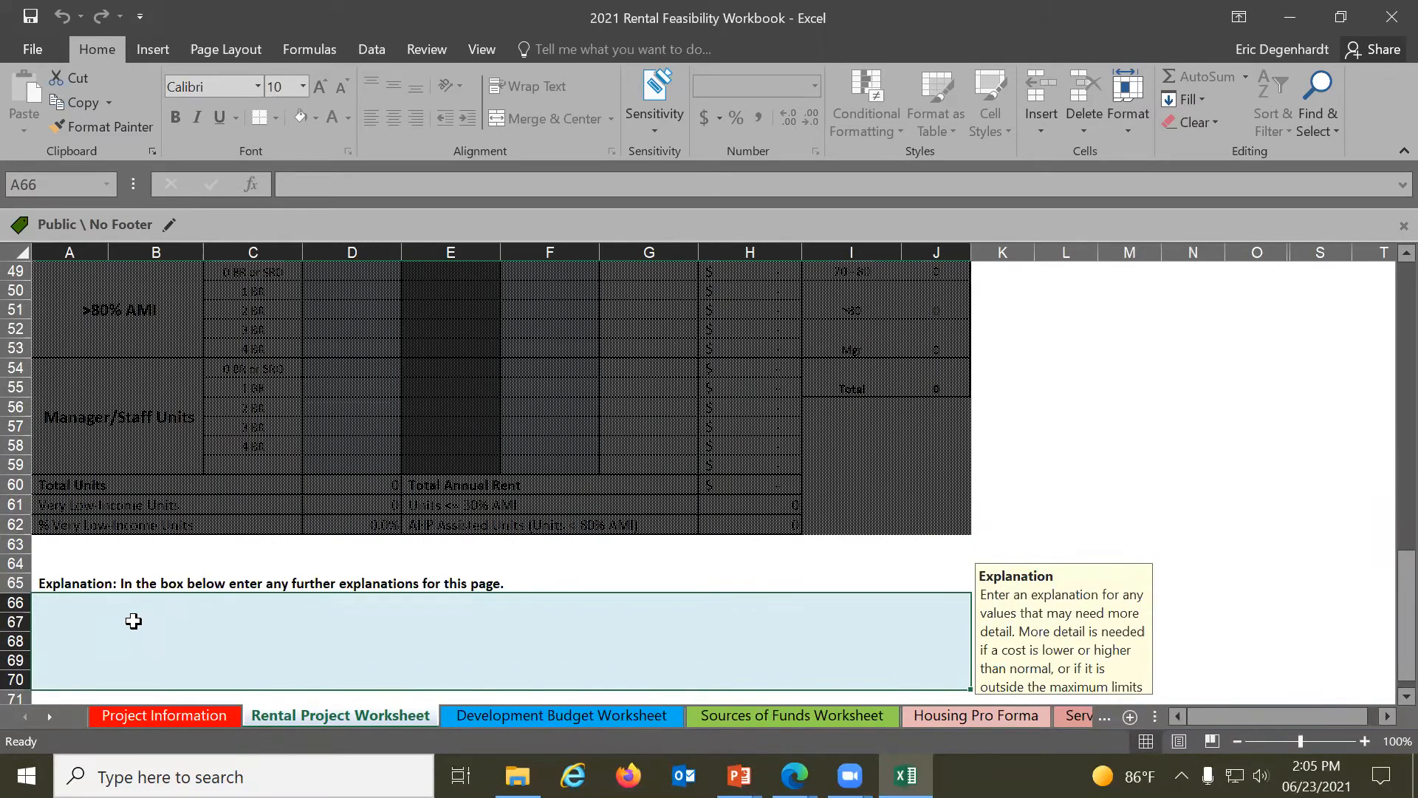
click(108, 629)
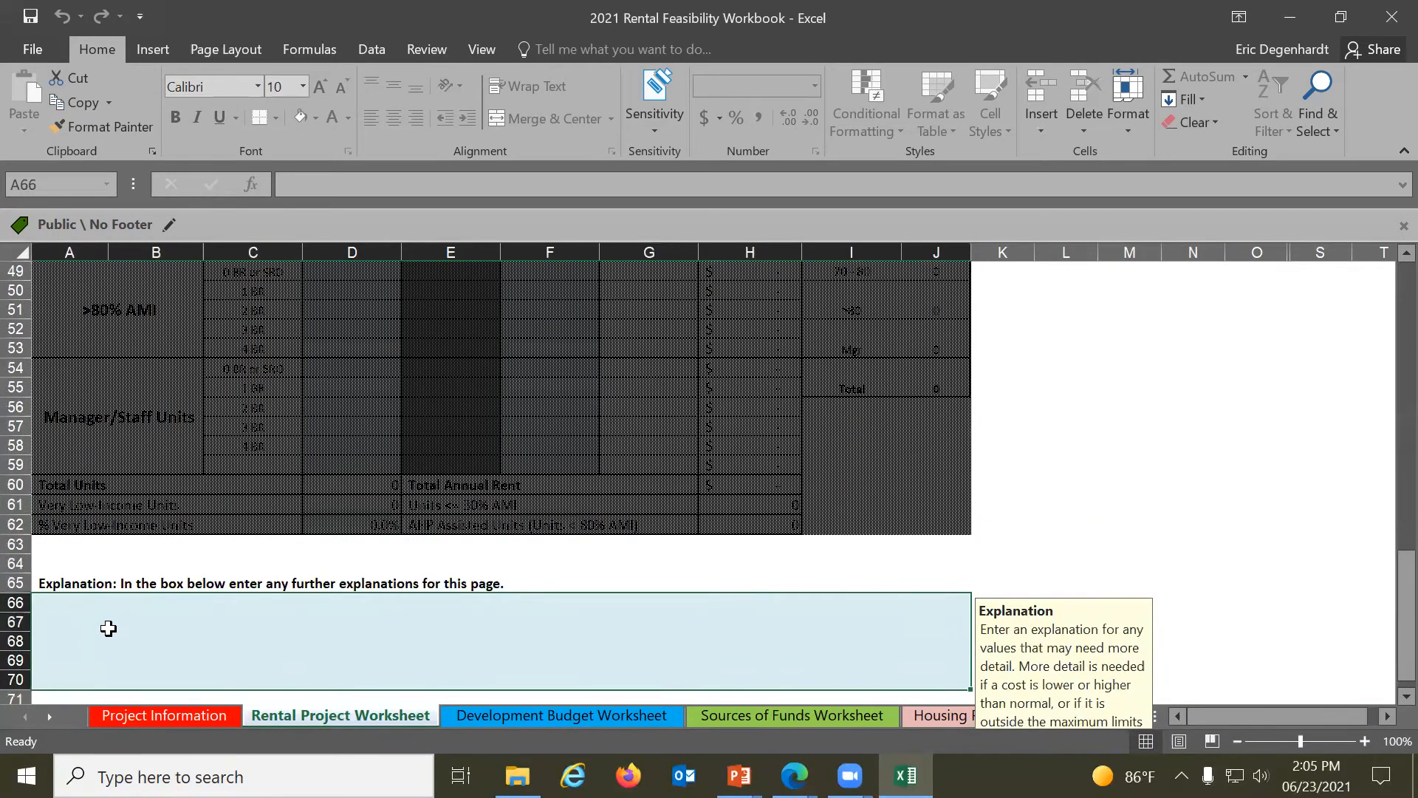
text(asd;lkfjasdofijqapewgijfsal;kg)
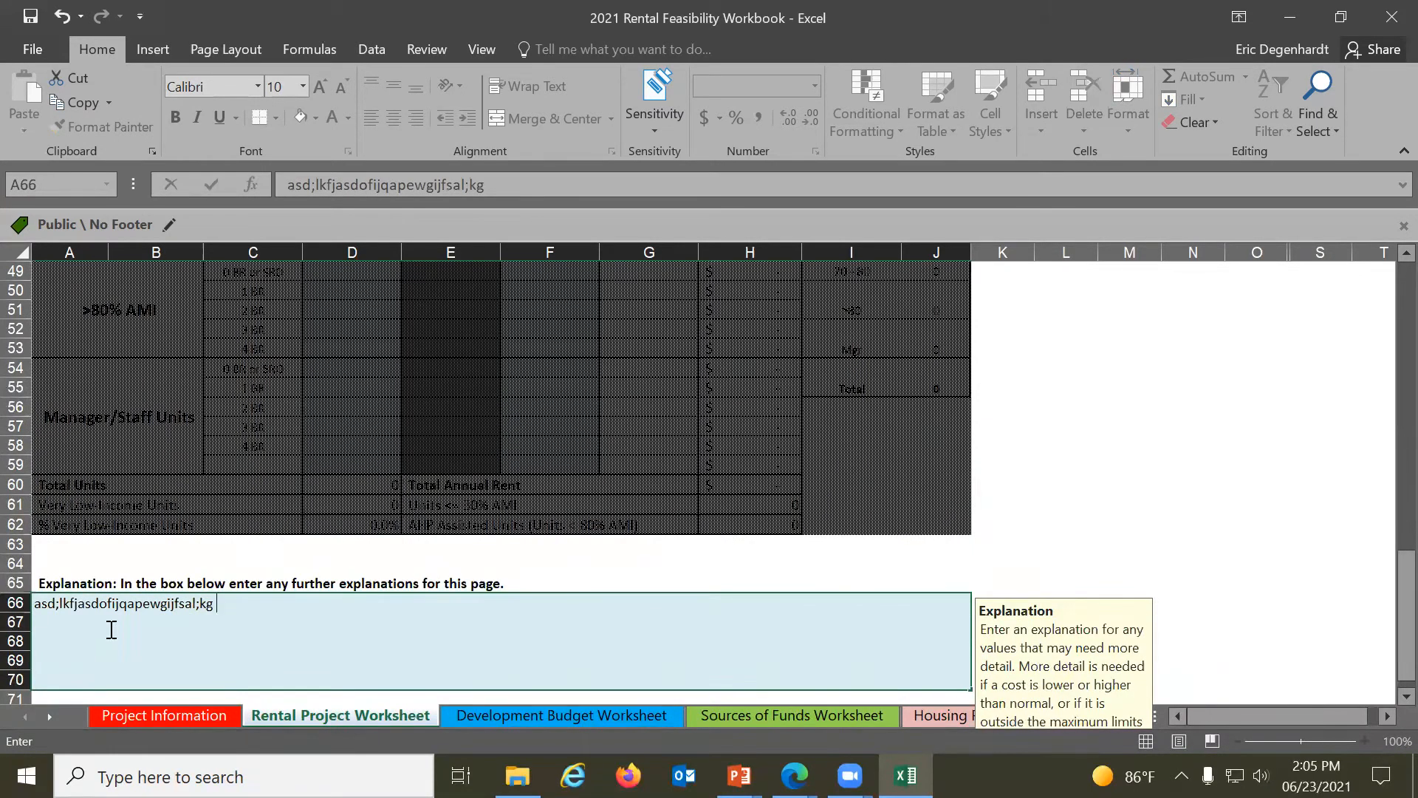
key(alt+Return)
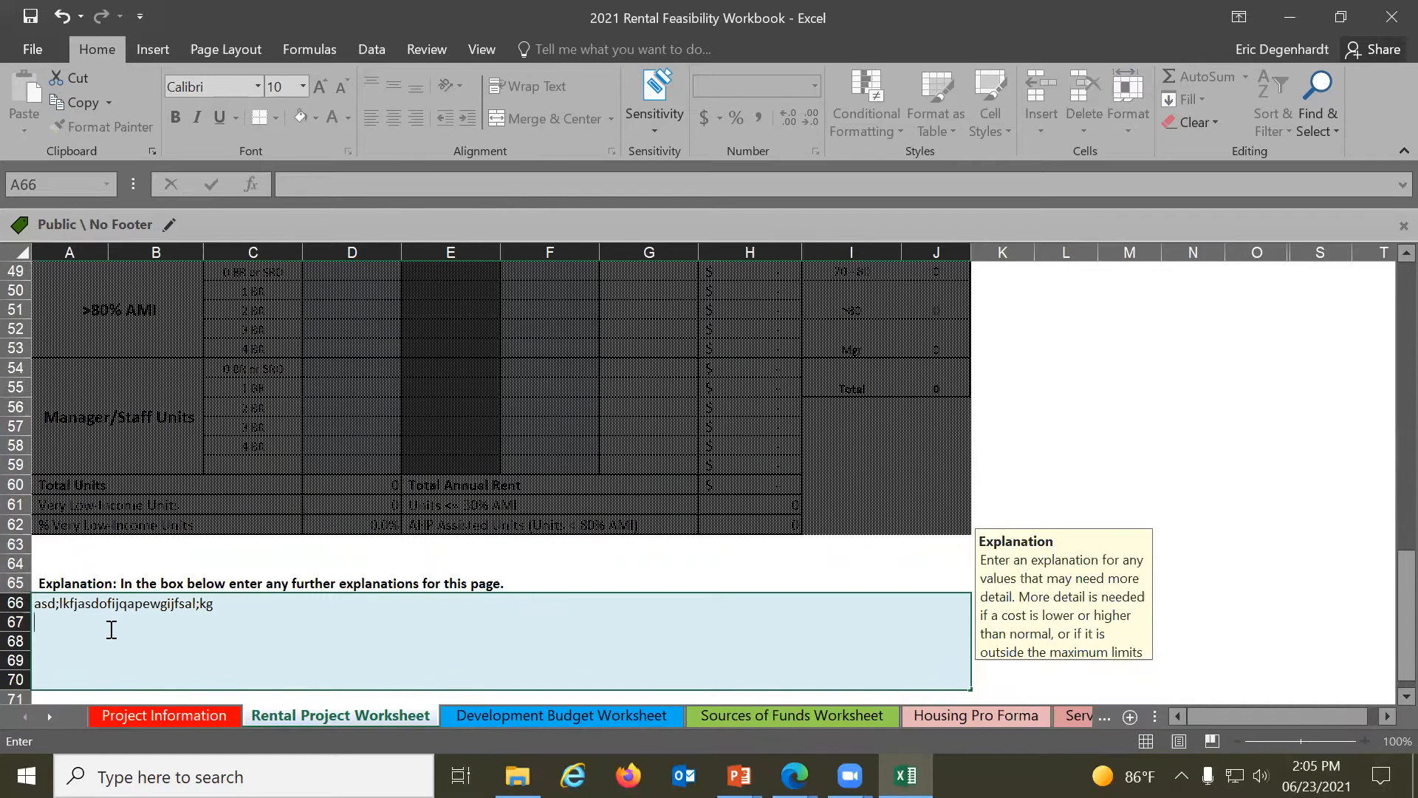
text(Line)
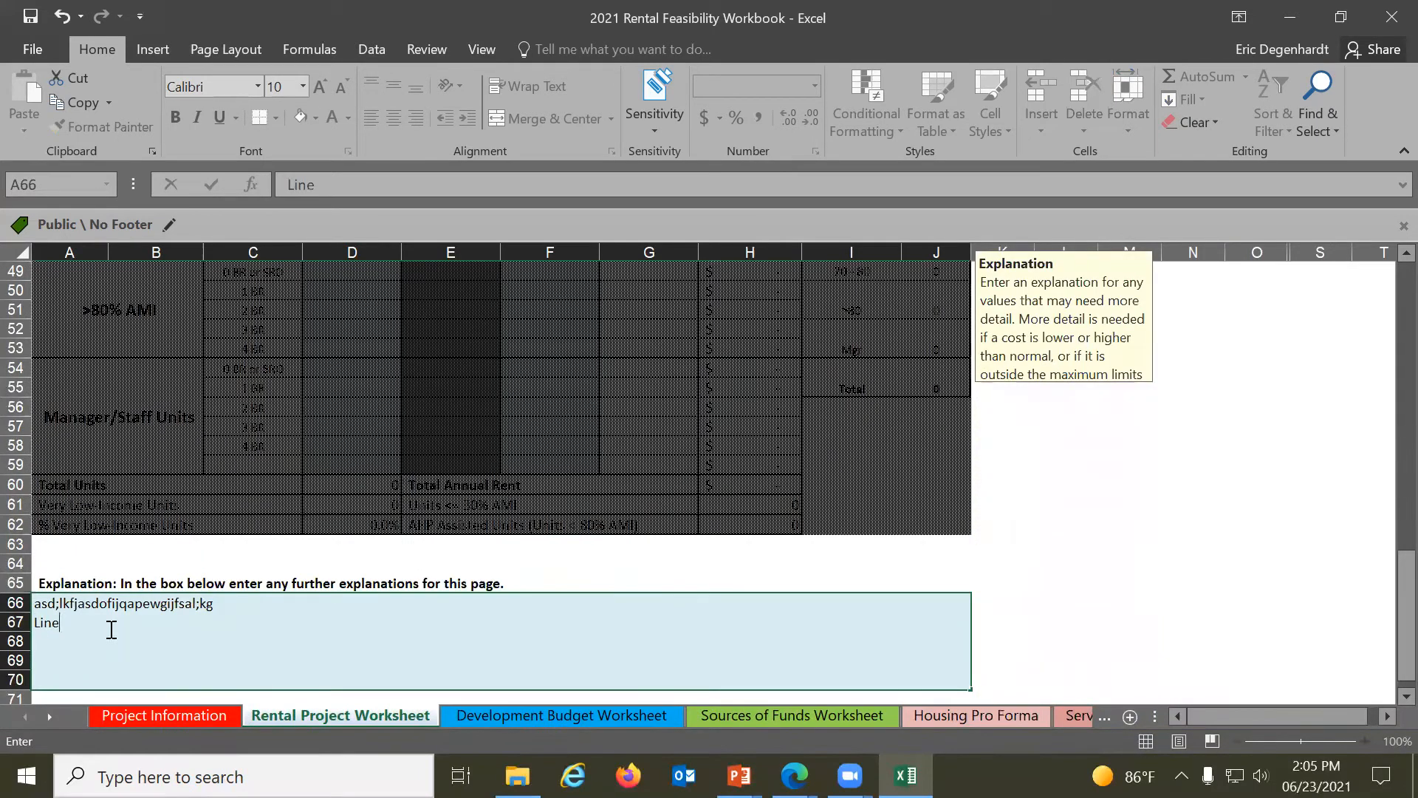
text(2)
key(alt+Return)
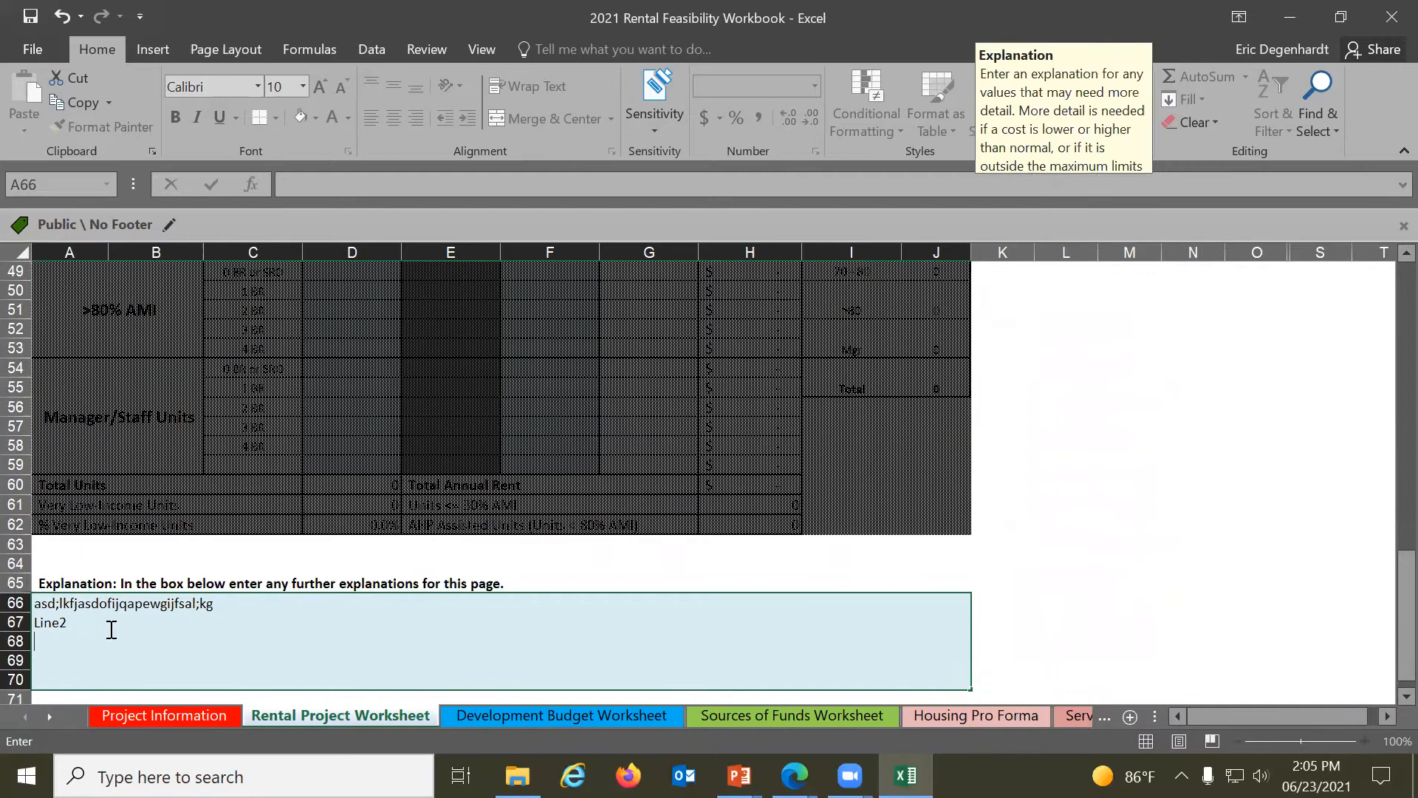
text(Line3)
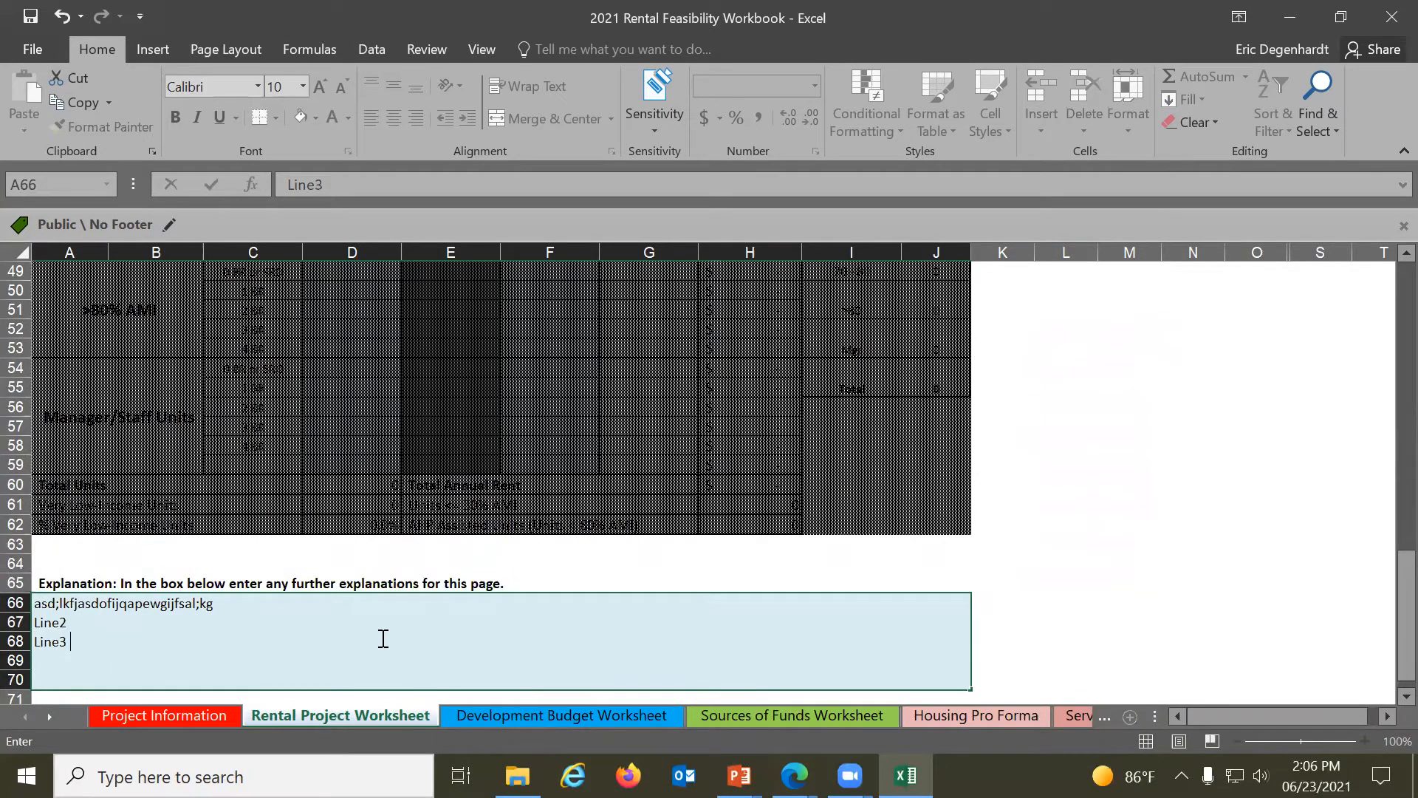
View the Project Information, Rental Project Worksheet and Development Budget Worksheet sheets in turn
click(188, 713)
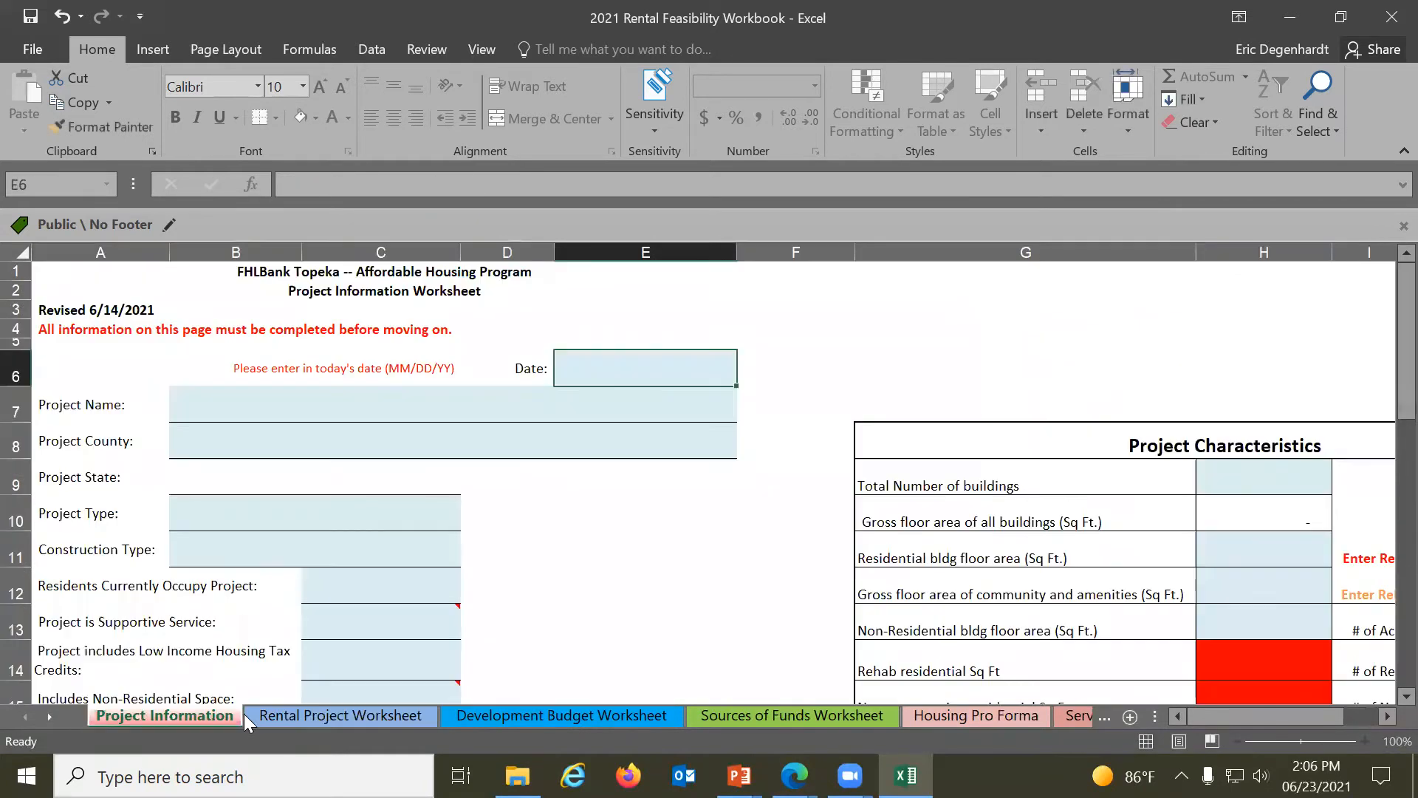
click(291, 712)
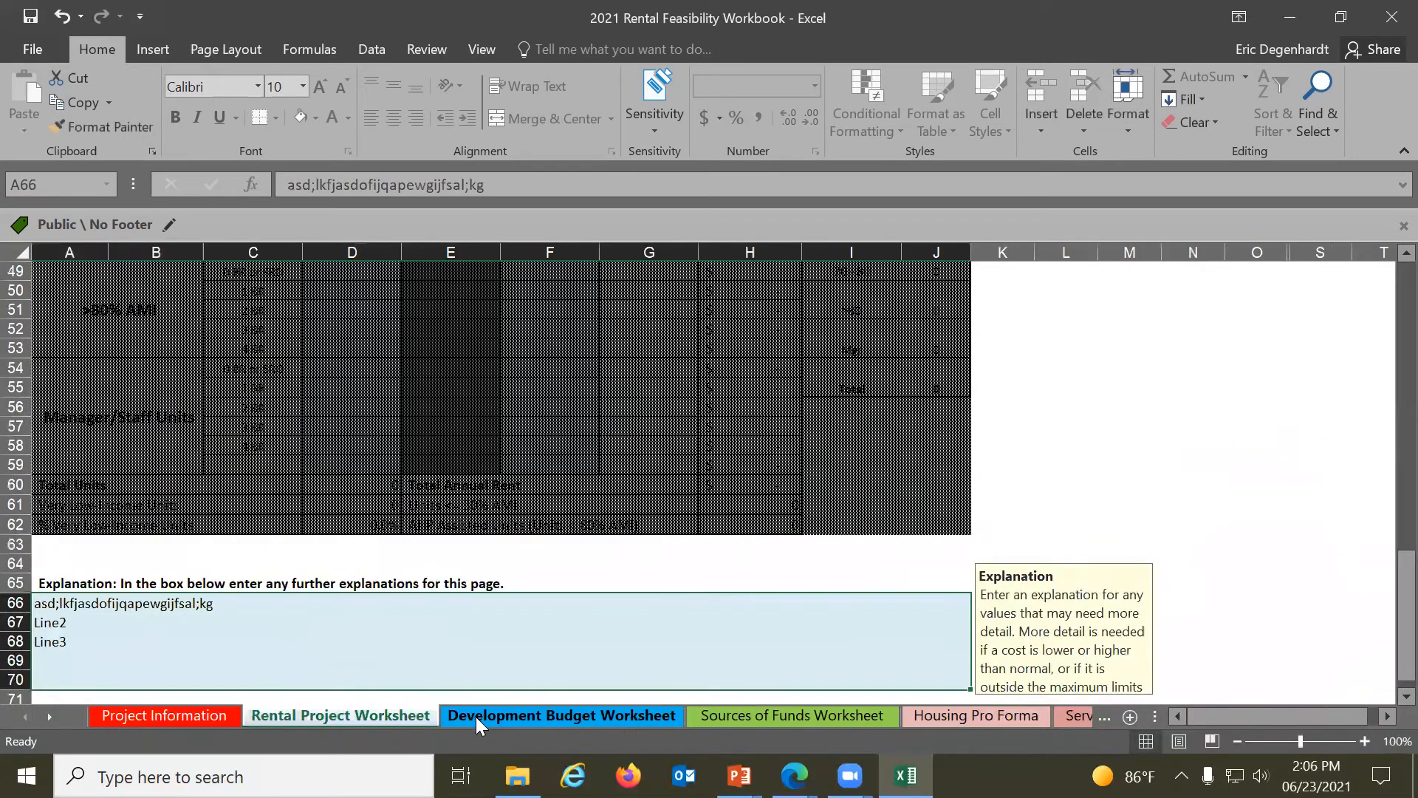
click(476, 716)
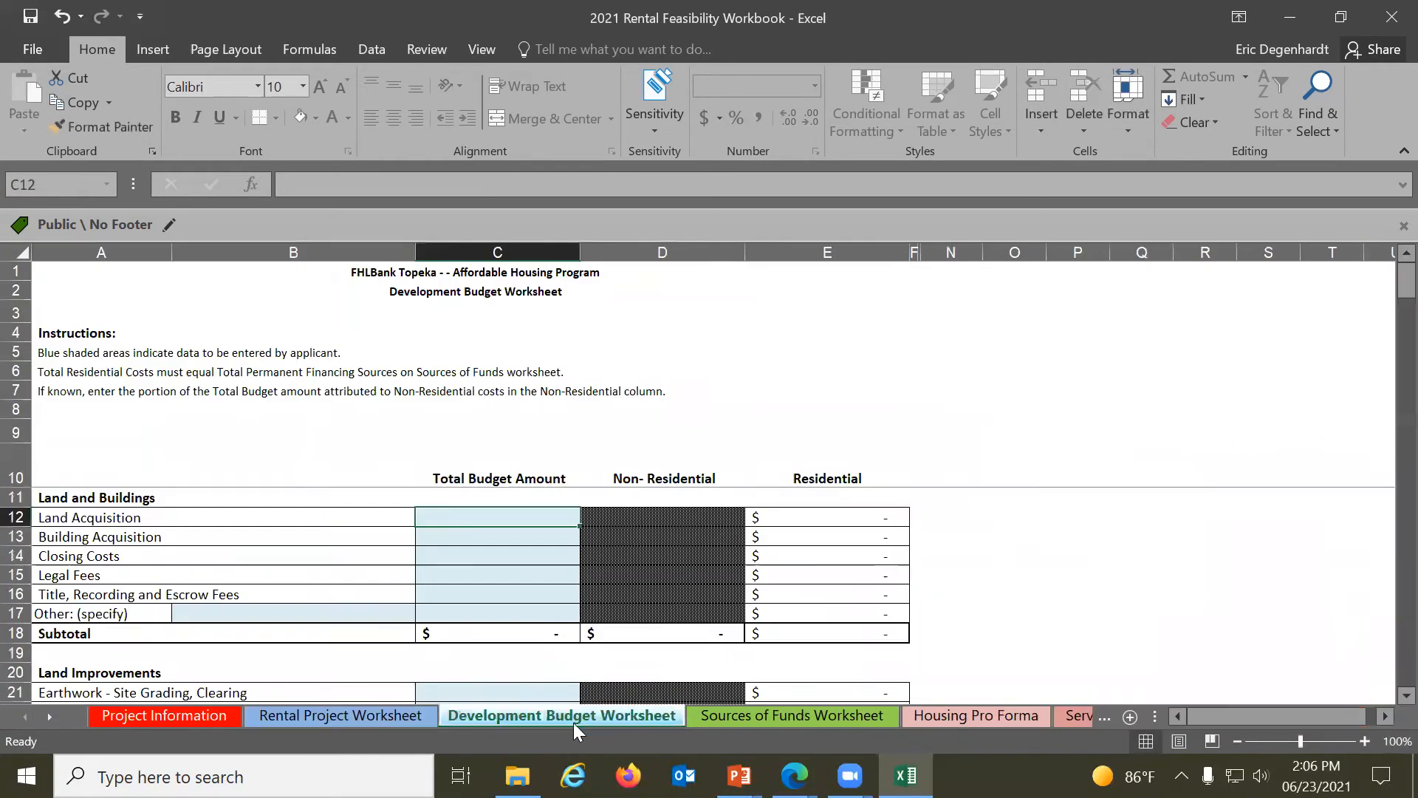
On the Project Information sheet, enter 6/23/2021 as the date and "Project Name" as the project name
click(179, 716)
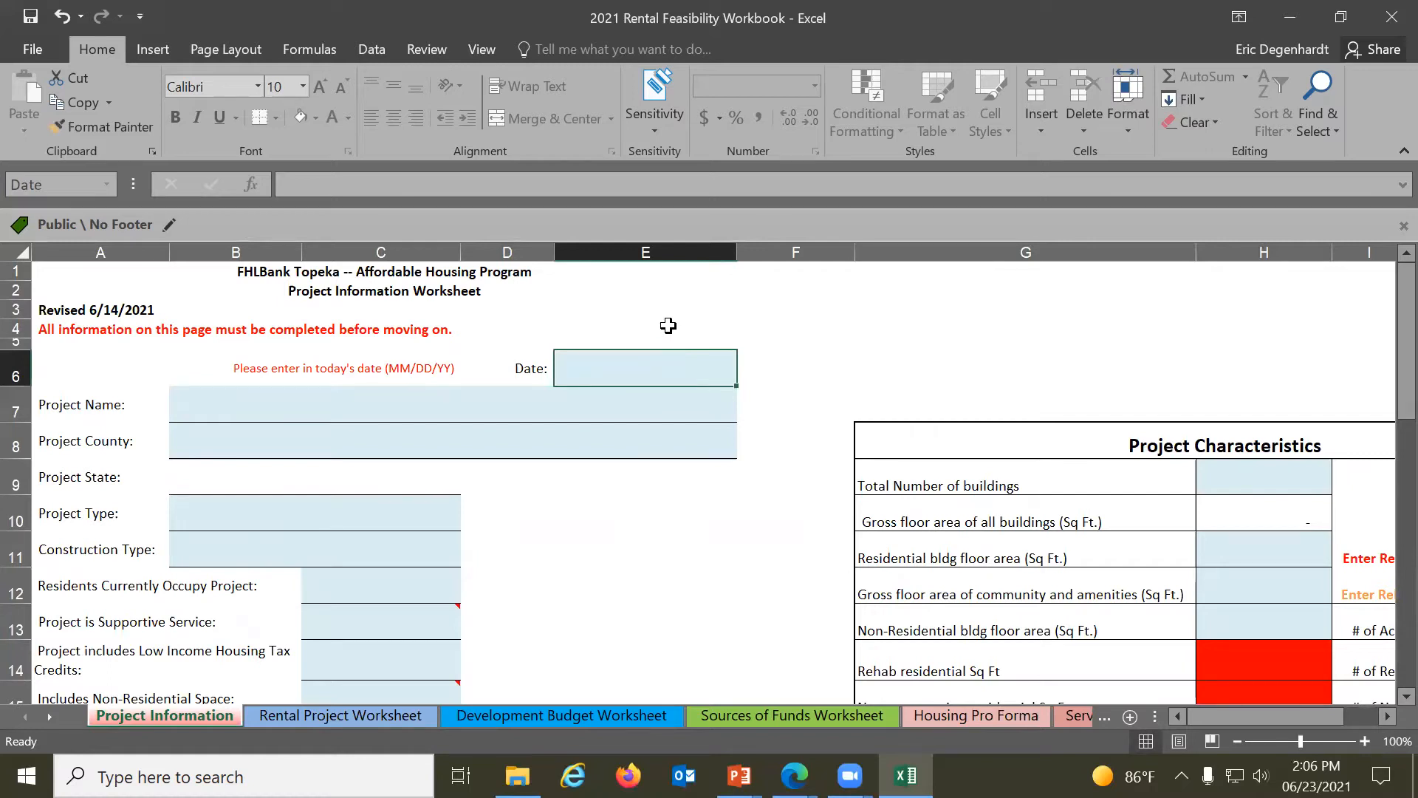
text(6/23/2021)
key(Return)
text(Project Name)
key(Return)
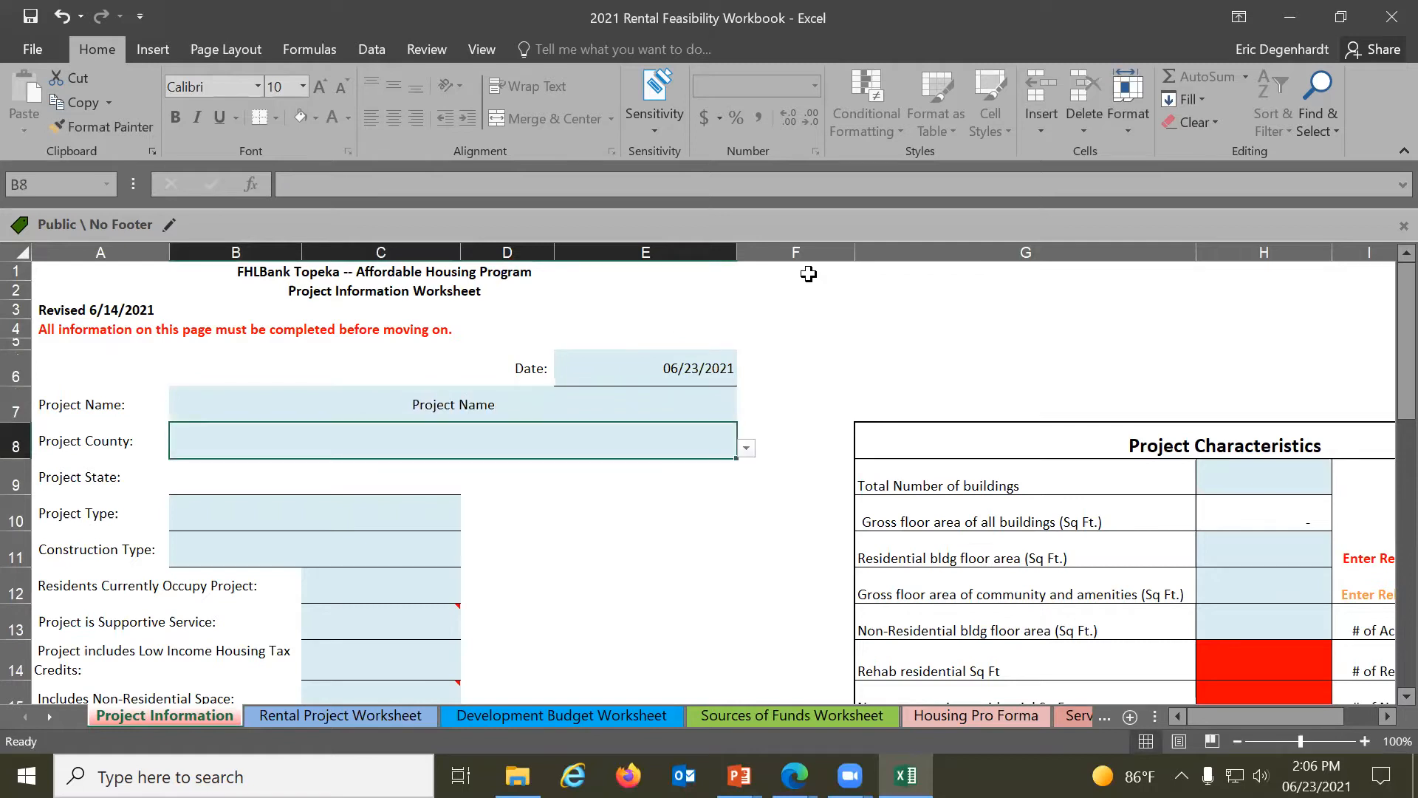
Set the project county to Alamosa Co, Colorado and the project type to New Construction
click(746, 448)
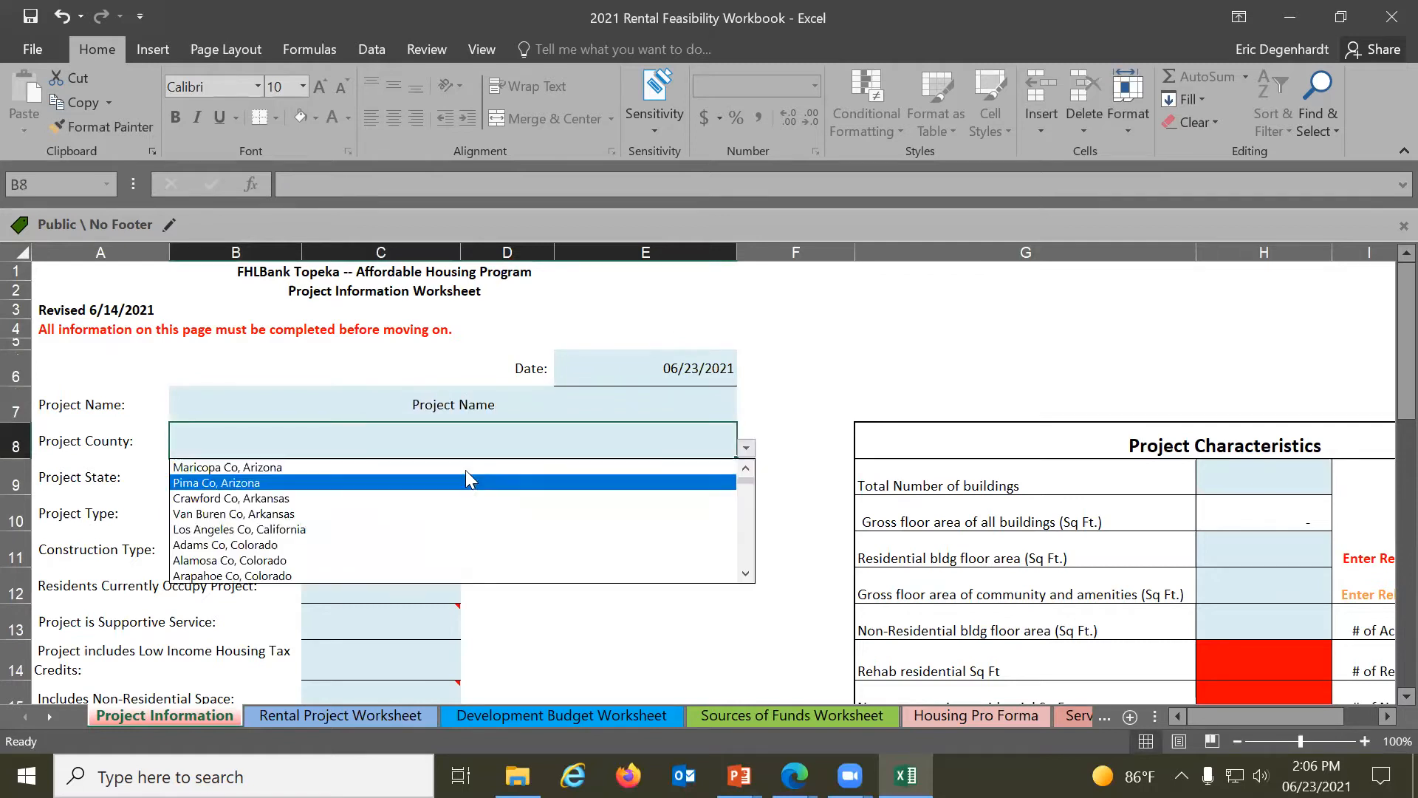
click(382, 562)
click(281, 510)
click(470, 521)
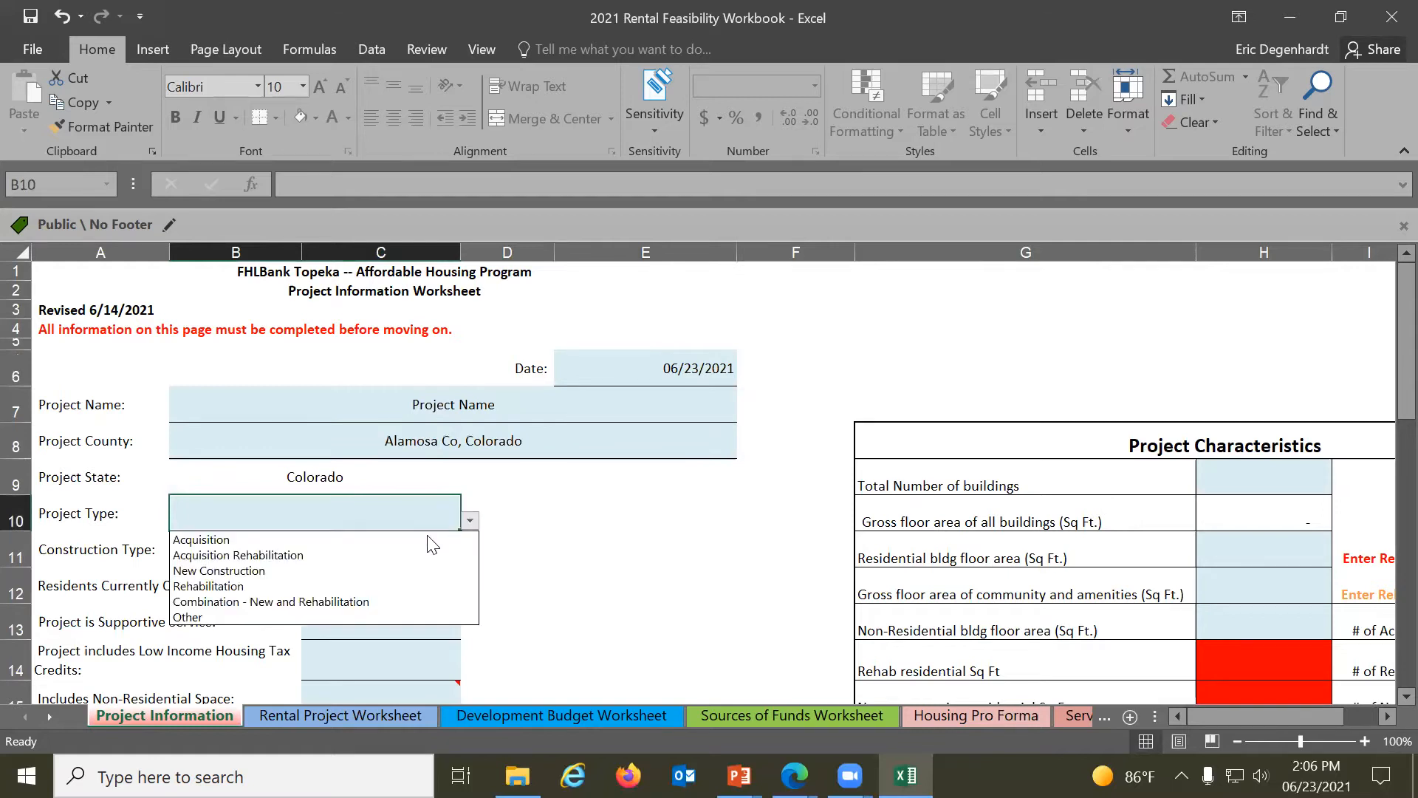
click(327, 573)
Set the construction type to Multi-Family and answer Yes to Residents Currently Occupy Project
scroll(422, 543, down, 2)
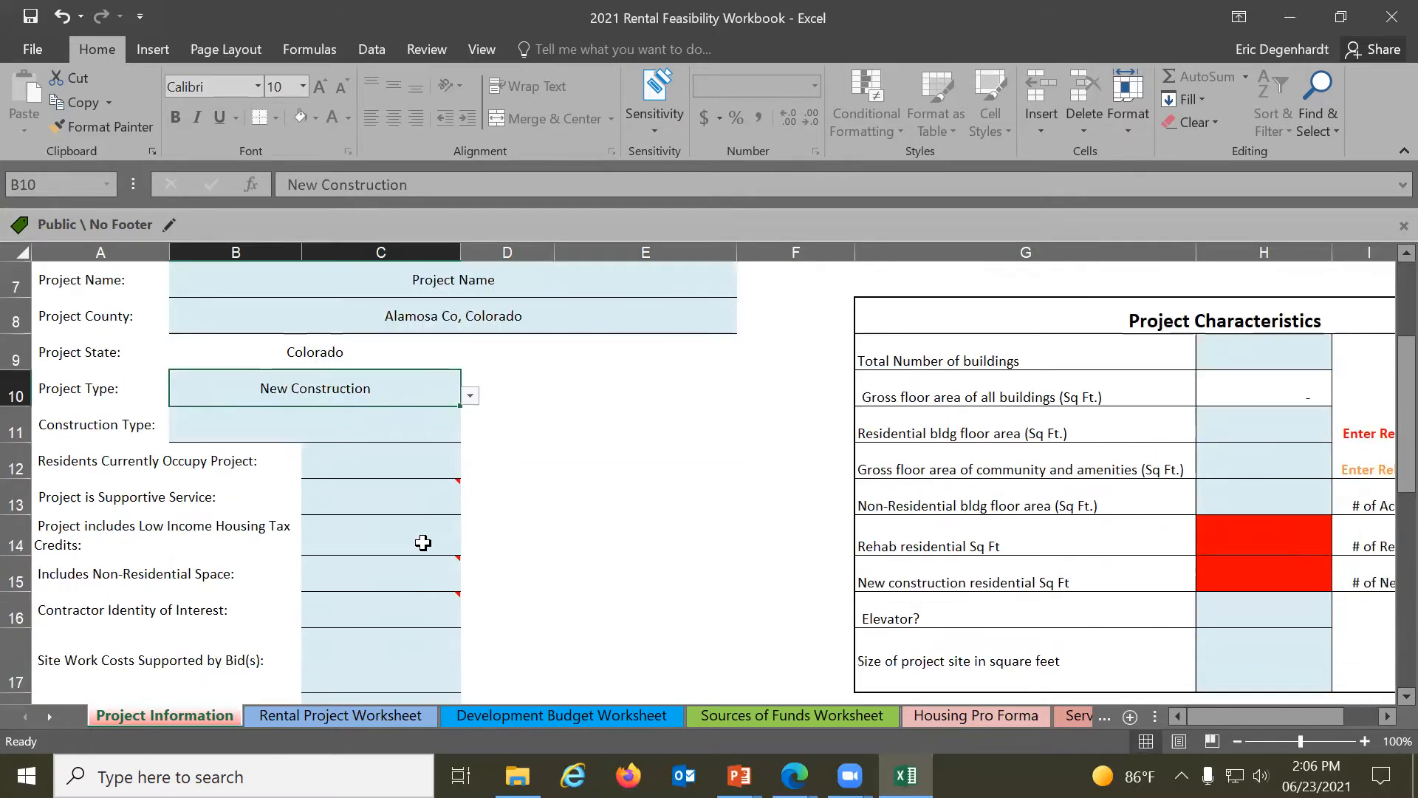
click(402, 429)
click(470, 431)
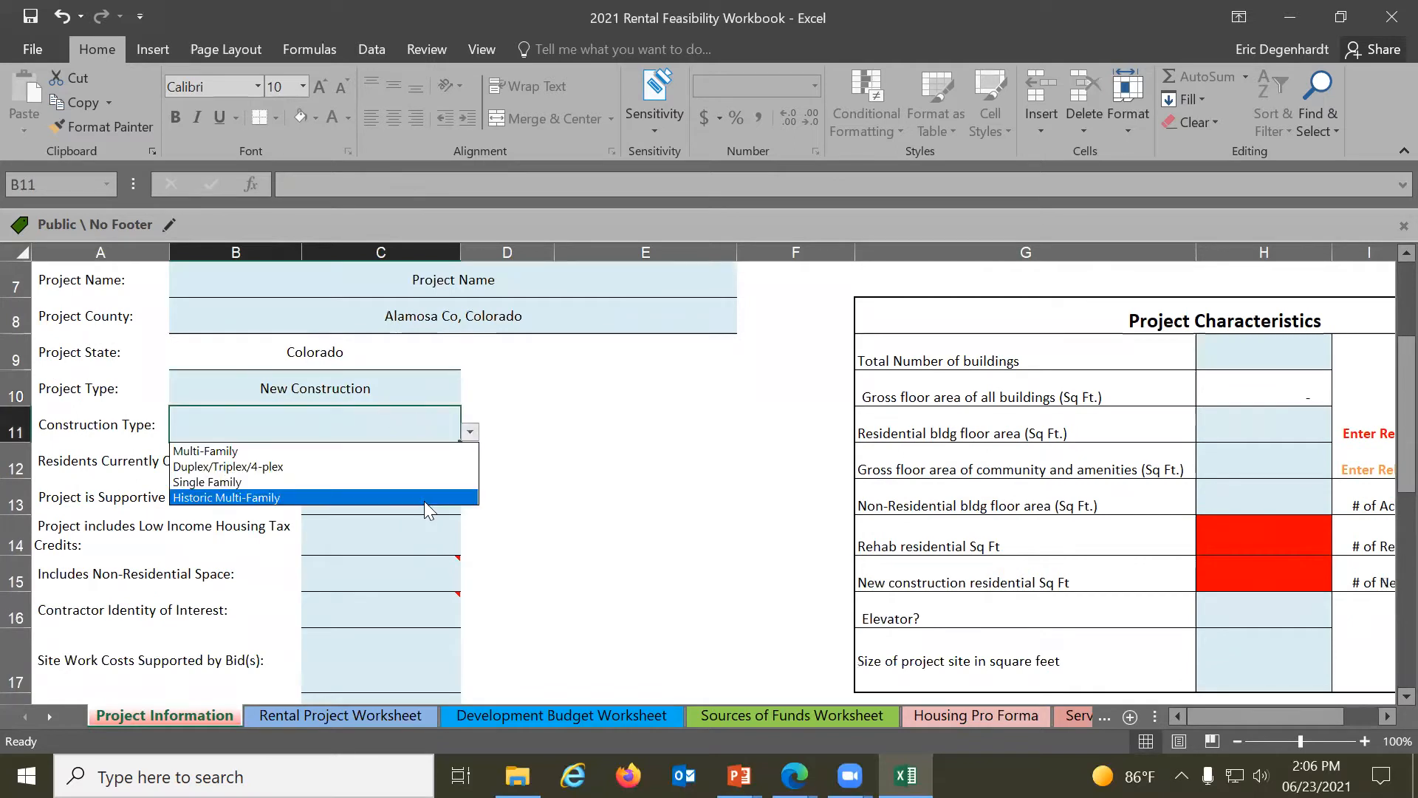
click(368, 450)
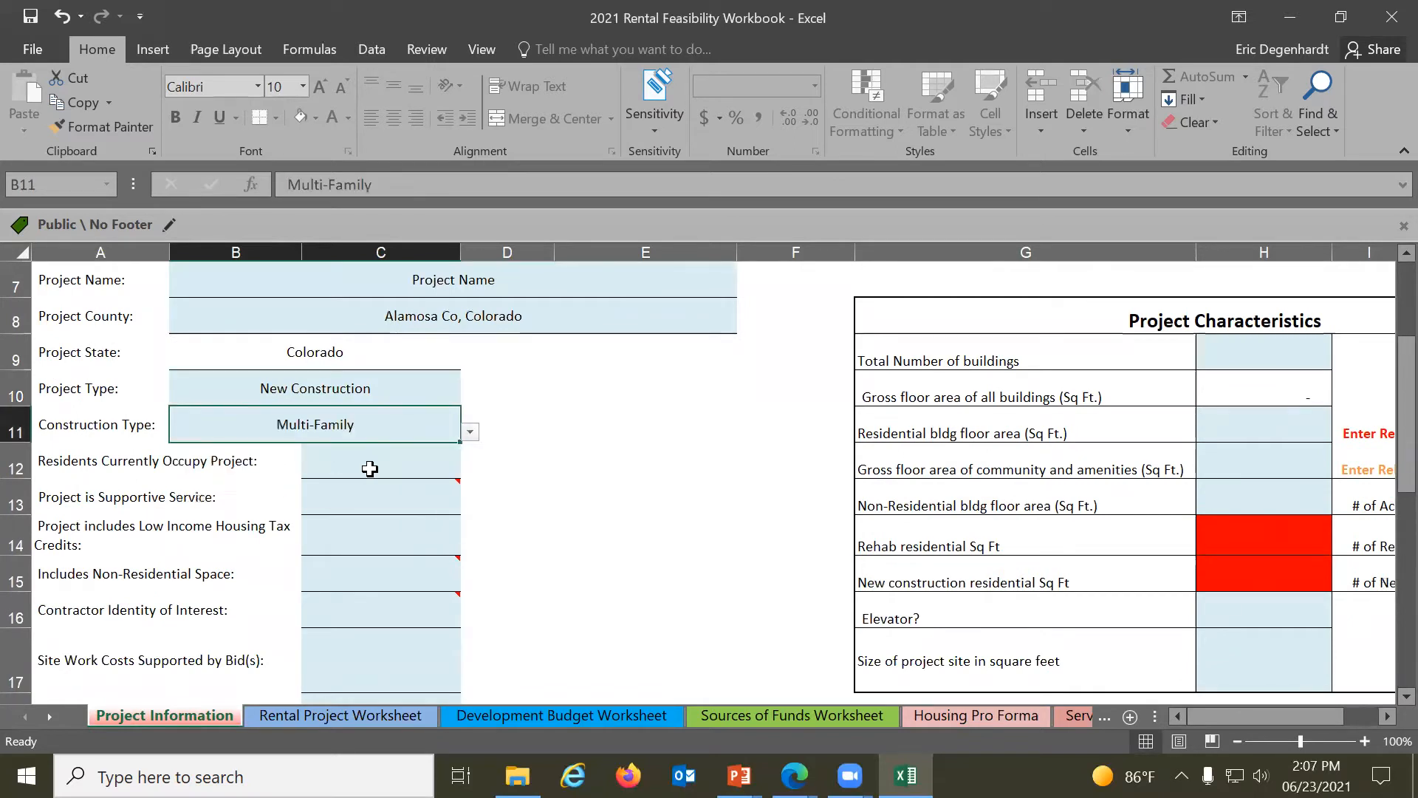
click(369, 469)
click(470, 467)
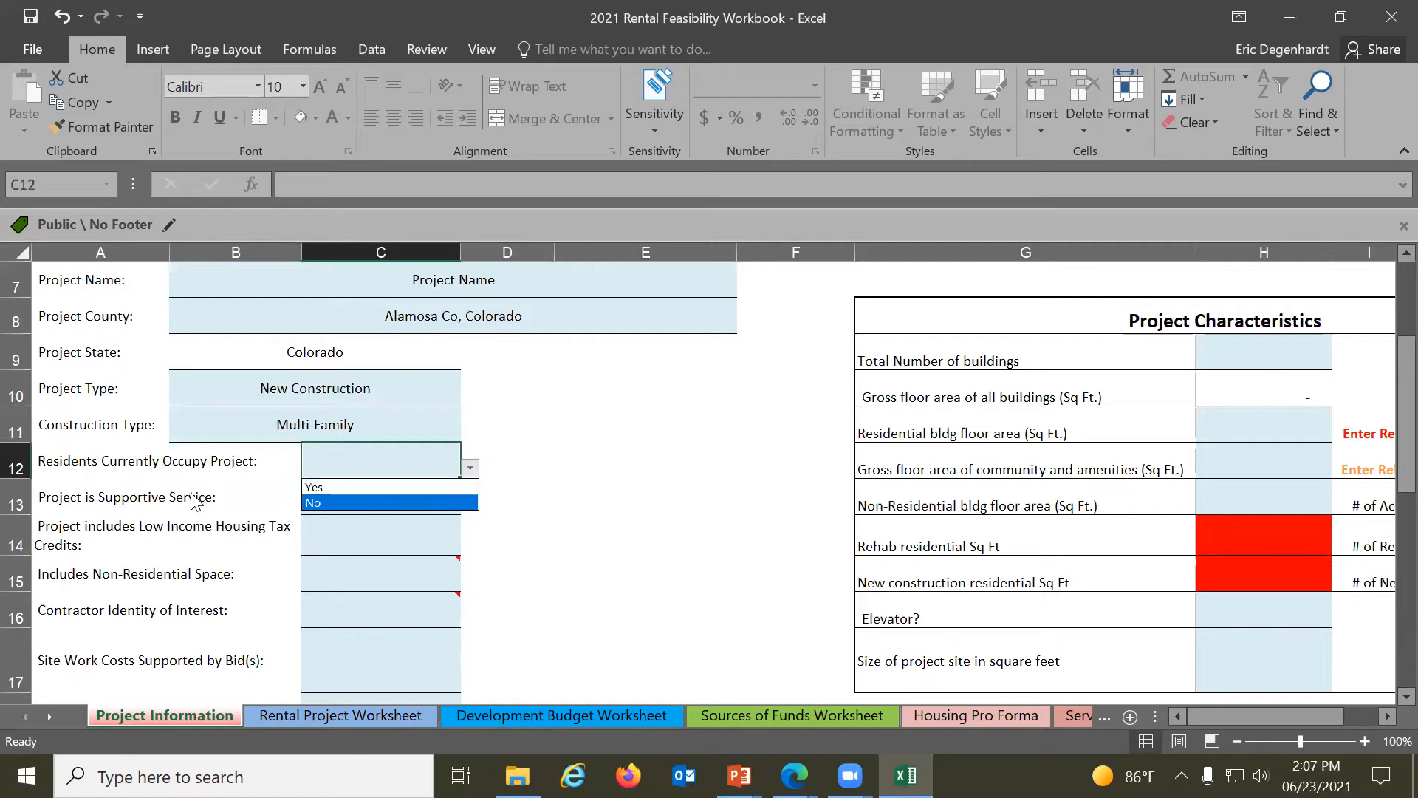
click(346, 487)
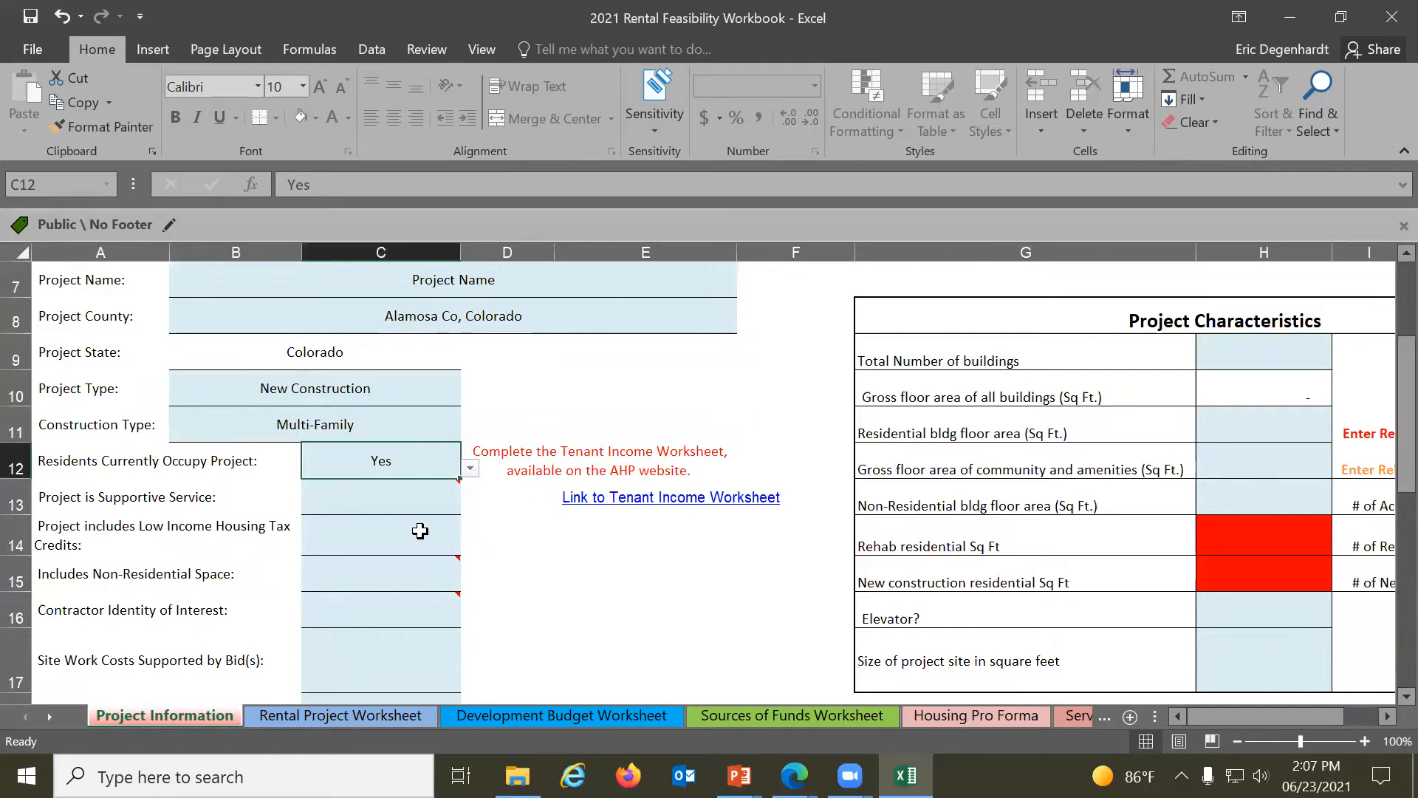
Answer the Includes Non-Residential Space question first with No and then change it to Yes
scroll(411, 513, down, 1)
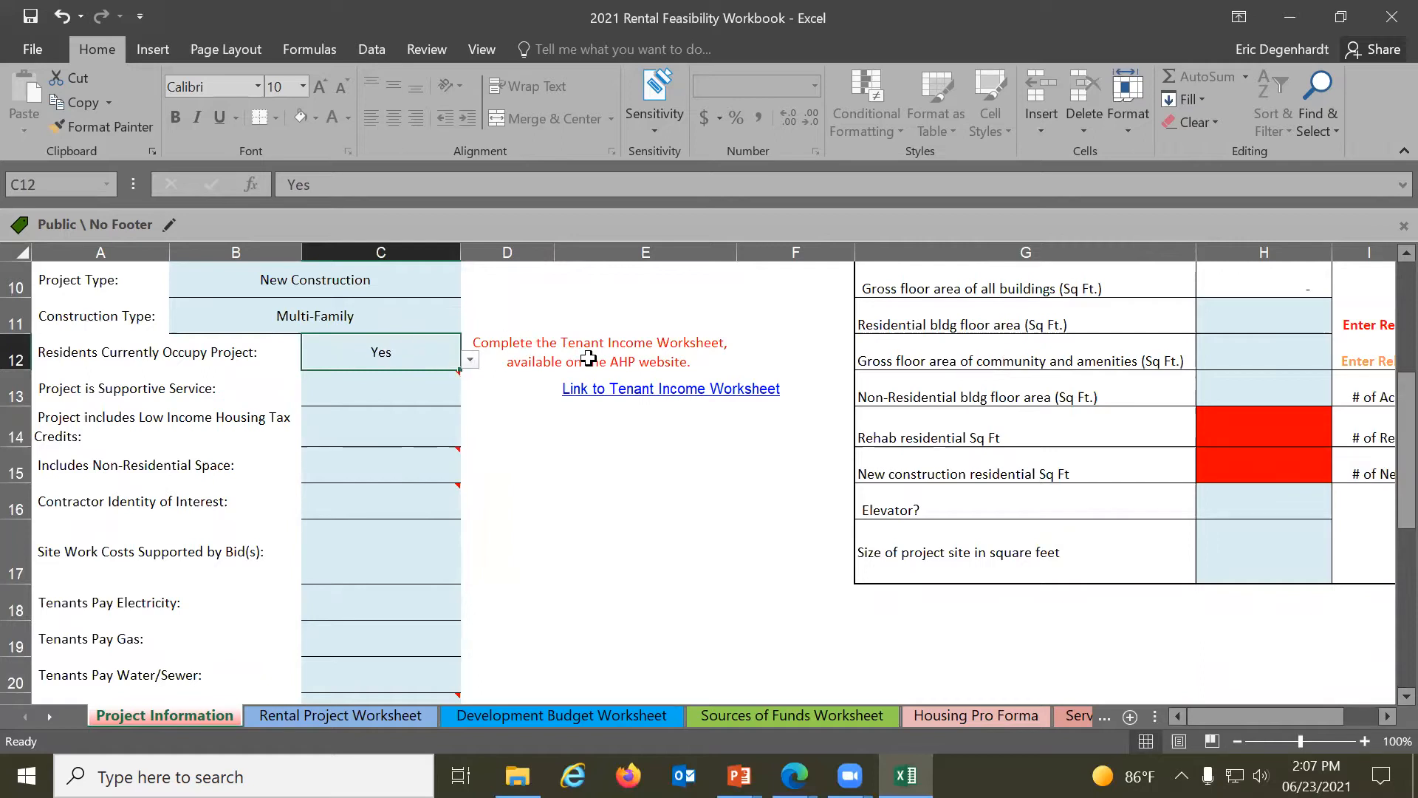
click(427, 400)
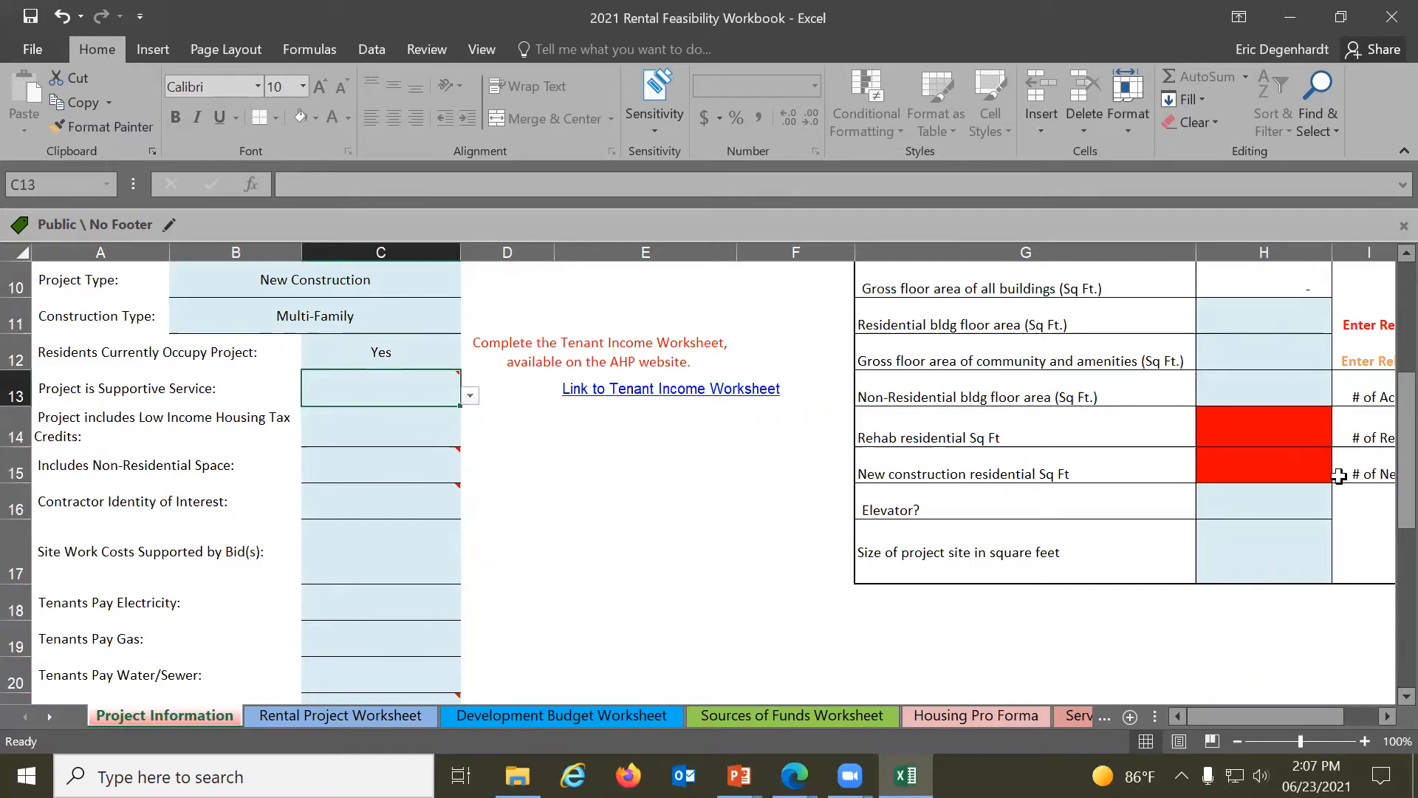
mouse_move(396, 454)
click(449, 465)
click(470, 473)
click(367, 508)
click(470, 473)
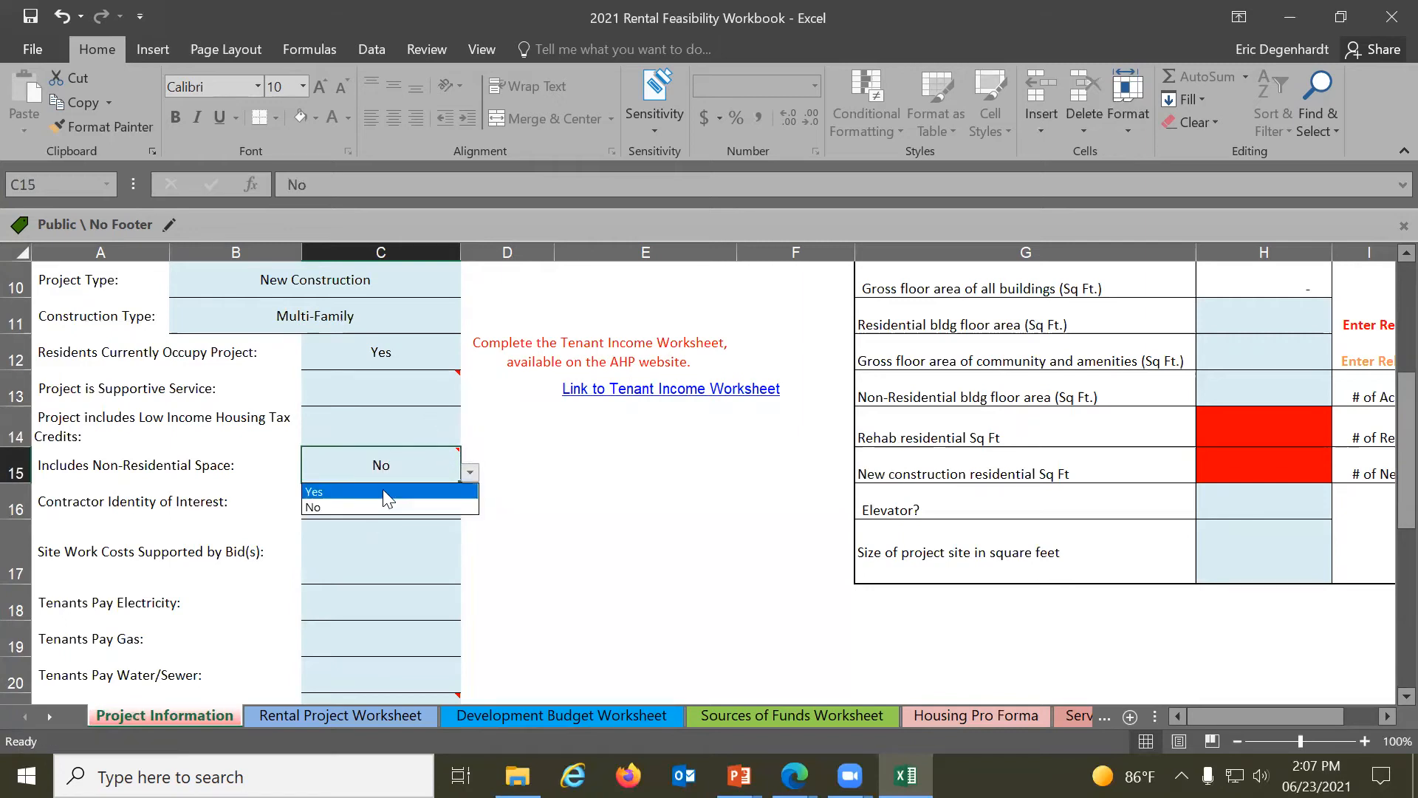
click(383, 489)
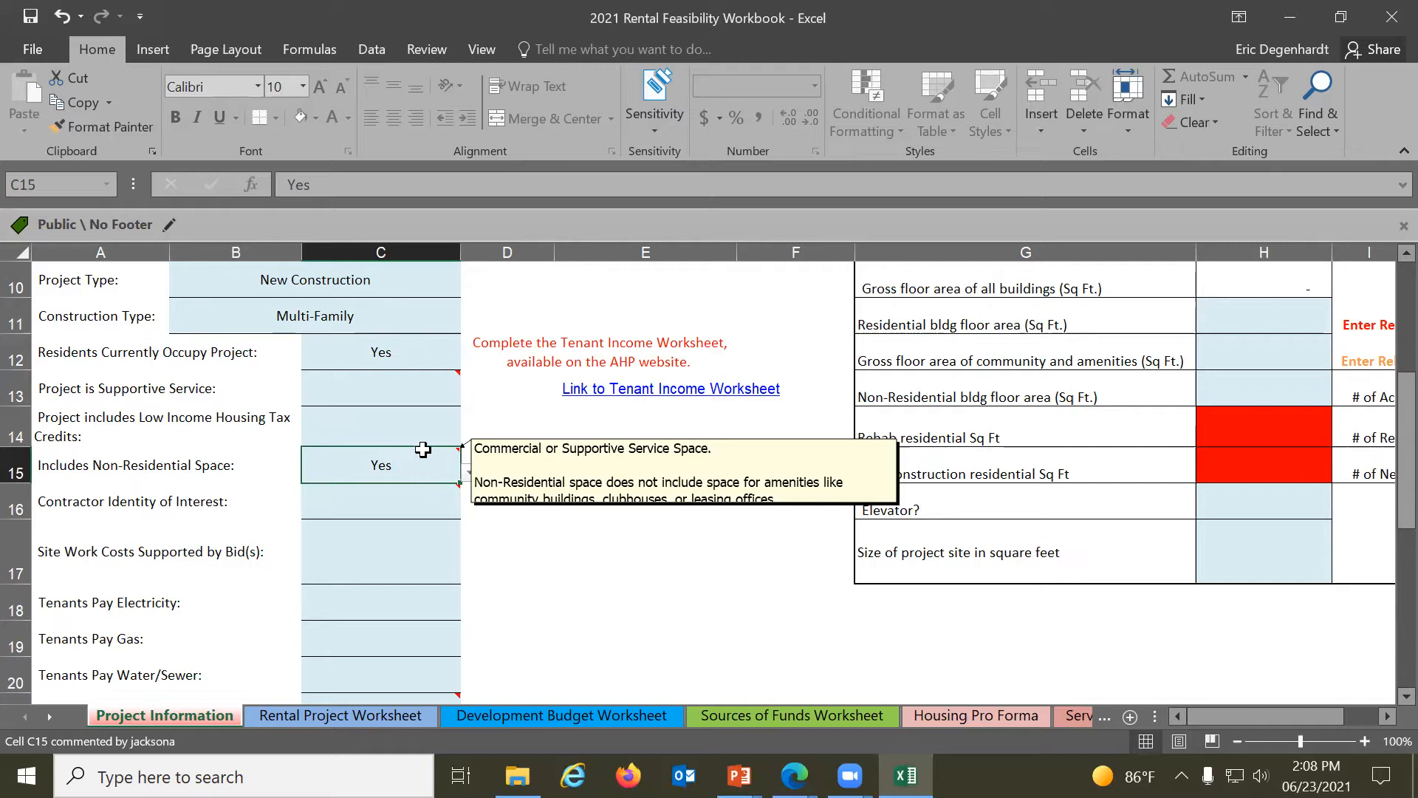
Answer No to both Project includes Low Income Housing Tax Credits and Project is Supportive Service
click(426, 426)
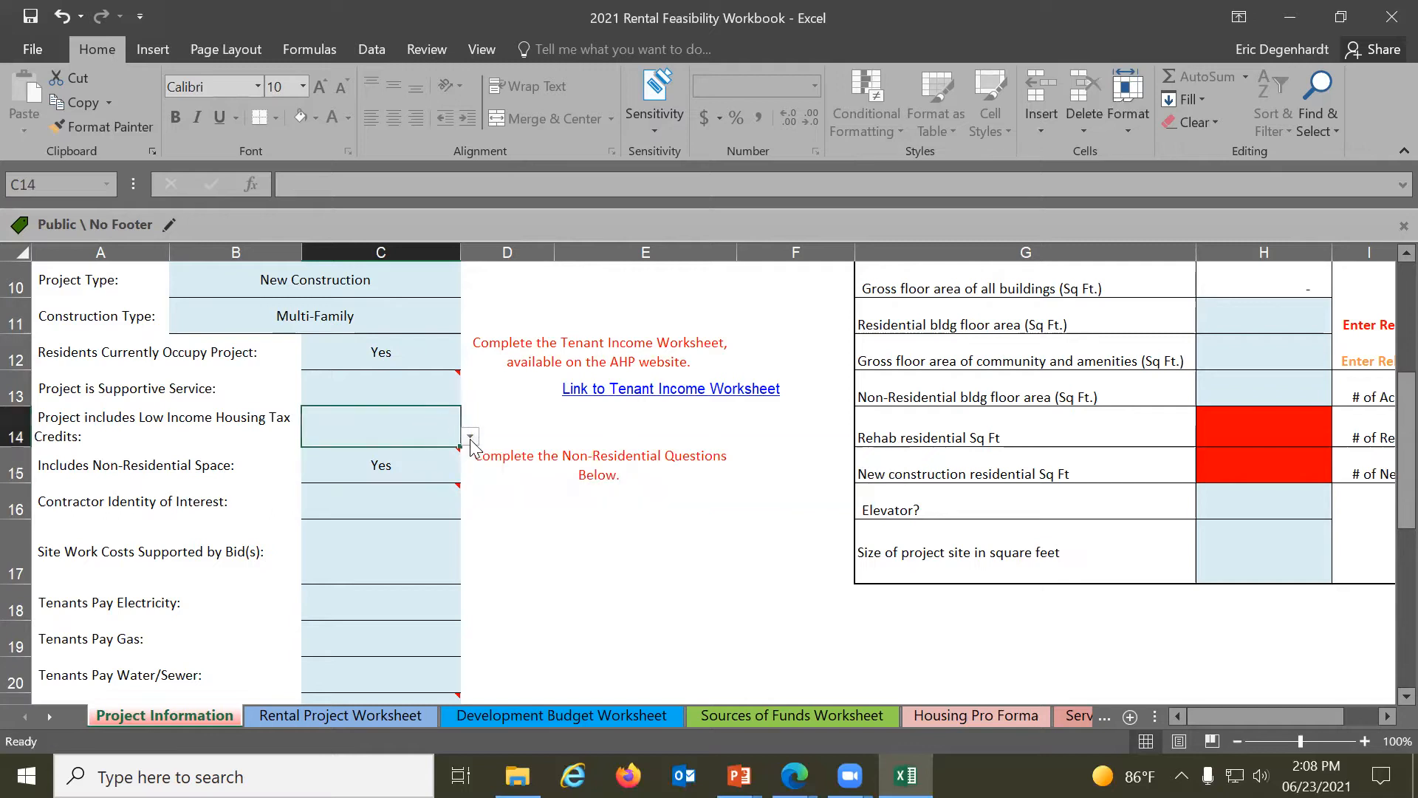
click(469, 436)
click(399, 452)
click(413, 399)
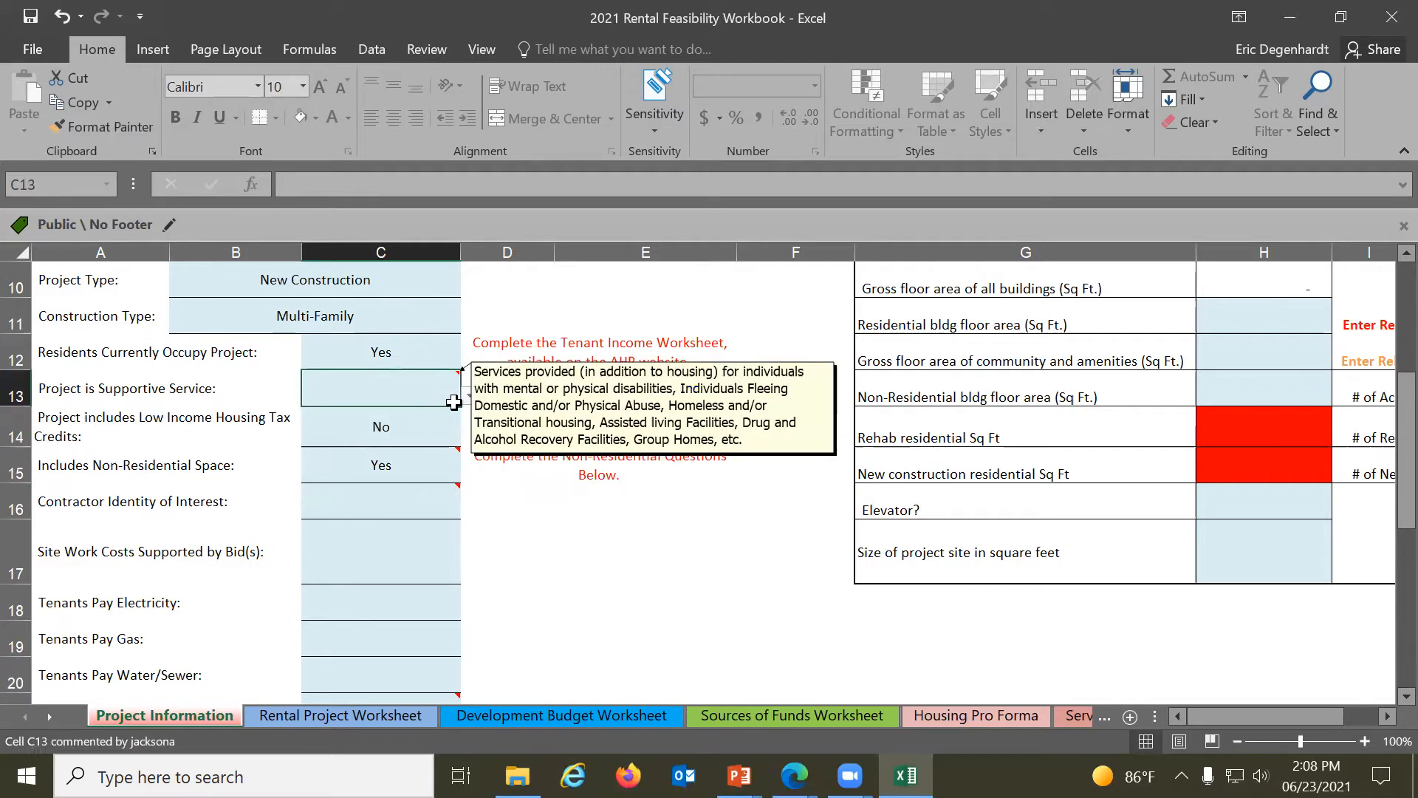
click(470, 396)
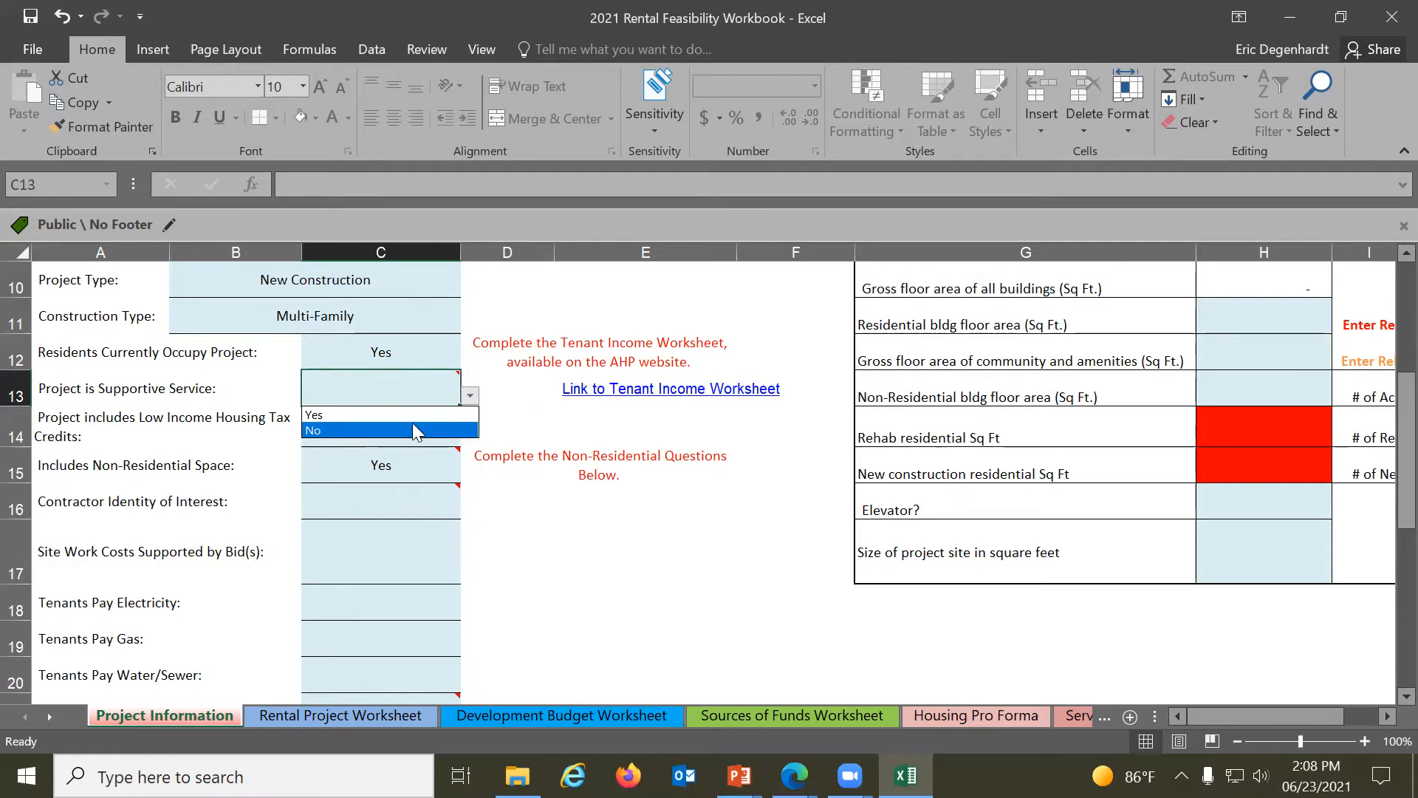
click(413, 425)
Answer No to Site Work Costs Supported by Bid(s) and No to Contractor Identity of Interest
click(409, 489)
click(469, 510)
key(Escape)
scroll(372, 528, down, 1)
click(402, 458)
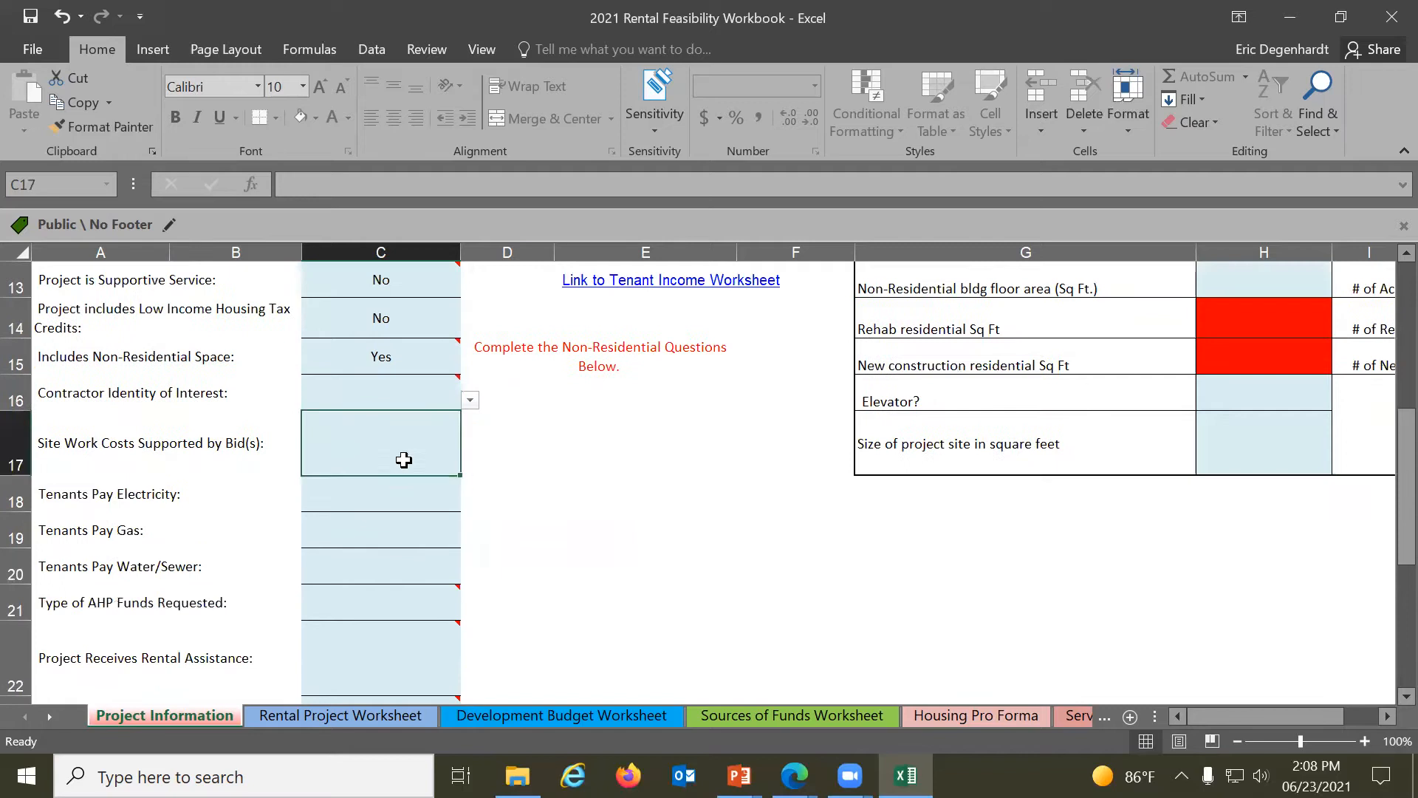
click(469, 465)
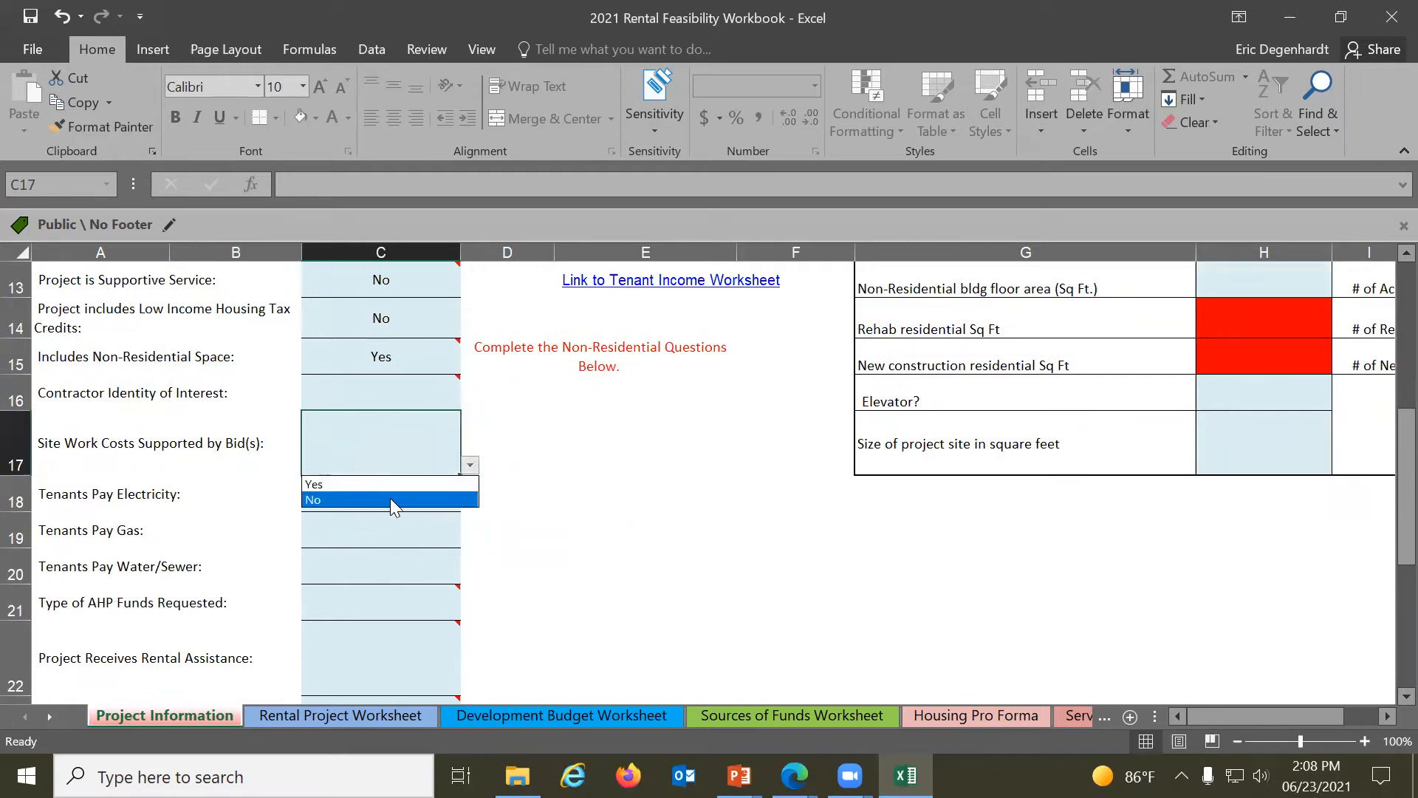
click(392, 499)
click(384, 391)
click(469, 400)
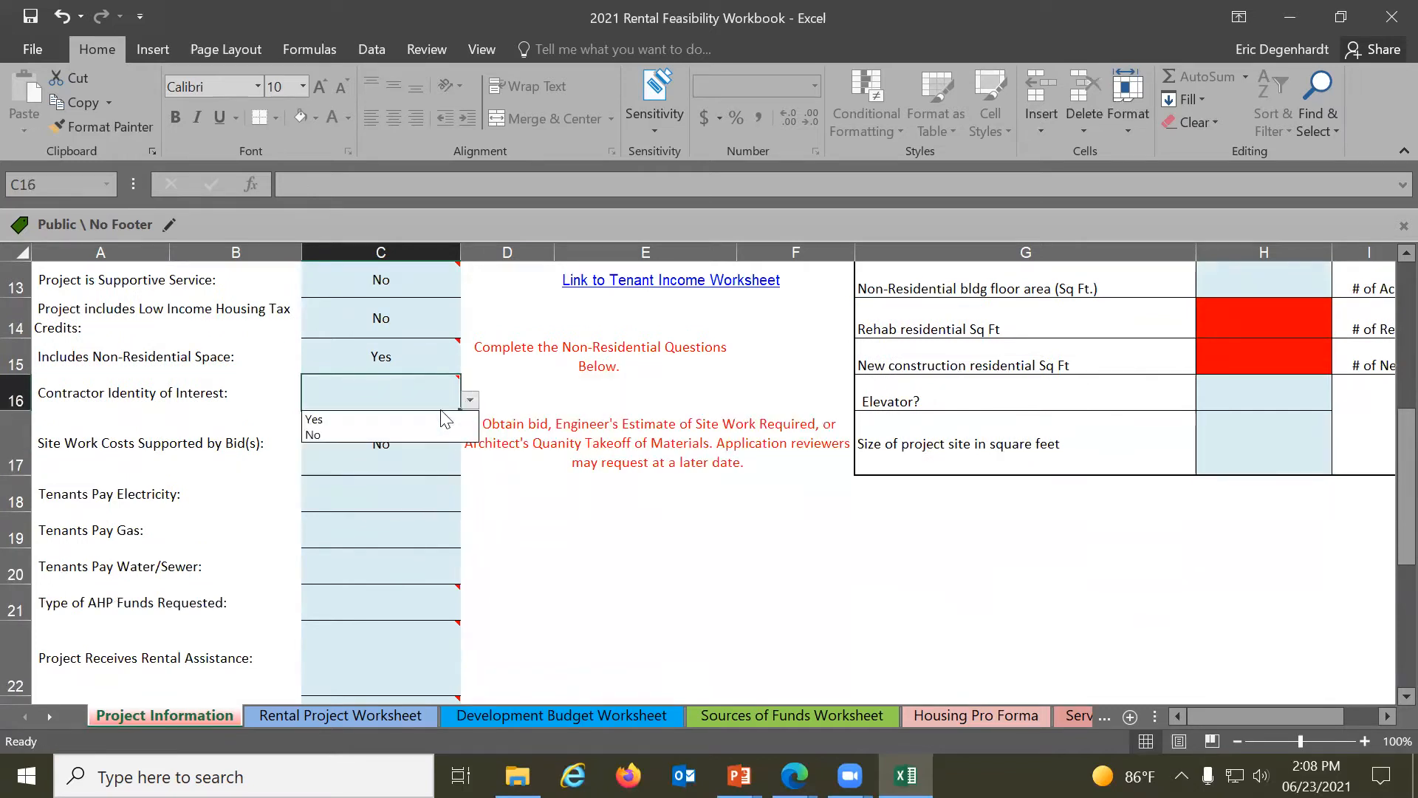
click(403, 433)
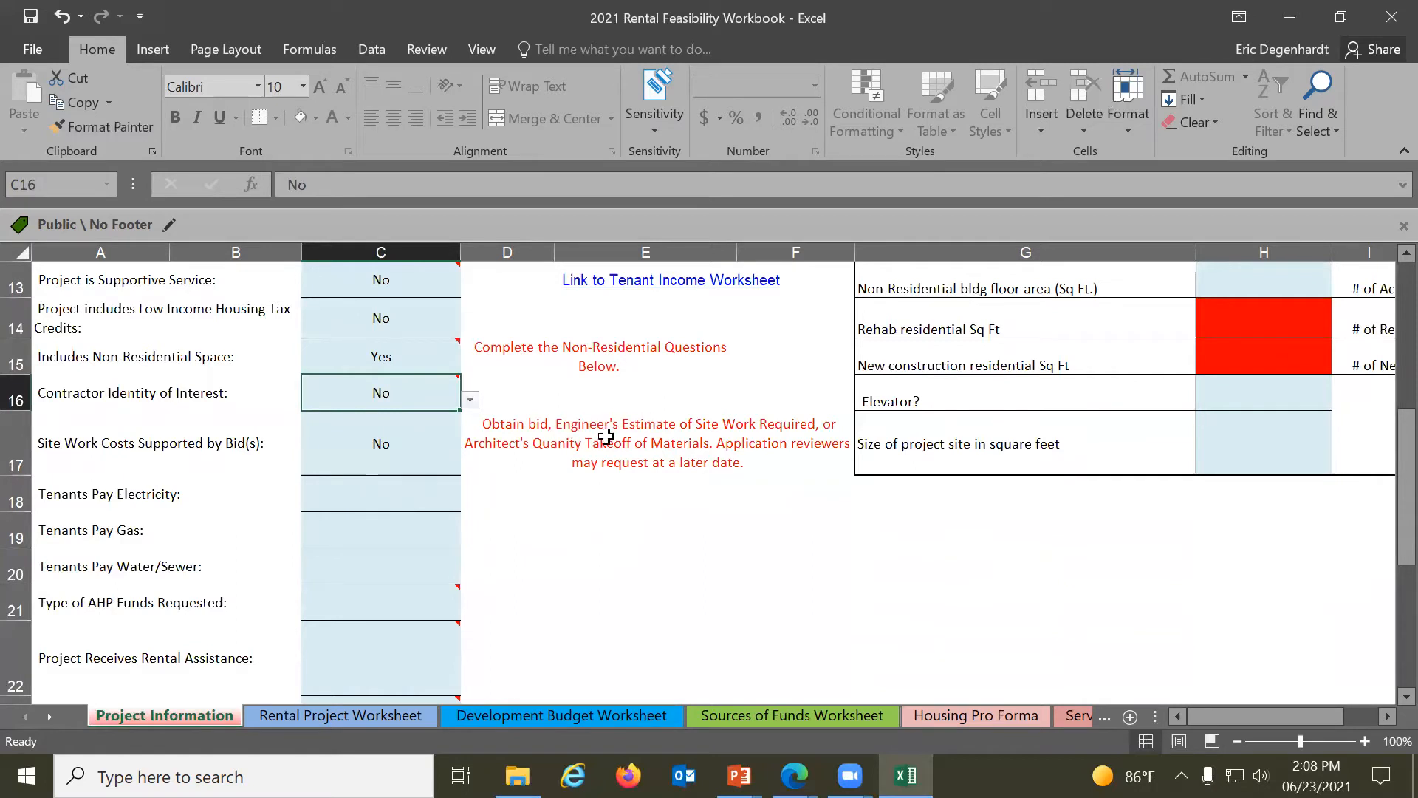
Change the Site Work Costs Supported by Bid(s) answer to Yes
click(417, 452)
click(469, 466)
click(468, 469)
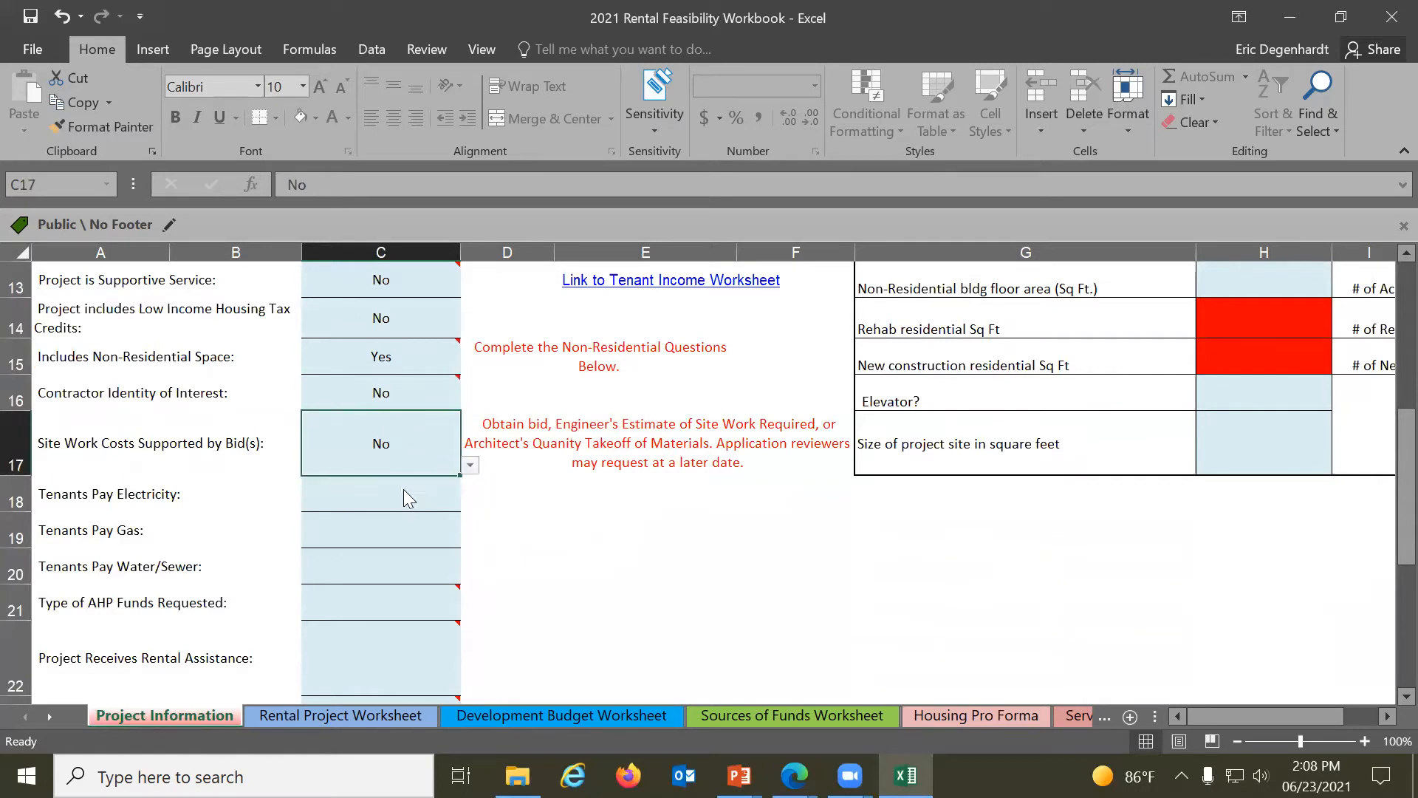
click(468, 465)
click(392, 482)
Answer No to Tenants Pay Electricity, Tenants Pay Gas and Tenants Pay Water/Sewer
click(391, 493)
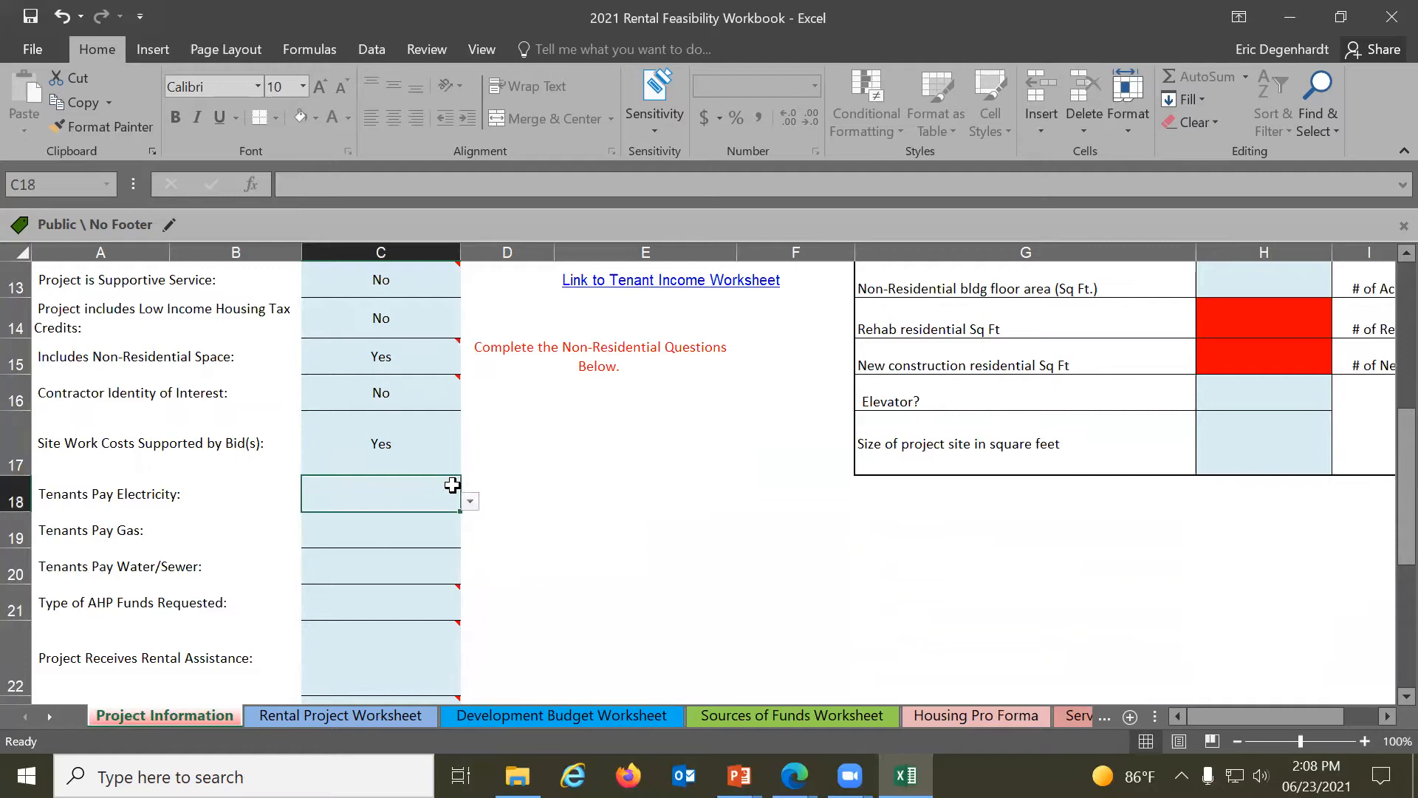
click(470, 501)
click(393, 527)
click(393, 527)
click(469, 537)
click(389, 569)
click(426, 560)
click(470, 573)
click(391, 607)
Set the Type of AHP Funds Requested to Direct Subsidy and answer No to Project Receives Rental Assistance
scroll(391, 605, down, 1)
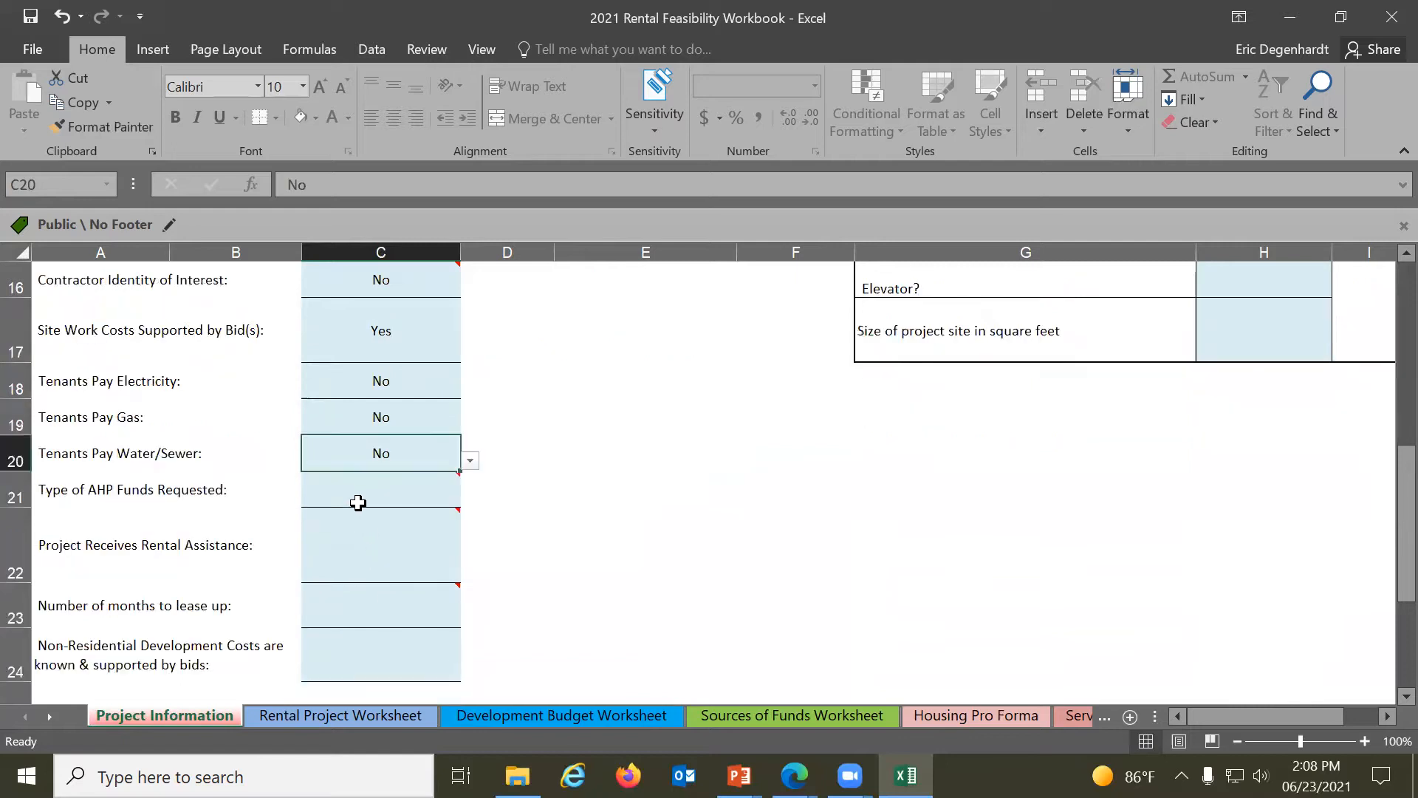
click(361, 492)
click(471, 502)
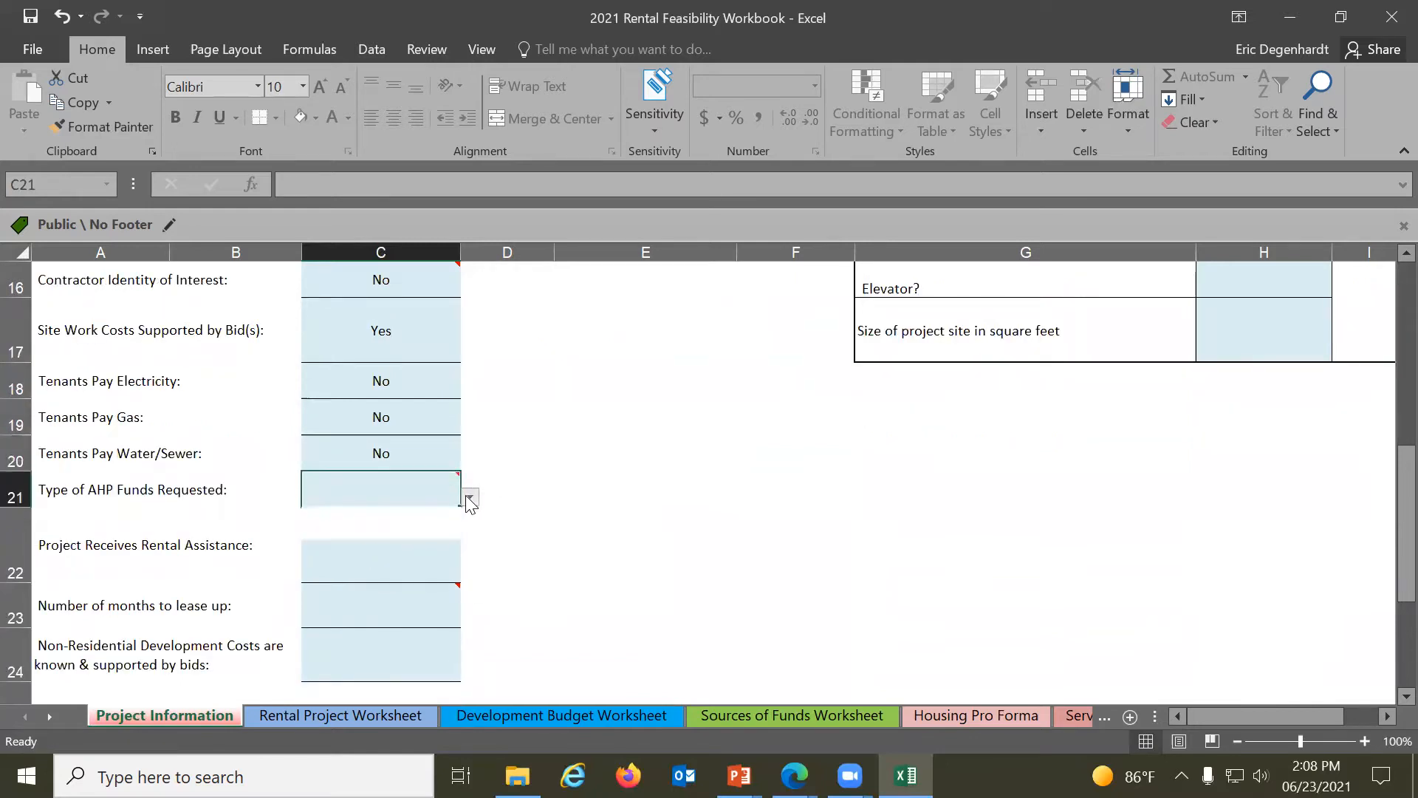
click(357, 529)
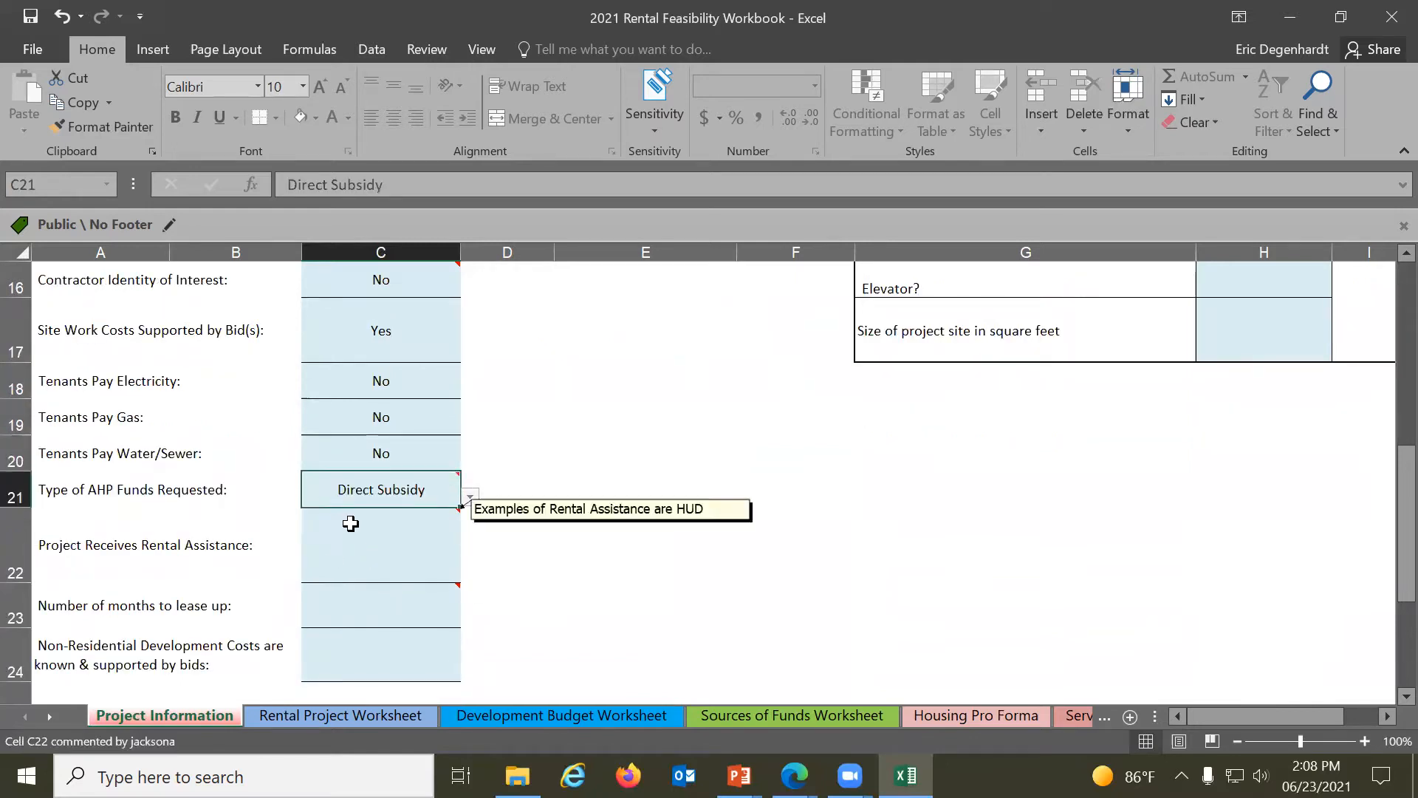
click(387, 541)
click(470, 573)
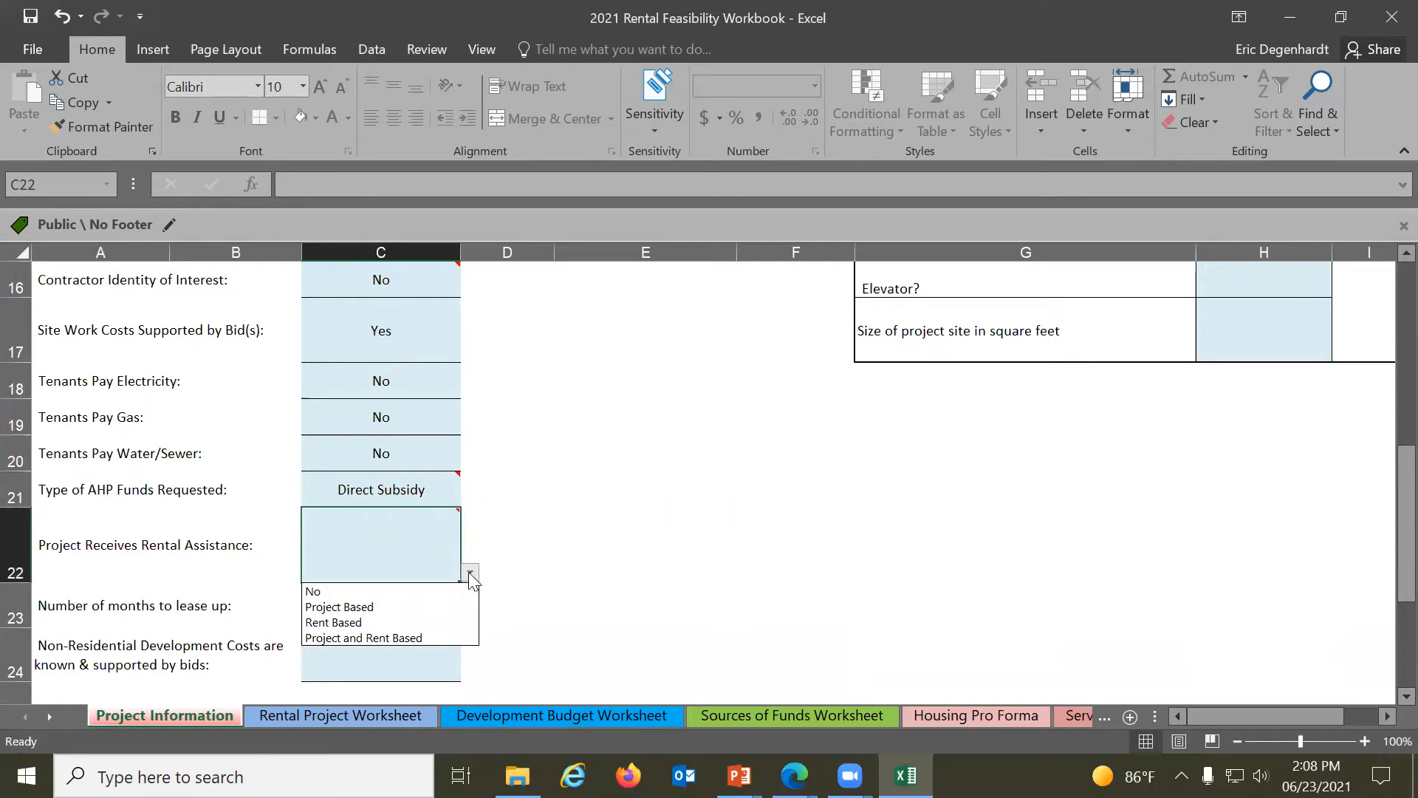
click(411, 488)
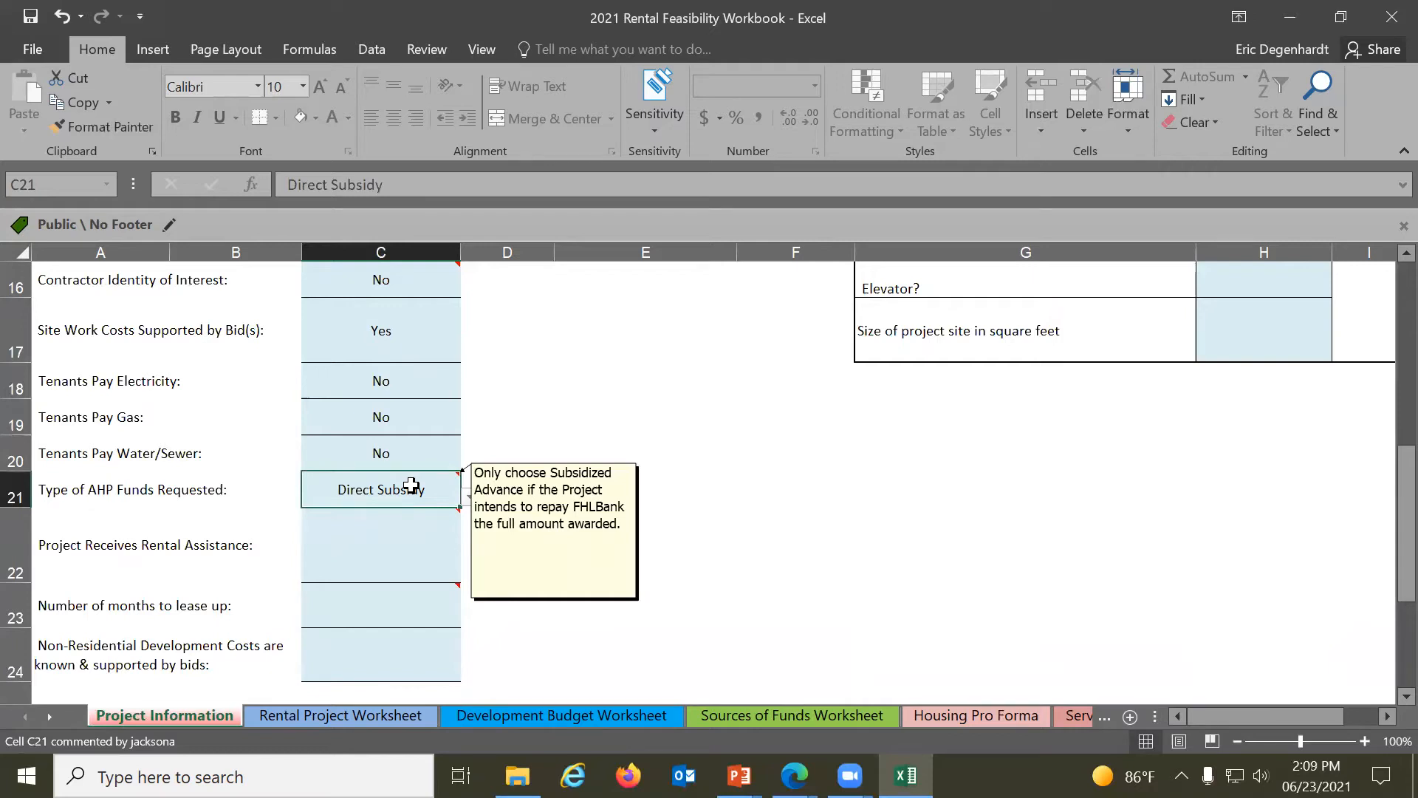
click(390, 539)
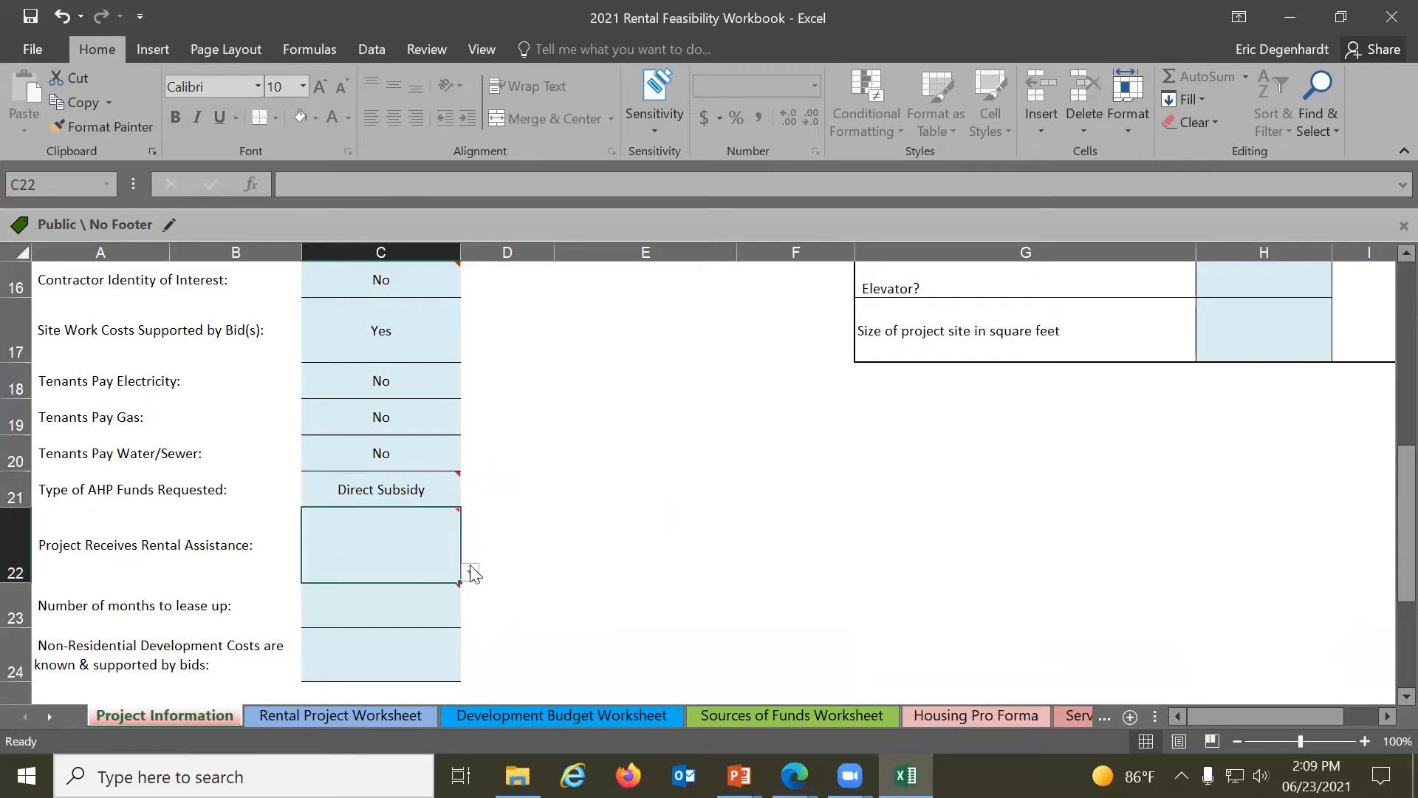
click(469, 572)
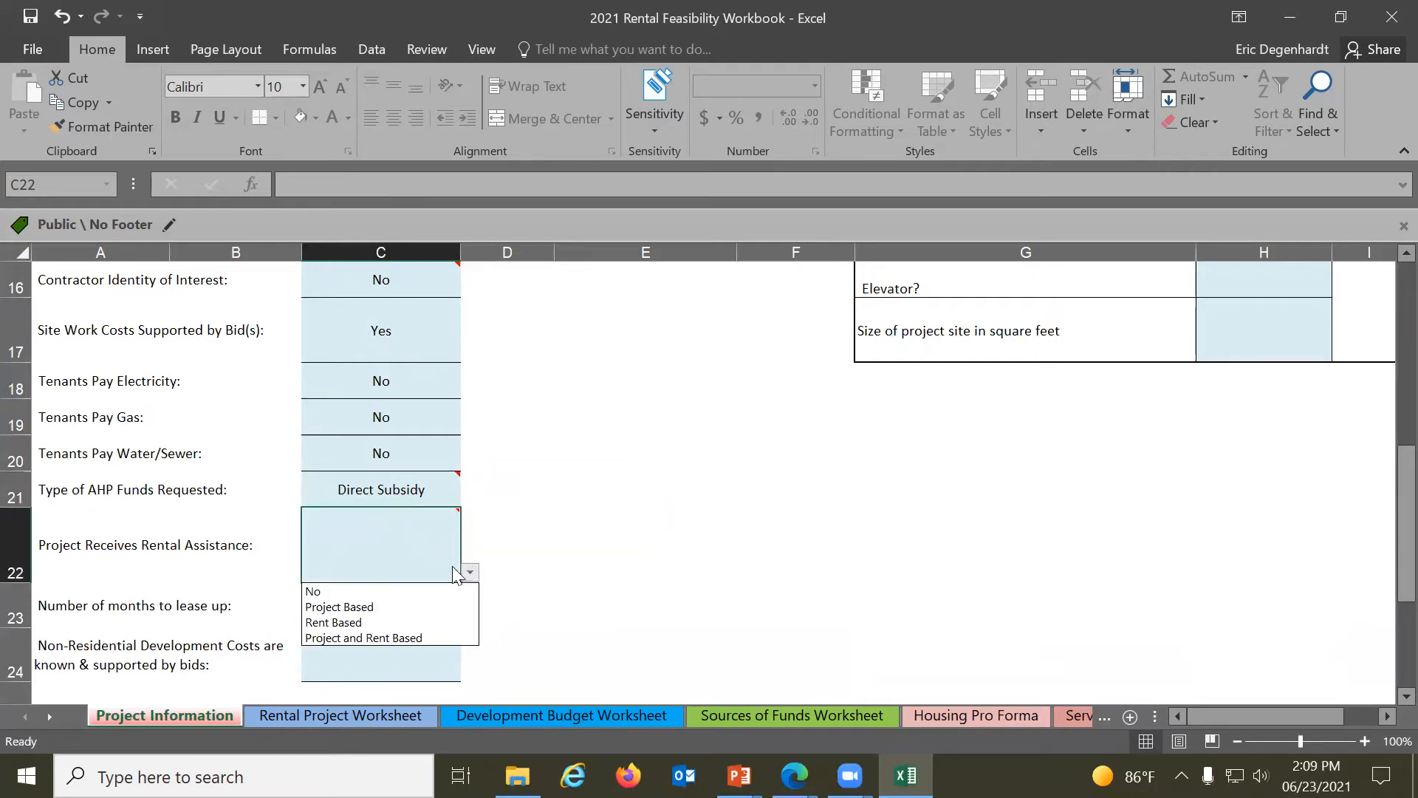
click(382, 595)
Enter 1 as the number of months to lease up
click(383, 602)
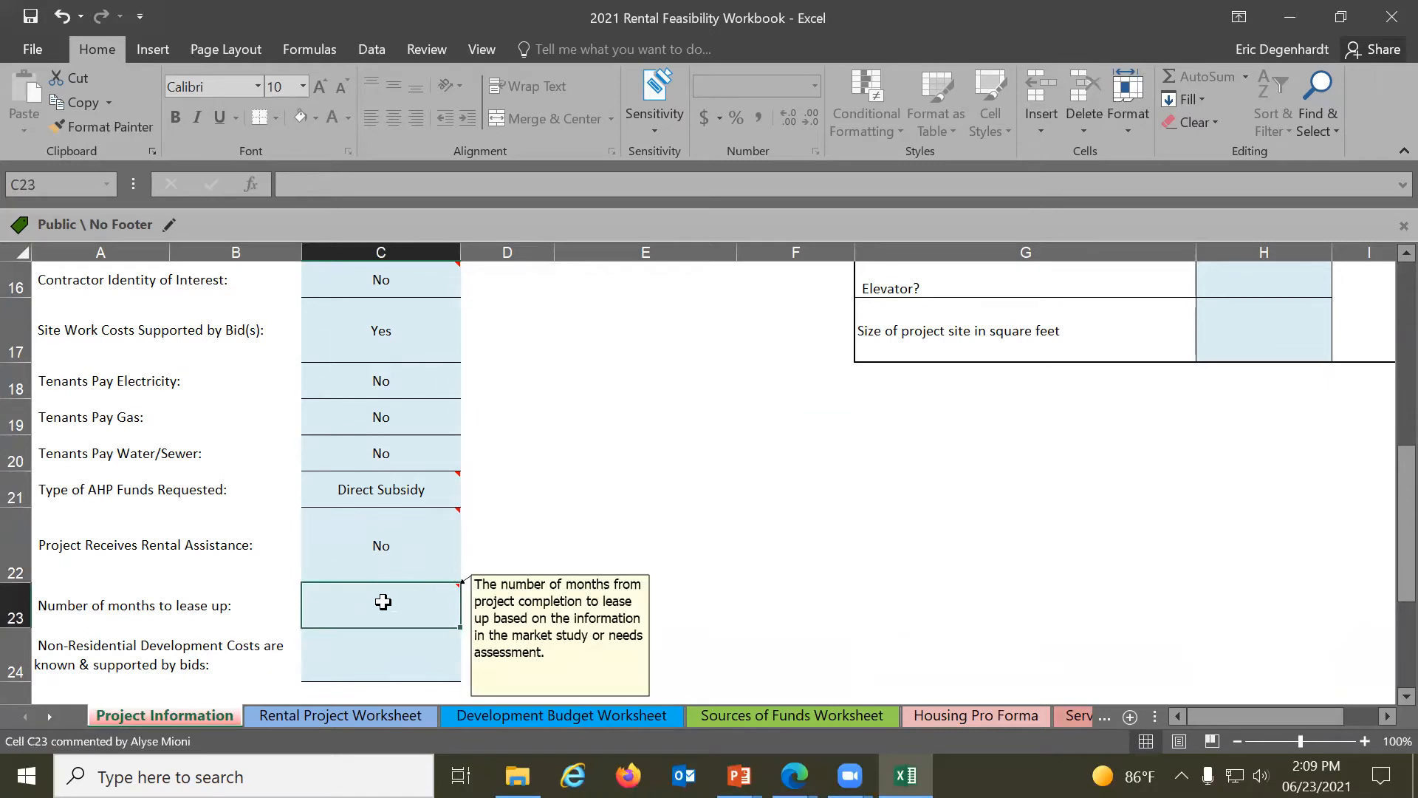
mouse_move(400, 564)
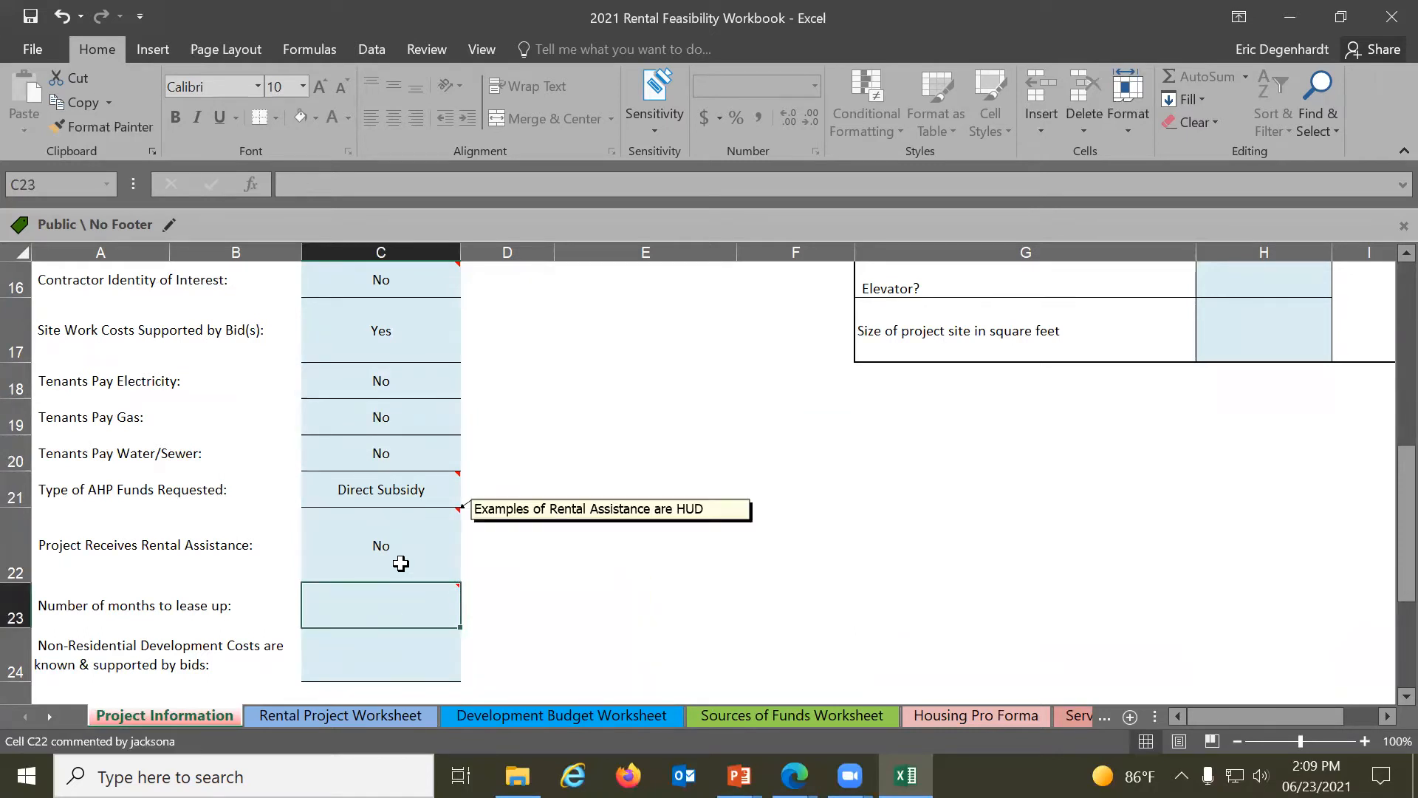
text(0)
key(BackSpace)
text(1)
scroll(345, 606, up, 1)
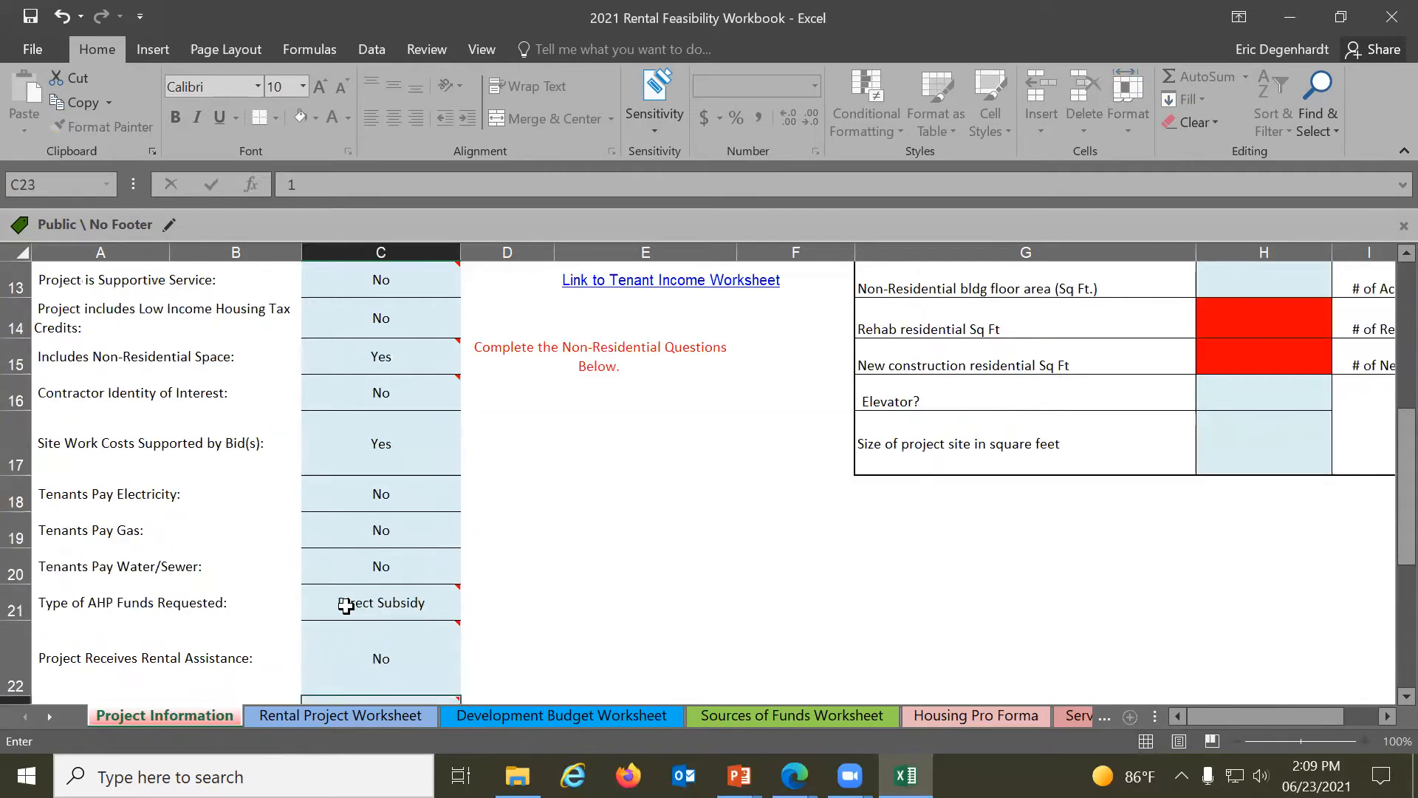
scroll(346, 606, up, 4)
scroll(457, 526, down, 5)
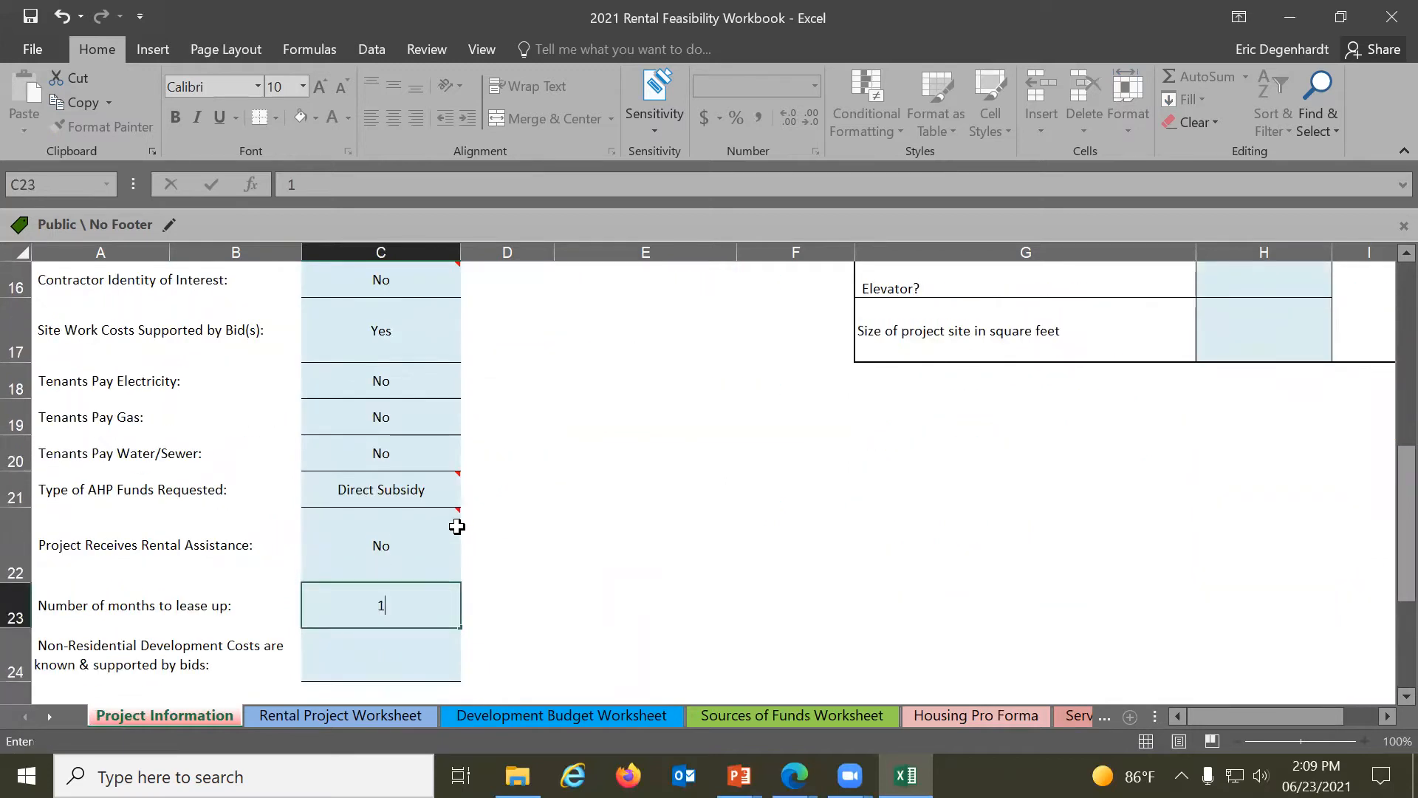
click(377, 644)
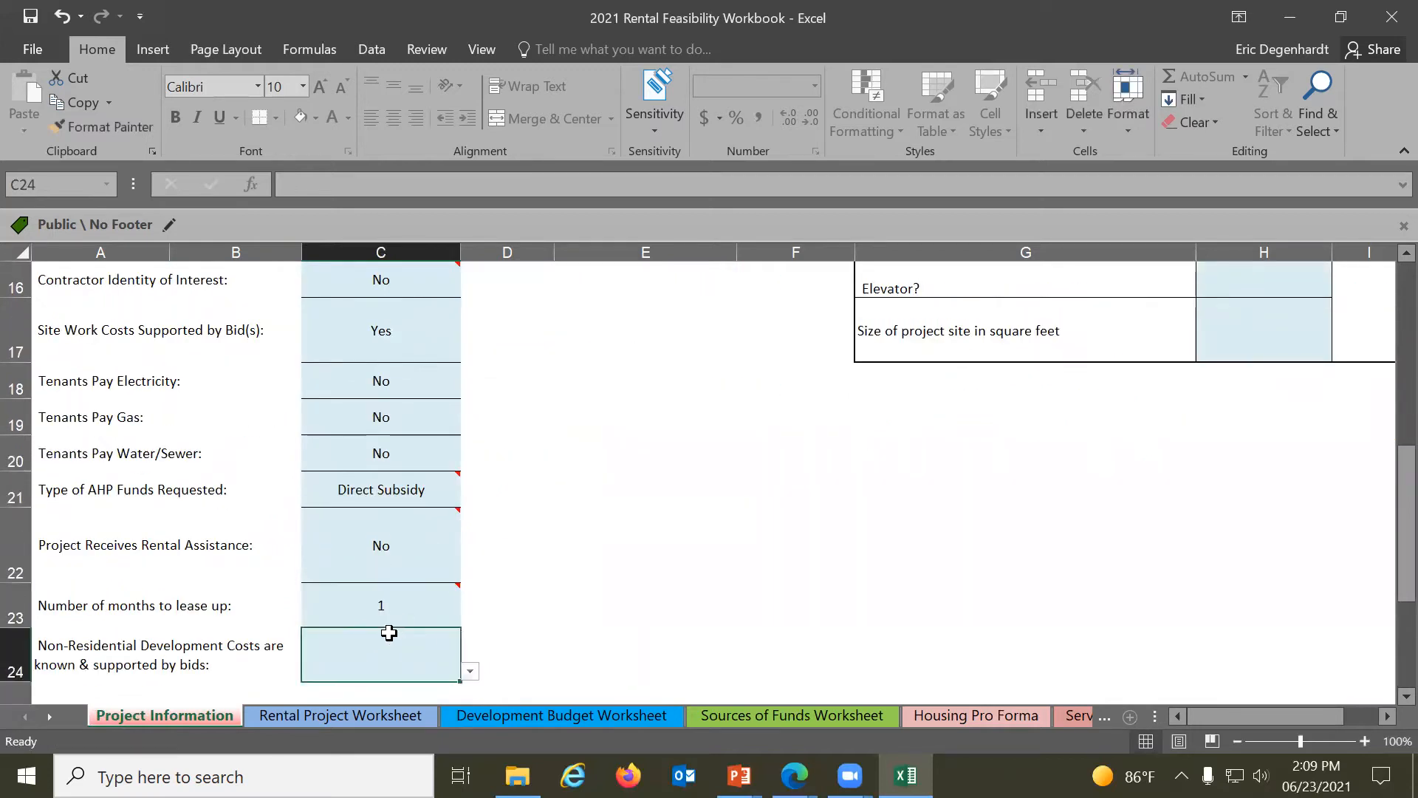
Change the Includes Non-Residential Space answer to No and check the non-residential questions further down the sheet
scroll(390, 633, down, 2)
scroll(399, 508, up, 6)
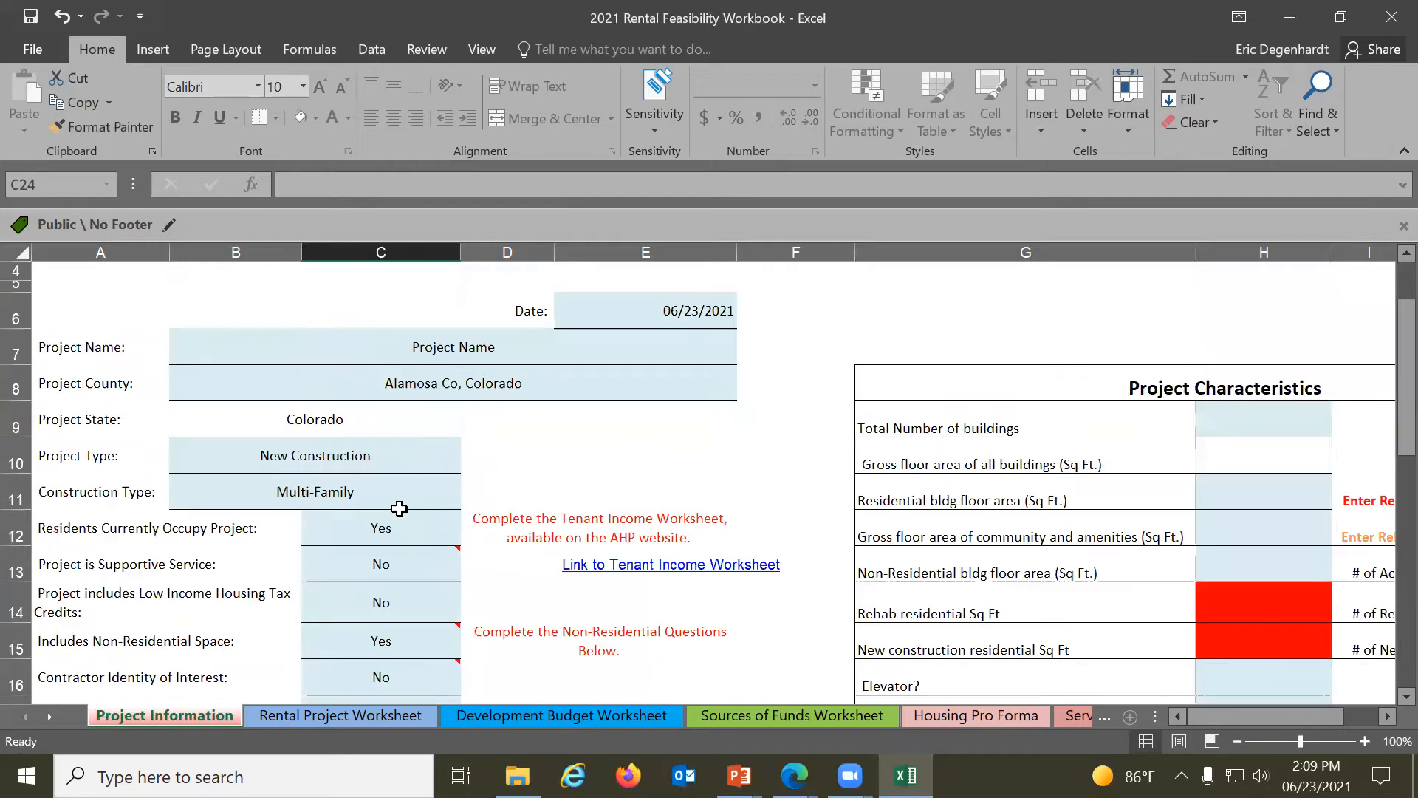
scroll(399, 508, down, 1)
click(399, 570)
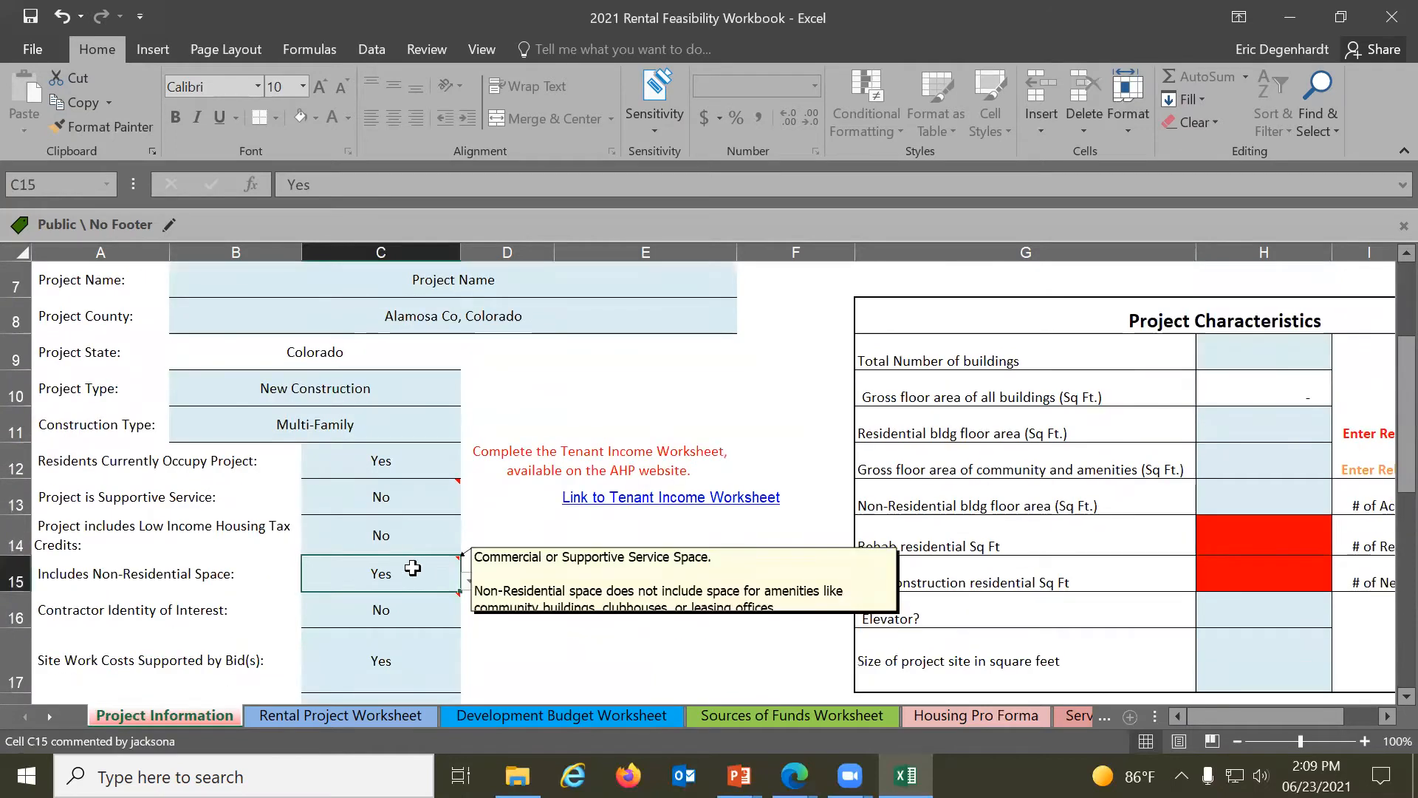
click(458, 583)
click(420, 612)
scroll(392, 617, down, 5)
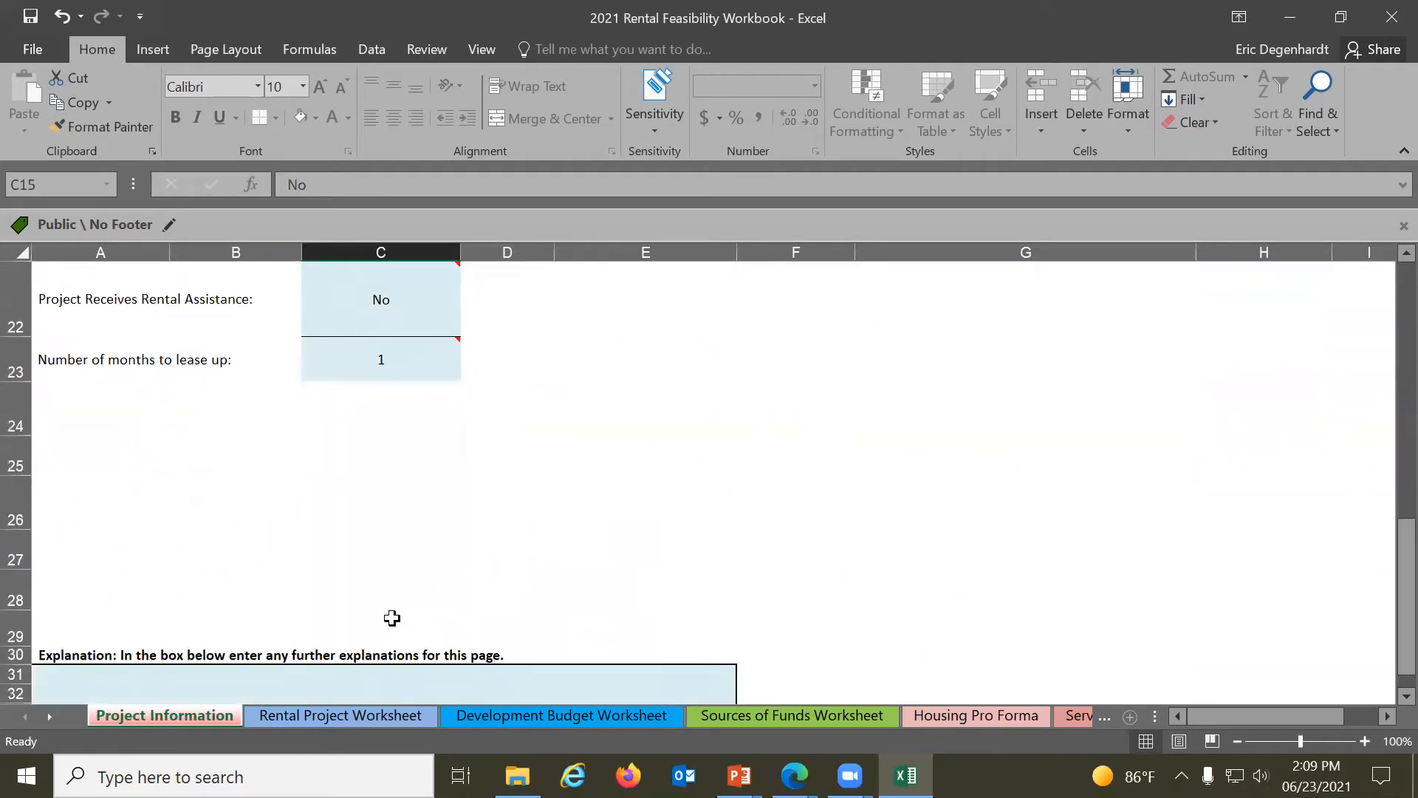
scroll(392, 617, down, 1)
scroll(392, 617, up, 6)
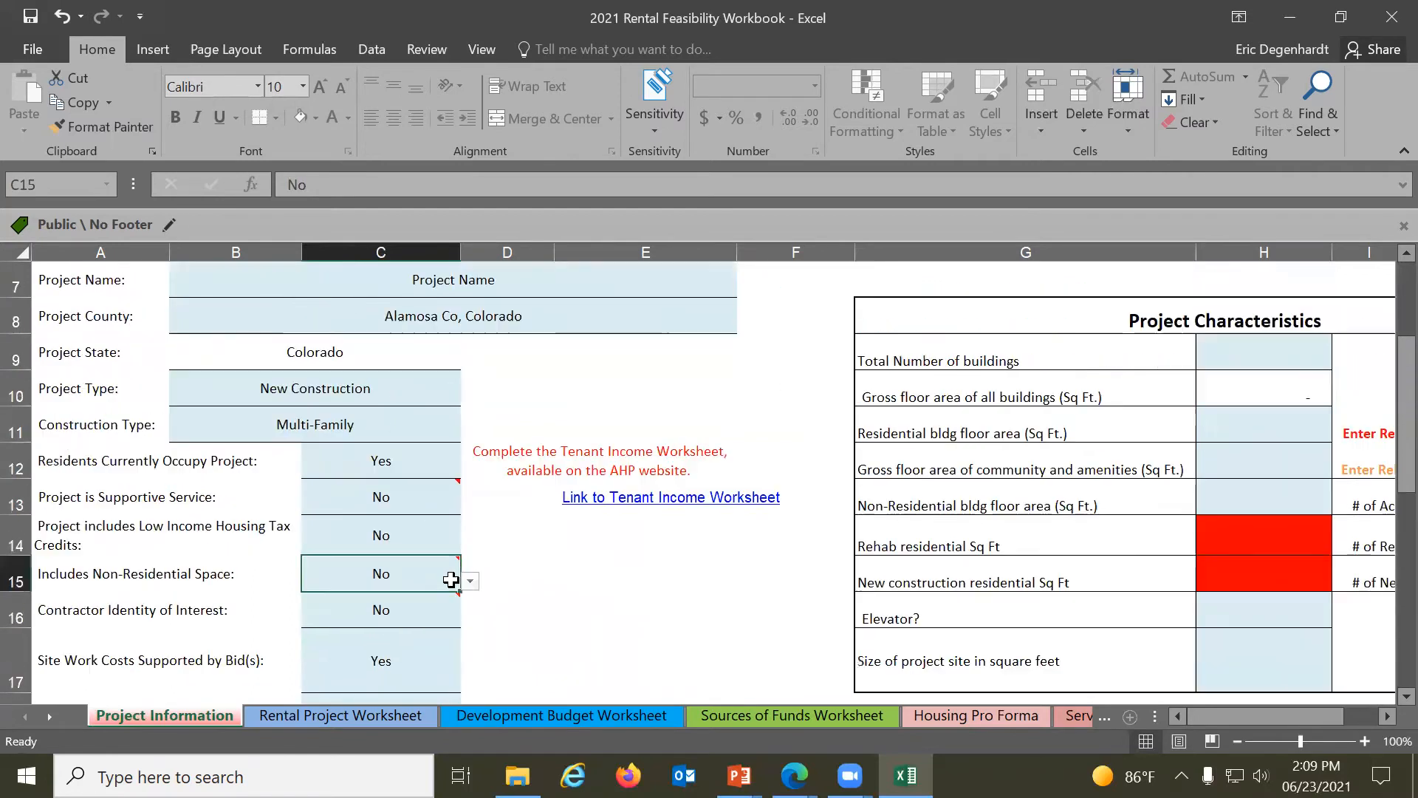
In Project Characteristics, enter 1 as the total number of buildings and bring the whole table into view
scroll(450, 580, up, 1)
click(1260, 418)
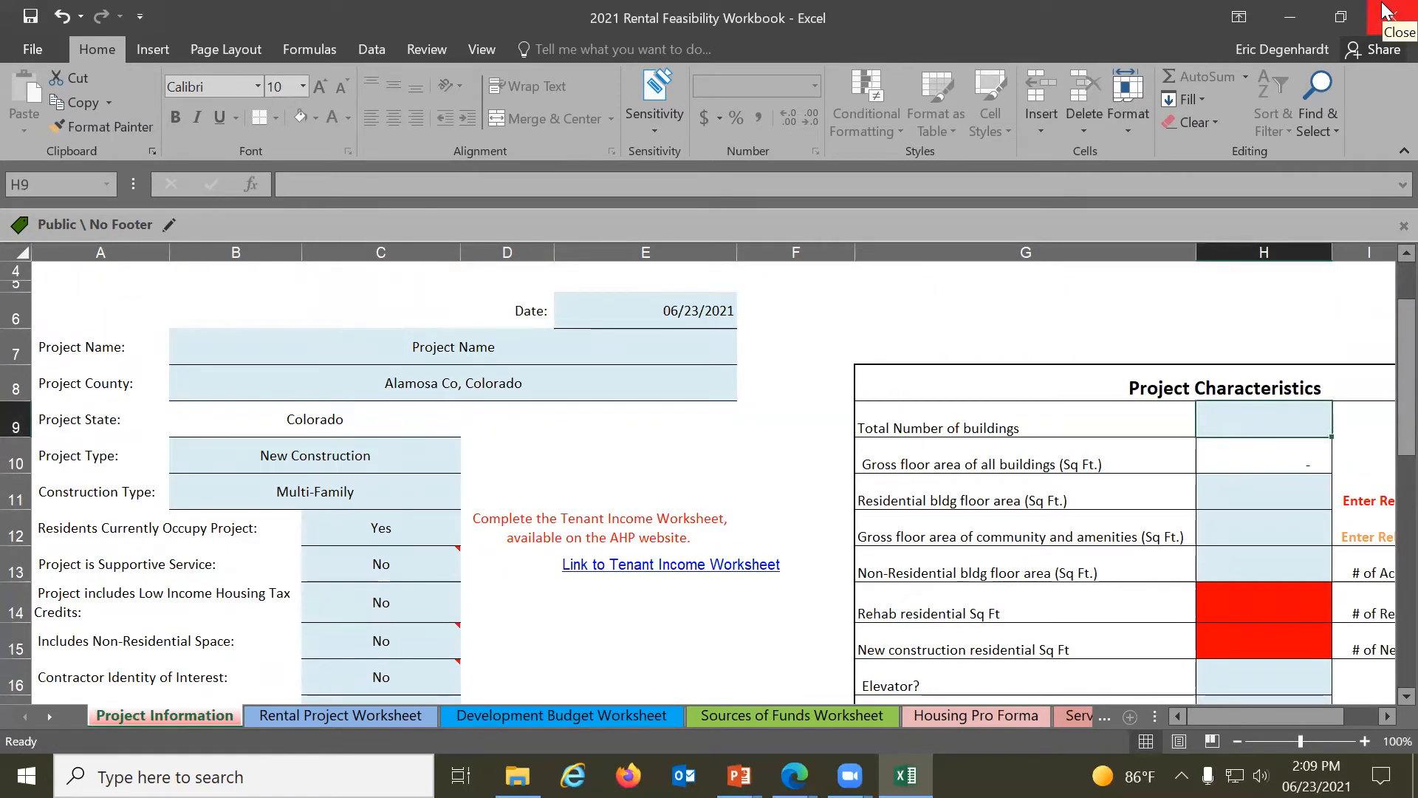
text(1)
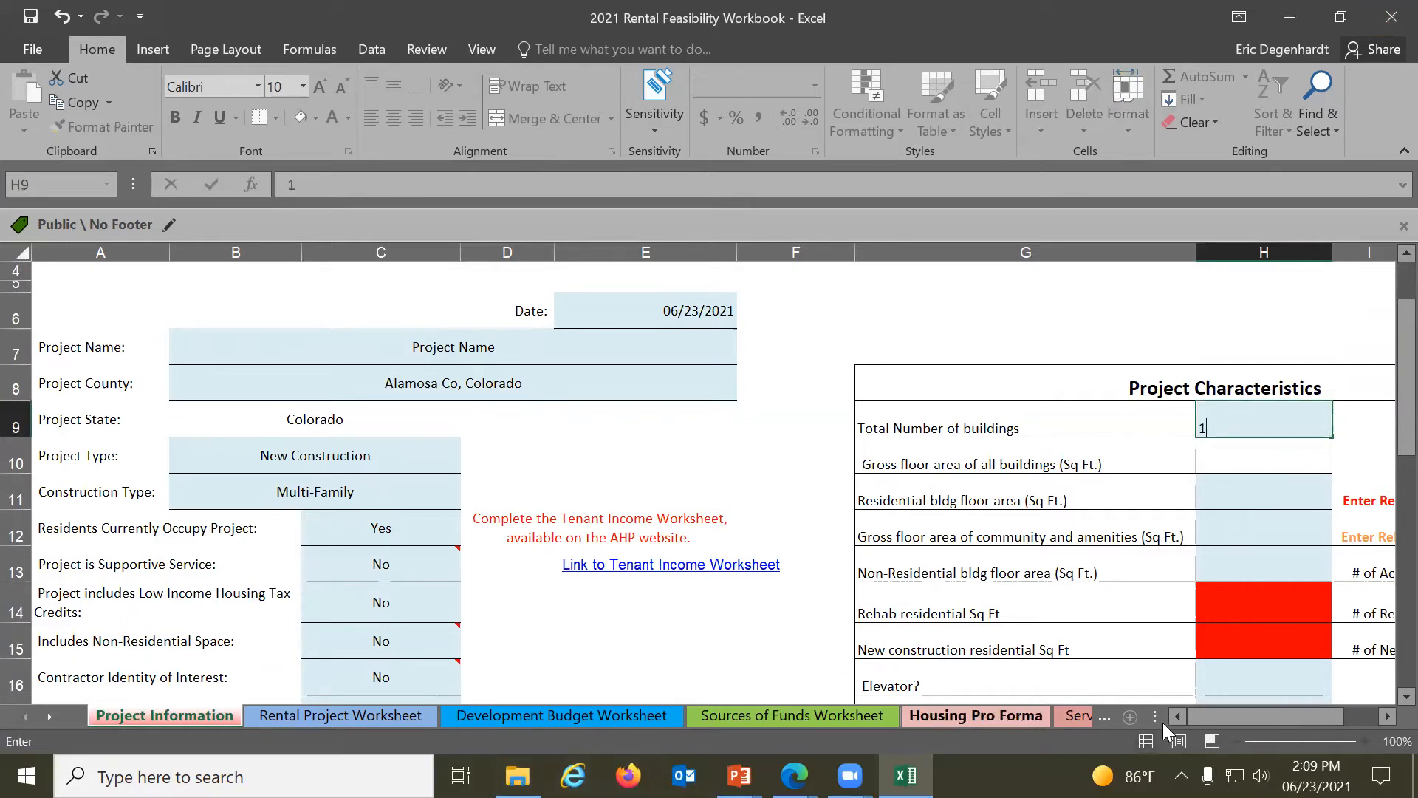
click(1384, 716)
click(1384, 717)
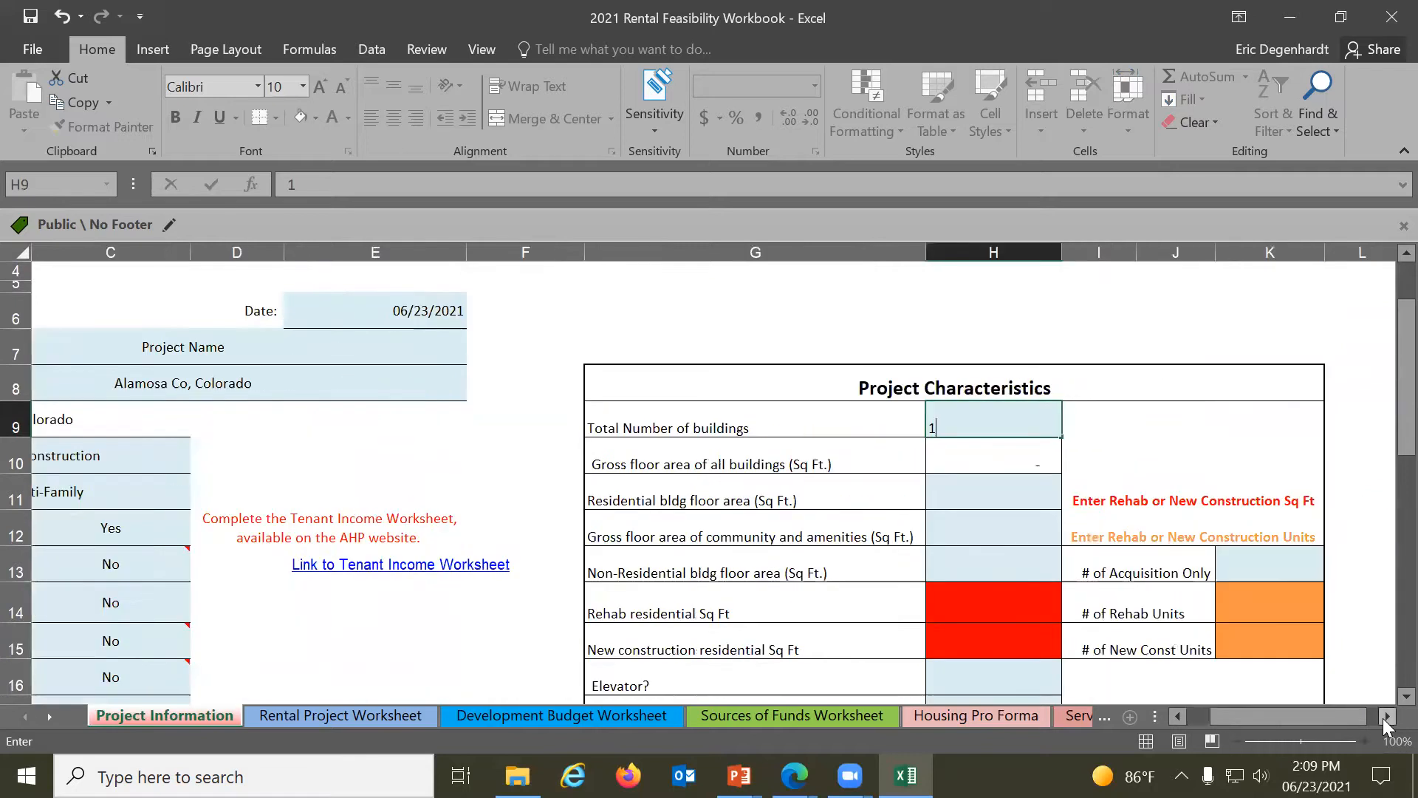
click(1384, 716)
Enter 22000 as the residential building floor area in square feet
click(827, 493)
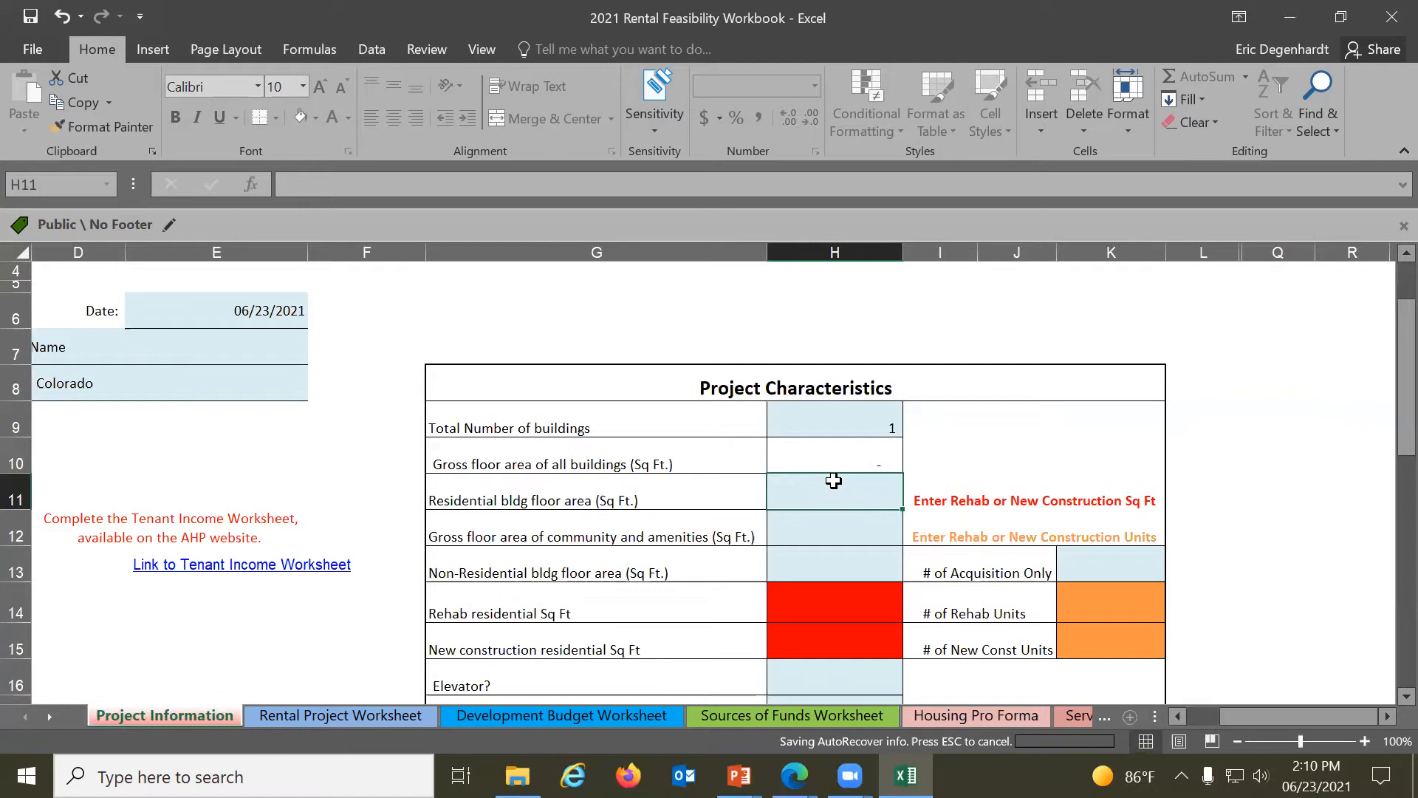
text(22,0)
text(000)
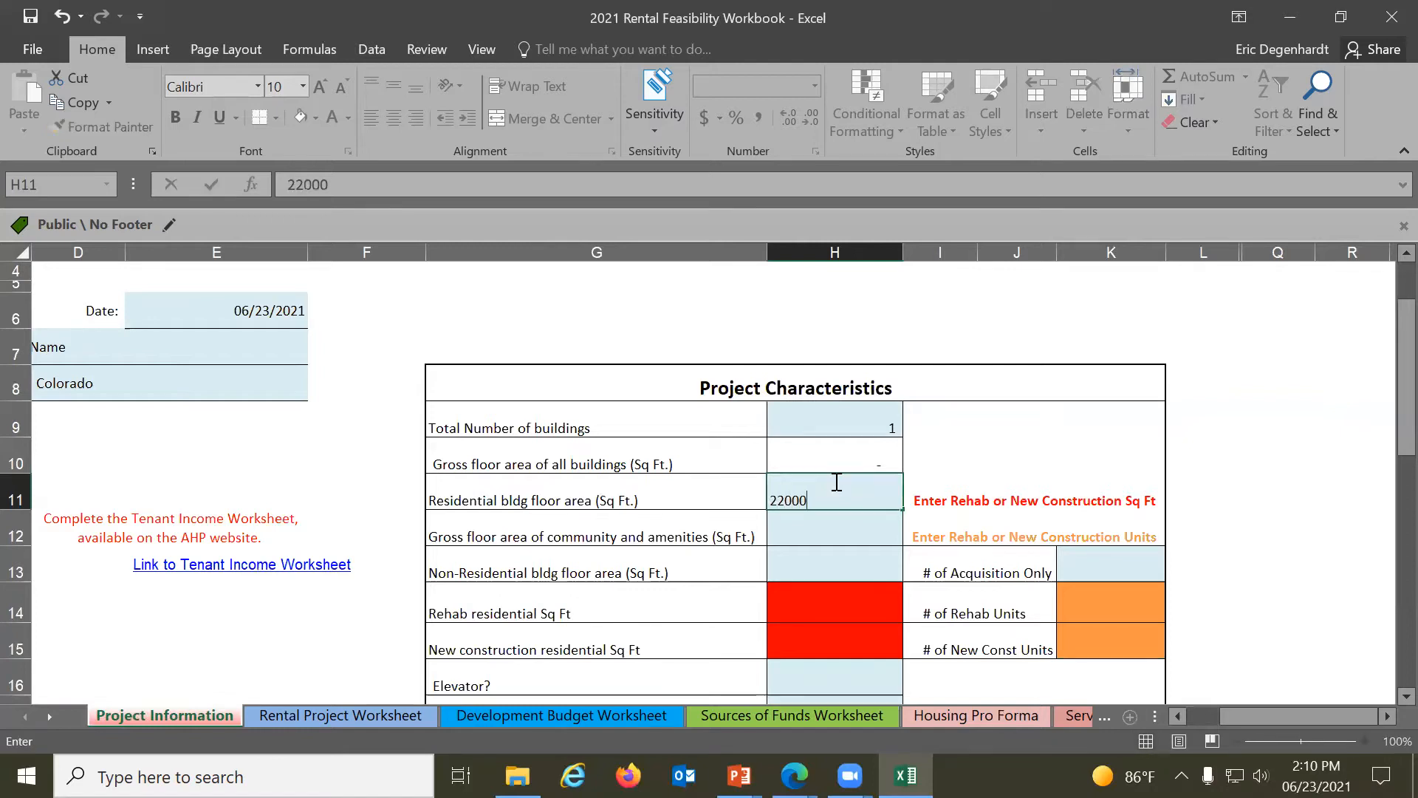
key(Return)
key(Return)
key(Return)
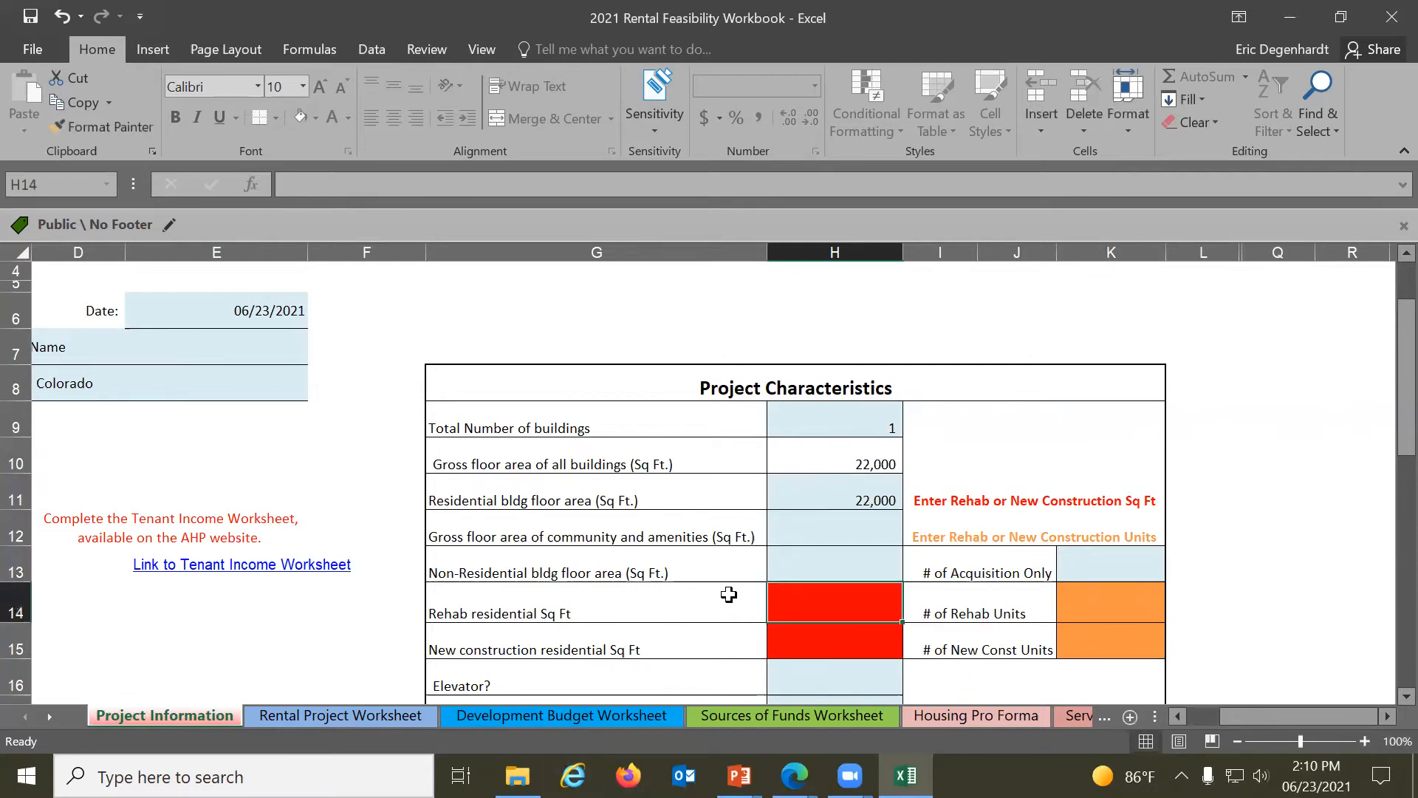
Enter 22000 as the new construction residential square footage and 10 as the number of new construction units
click(807, 638)
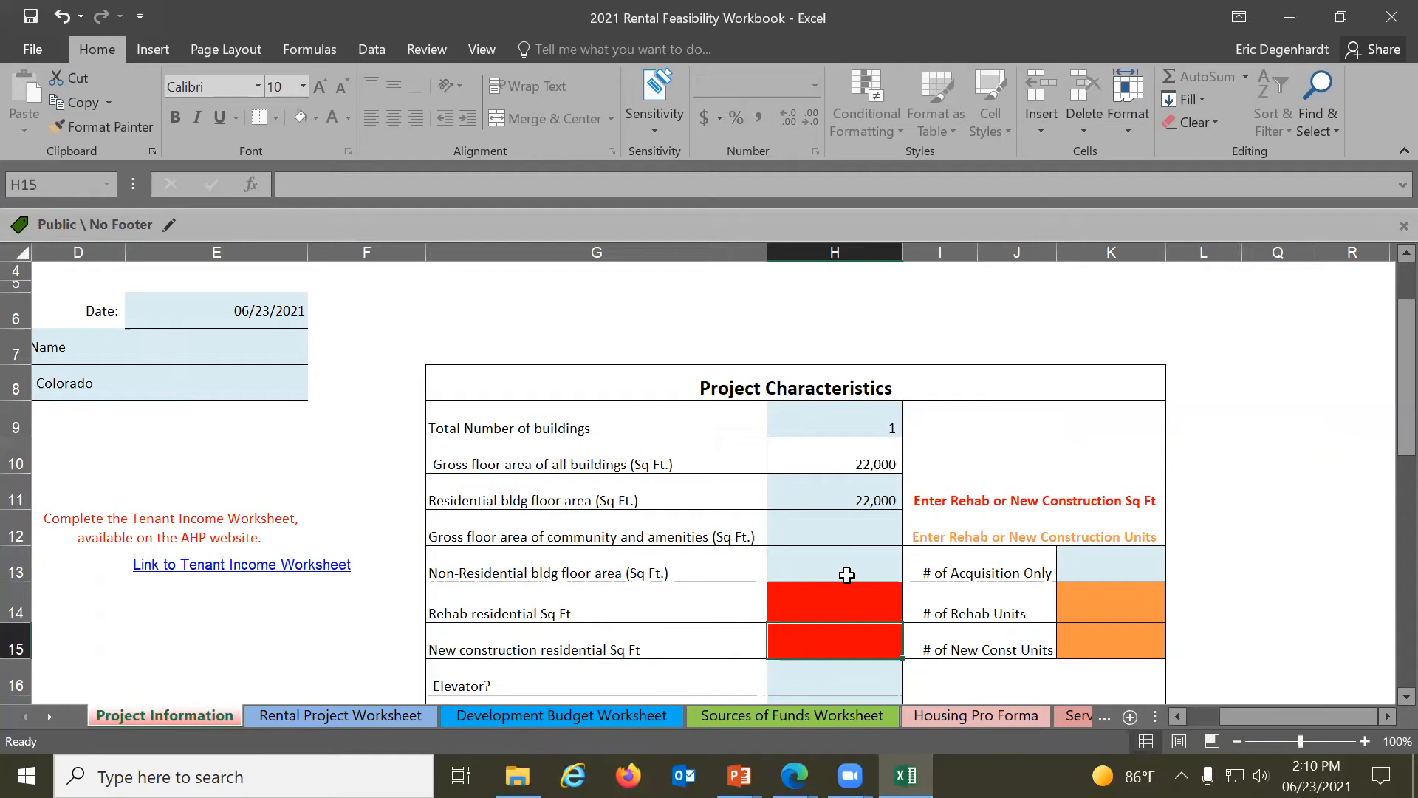
text(22000)
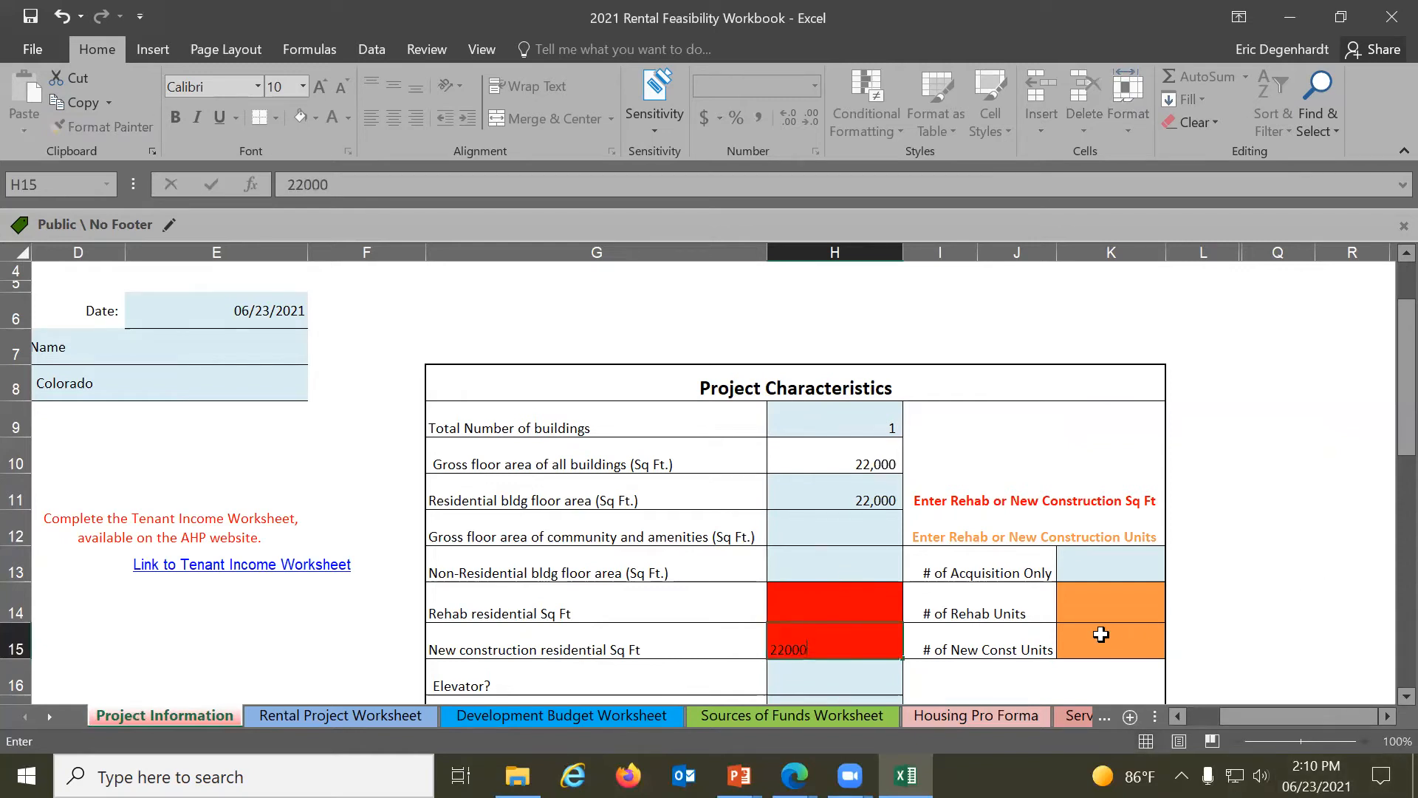
click(1100, 635)
text(10)
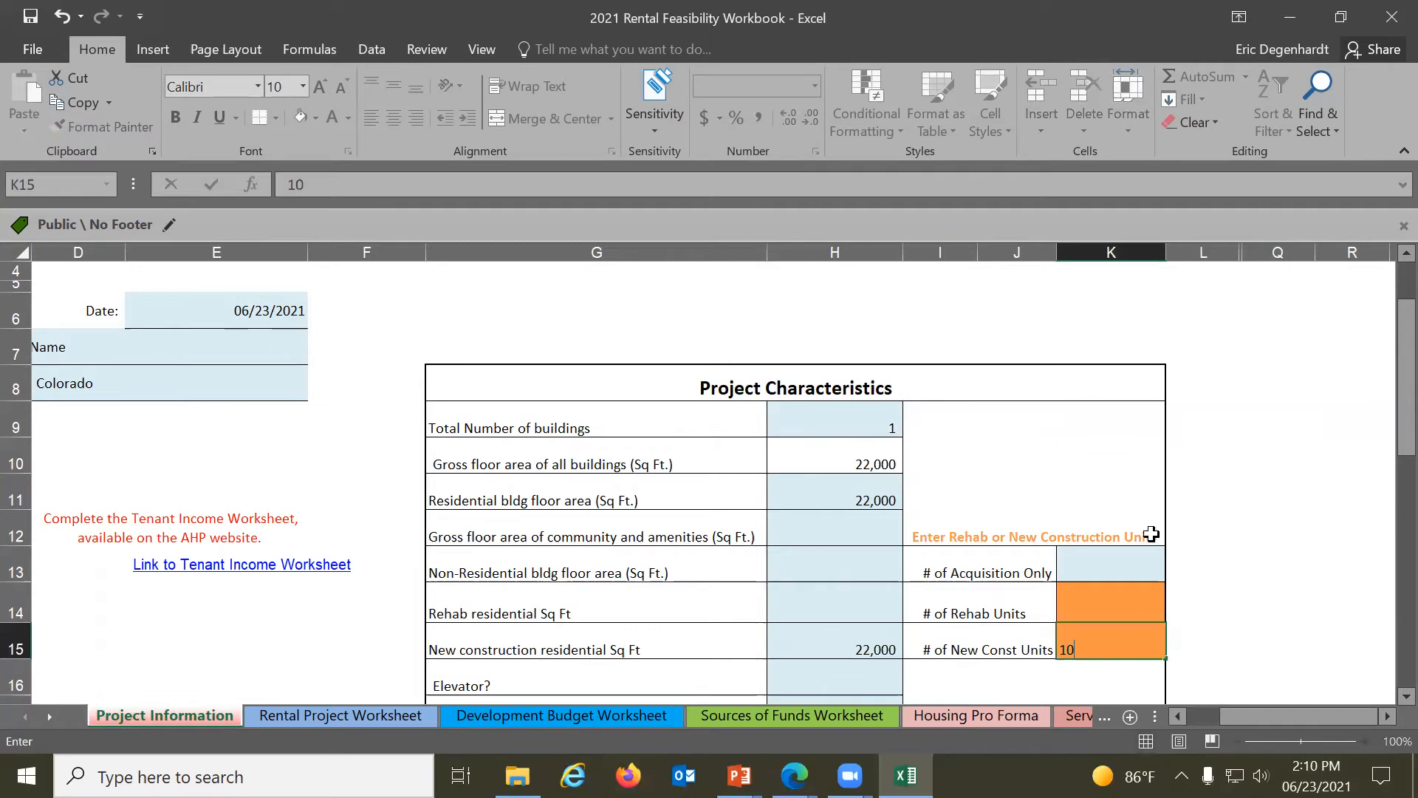
scroll(1004, 507, down, 2)
click(857, 500)
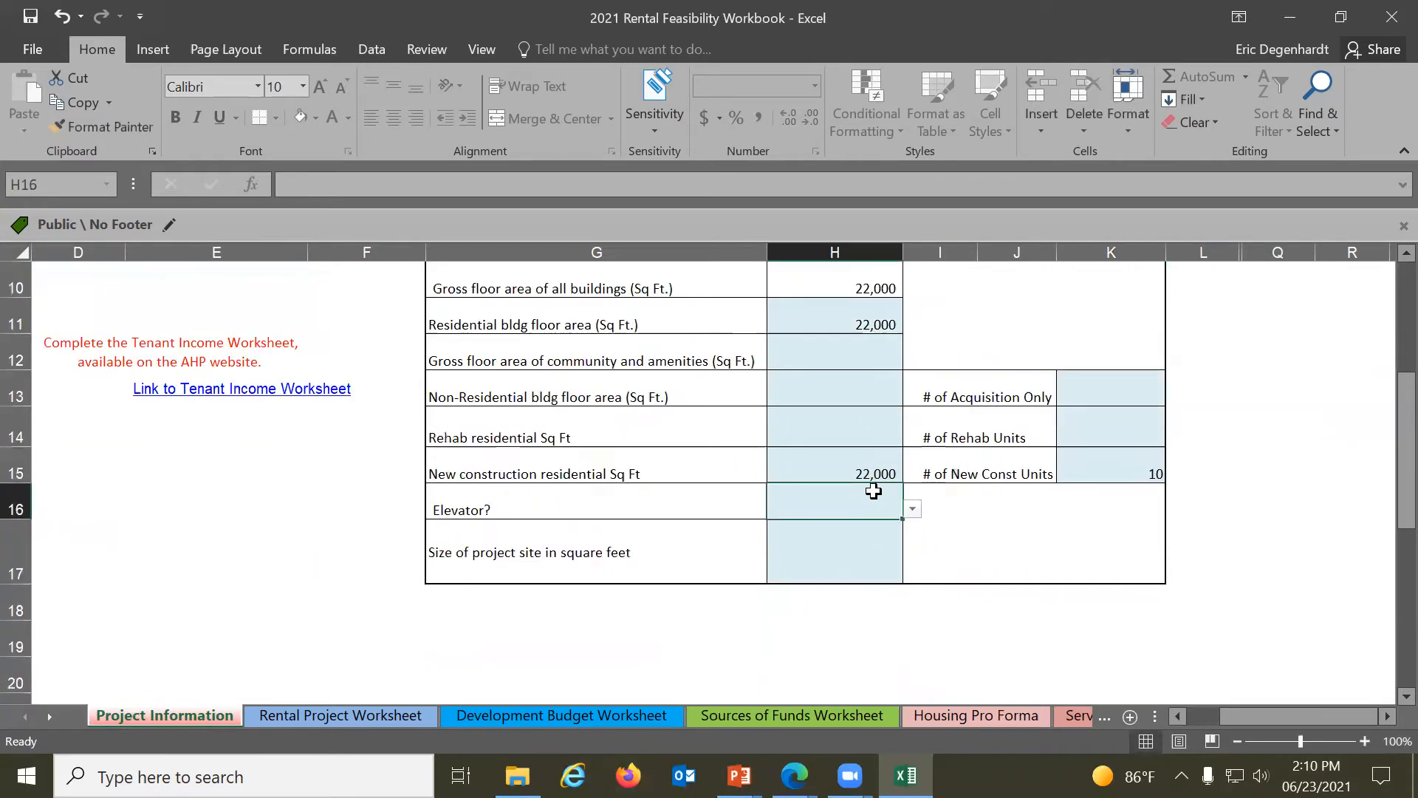
Answer No for Elevator and enter 2000000 as the size of the project site in square feet
click(913, 509)
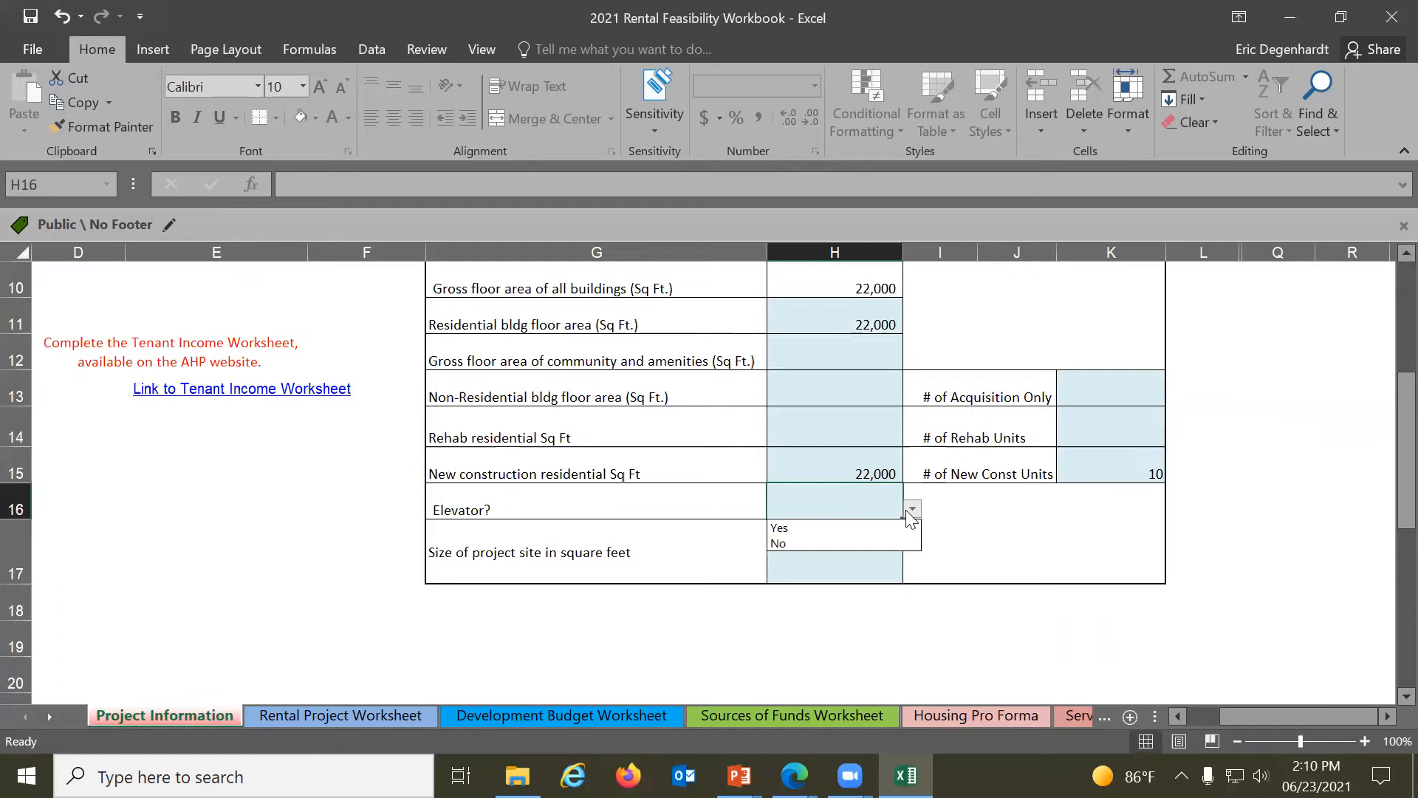
click(853, 544)
click(855, 545)
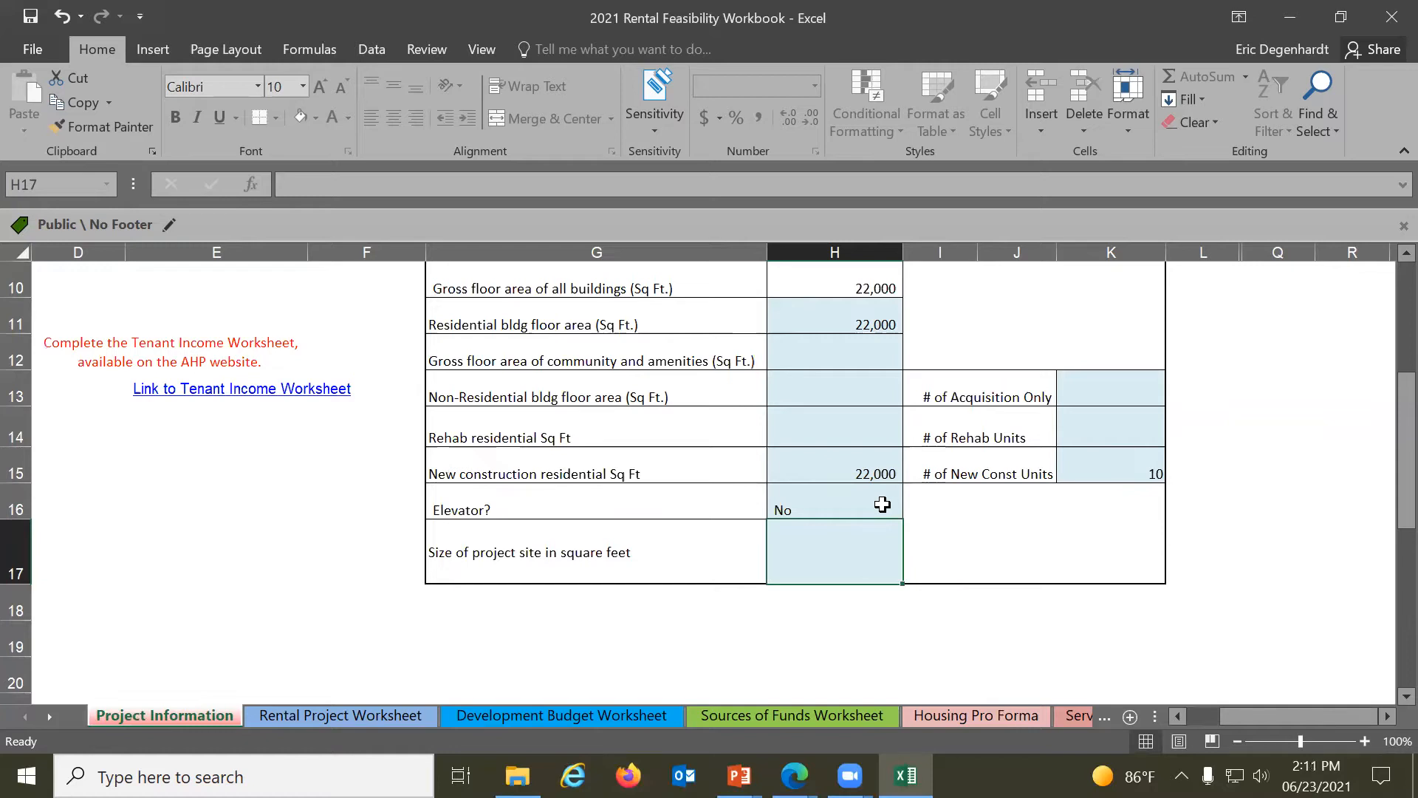
text(2000000)
click(883, 504)
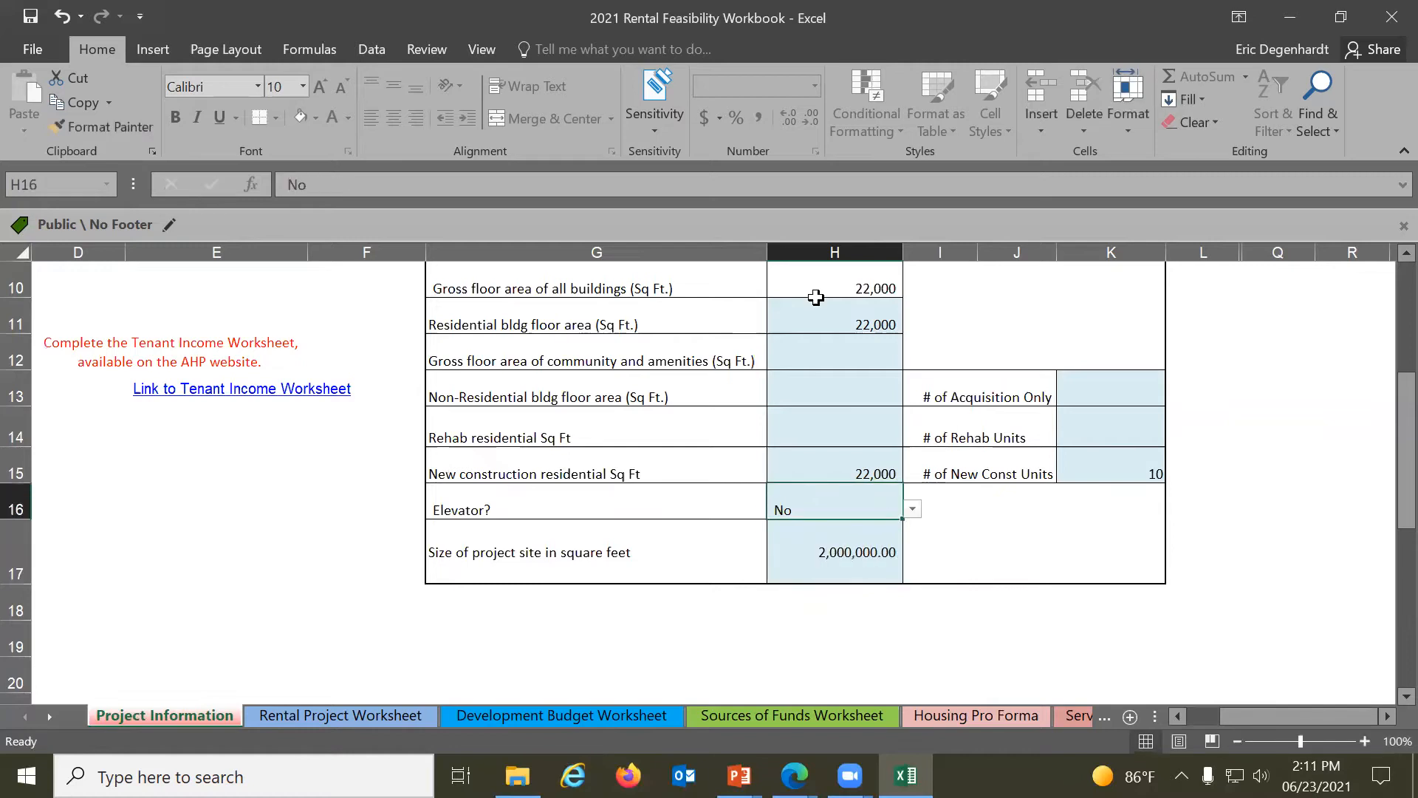
Correct the size of the project site to 200000 square feet
click(857, 545)
double_click(857, 544)
key(Delete)
scroll(818, 517, down, 2)
Recheck the Project Information entries, and review the instructions and income limits at the start of the Rental Project Worksheet
click(320, 716)
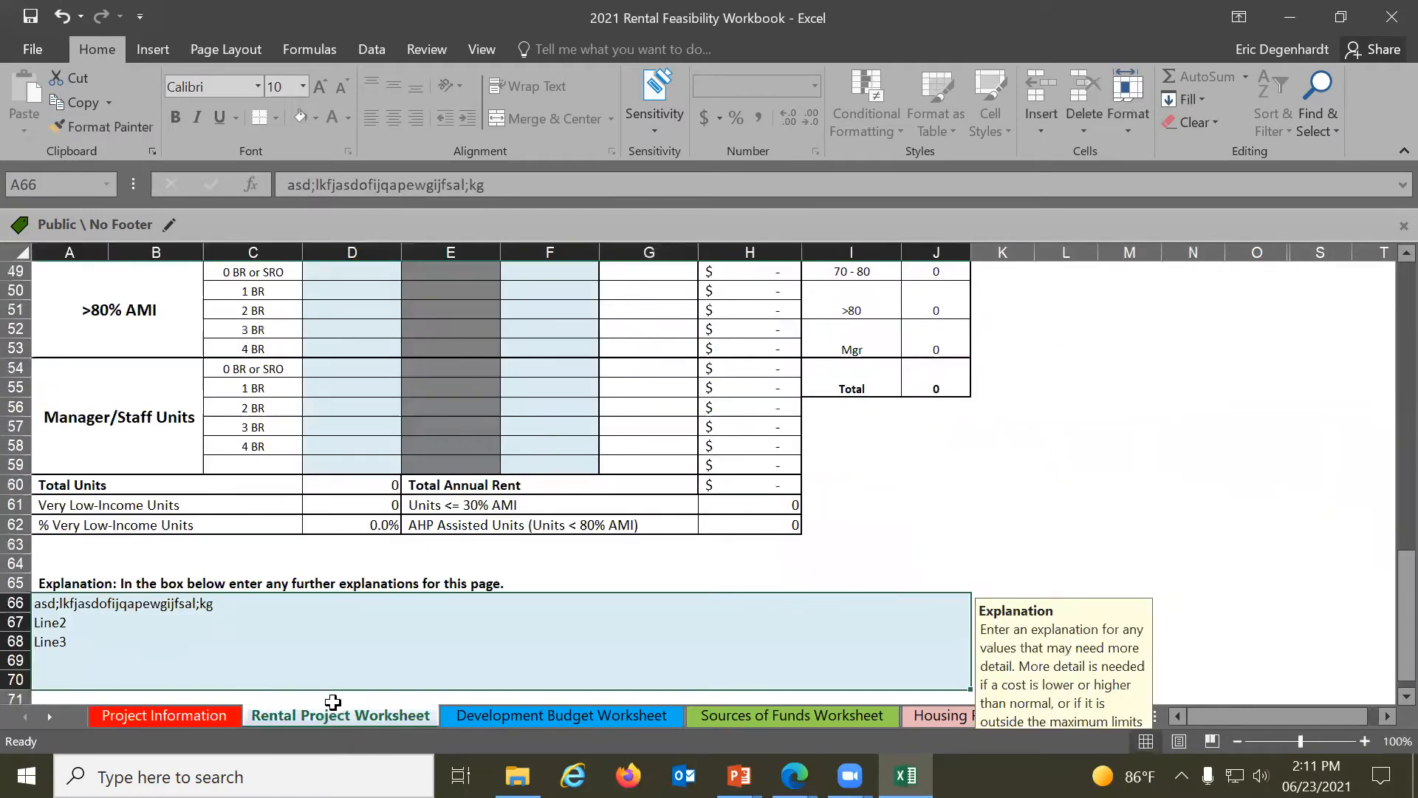
click(182, 716)
scroll(329, 584, up, 5)
scroll(324, 575, down, 3)
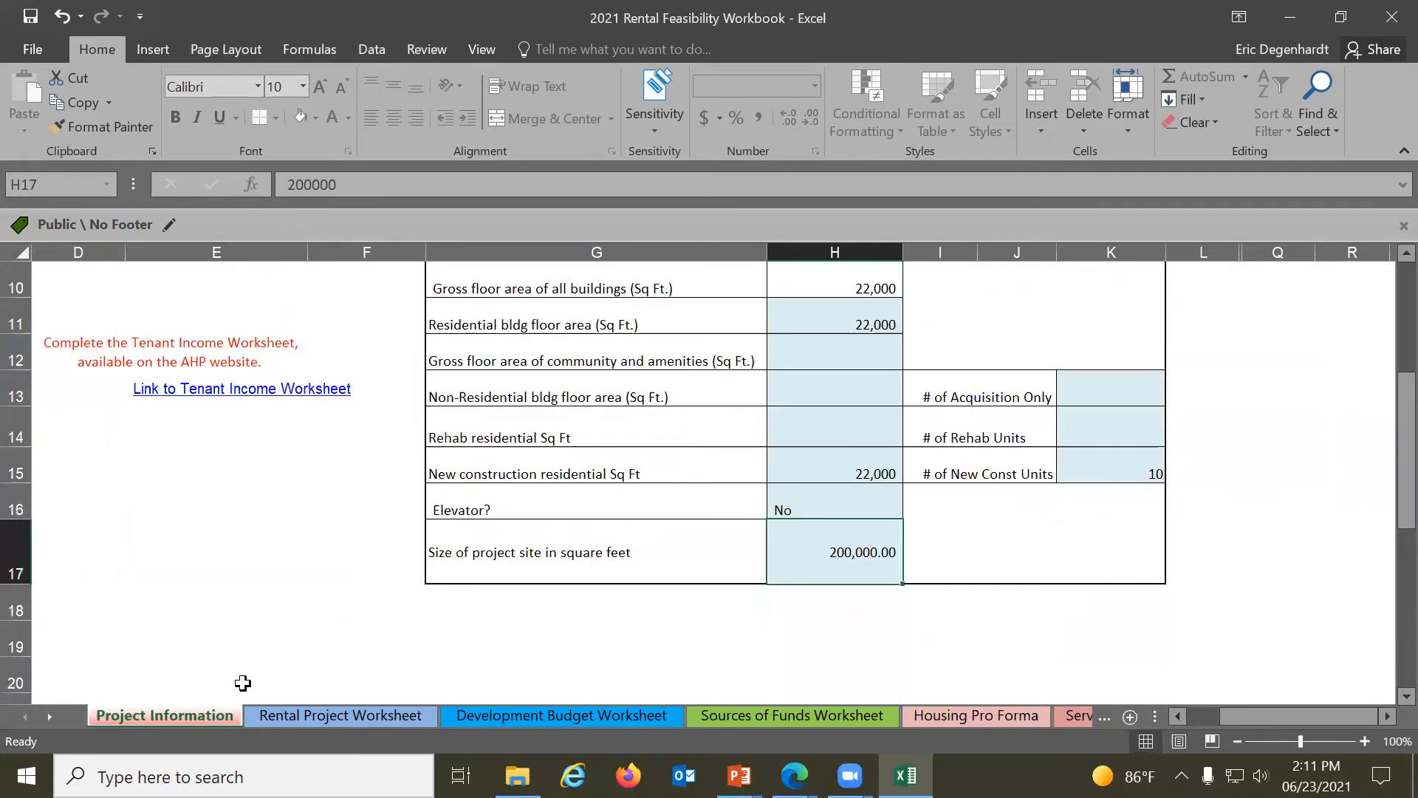
click(332, 714)
scroll(338, 678, up, 16)
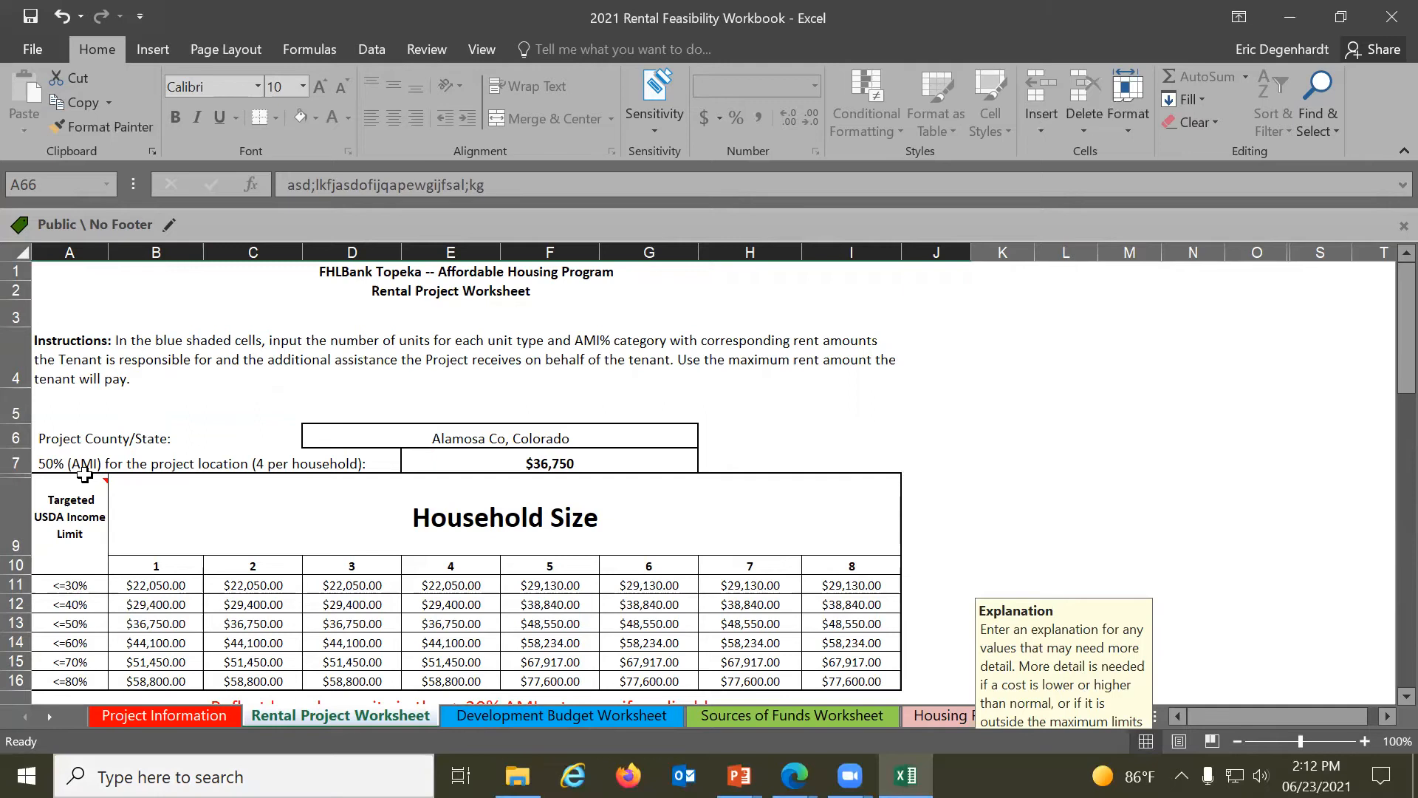
For 1 BR units at >40% AMI <=50% AMI, enter 6 units with a rent of 500
scroll(84, 473, down, 6)
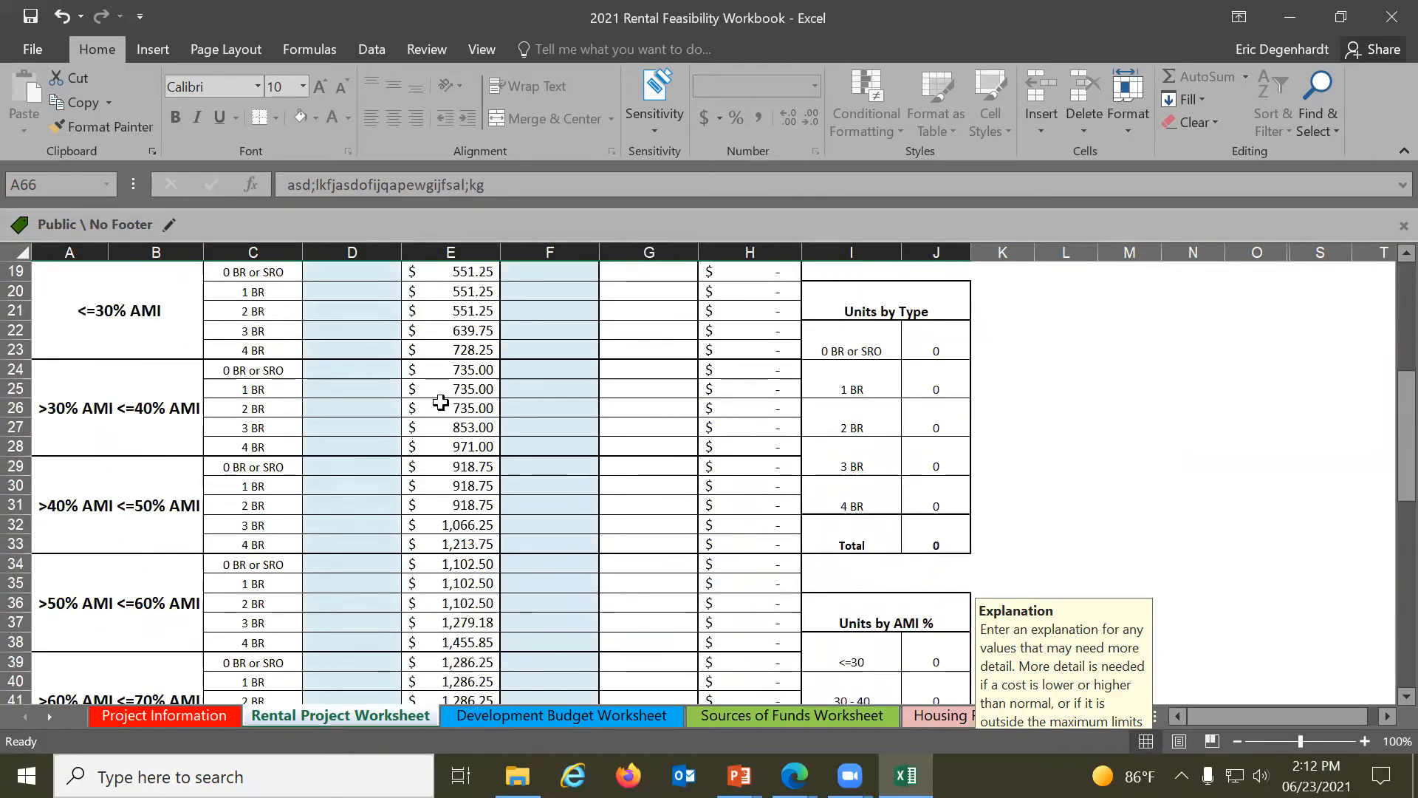
scroll(330, 544, down, 1)
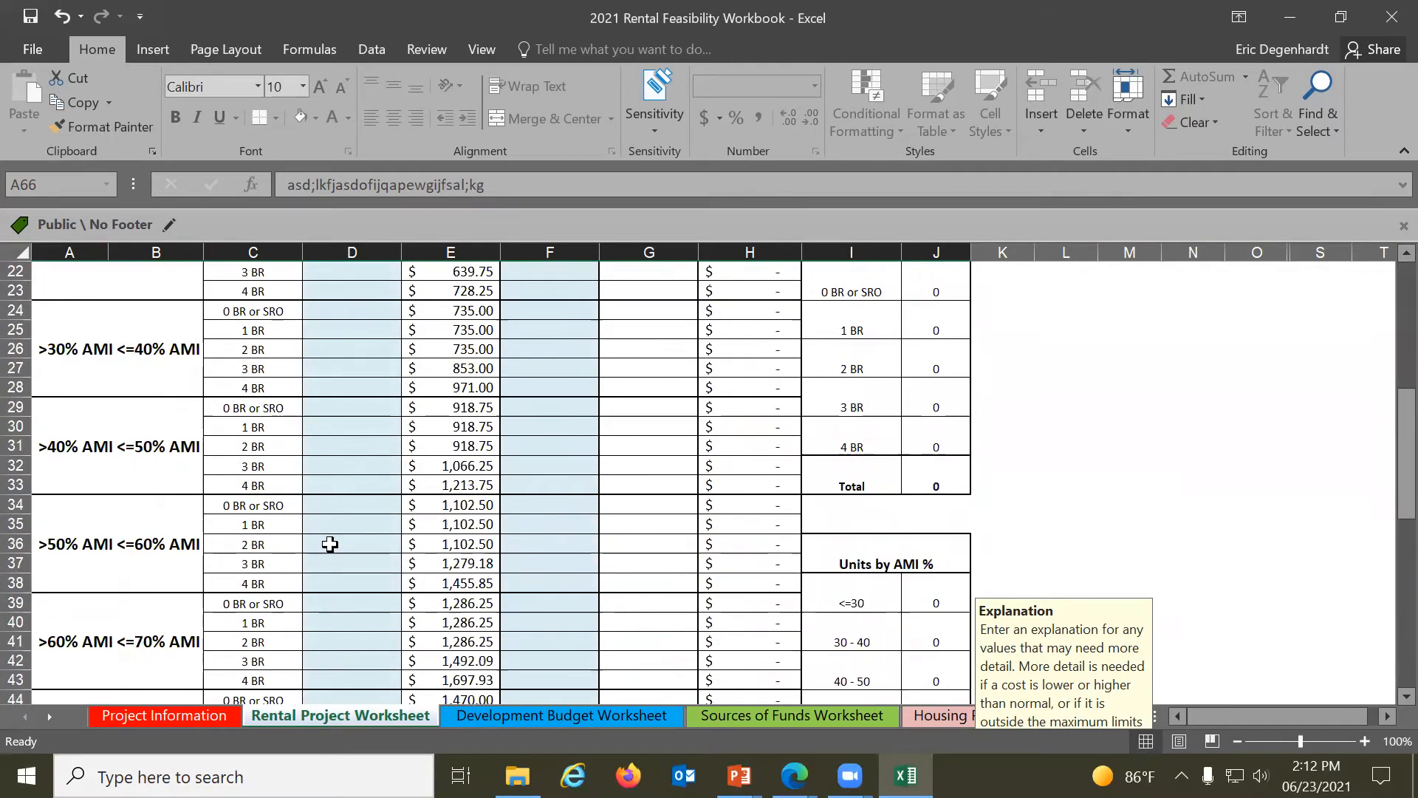
click(352, 466)
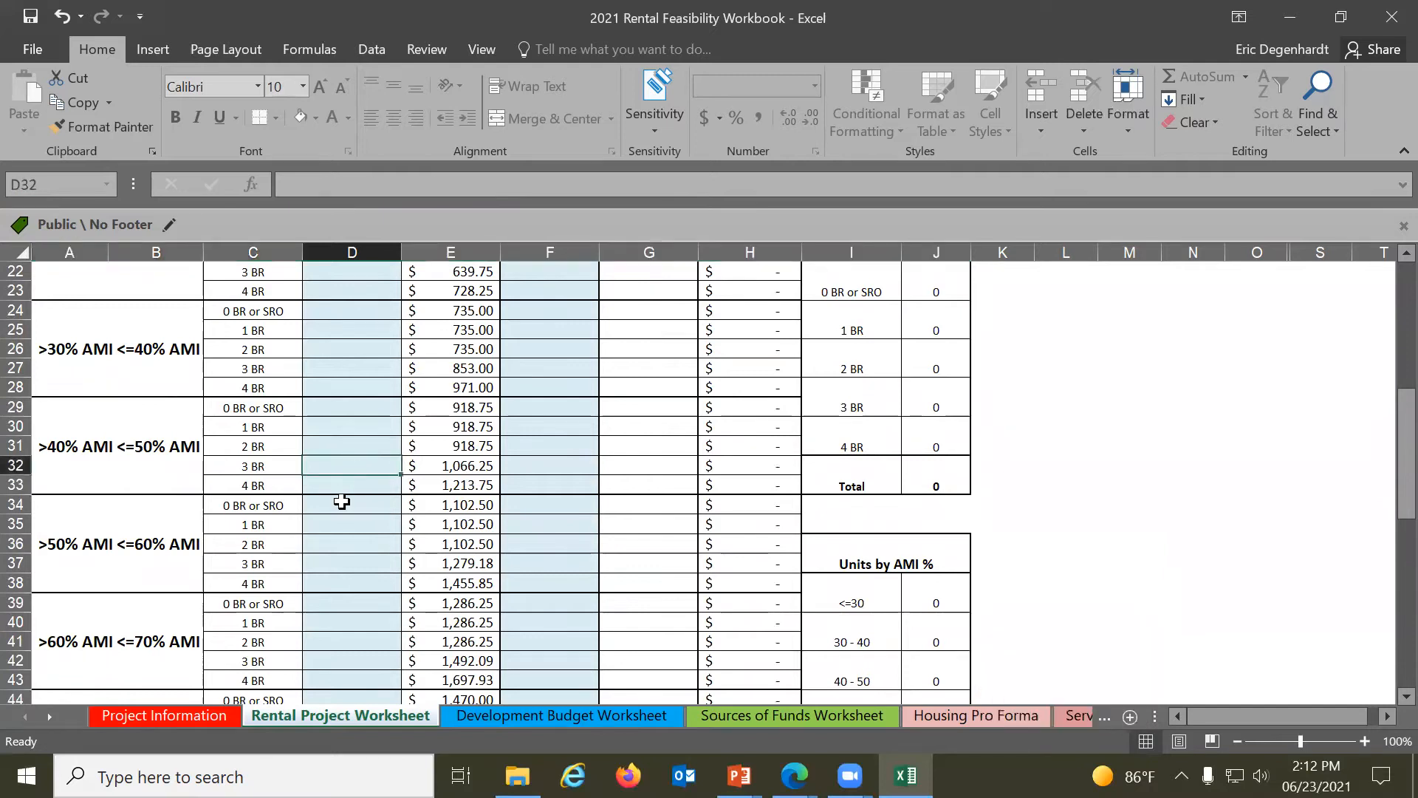
key(Up)
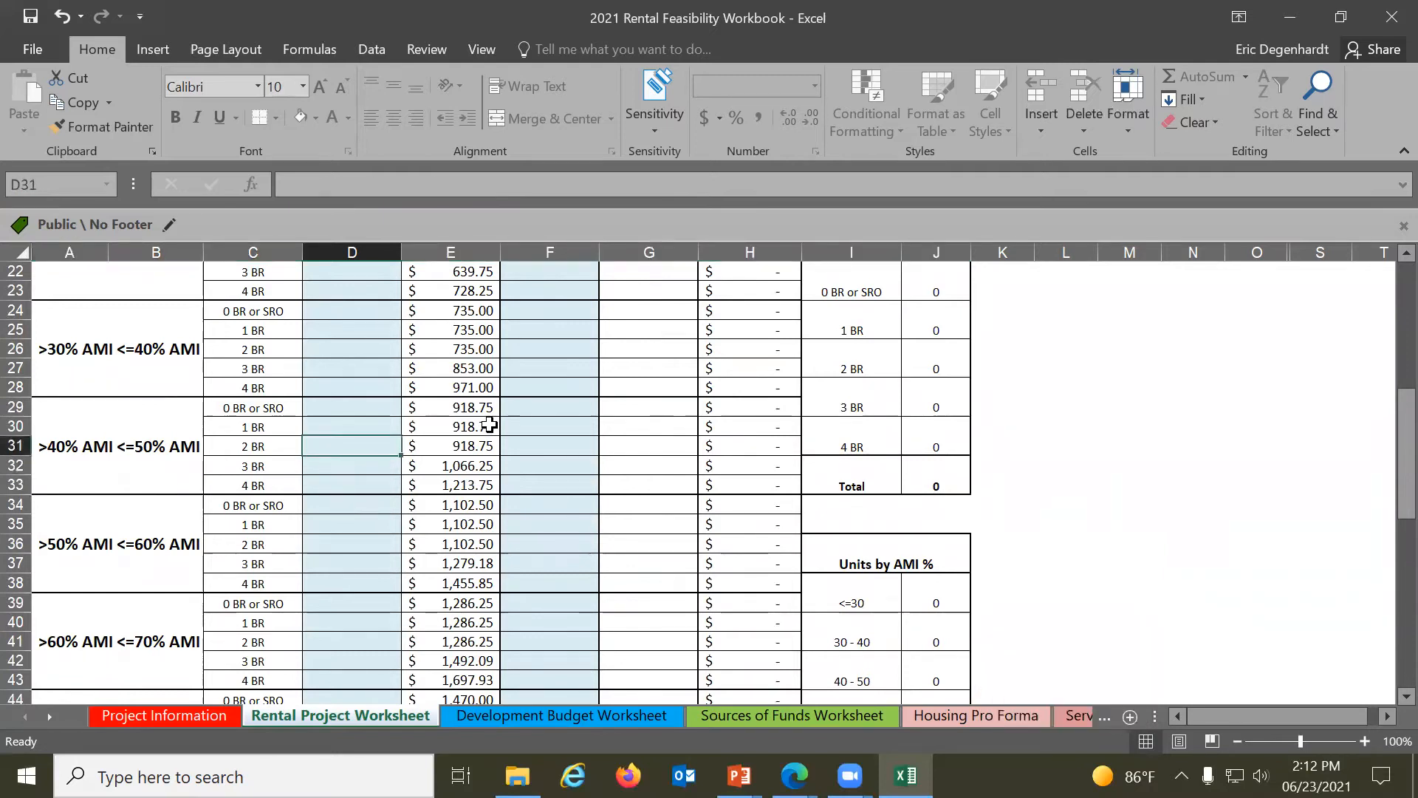
key(Up)
text(6)
key(Tab)
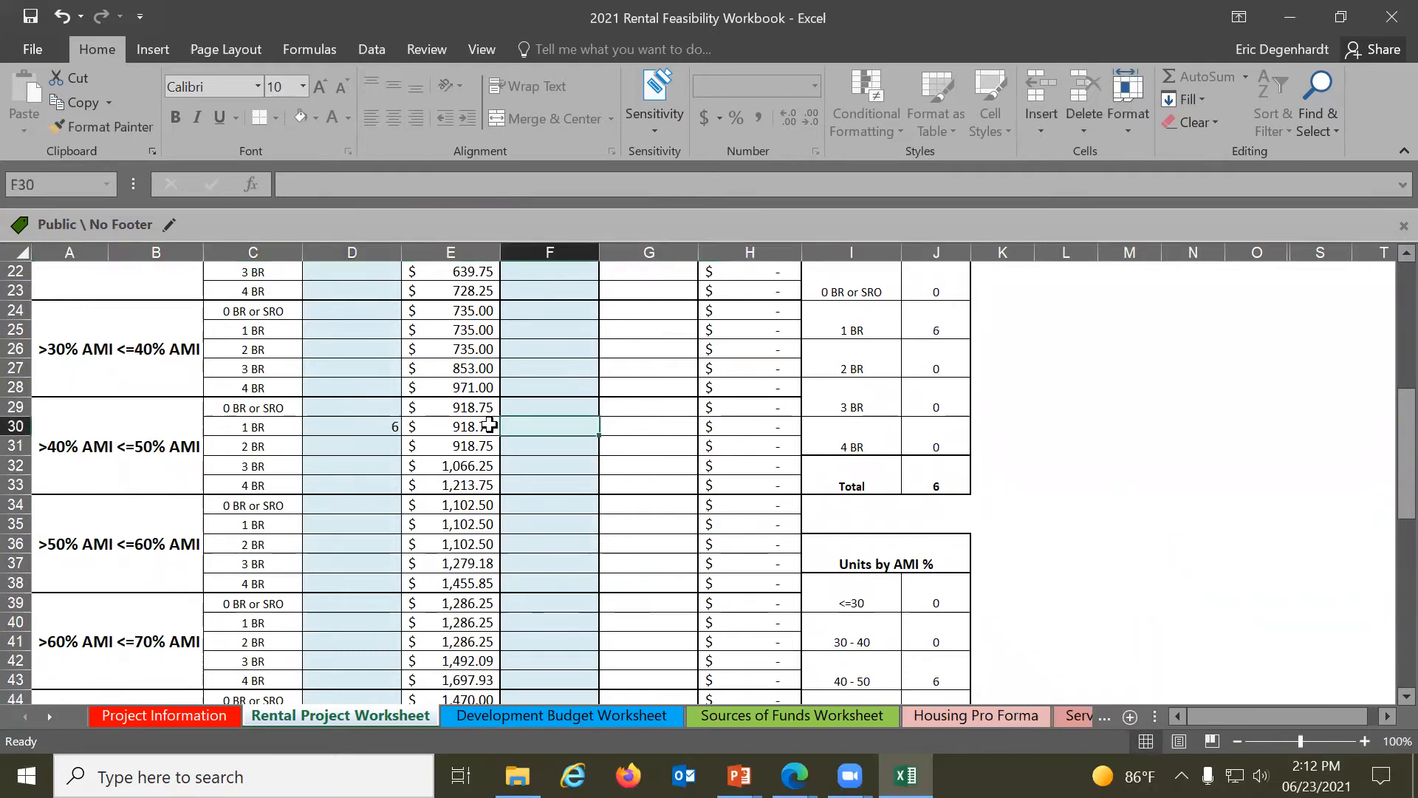
text(500)
key(Return)
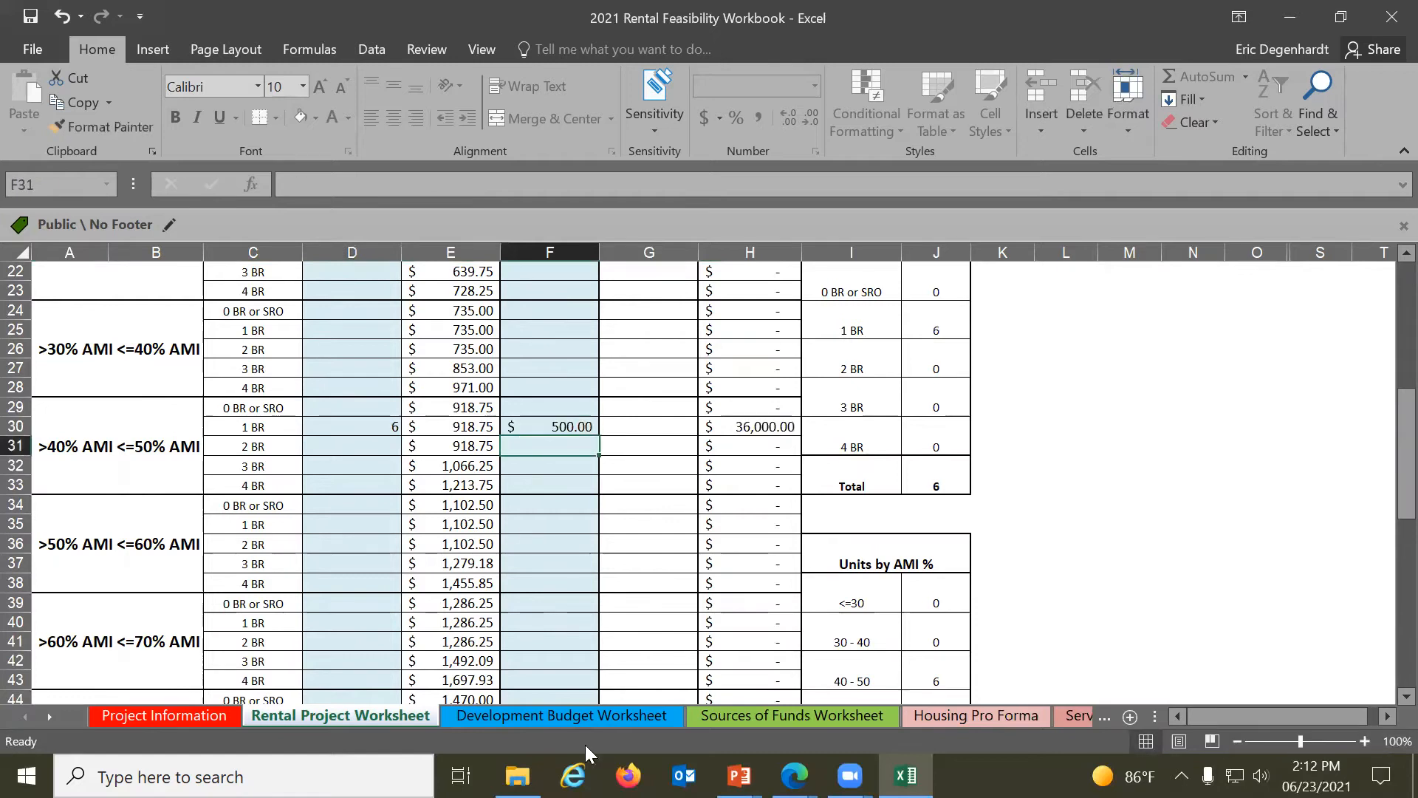
For 1 BR units at >70% AMI <=80% AMI, enter 4 units with a rent of 1471
scroll(324, 561, down, 2)
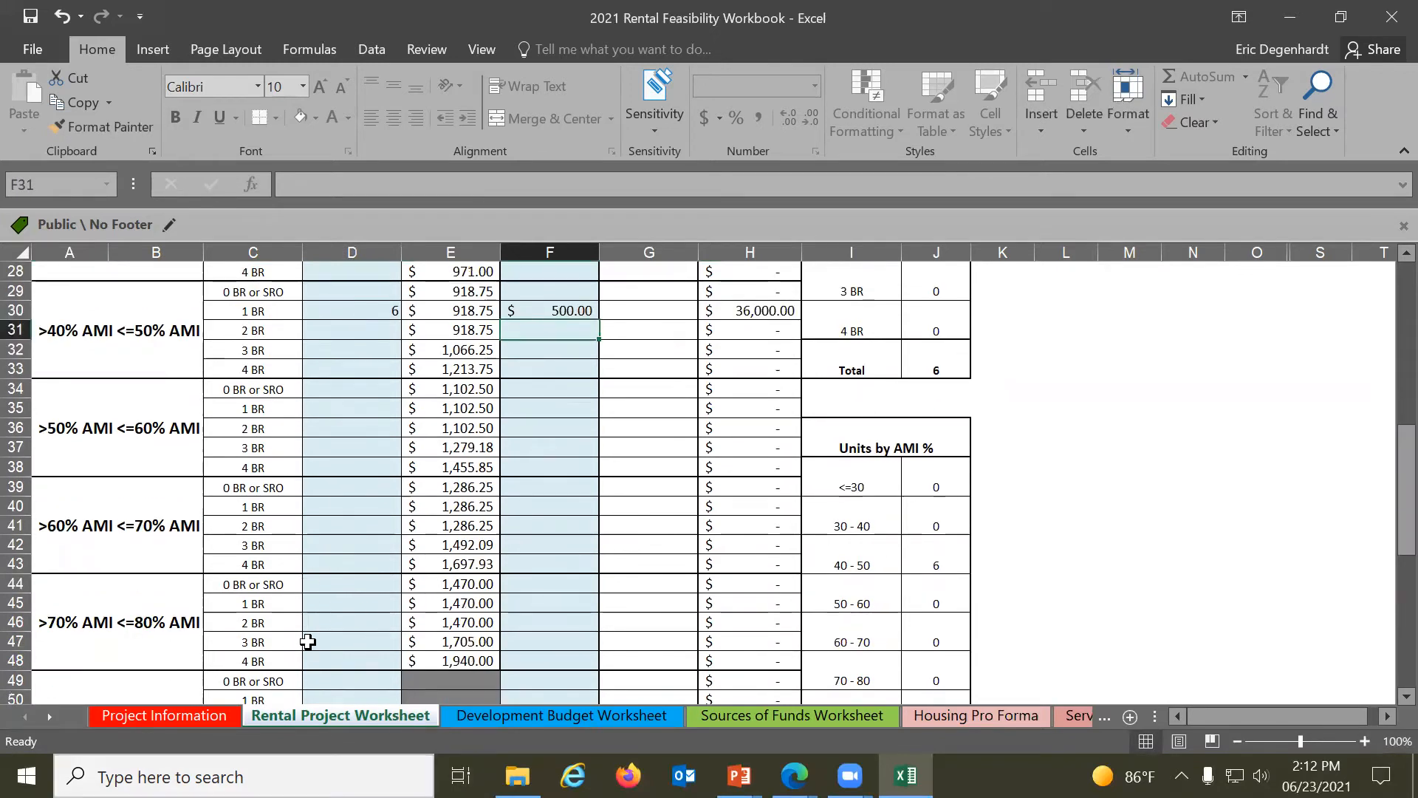
click(326, 618)
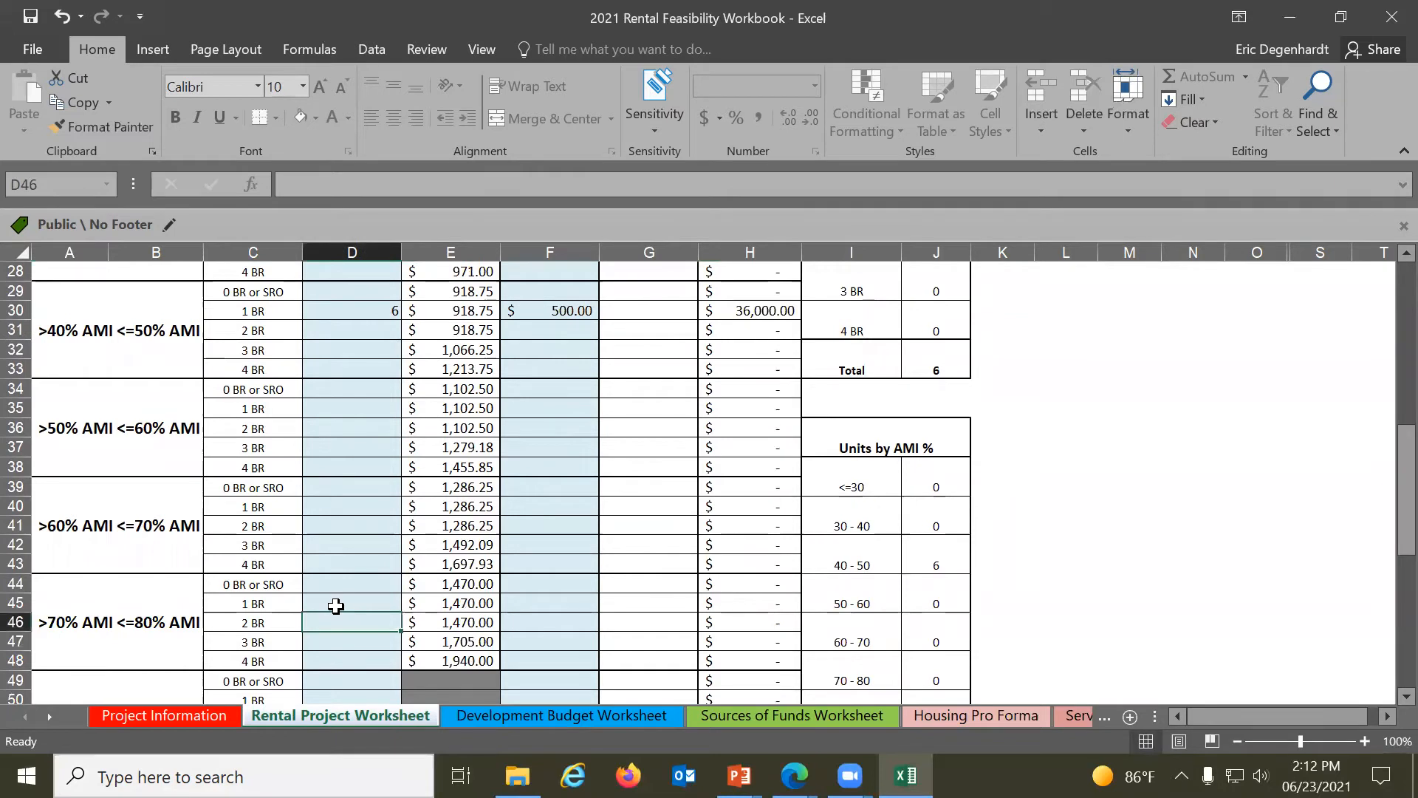
click(336, 605)
text(4)
key(Tab)
key(Tab)
text(1,471)
key(Return)
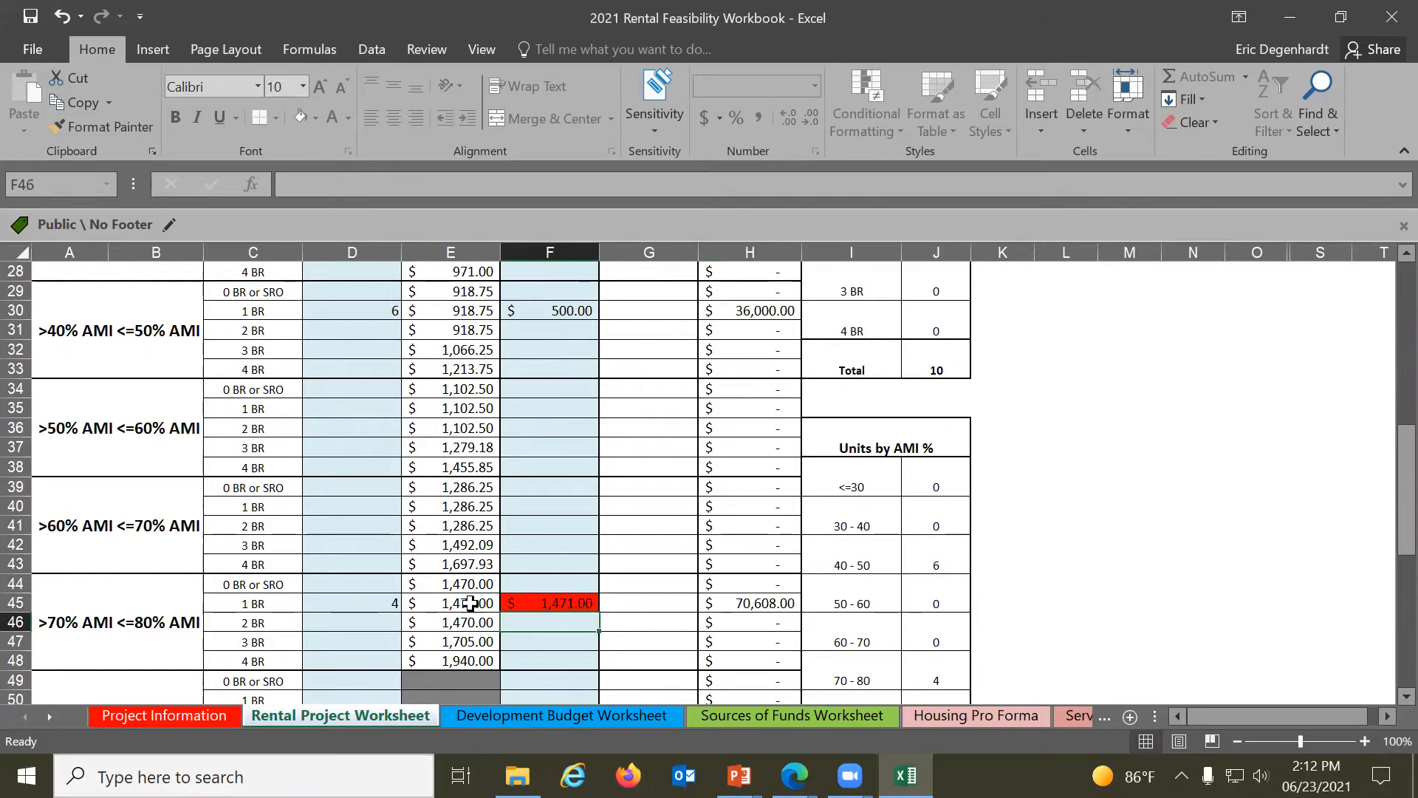
Change the rent of the 1 BR units at >70% AMI <=80% AMI to 1470 and review the unit totals and explanation box
click(522, 606)
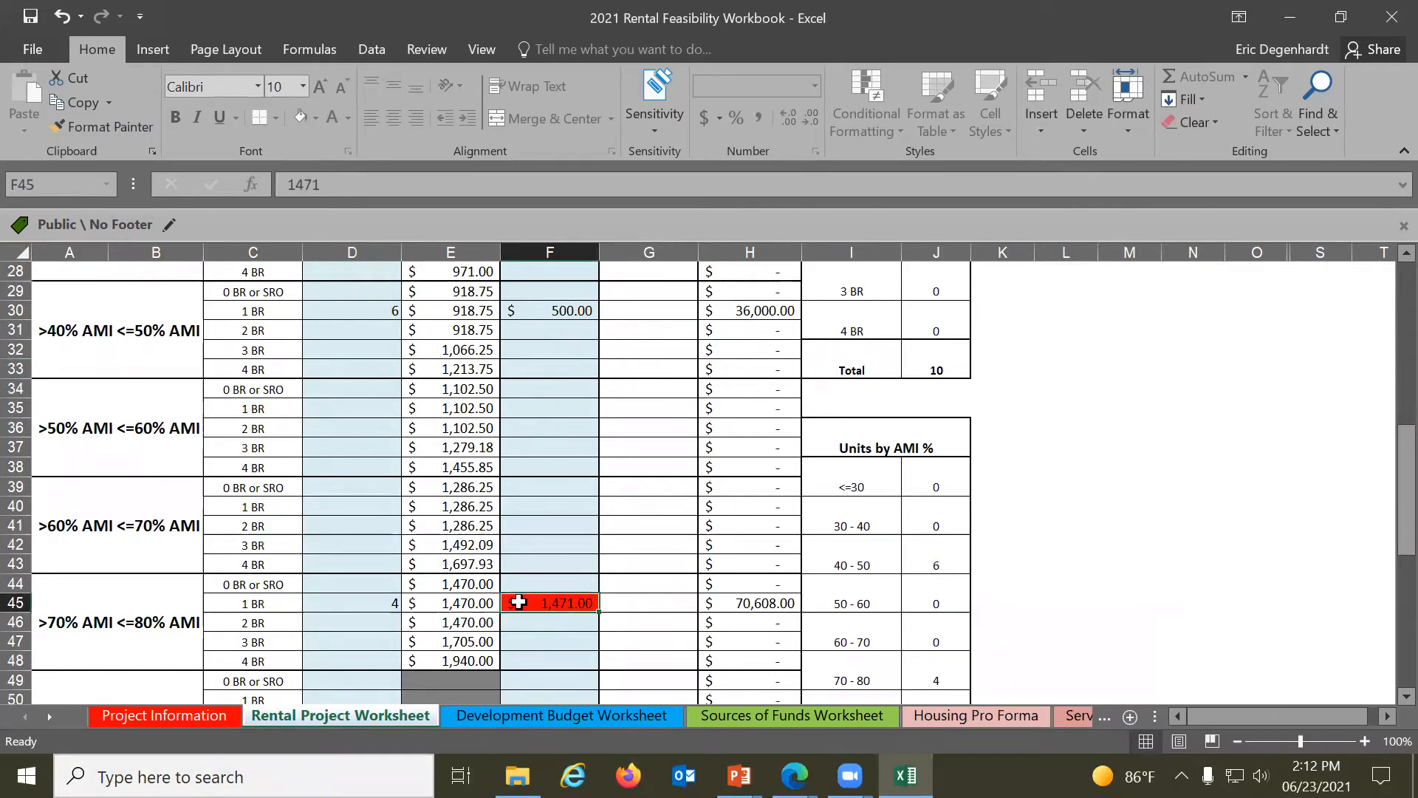
text(1470)
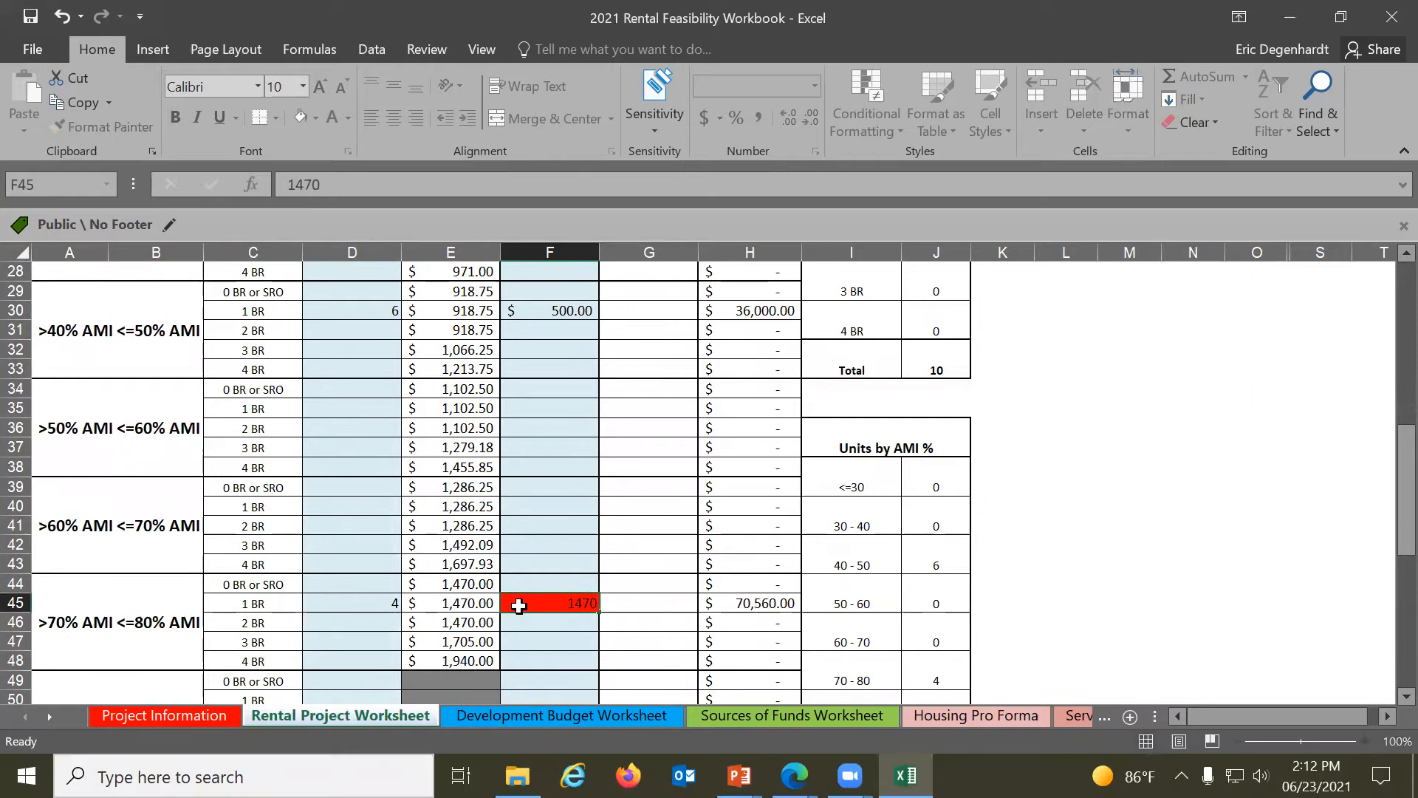
key(Return)
scroll(568, 560, down, 8)
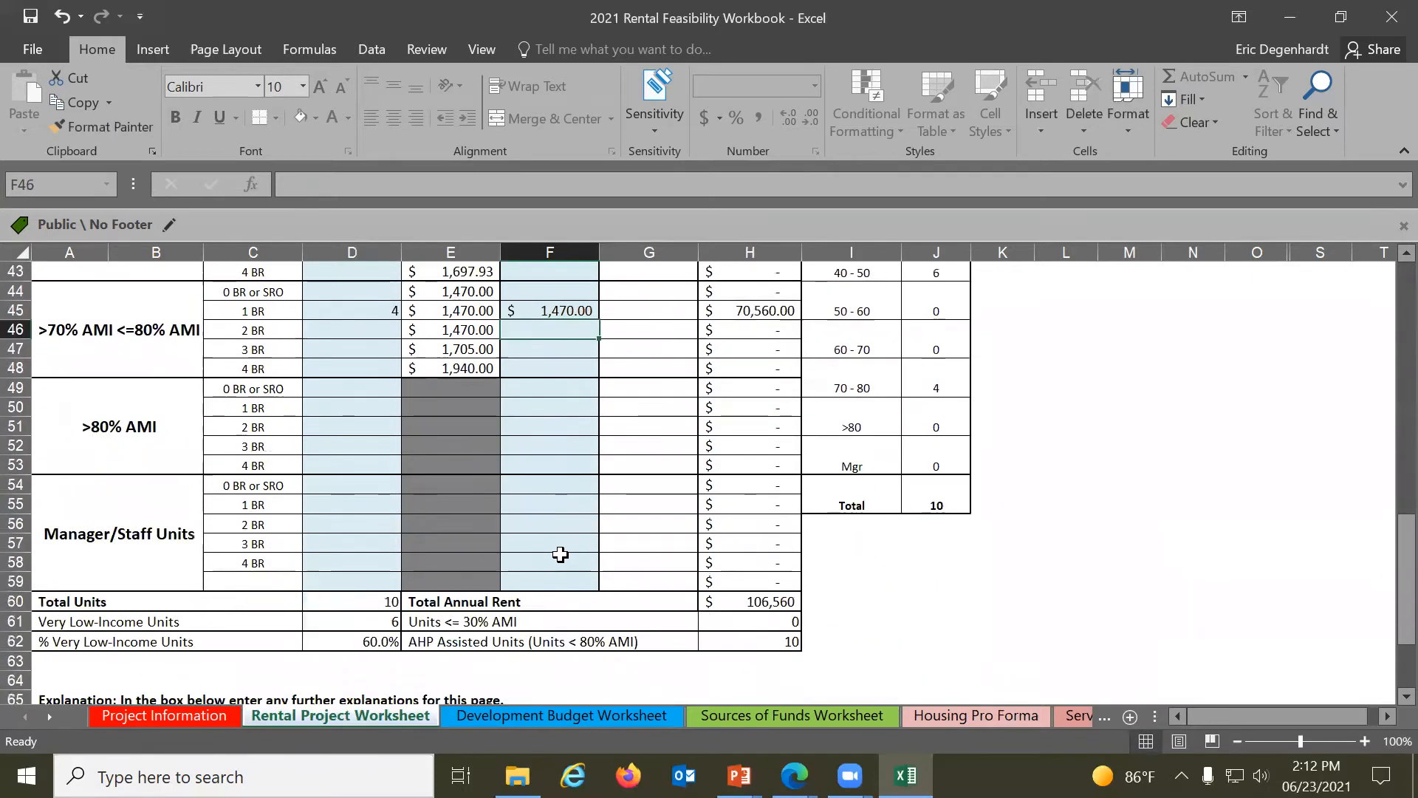
click(151, 576)
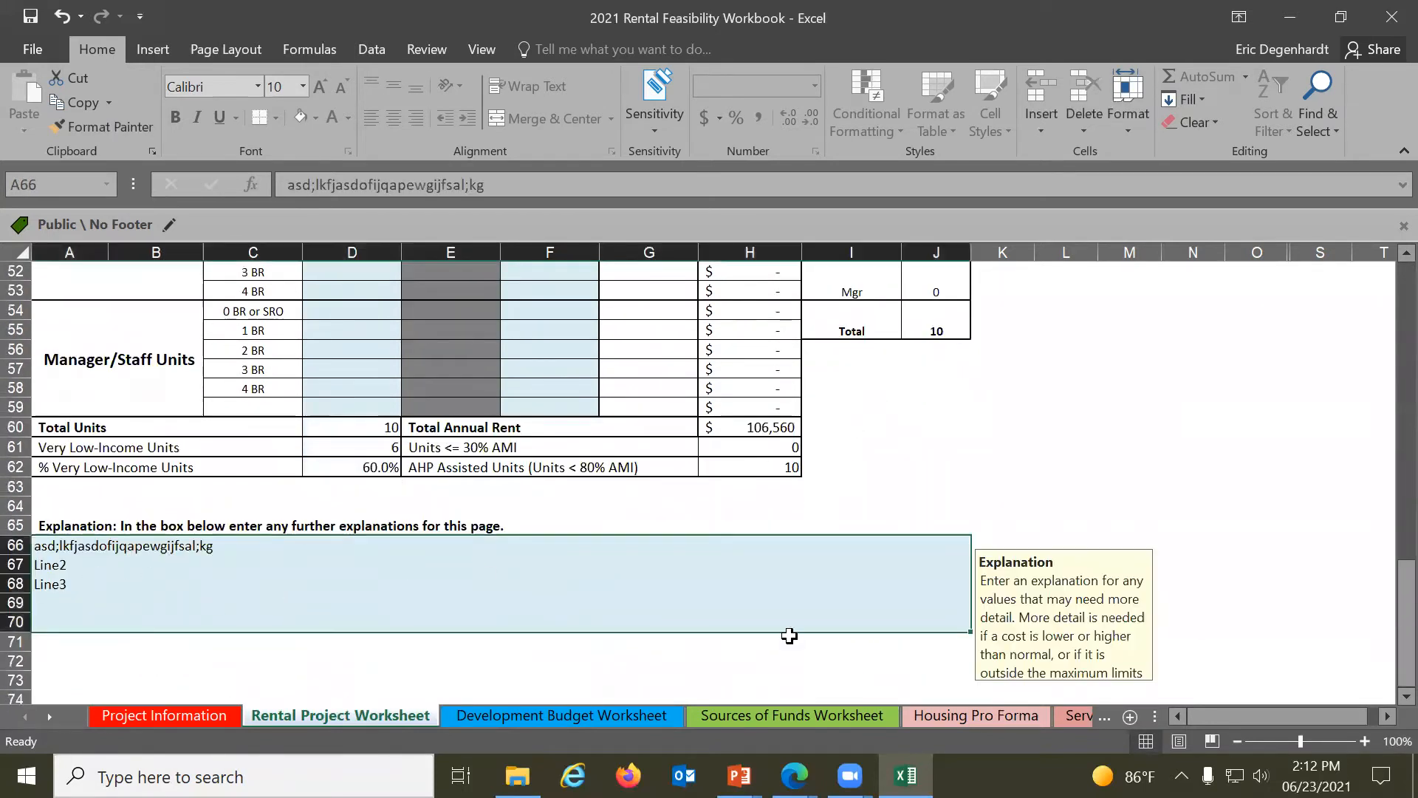
scroll(589, 608, up, 5)
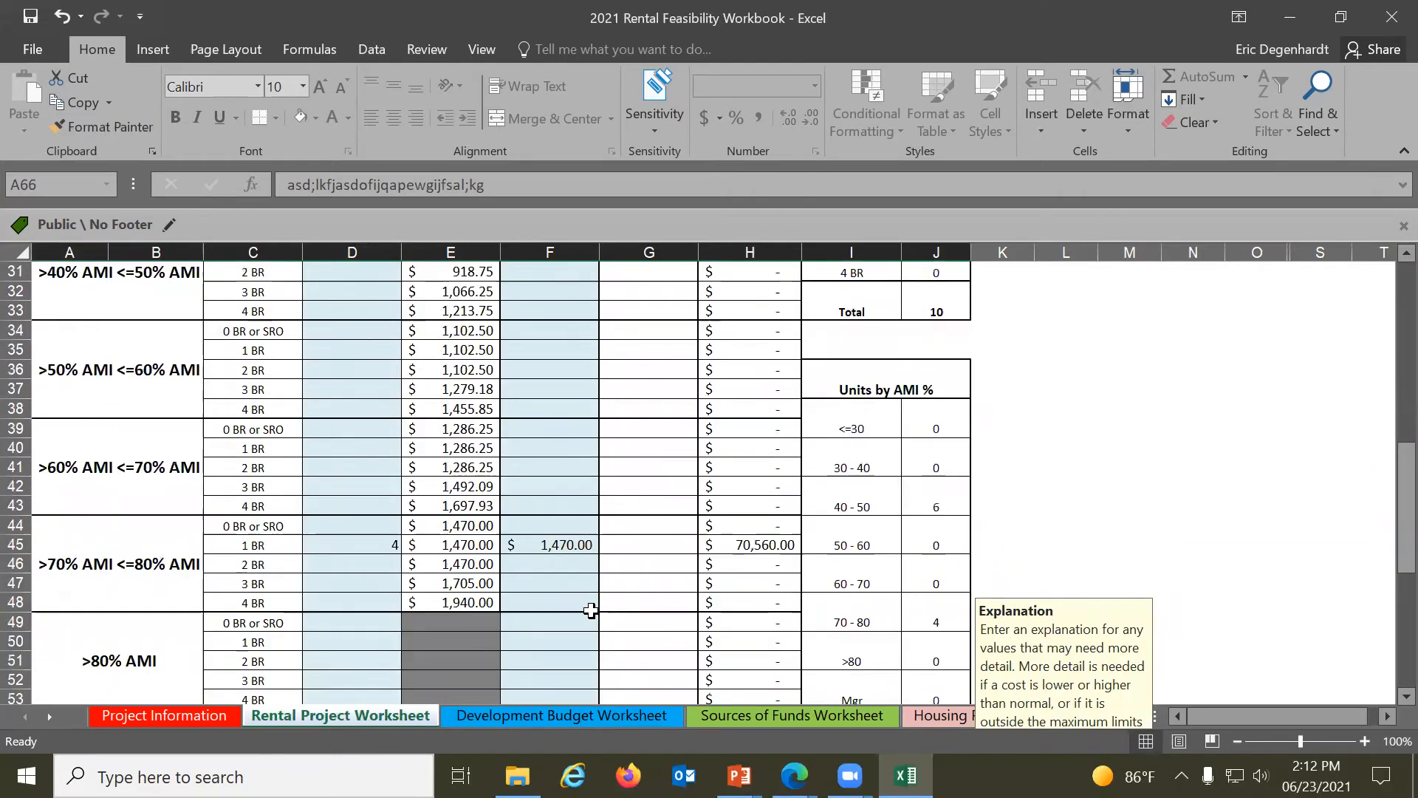
scroll(630, 396, down, 3)
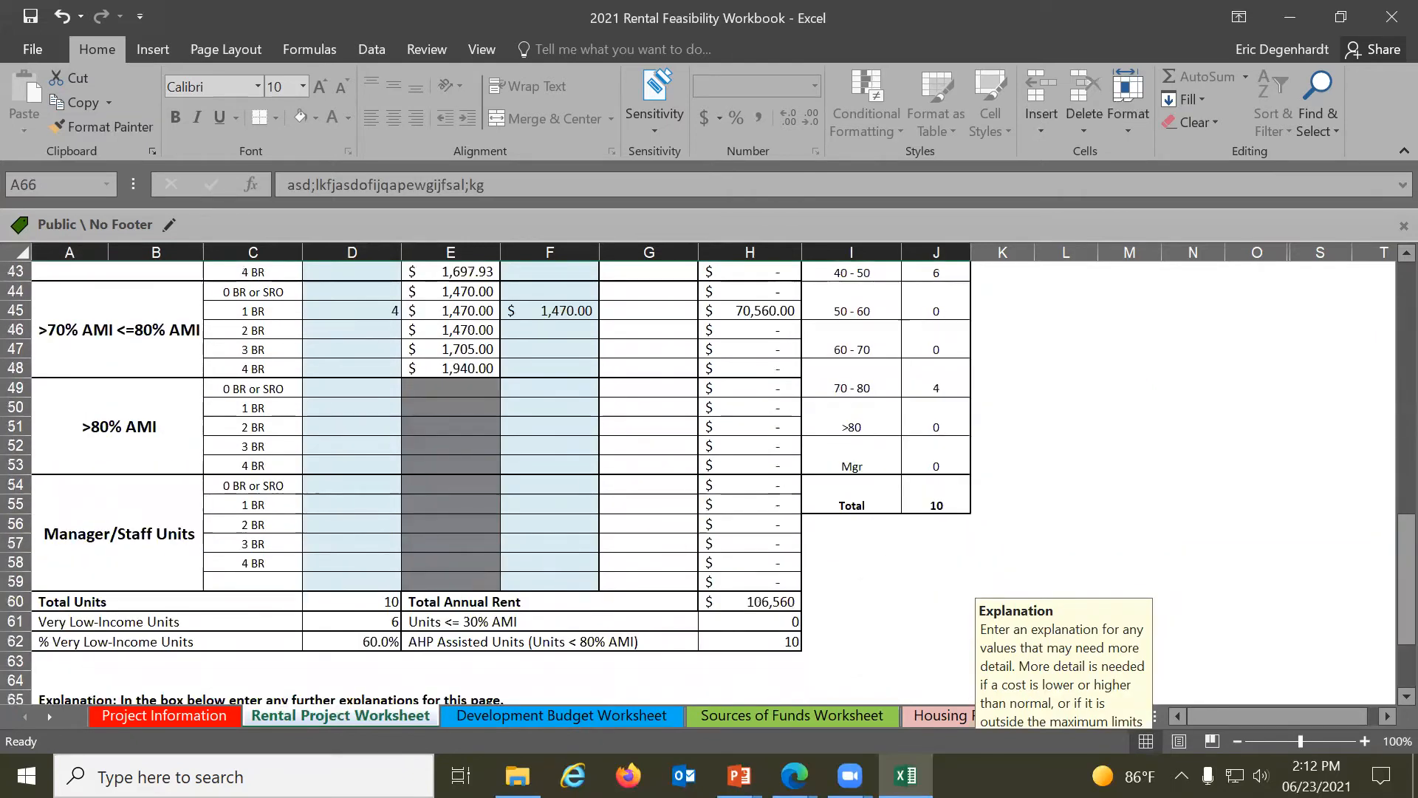
On the Development Budget Worksheet, enter 200000 as the total budget amount for Land Acquisition
click(532, 714)
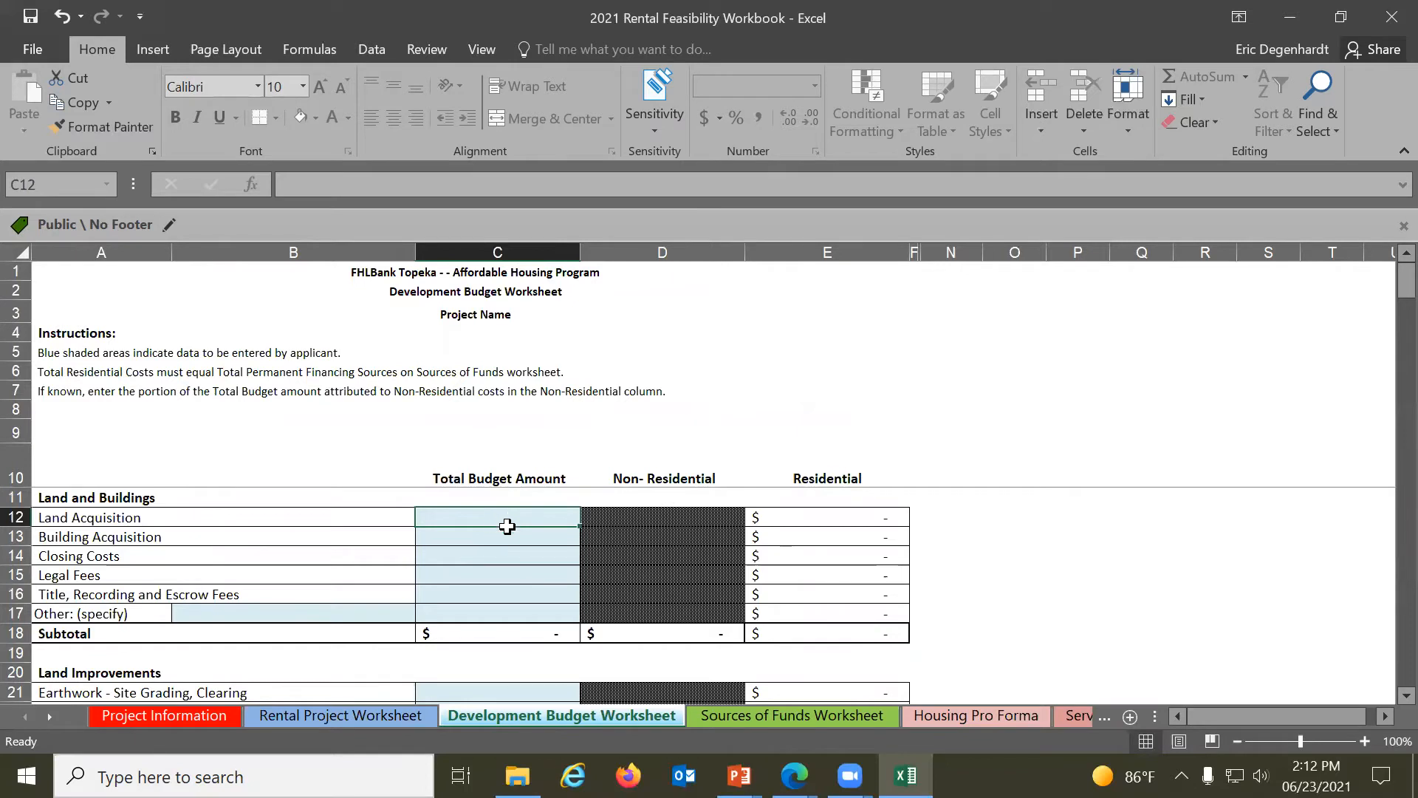
text(200000)
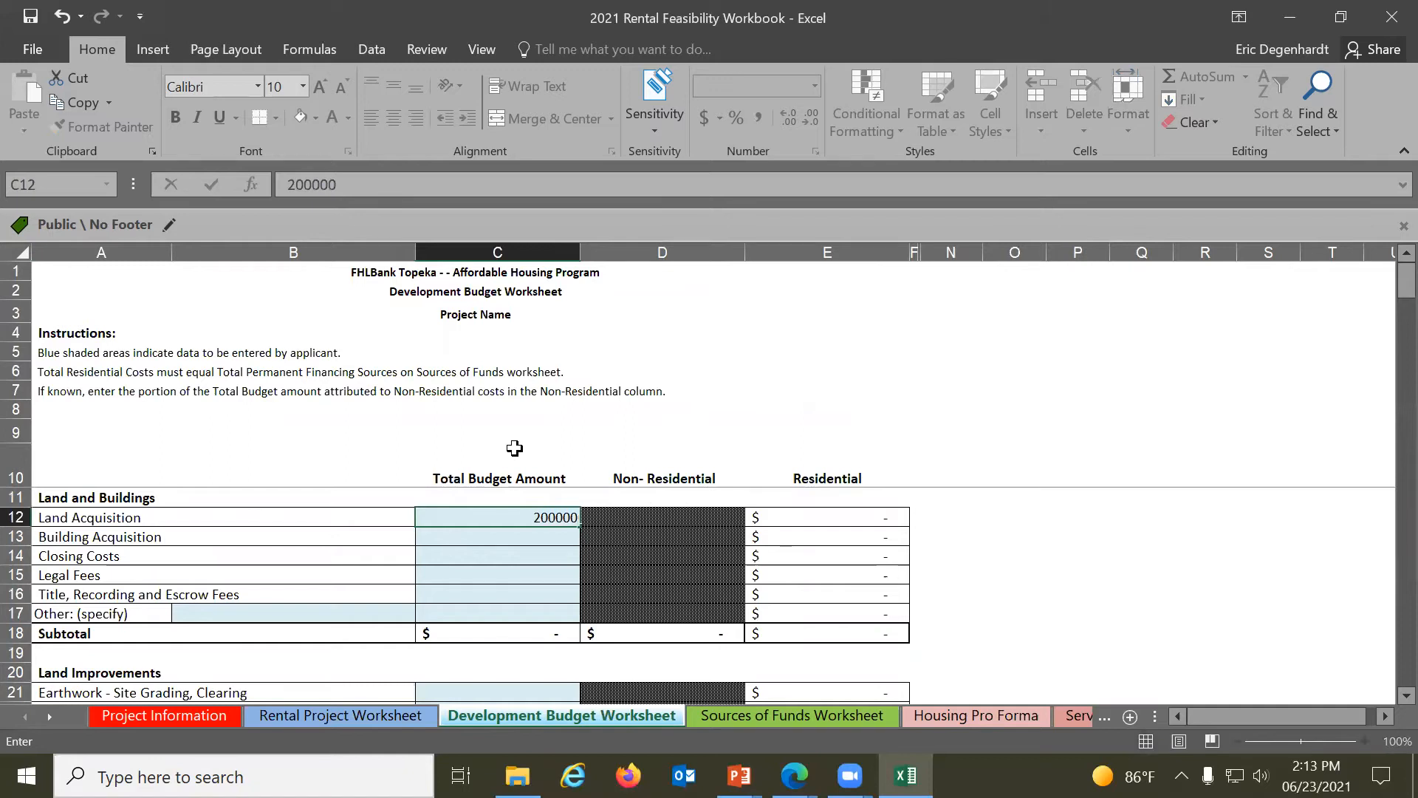
key(Return)
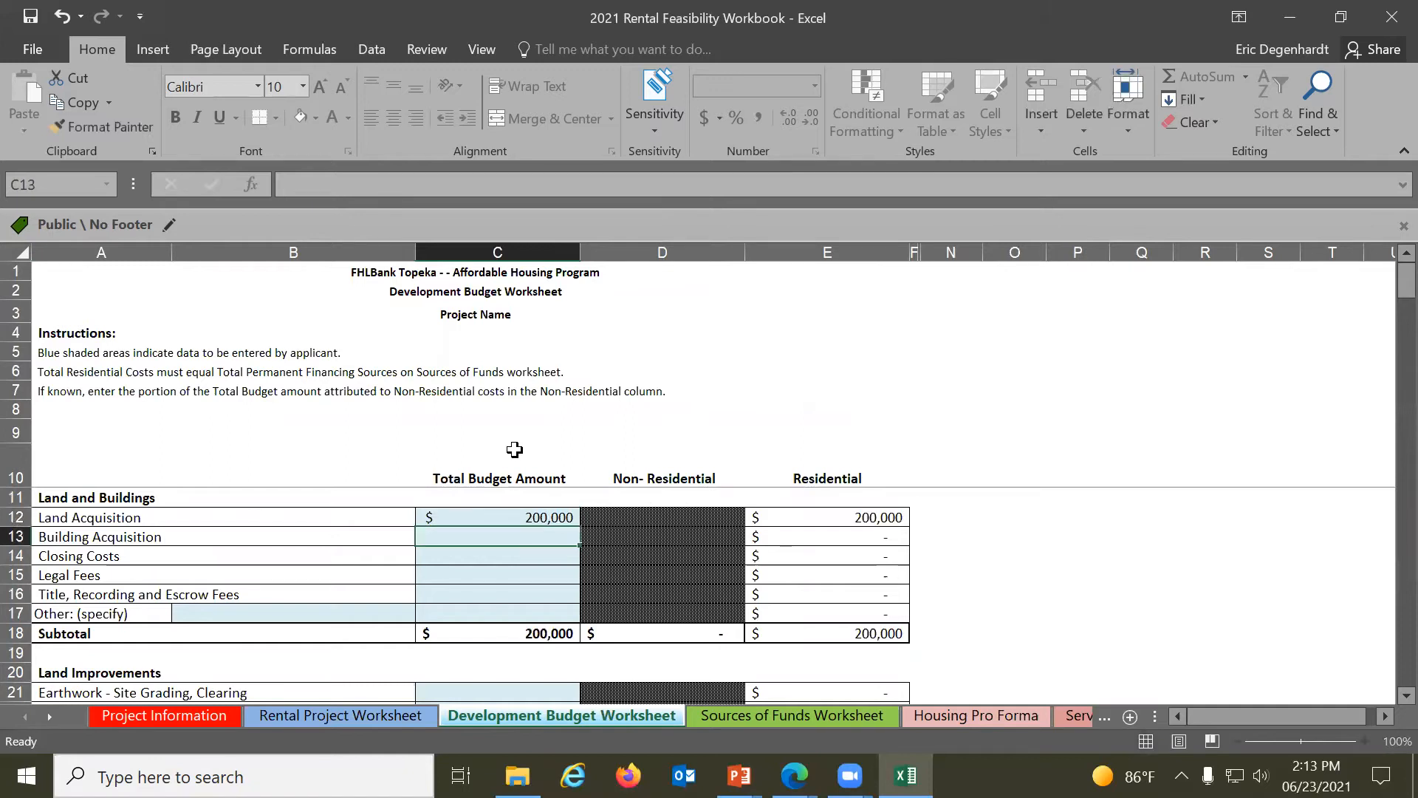
Check the Land Improvements subtotal and enter 20000 as the budget for Earthwork - Site Grading, Clearing
scroll(540, 450, down, 2)
scroll(490, 553, down, 1)
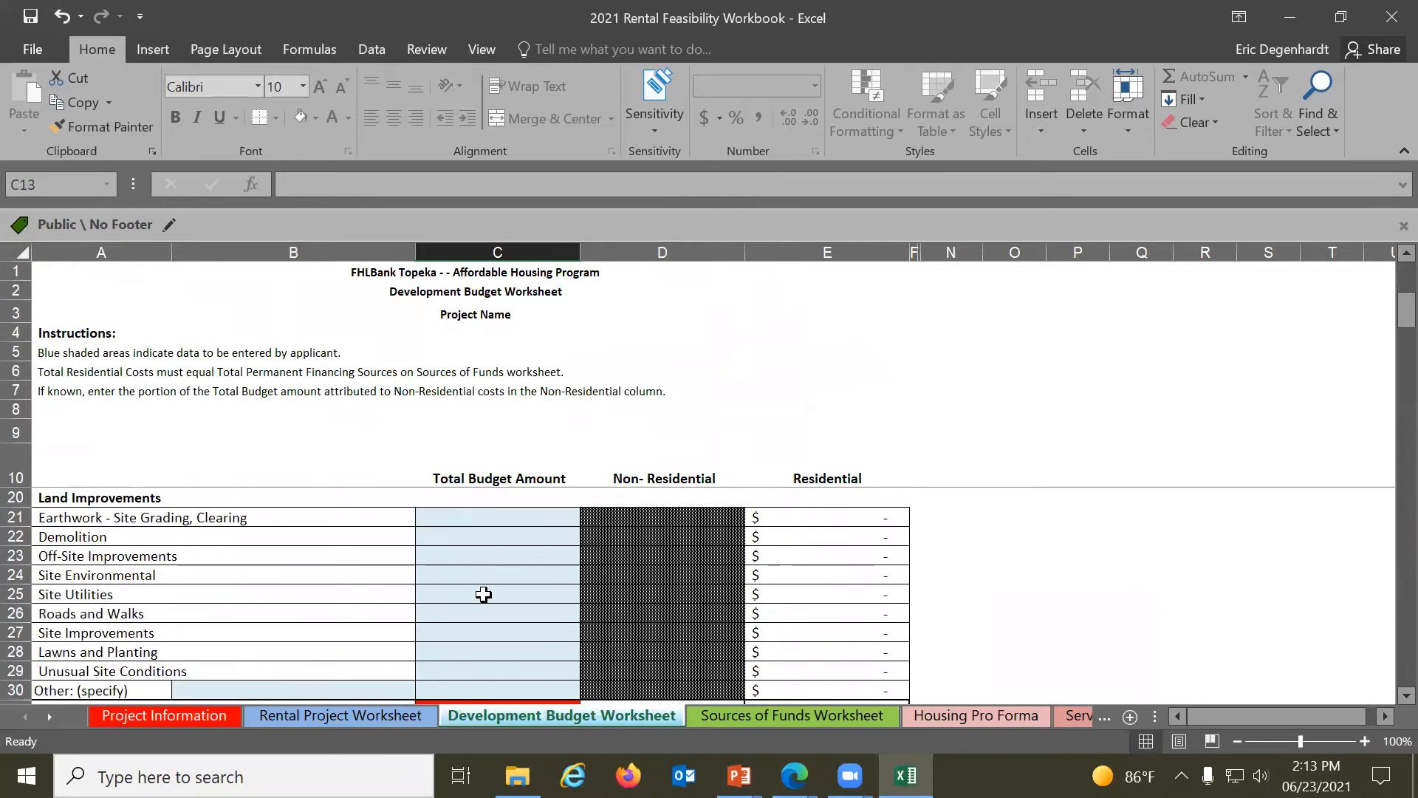
scroll(476, 542, down, 2)
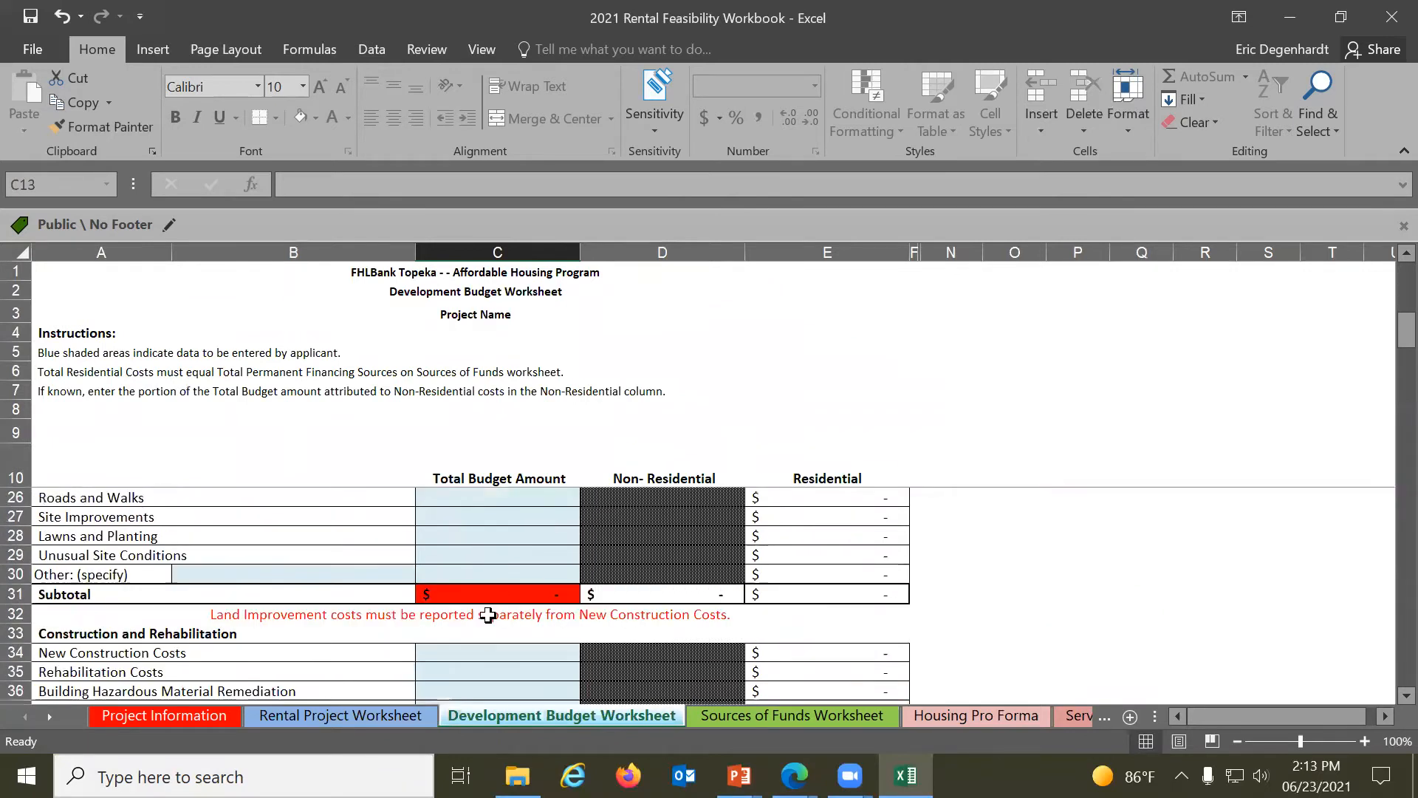
scroll(477, 624, up, 3)
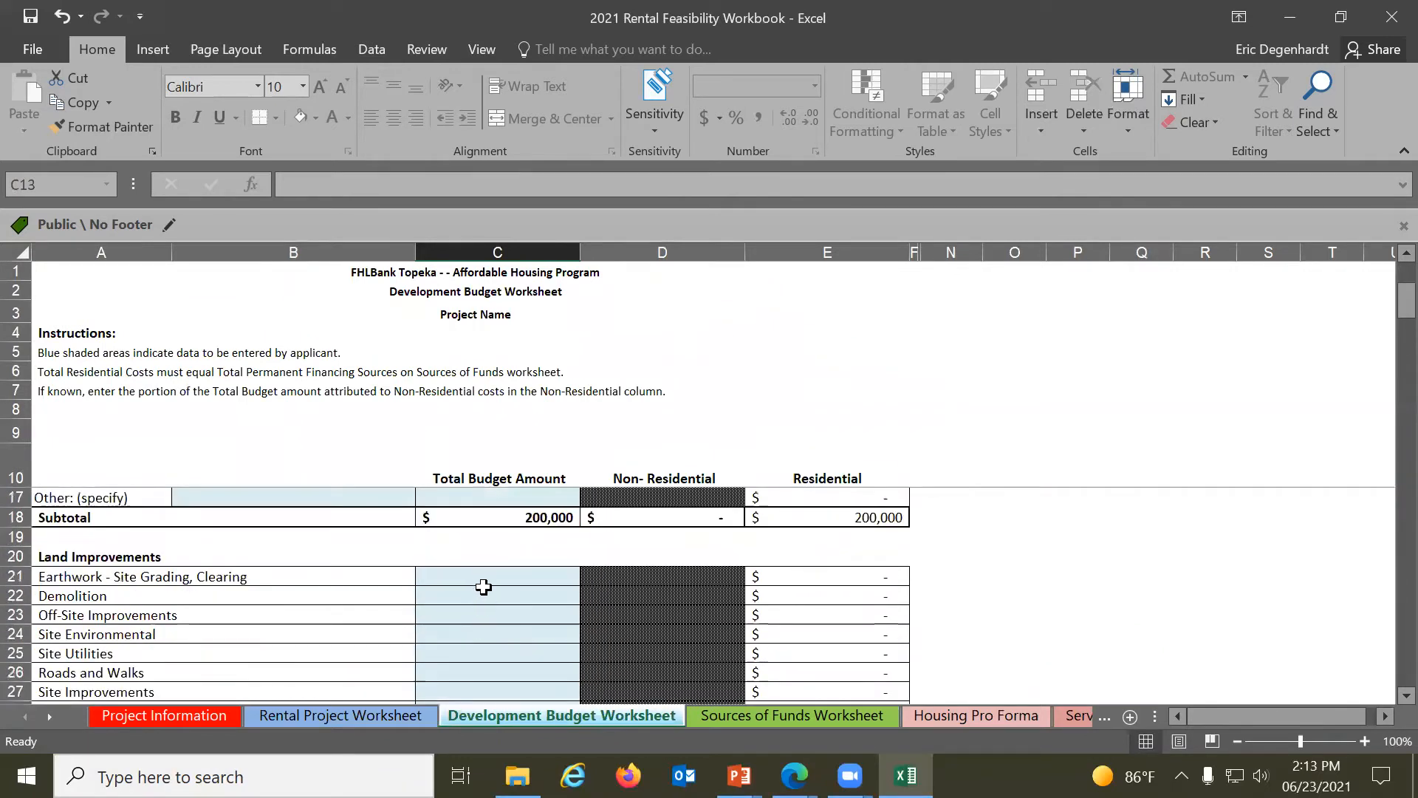
click(475, 576)
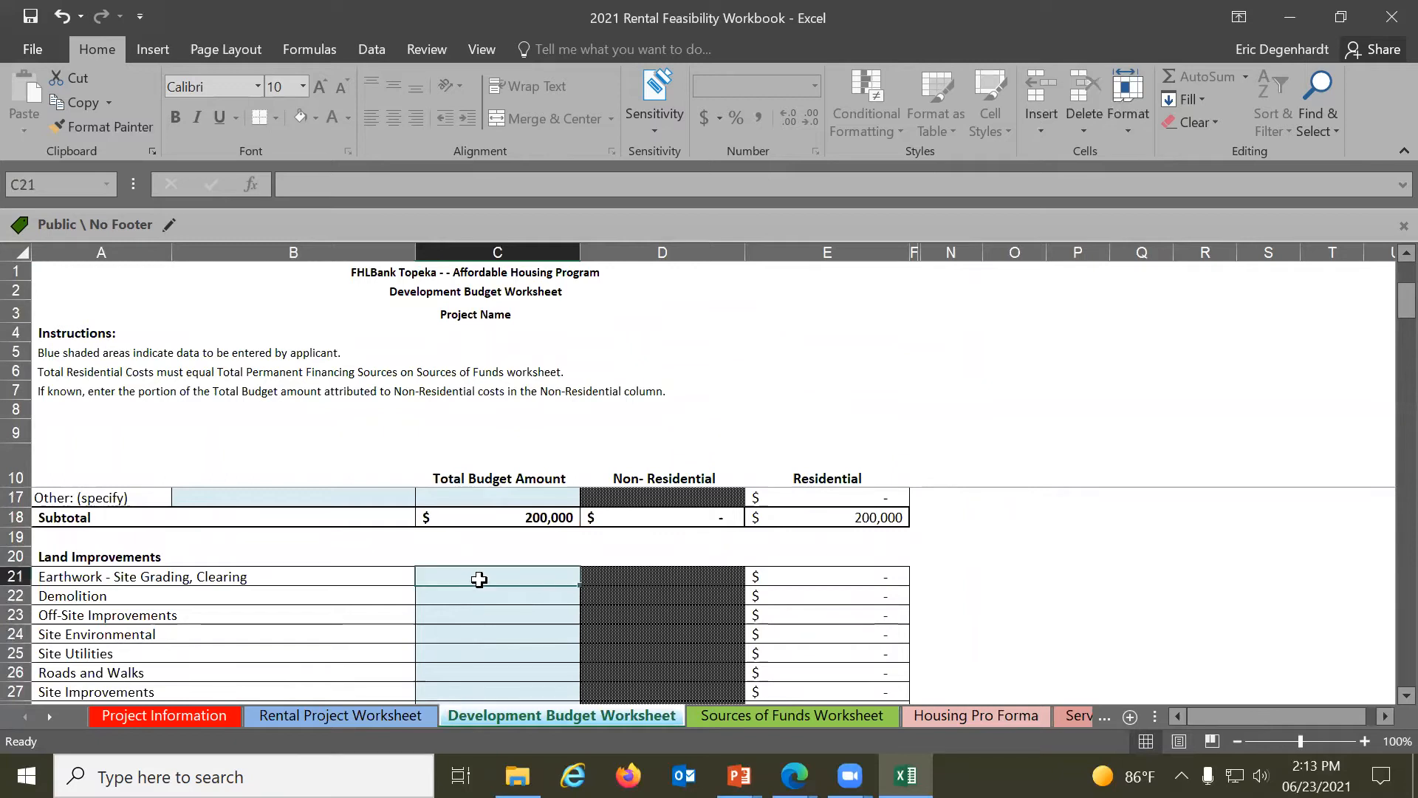
text(20)
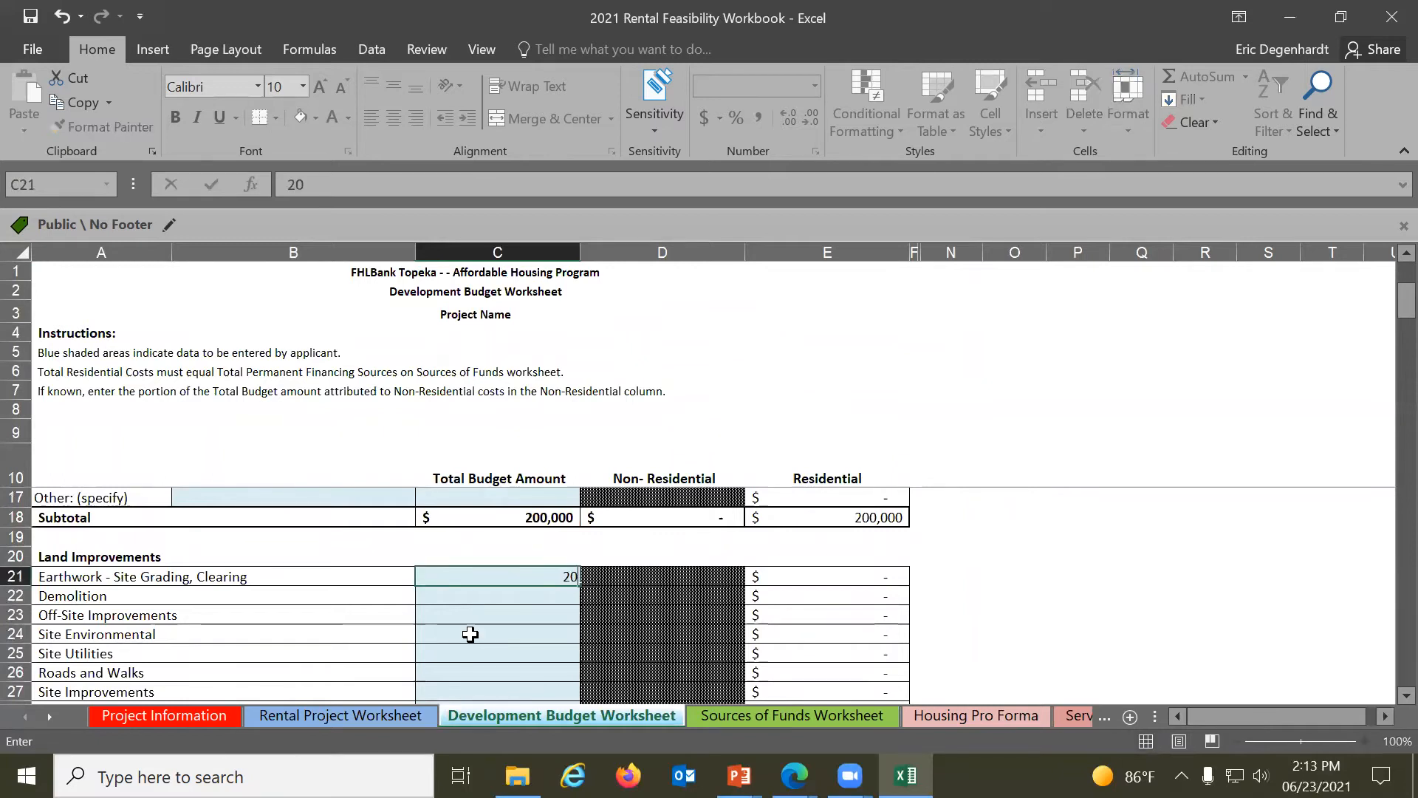
text(000)
key(Return)
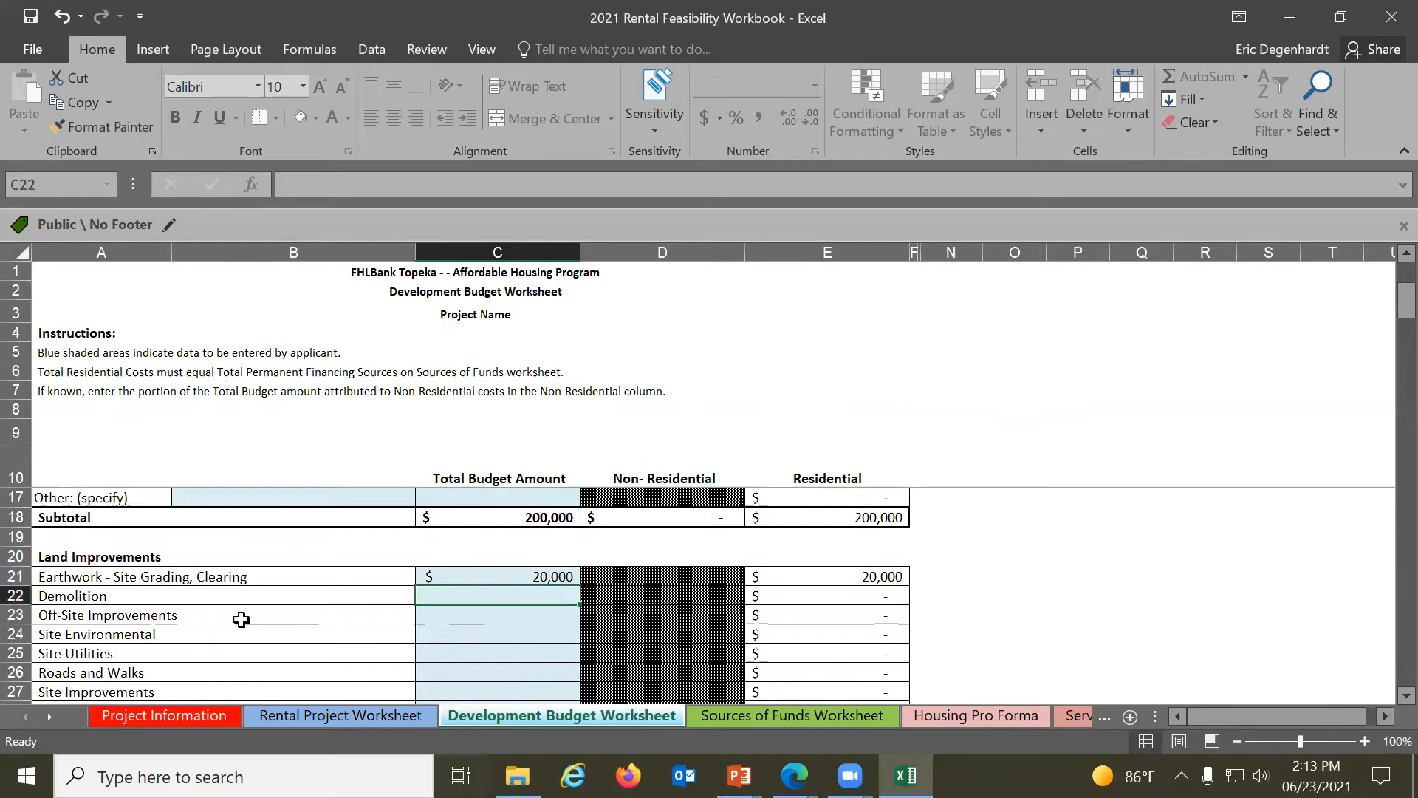
Under Construction and Rehabilitation, enter 300,000 as the total budget amount for New Construction Costs
scroll(241, 618, down, 4)
click(422, 594)
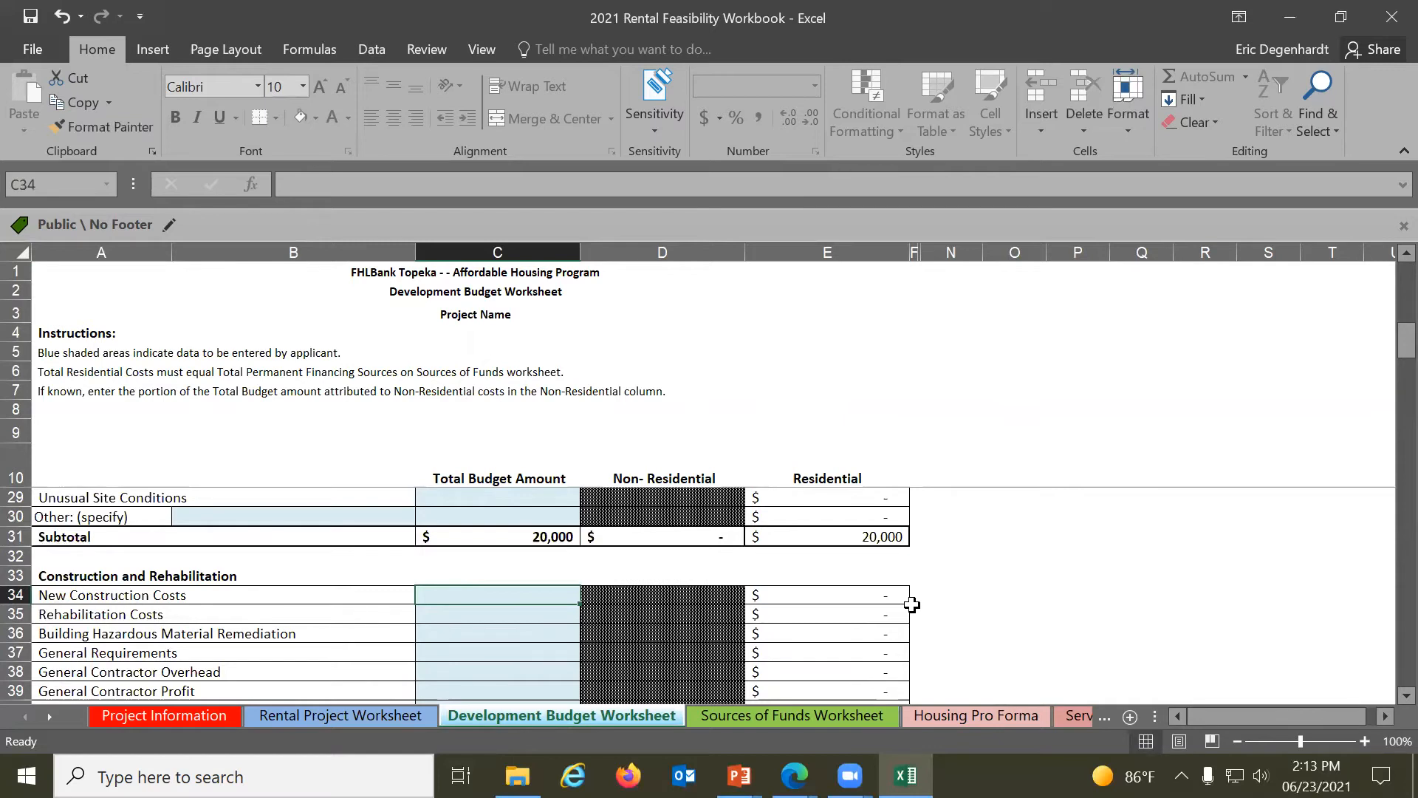
text(3)
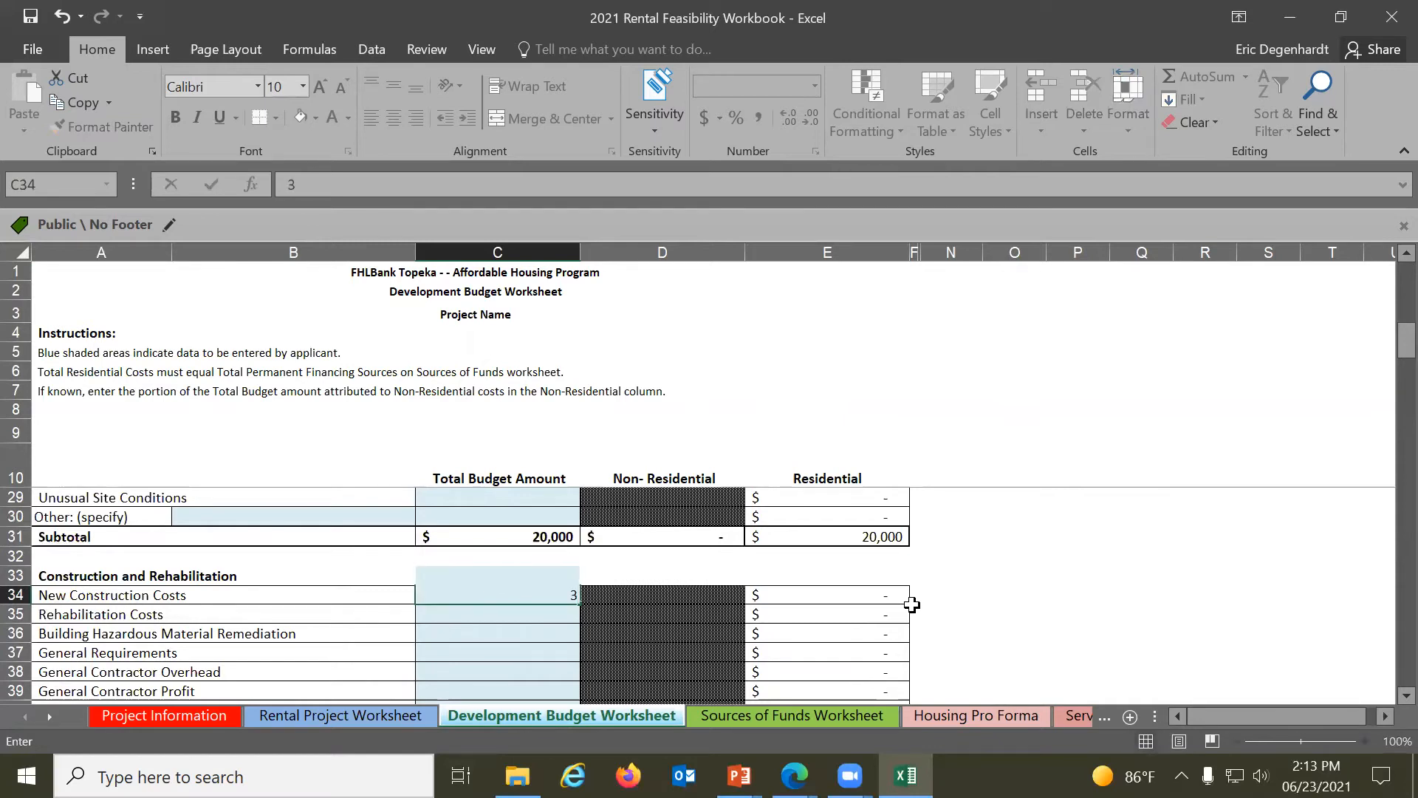
text(00,000)
key(Return)
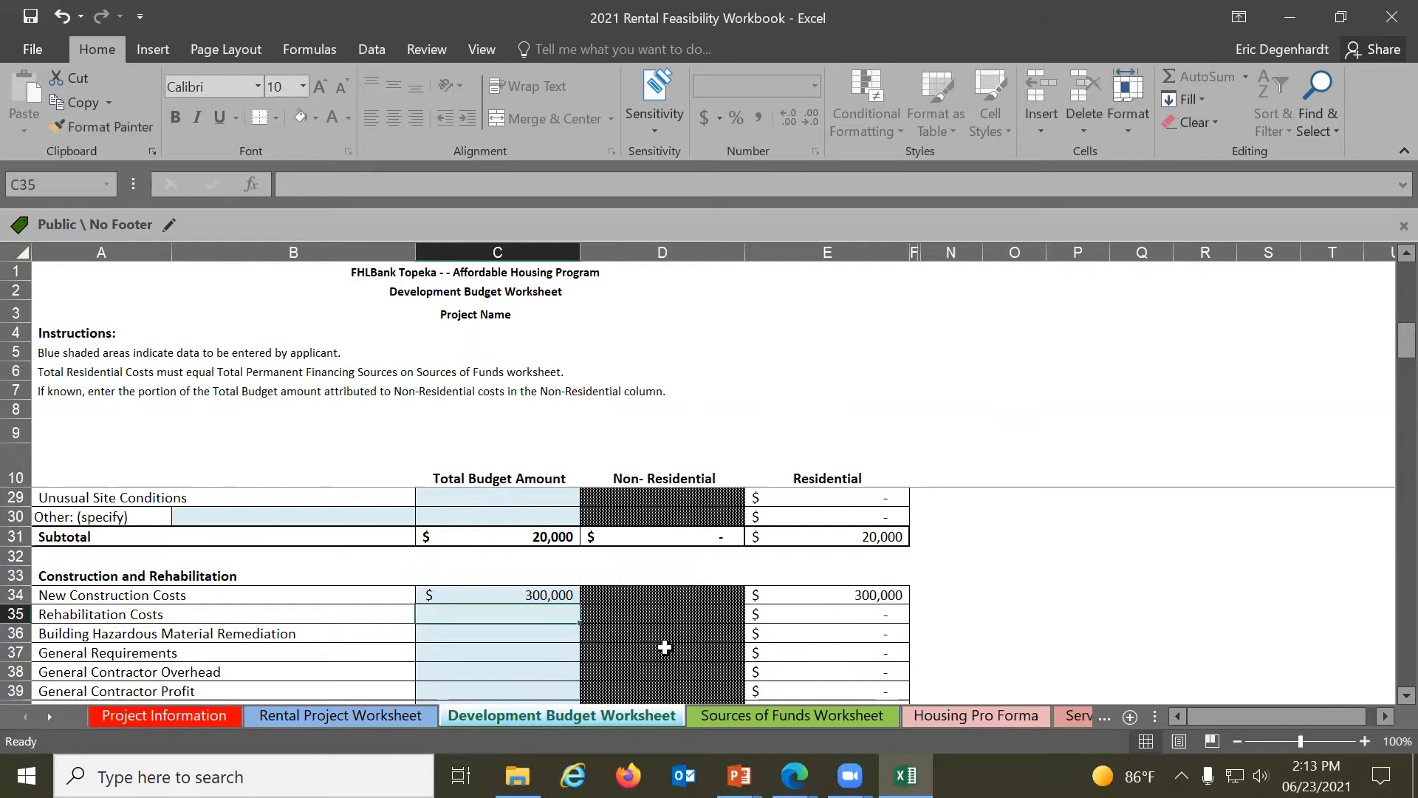
Under Construction and Rehabilitation, specify Playground as the contractor-paid Other item with a total budget amount of 20000
scroll(664, 646, down, 7)
scroll(517, 644, down, 1)
scroll(472, 650, up, 1)
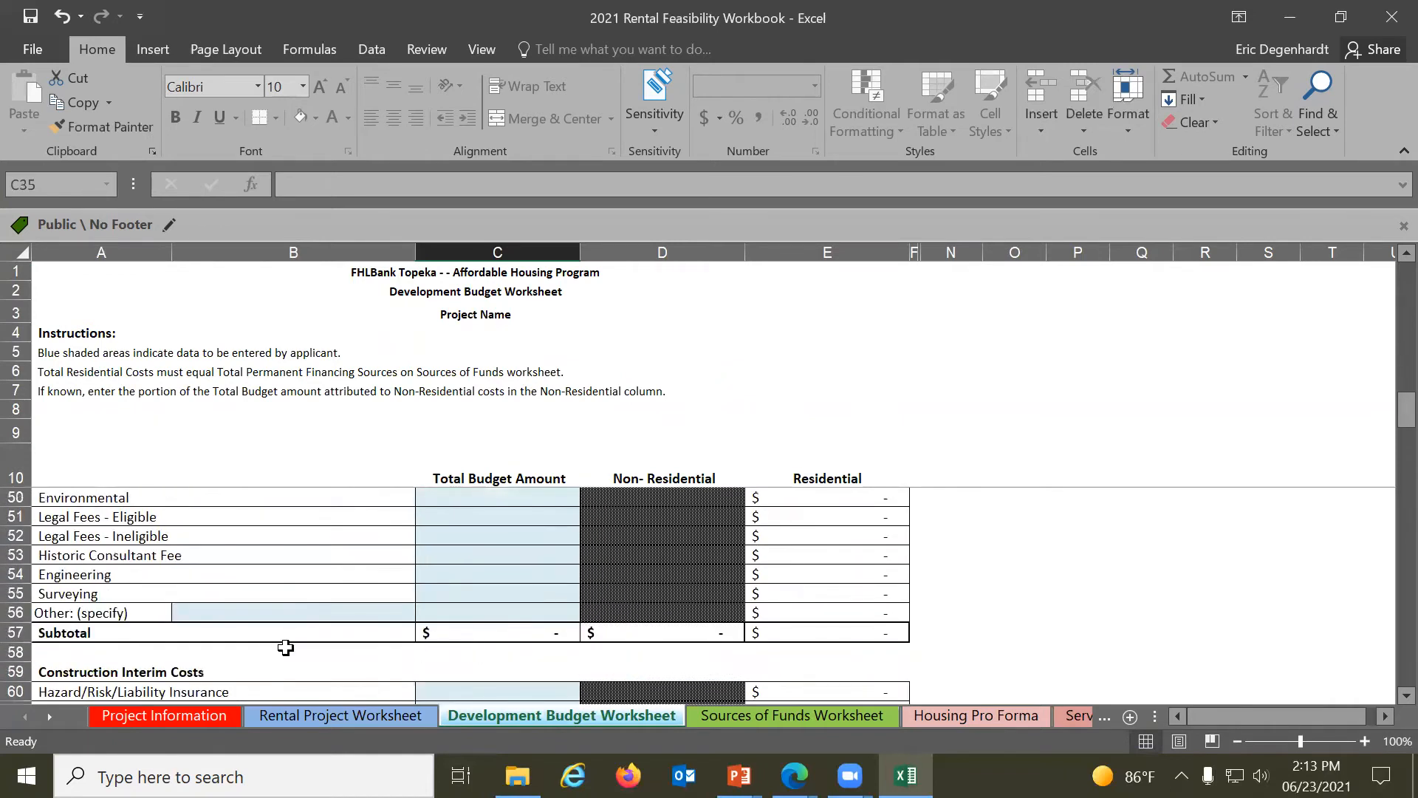
click(183, 608)
scroll(416, 602, up, 4)
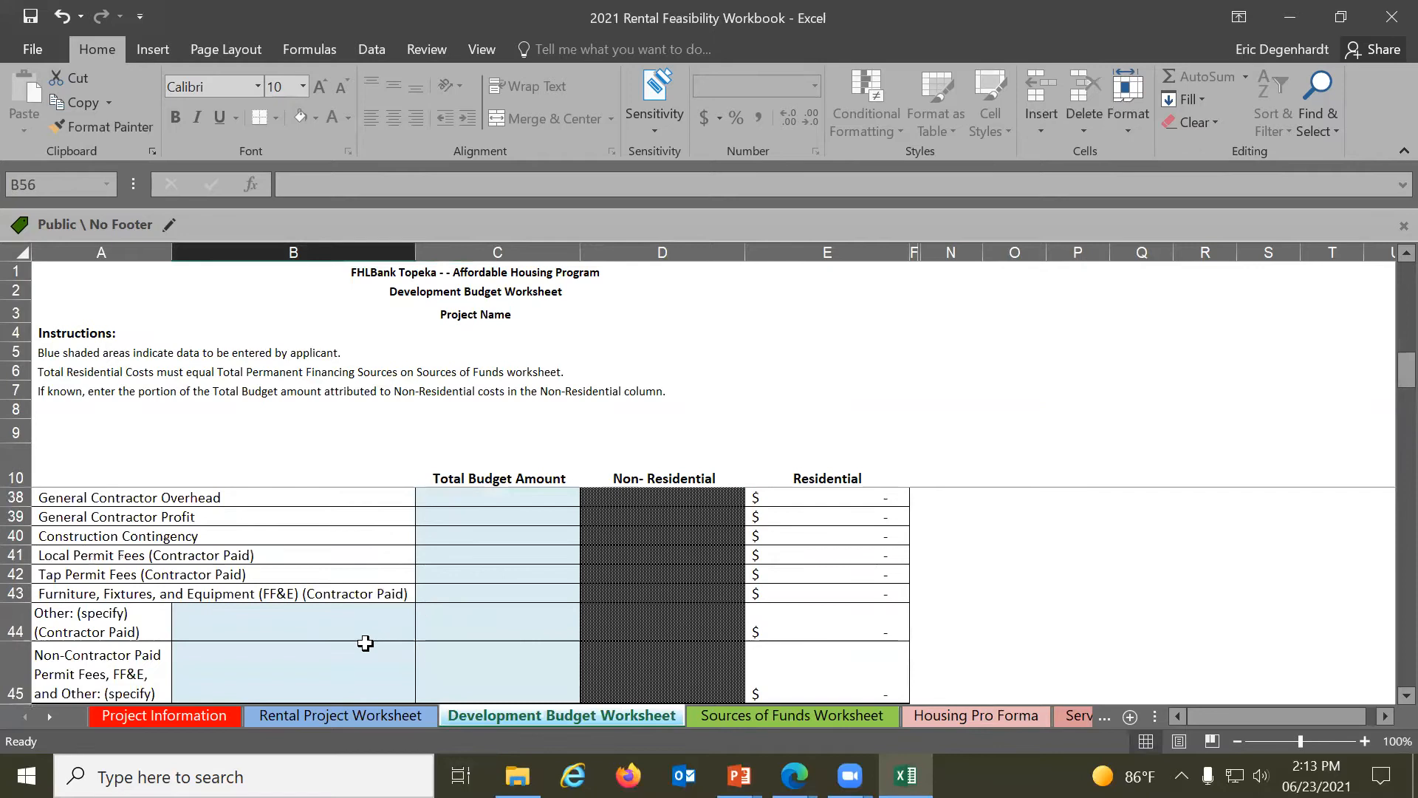
click(247, 607)
click(473, 605)
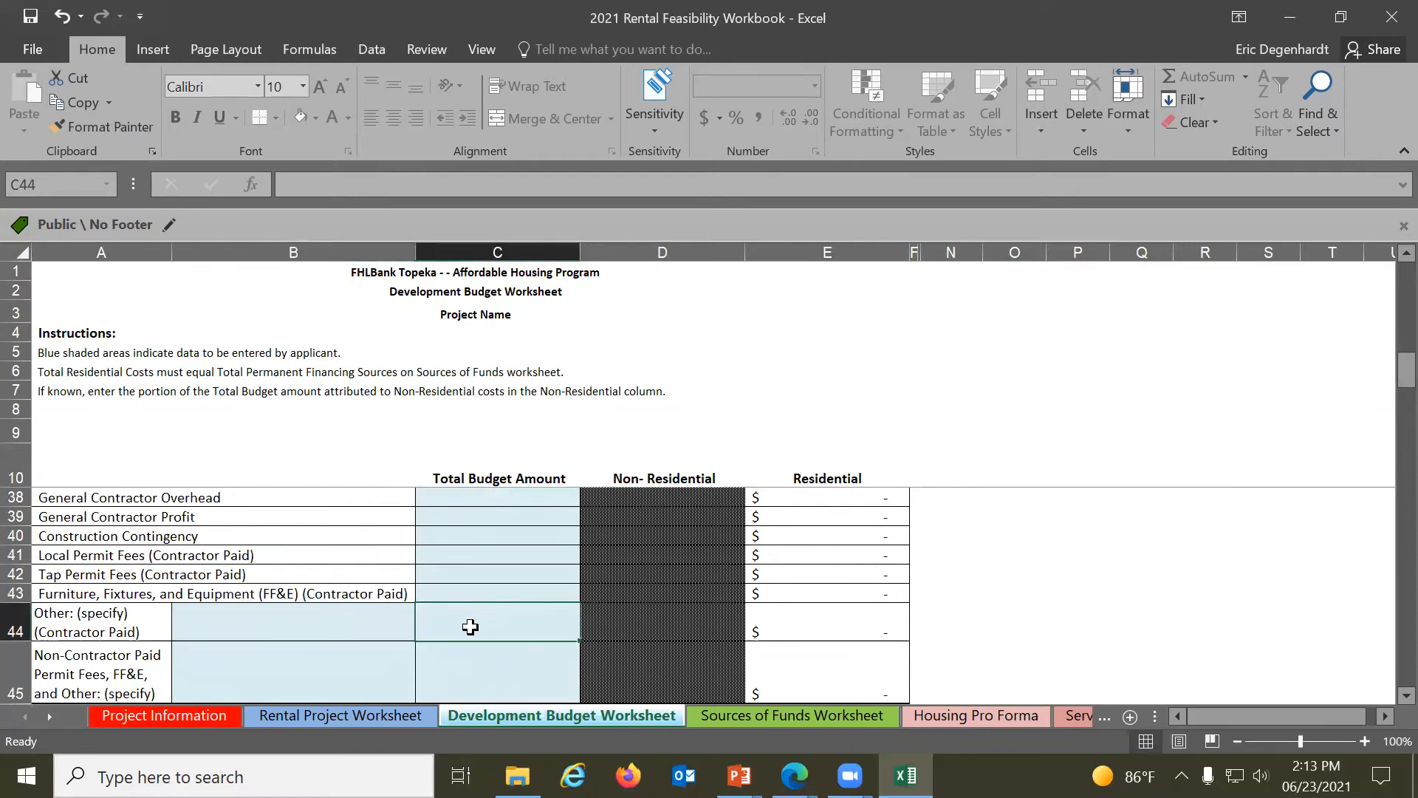
scroll(454, 623, down, 1)
click(299, 573)
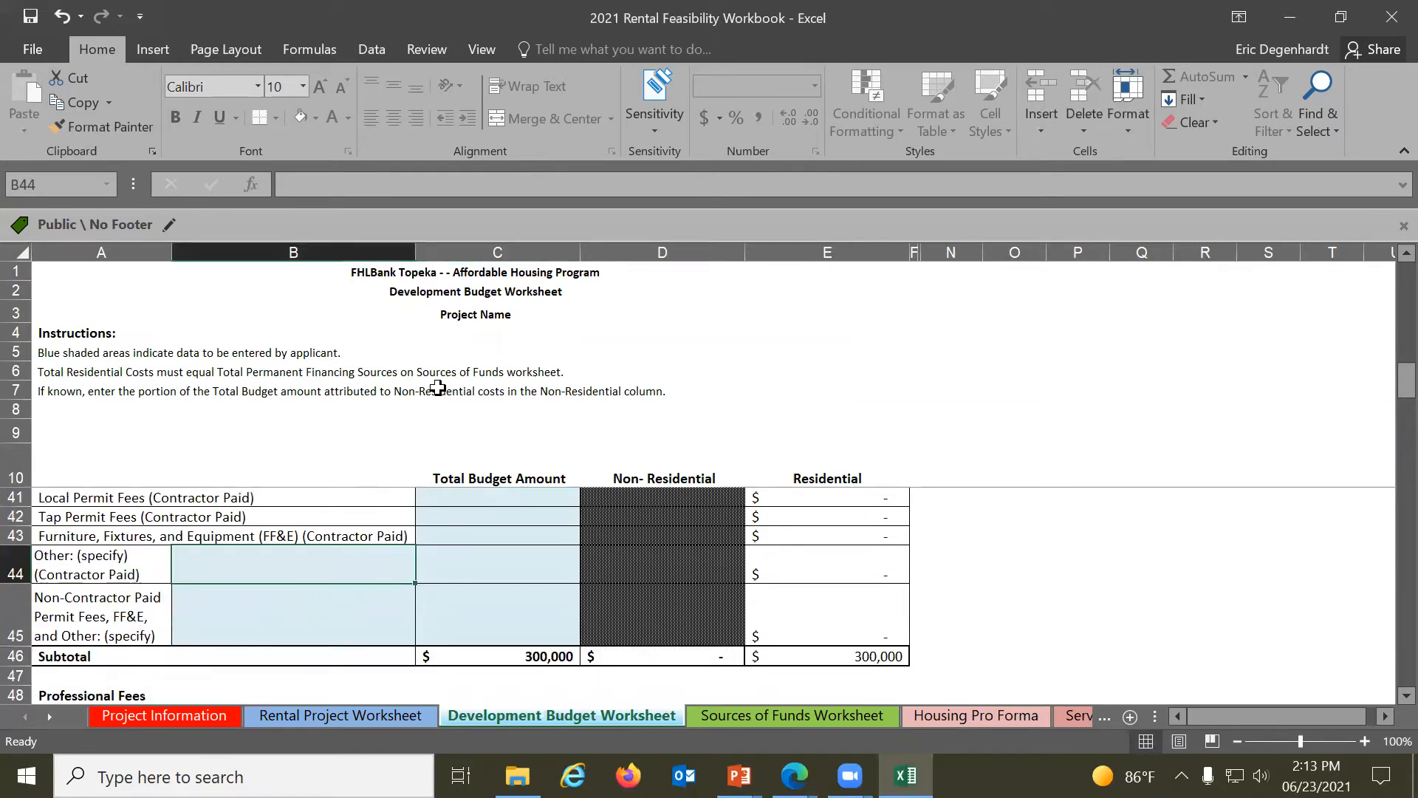
text(Play)
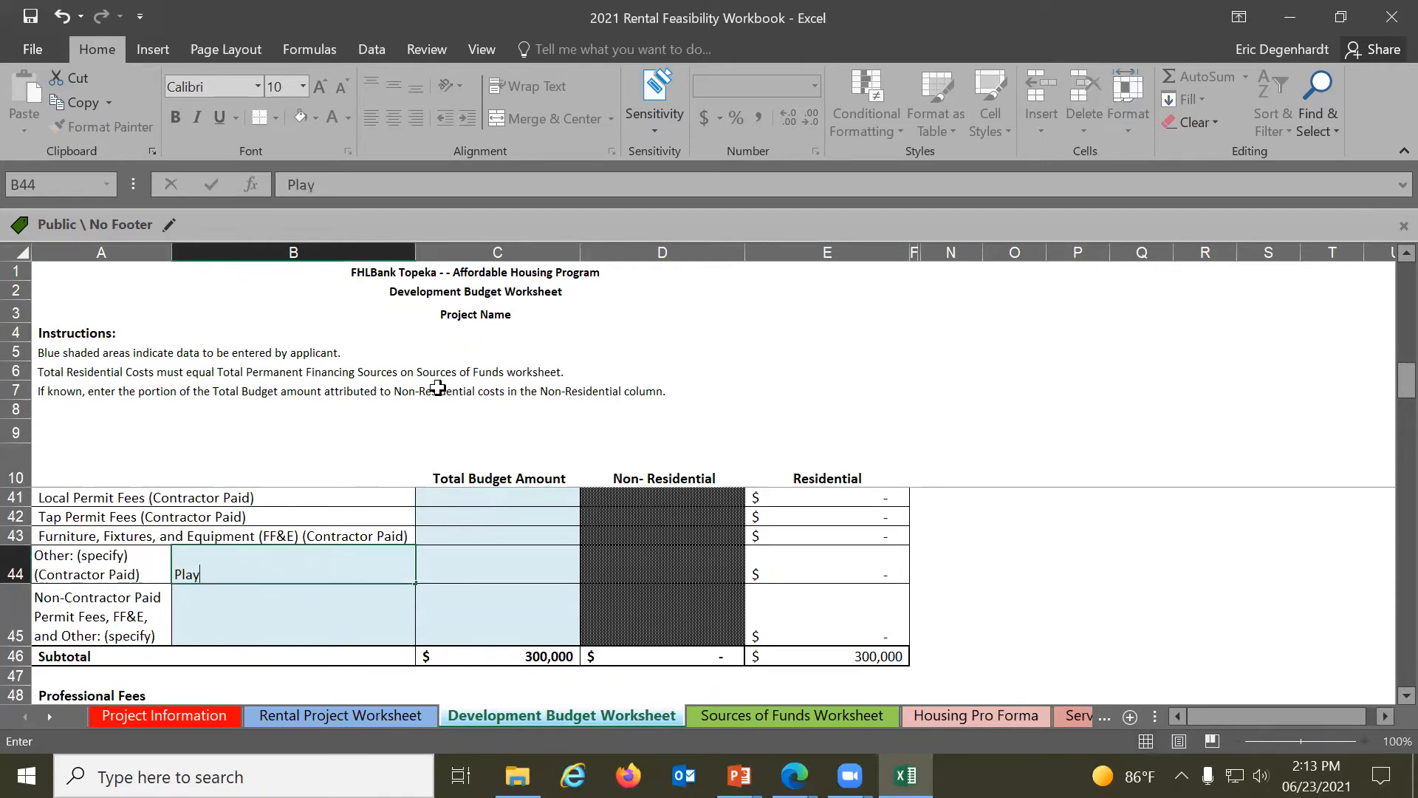
text(ground)
key(Tab)
text(20000)
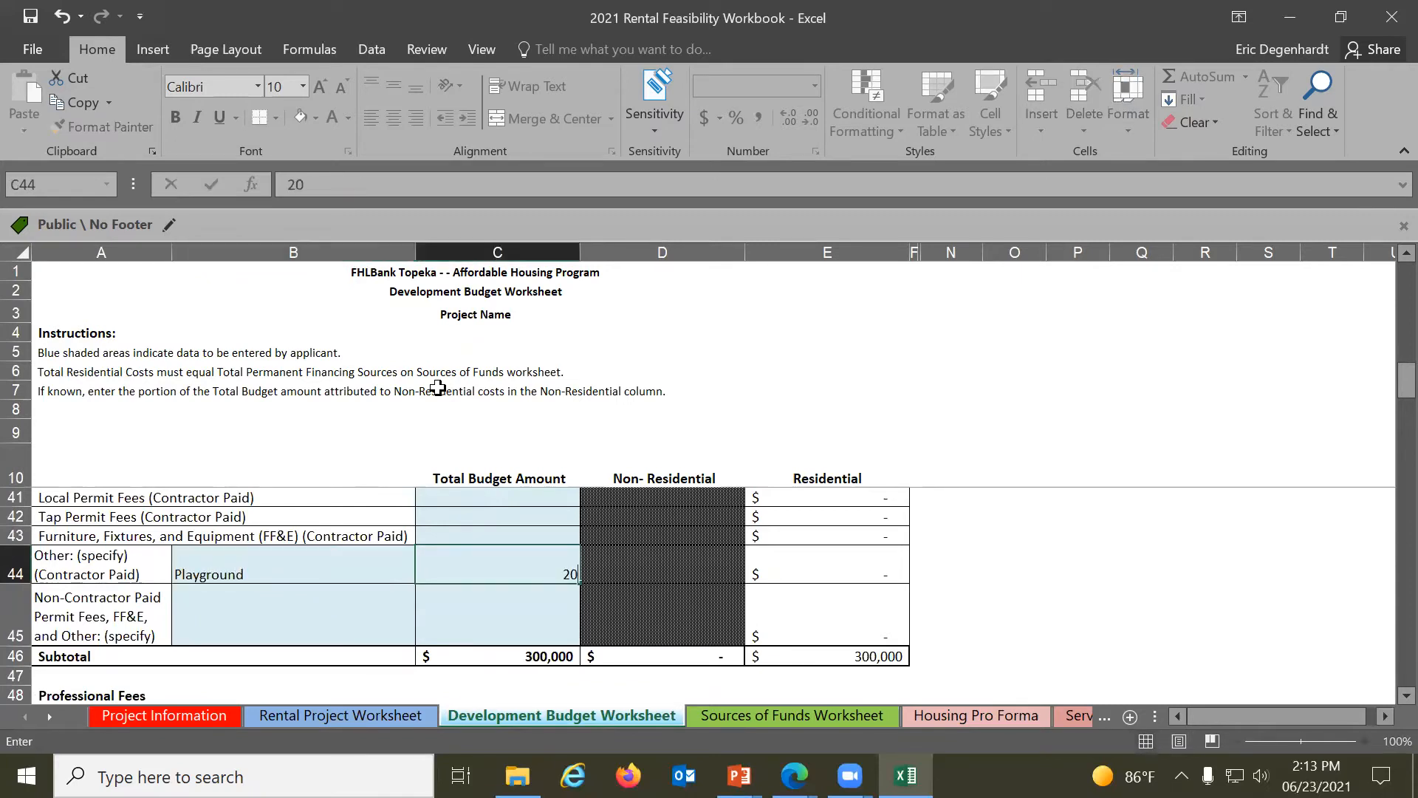
key(Return)
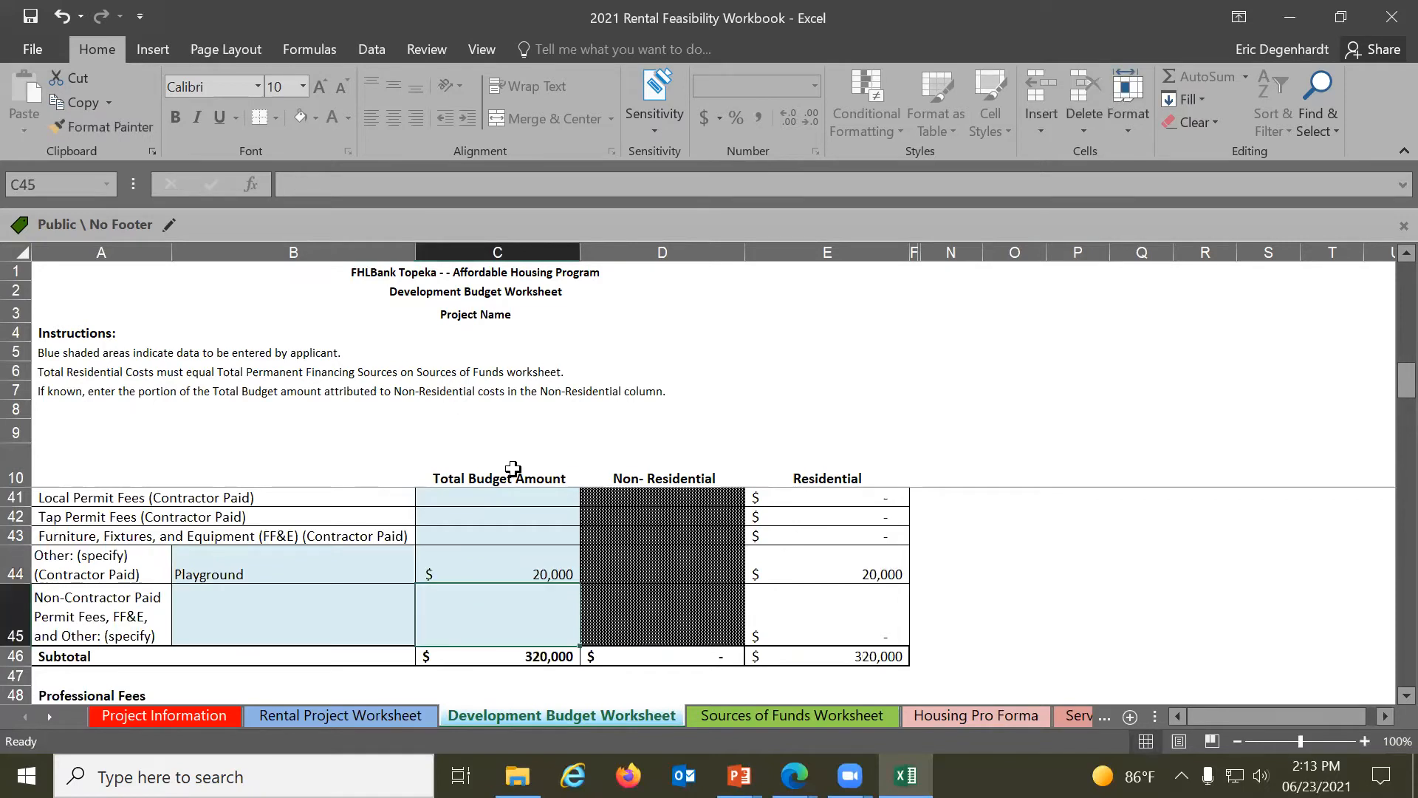
Under Construction Interim Costs, enter 2,000 as the total budget amount for Construction Loan Origination Fees
scroll(611, 581, down, 9)
scroll(611, 581, up, 3)
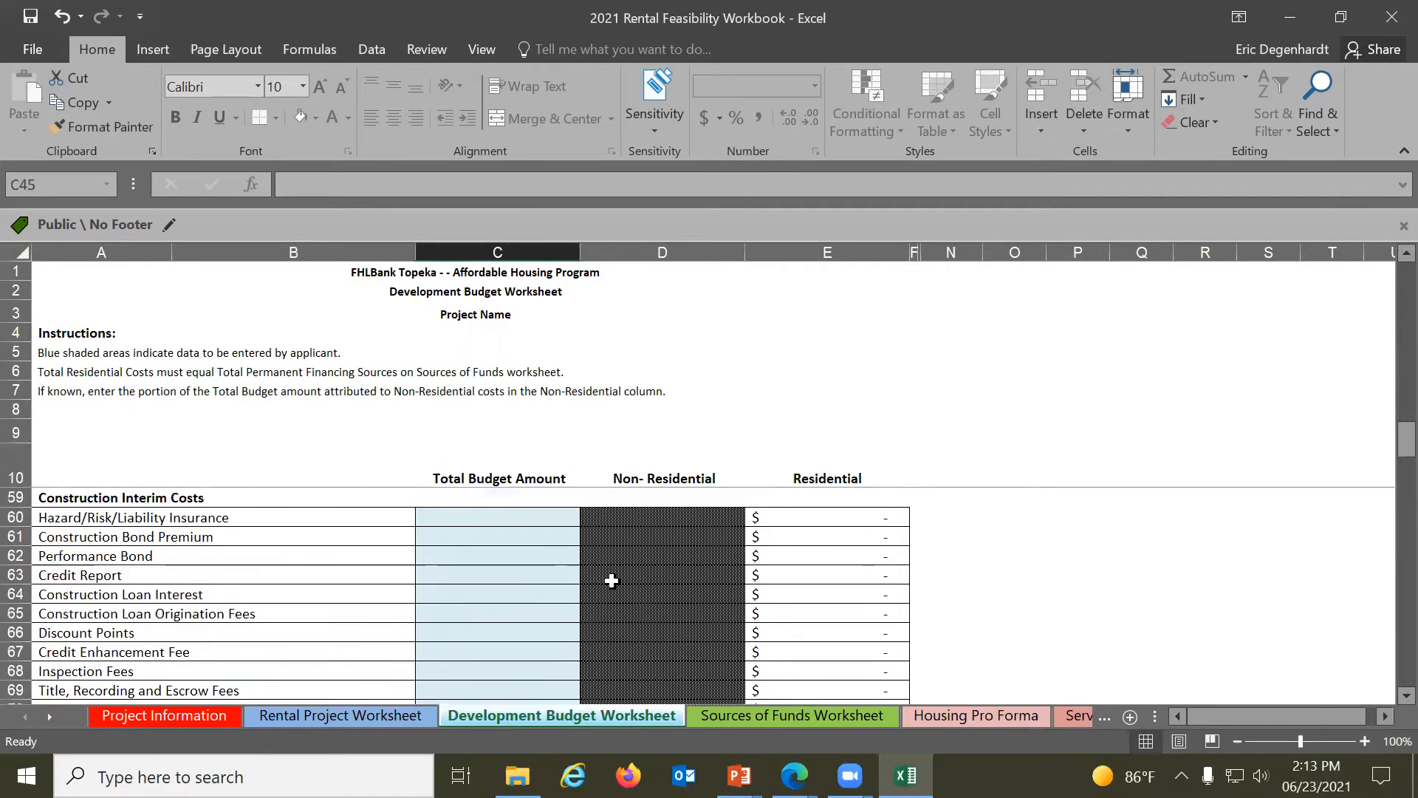
scroll(524, 633, up, 1)
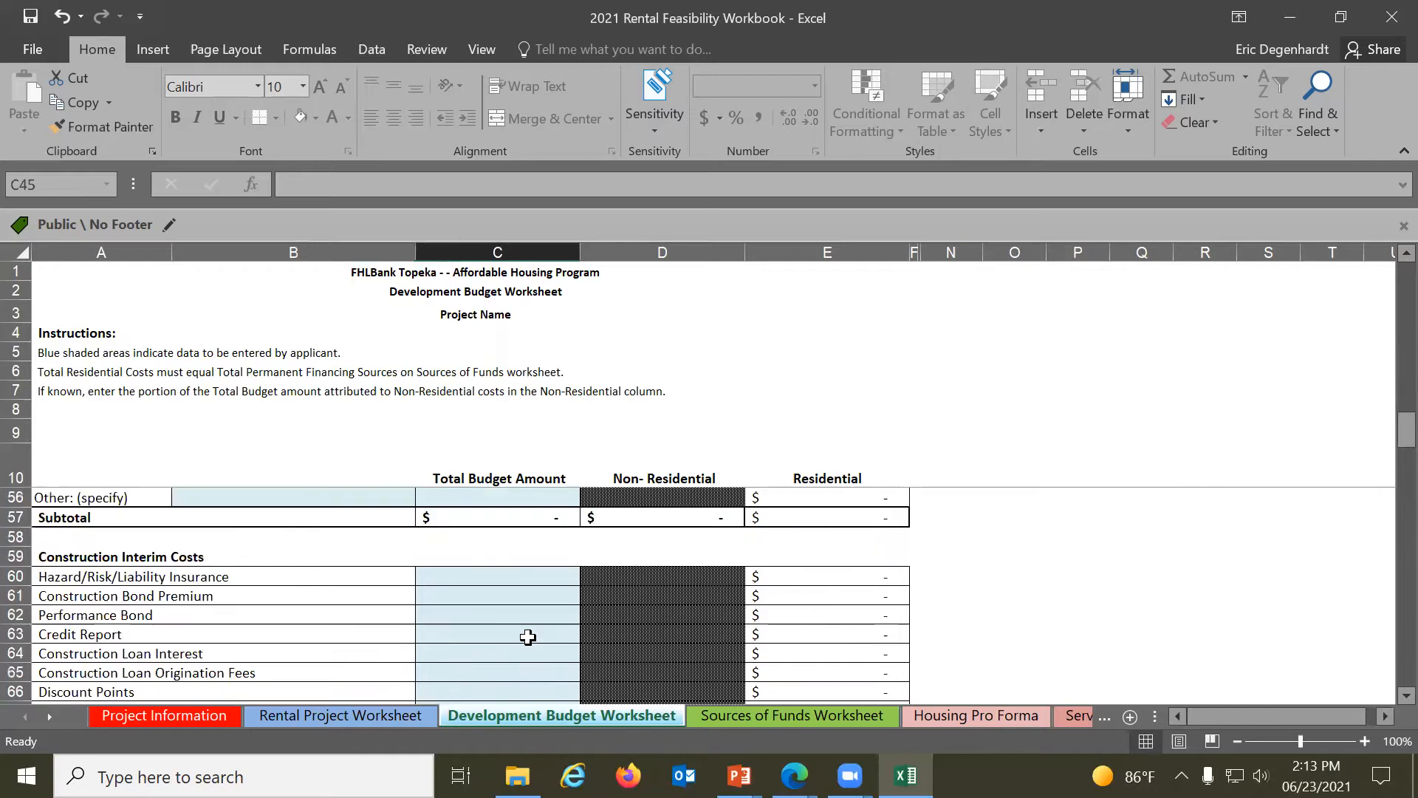
scroll(524, 633, down, 2)
click(468, 536)
click(480, 554)
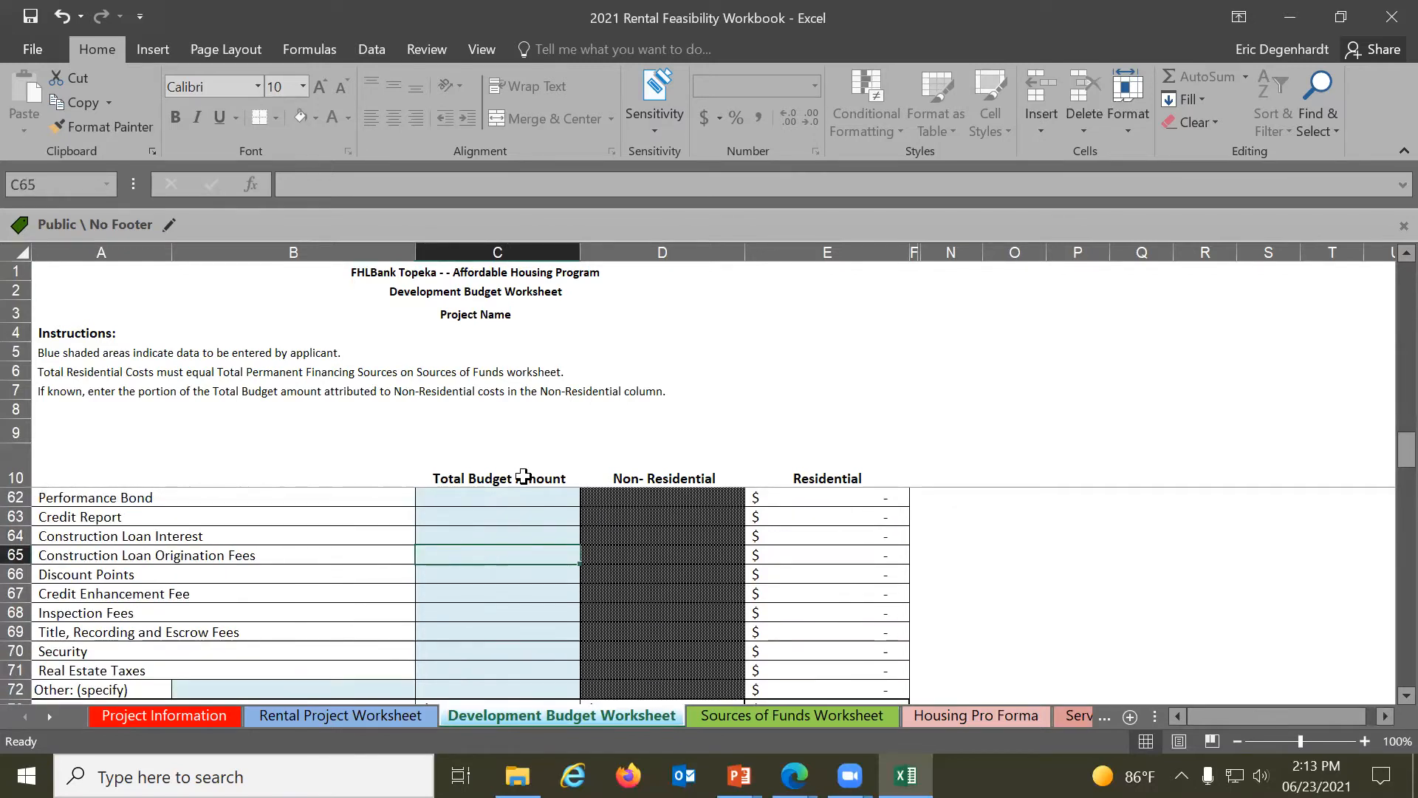
text(2,000)
key(Return)
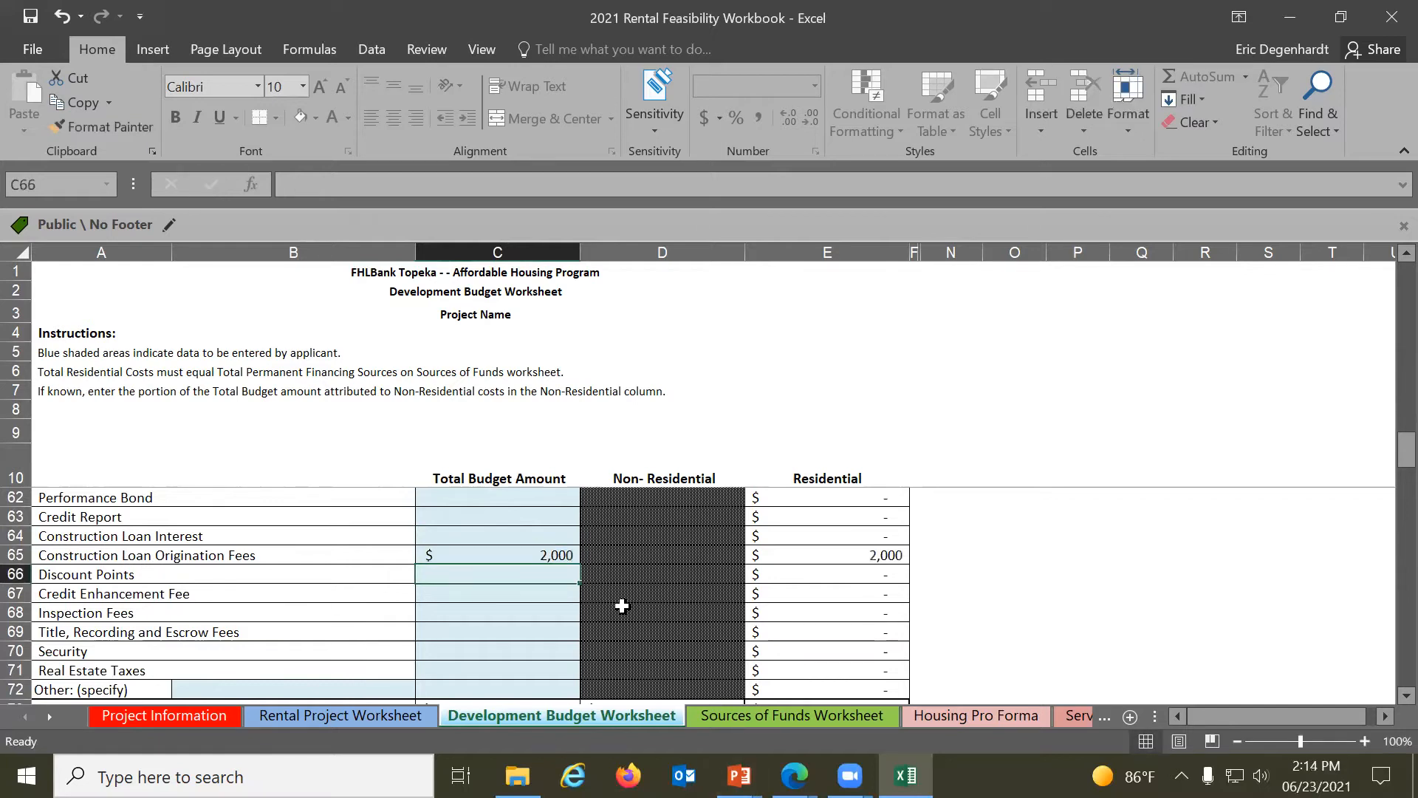
Under Permanent Financing, enter 3000 as the total budget amount for Permanent Loan Origination Fees
scroll(622, 606, down, 5)
click(460, 562)
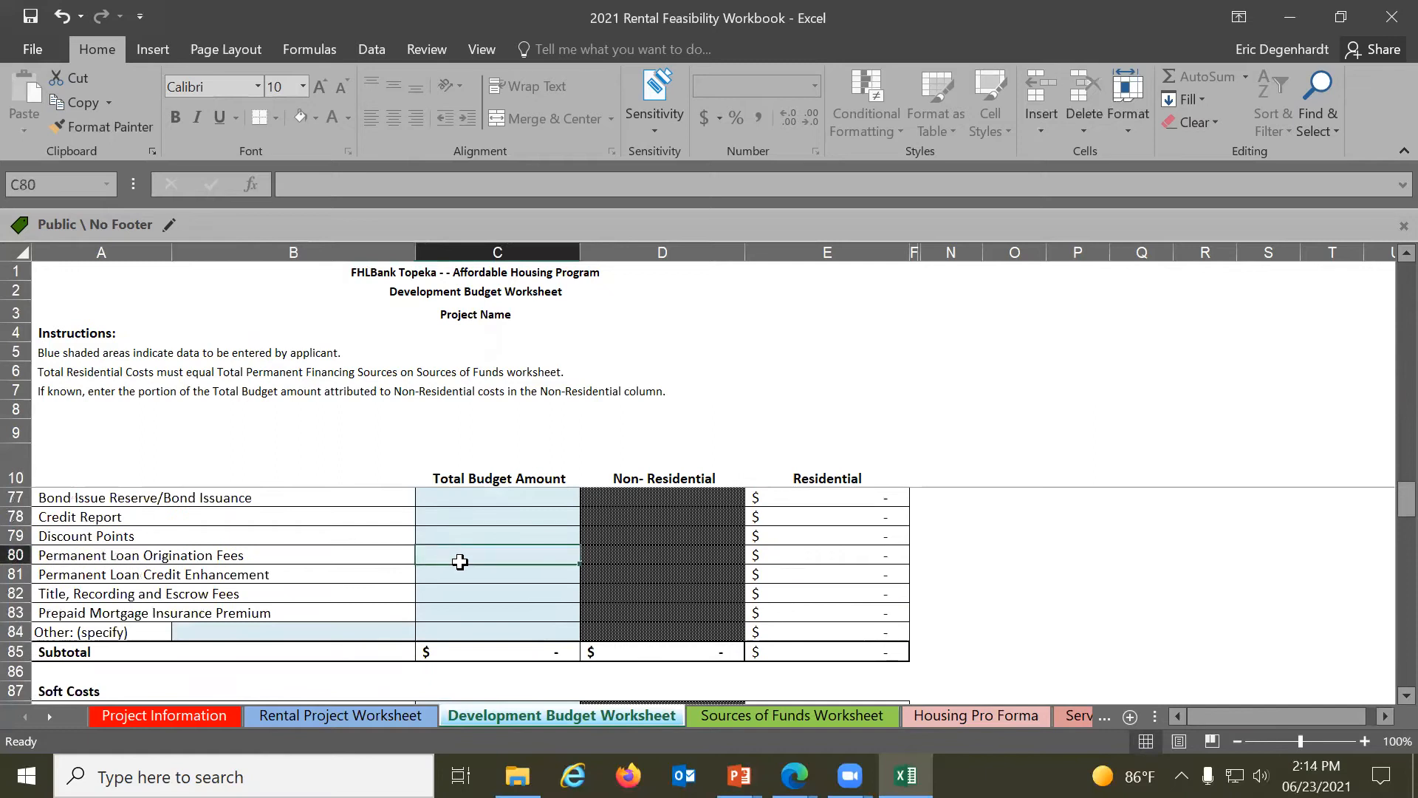
text(30100)
key(BackSpace)
key(BackSpace)
key(BackSpace)
text(000)
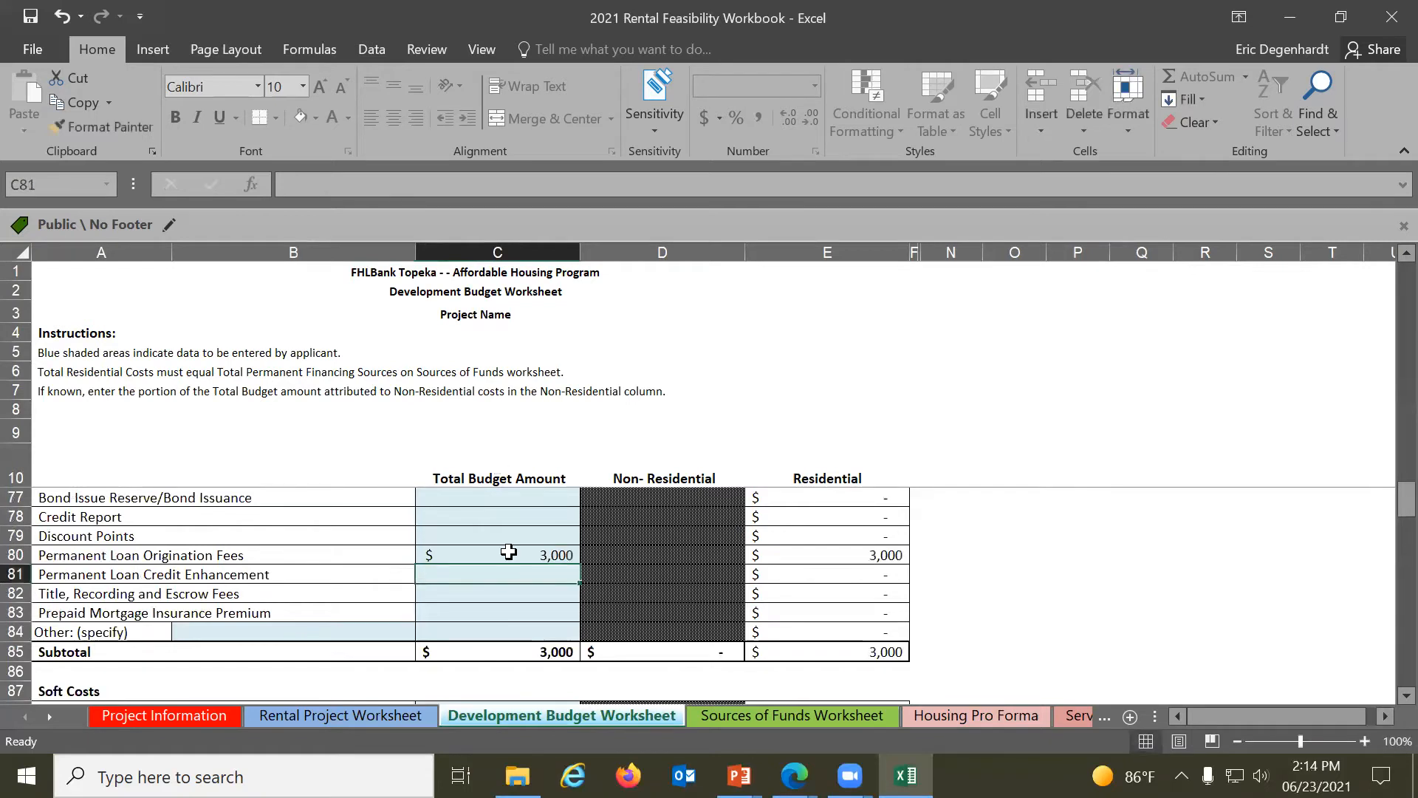
Enter 200000 as the total budget amount for Developer Fees and check the total development and residential costs
scroll(507, 550, down, 9)
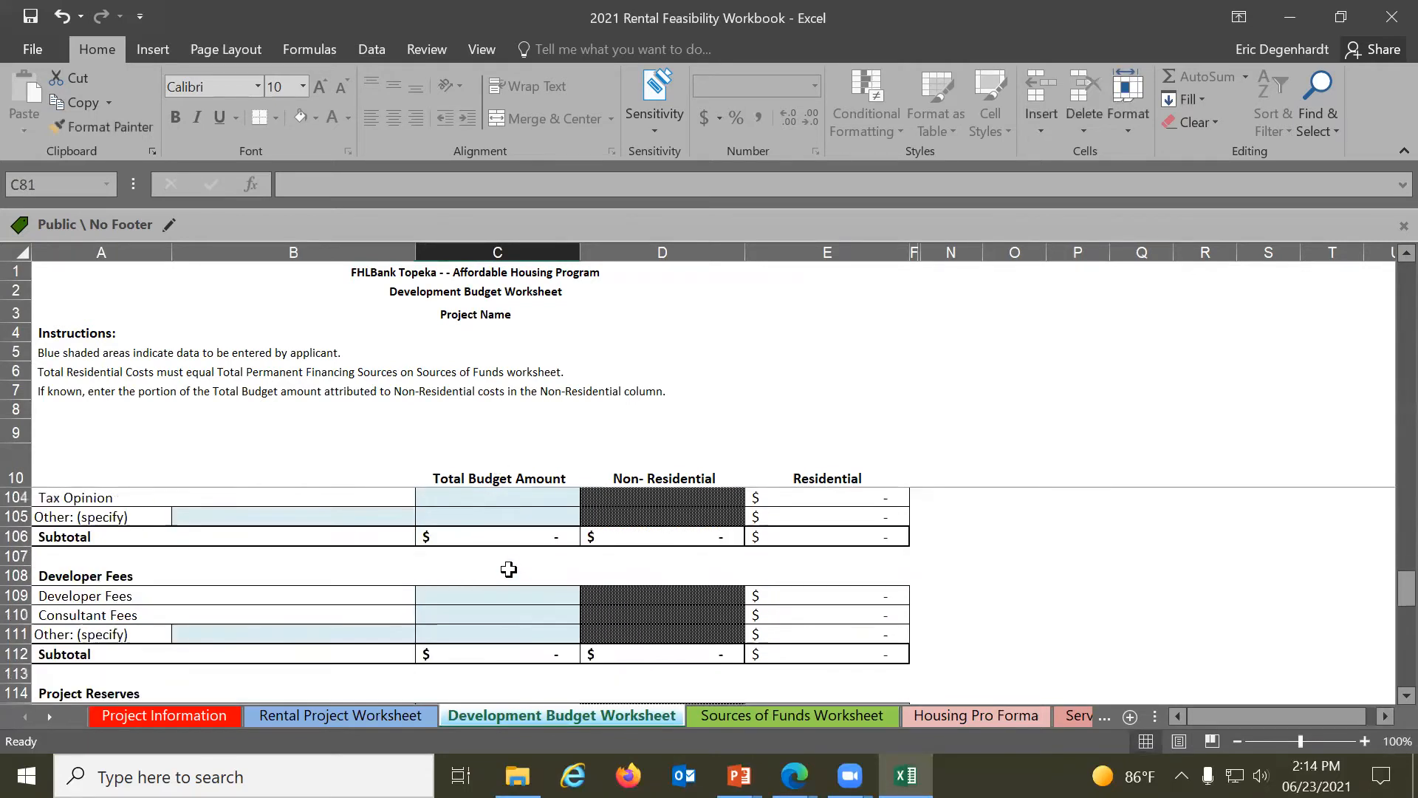
click(482, 595)
text(200000)
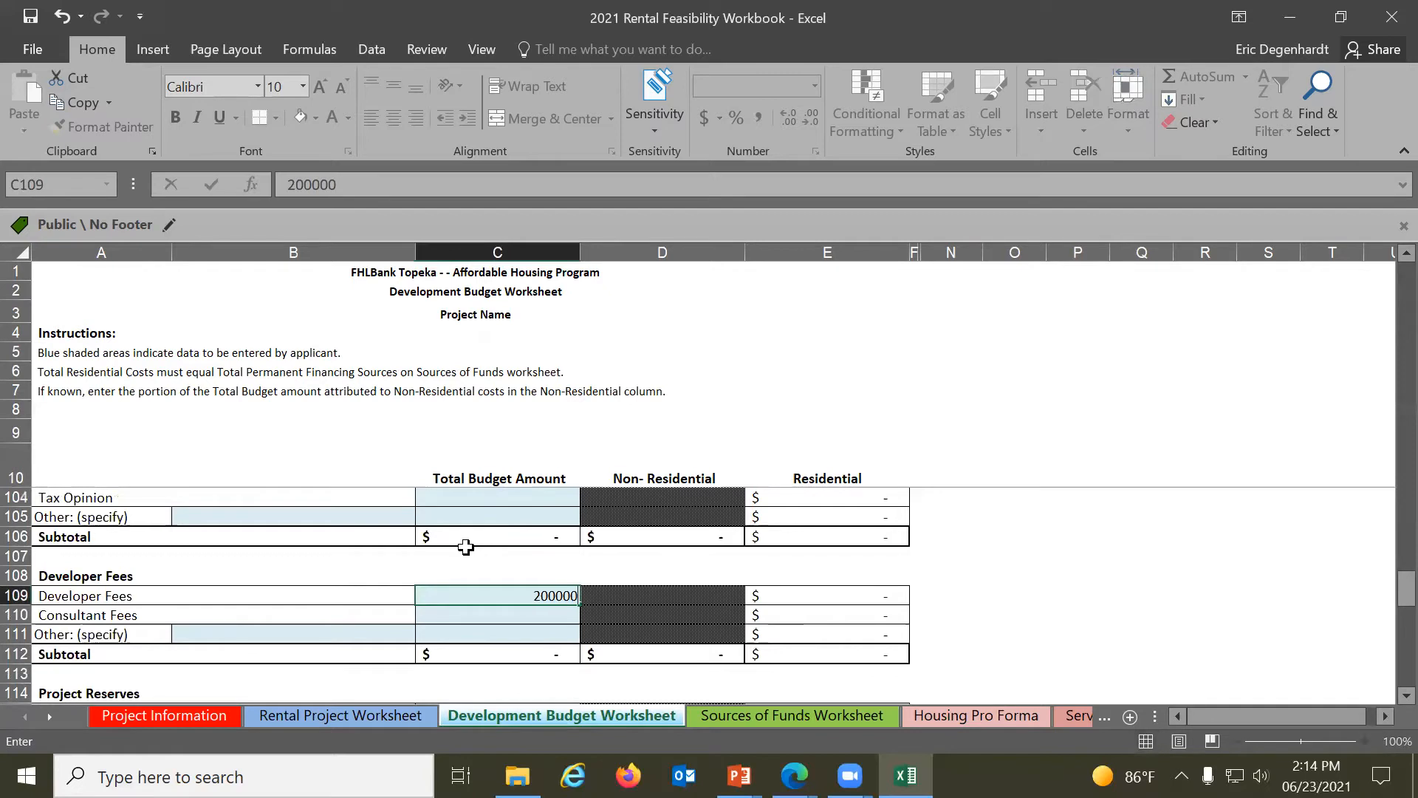
key(Return)
scroll(466, 547, down, 5)
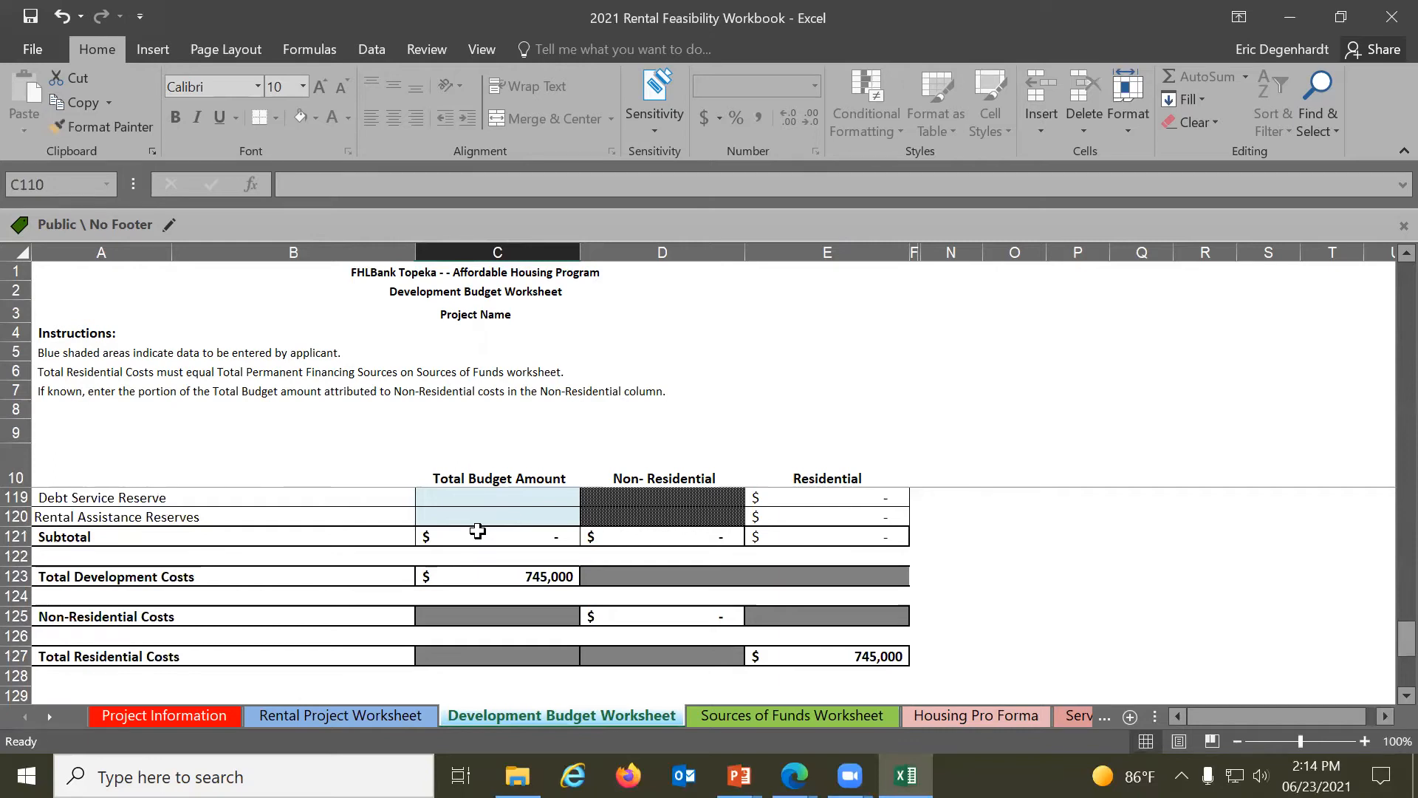
On the Sources of Funds Worksheet, enter 350000 as the FHLB AHP Direct Subsidy amount
click(763, 714)
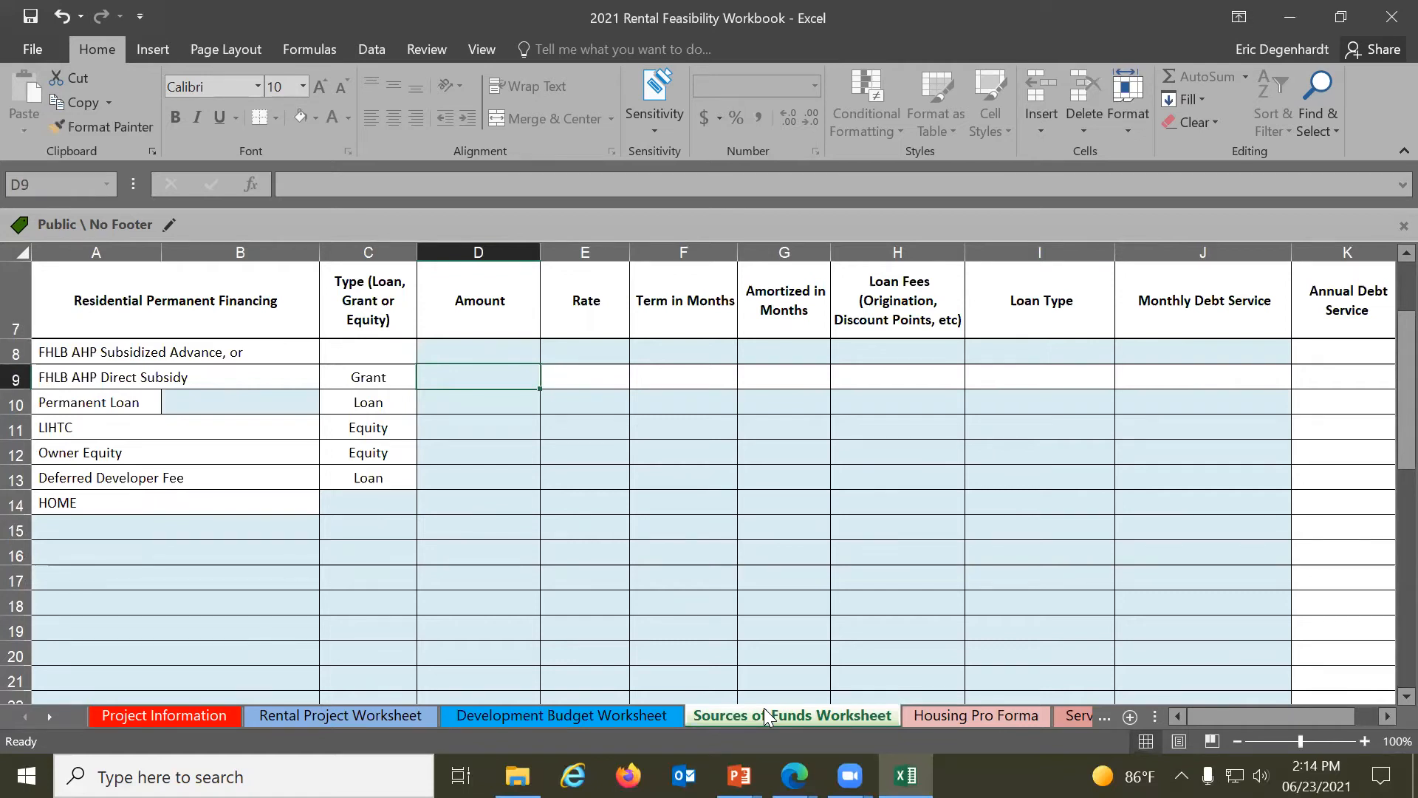
scroll(796, 554, up, 2)
scroll(795, 549, down, 2)
text(5000)
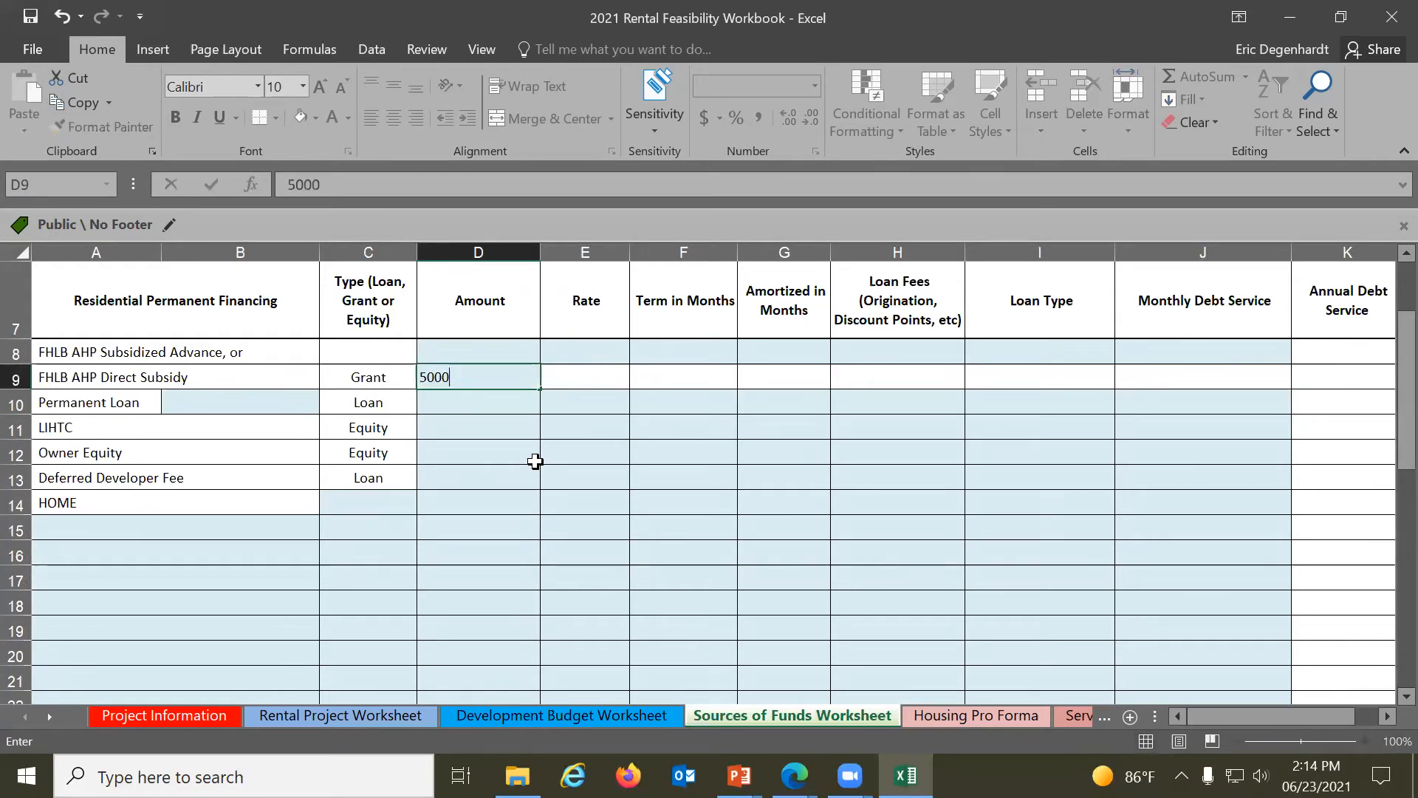
key(BackSpace)
key(BackSpace)
key(BackSpace)
key(BackSpace)
text(350000)
key(Return)
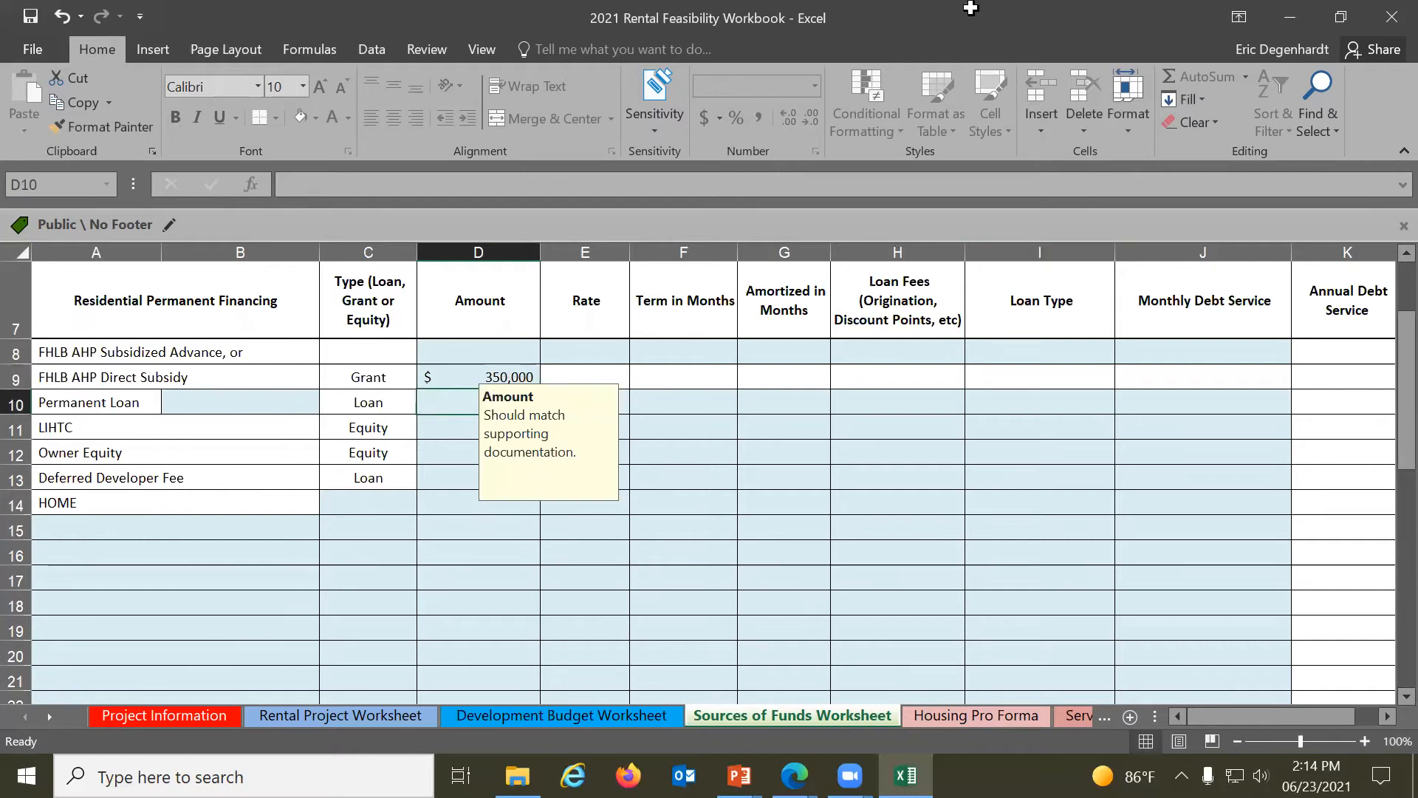
Enter Bank as the lender name for the Permanent Loan
click(274, 397)
text(Permean)
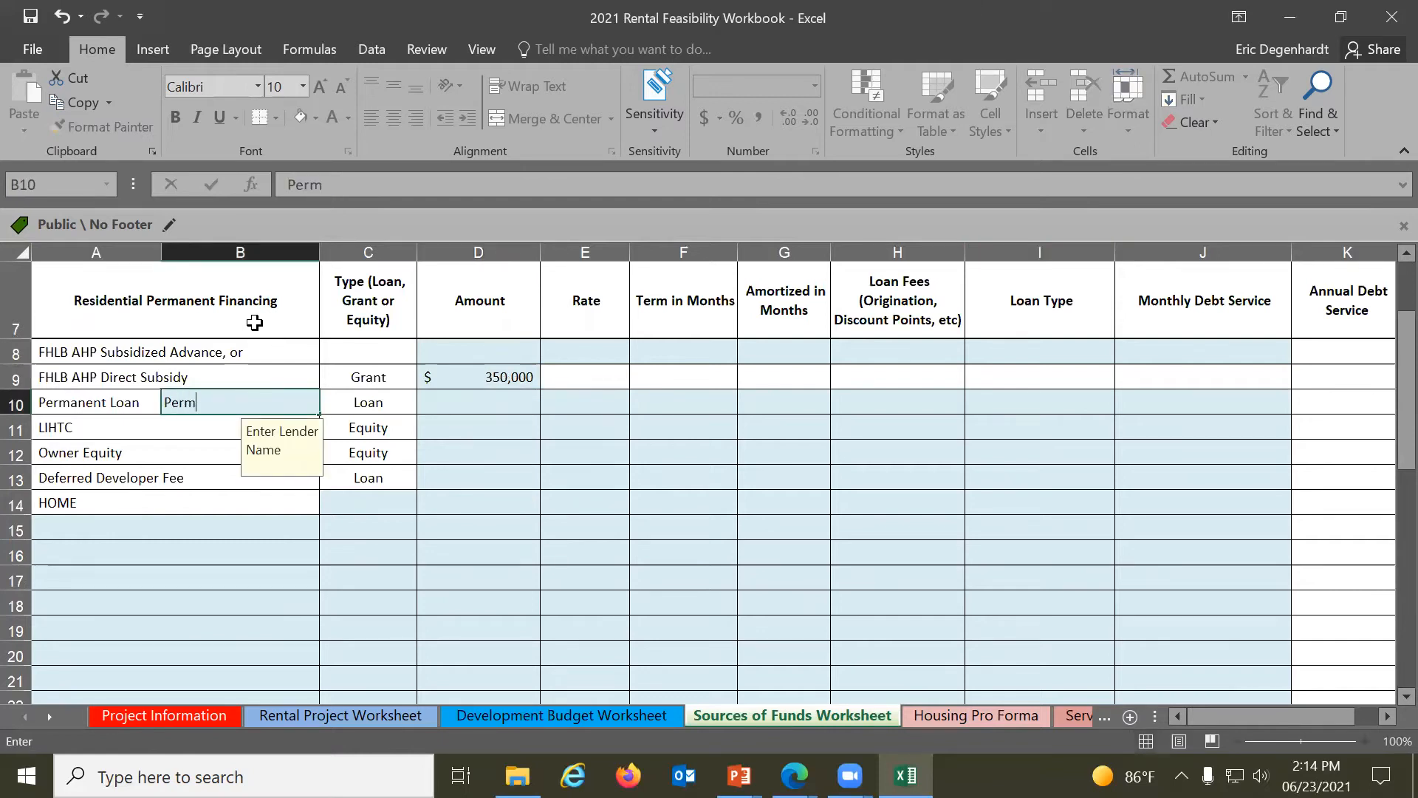
key(BackSpace)
key(BackSpace)
key(BackSpace)
text(anm)
key(BackSpace)
key(BackSpace)
key(BackSpace)
key(BackSpace)
key(BackSpace)
text(Banmk)
key(BackSpace)
text(k)
key(Tab)
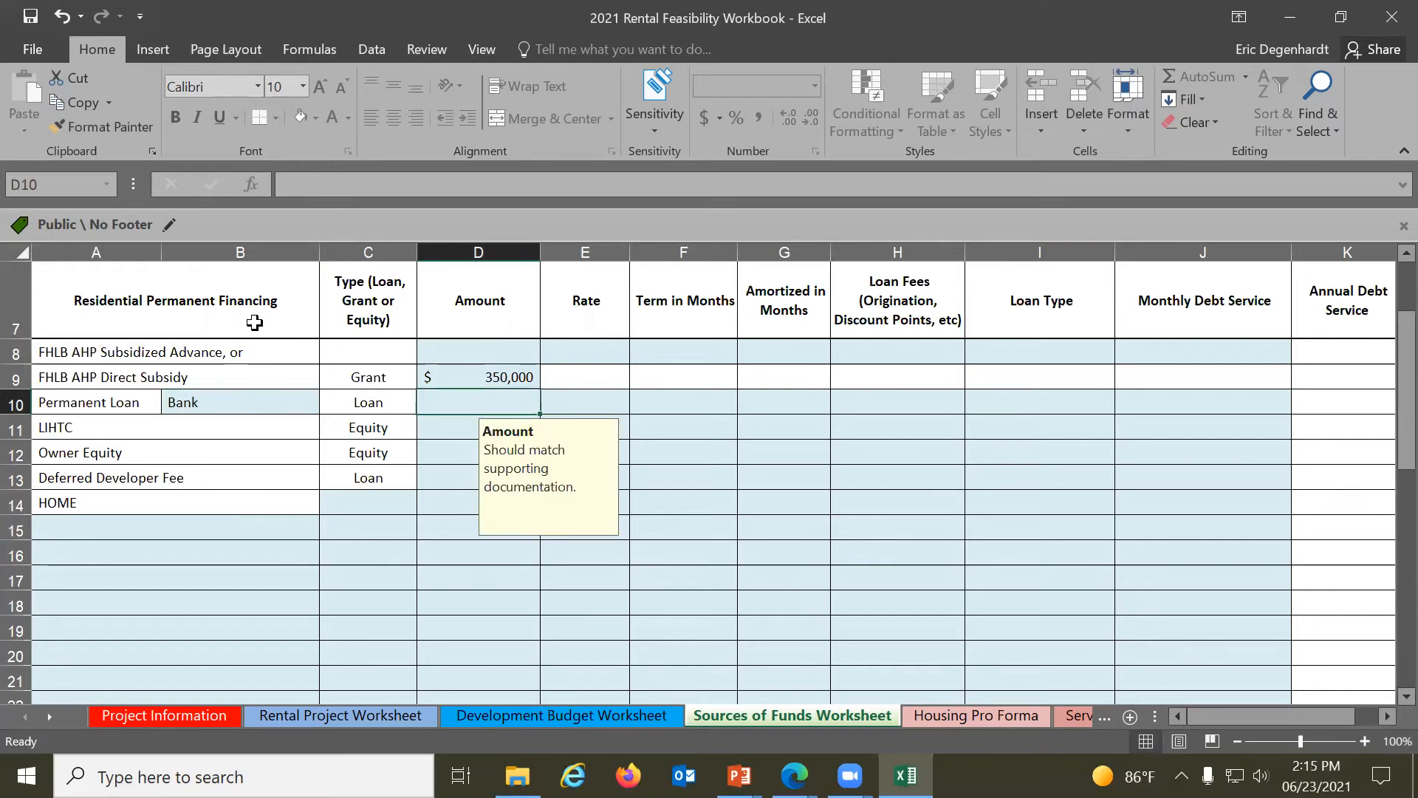
Set the Permanent Loan to an amount of 300000, a 5% rate, a 360-month term and 360-month amortization
text(300,)
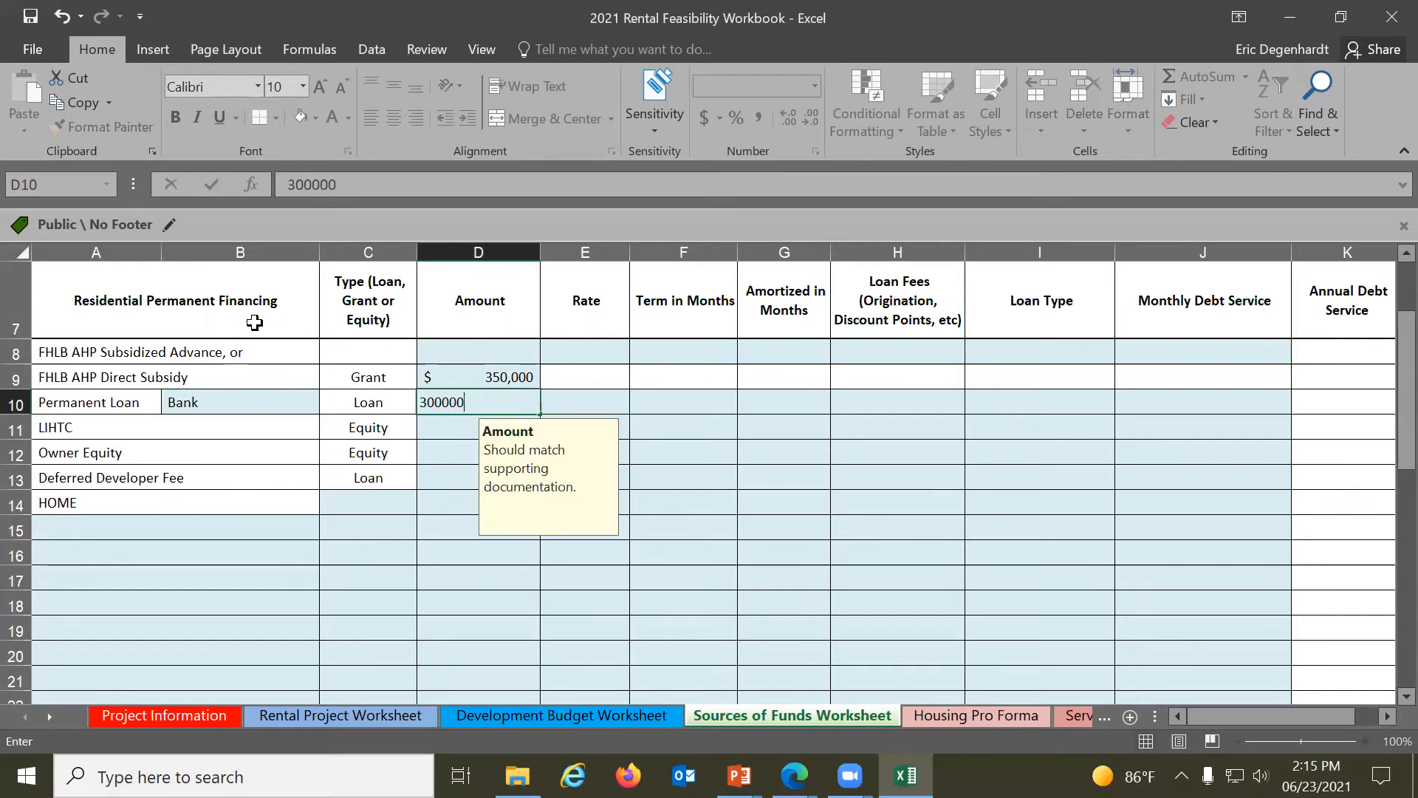
text(000)
key(Tab)
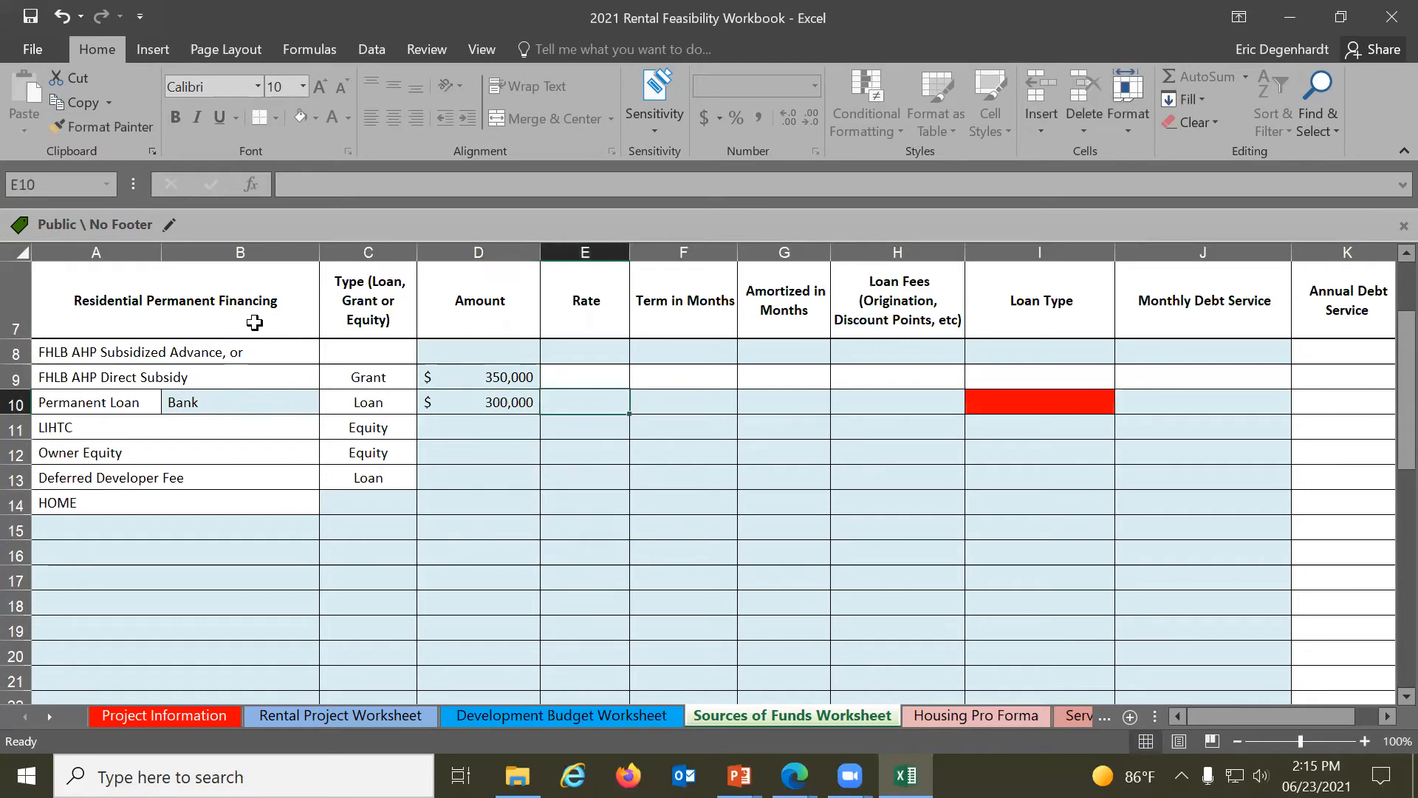
text(5)
key(Tab)
text(360)
key(Tab)
text(360)
key(Tab)
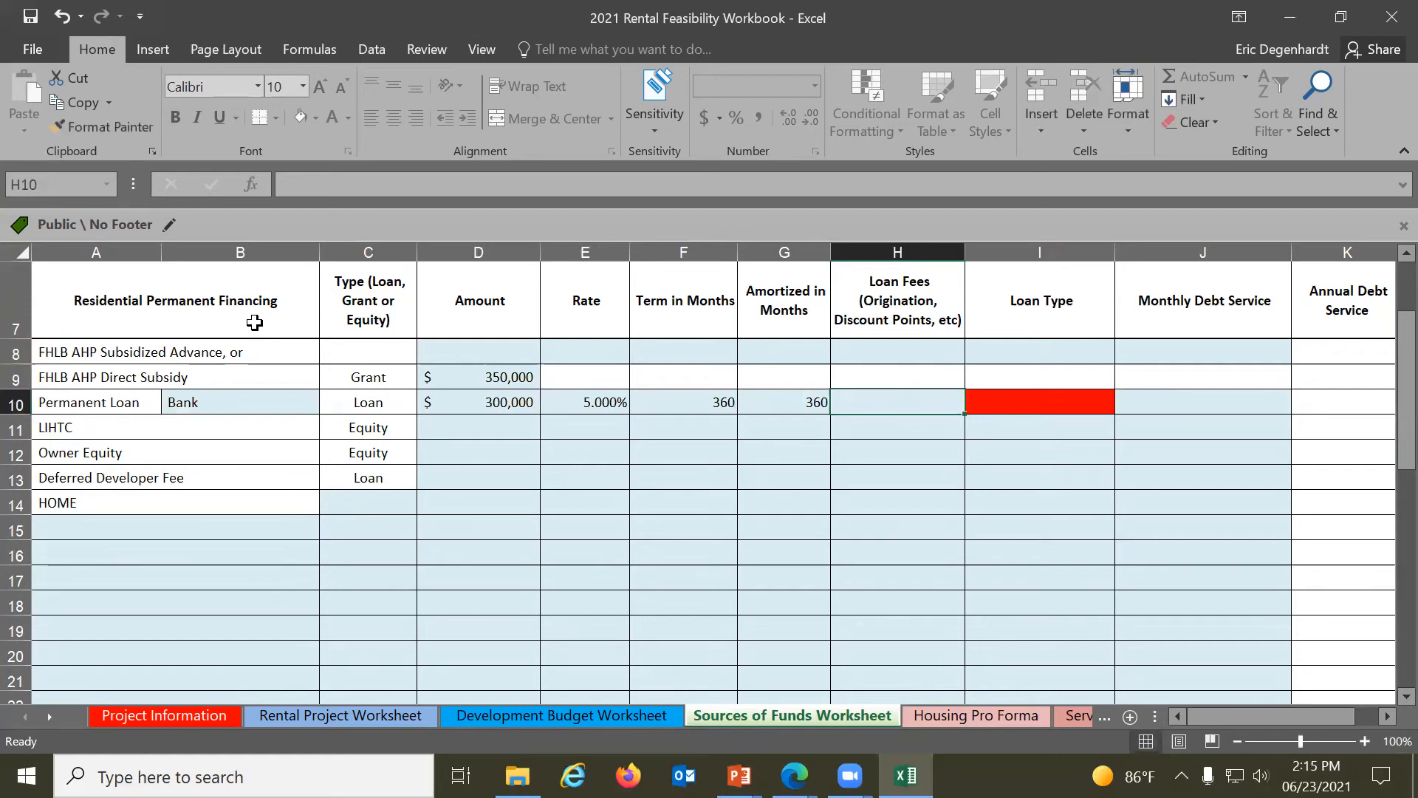
Review the Permanent Loan's rate, term and amortization, and enter 2000 as its loan fees
key(Left)
key(Left)
key(Left)
key(Left)
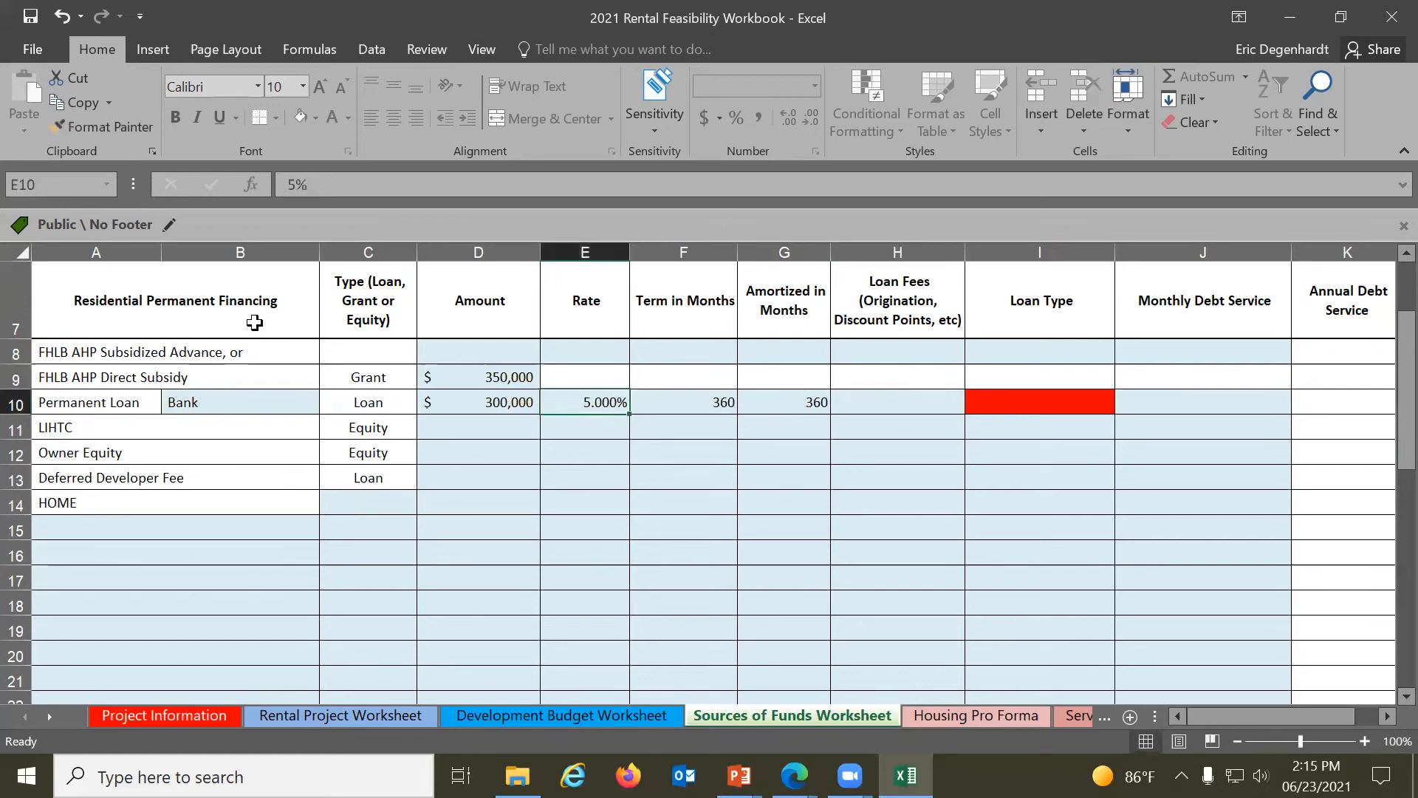
key(Right)
key(Right)
key(Right)
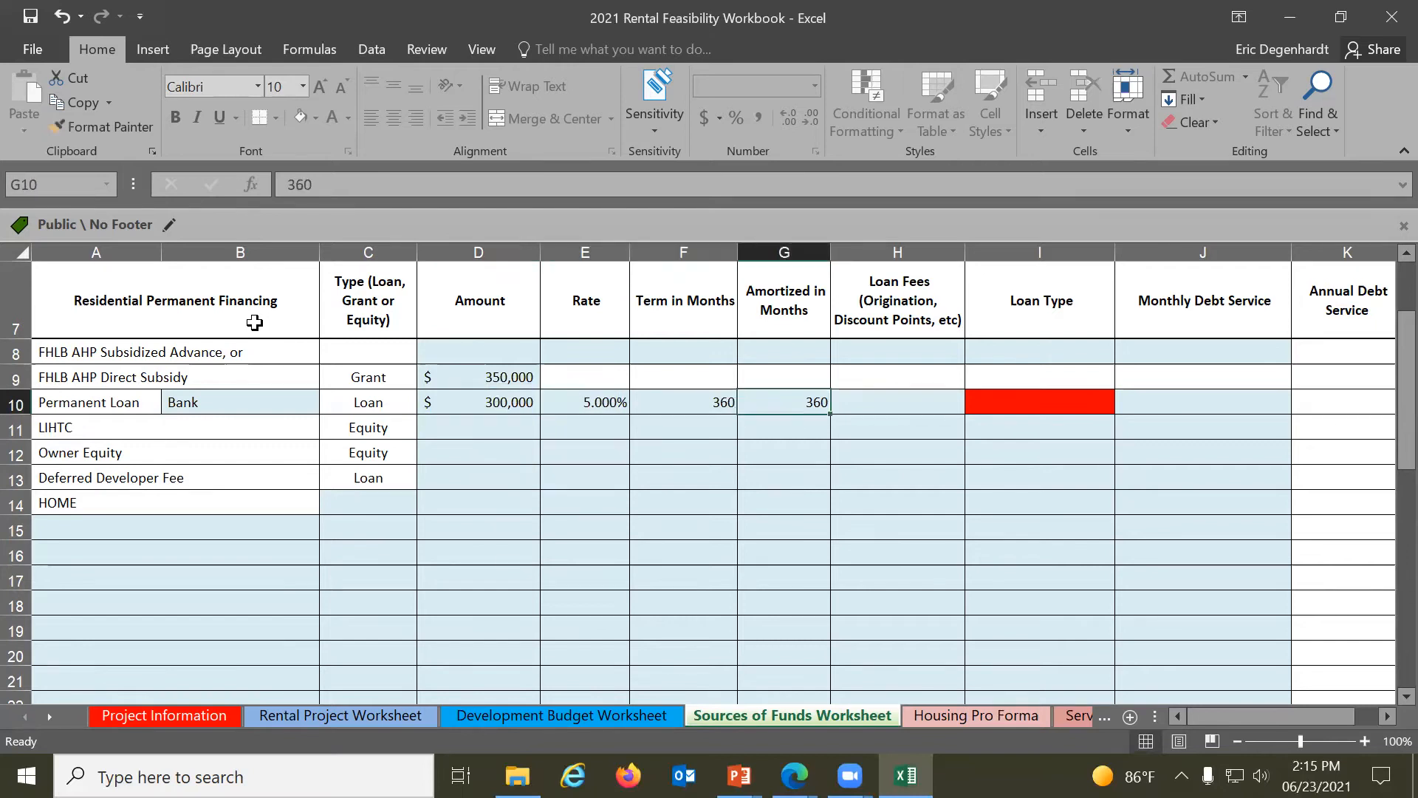
key(Left)
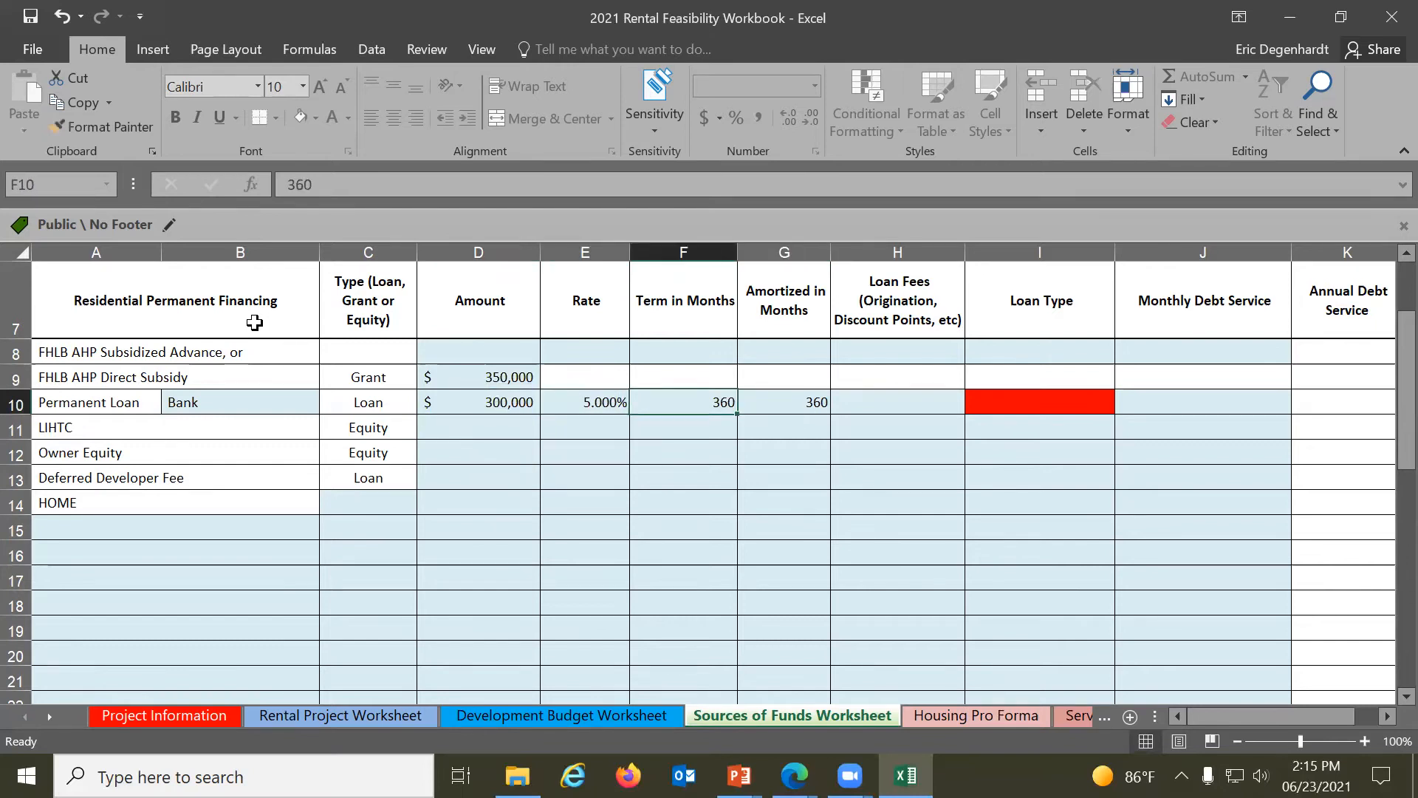
key(Right)
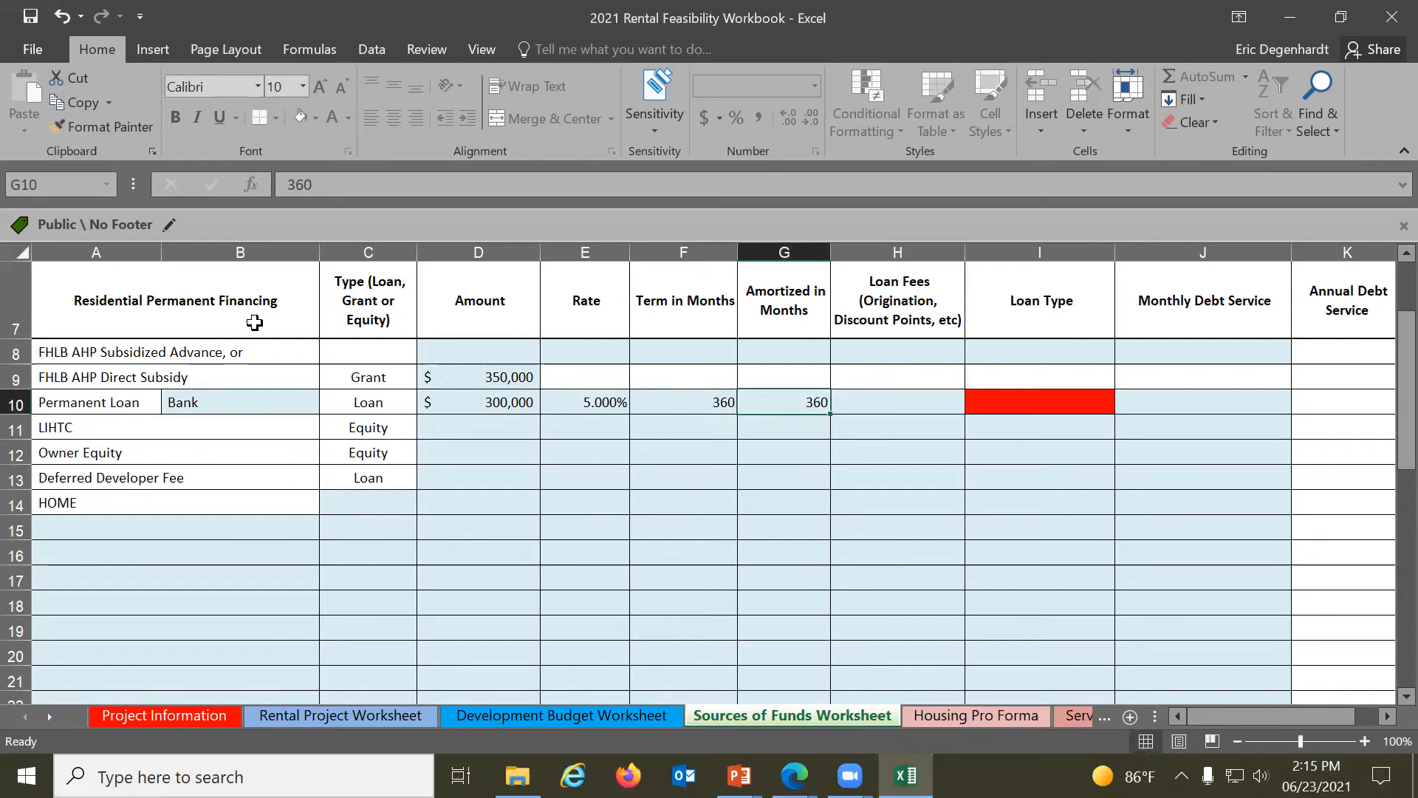
key(Right)
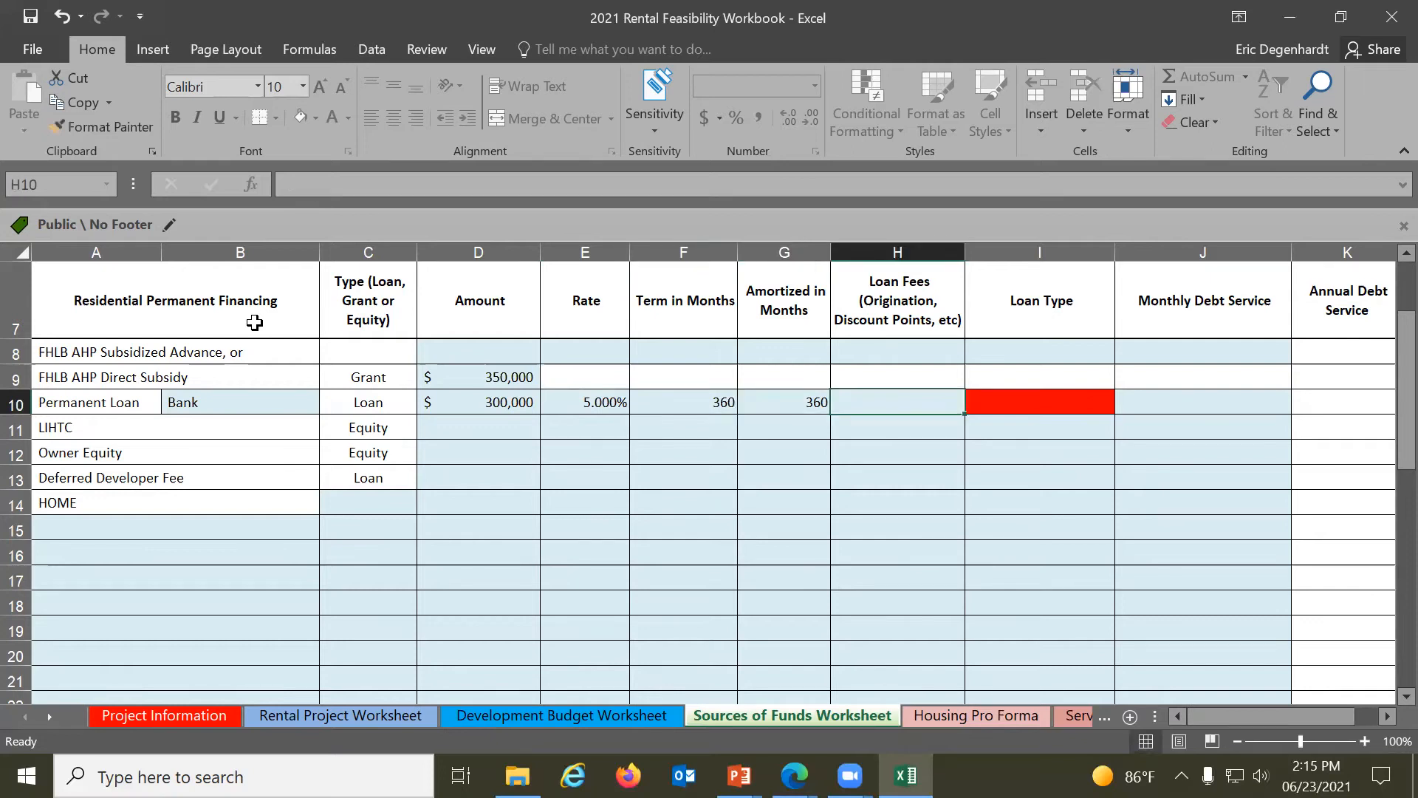
text(2,0)
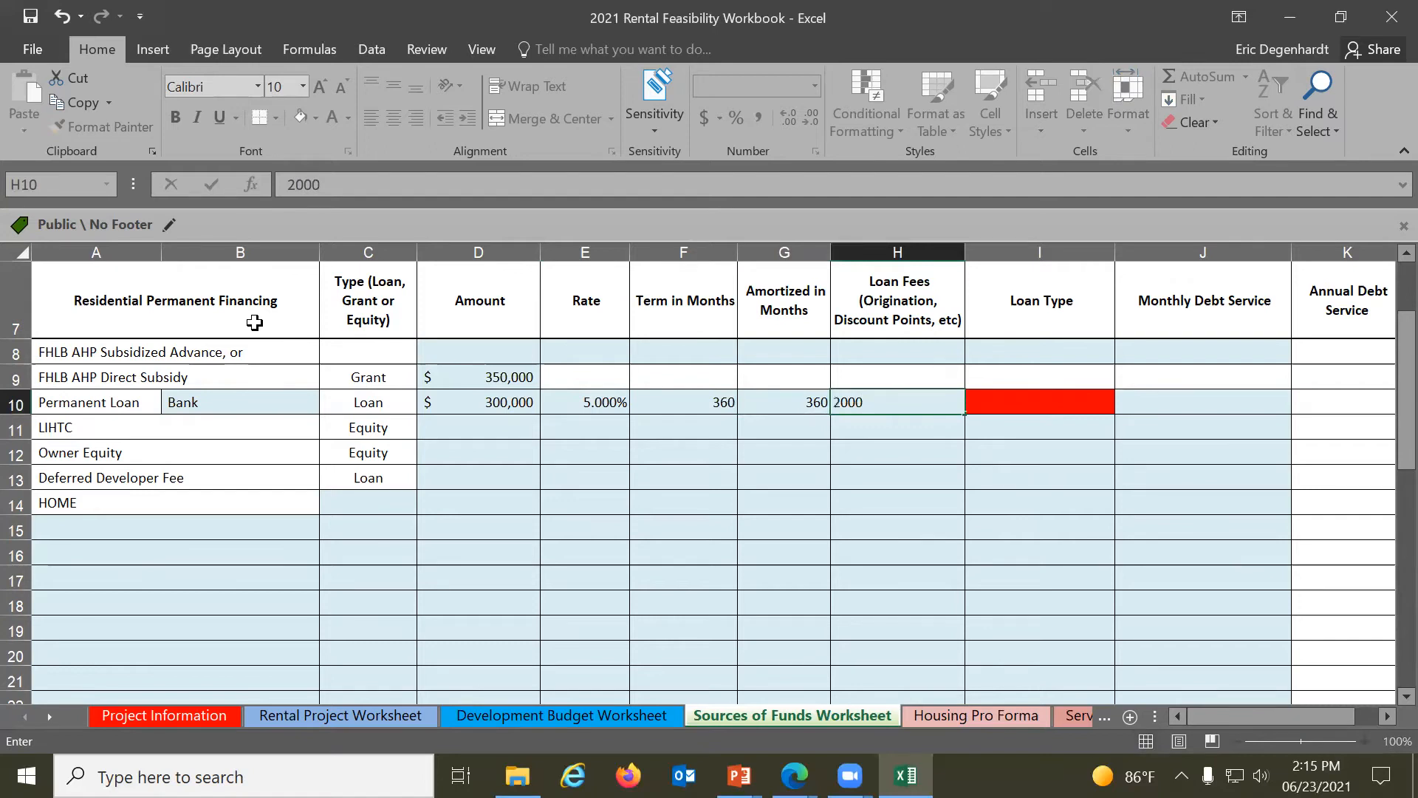
text(00)
key(Return)
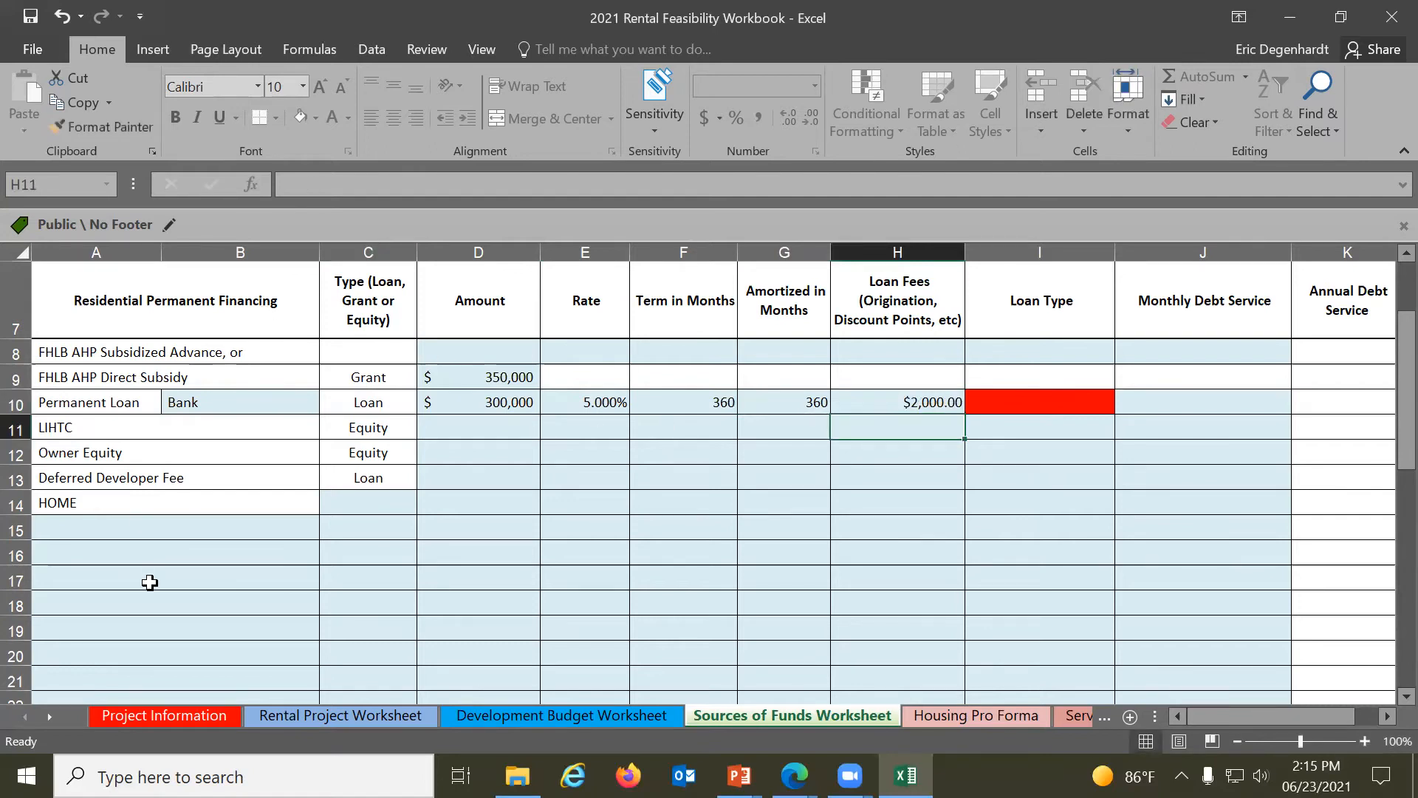
Check the residential sources and loan fee totals for errors against the Permanent Financing fees on the Development Budget Worksheet
scroll(742, 559, down, 2)
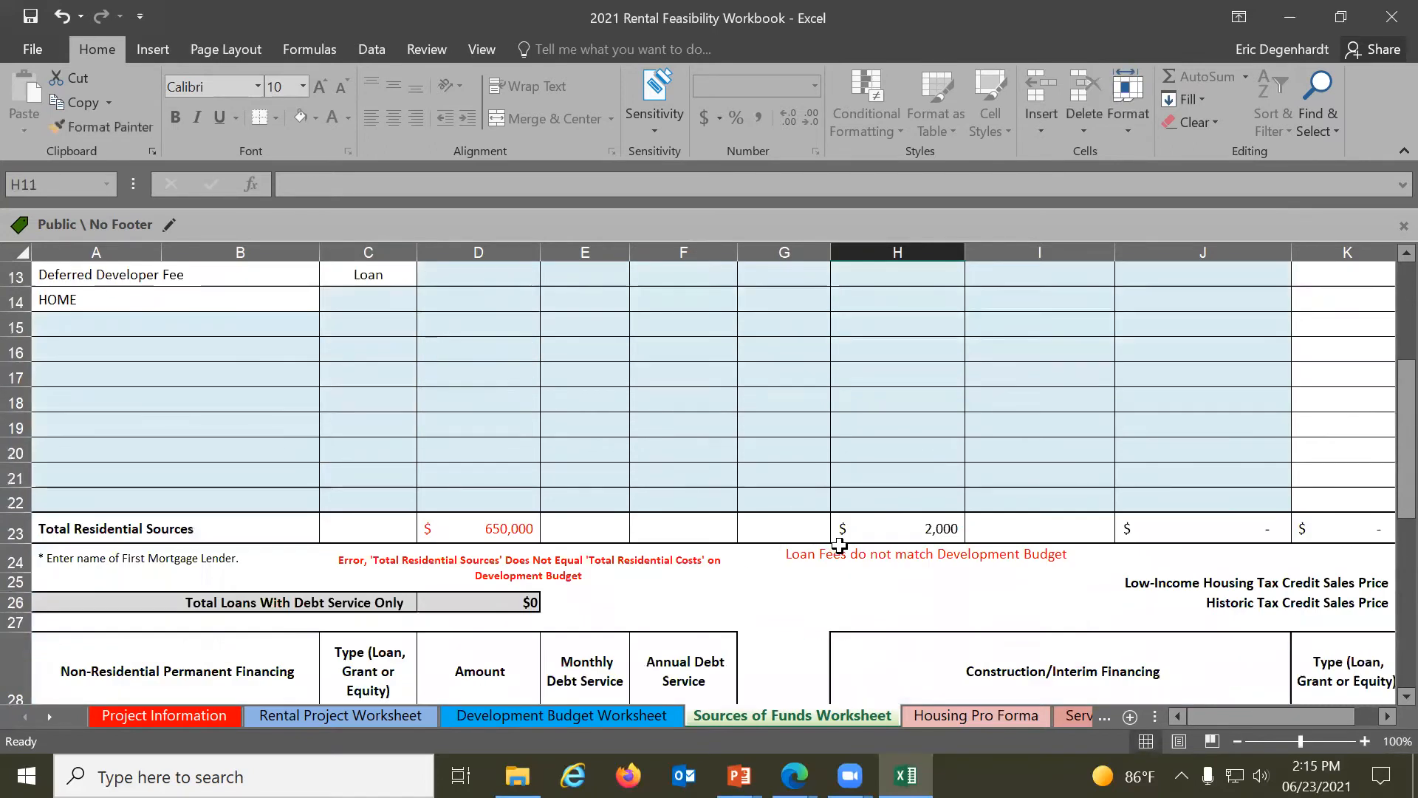
scroll(861, 418, up, 1)
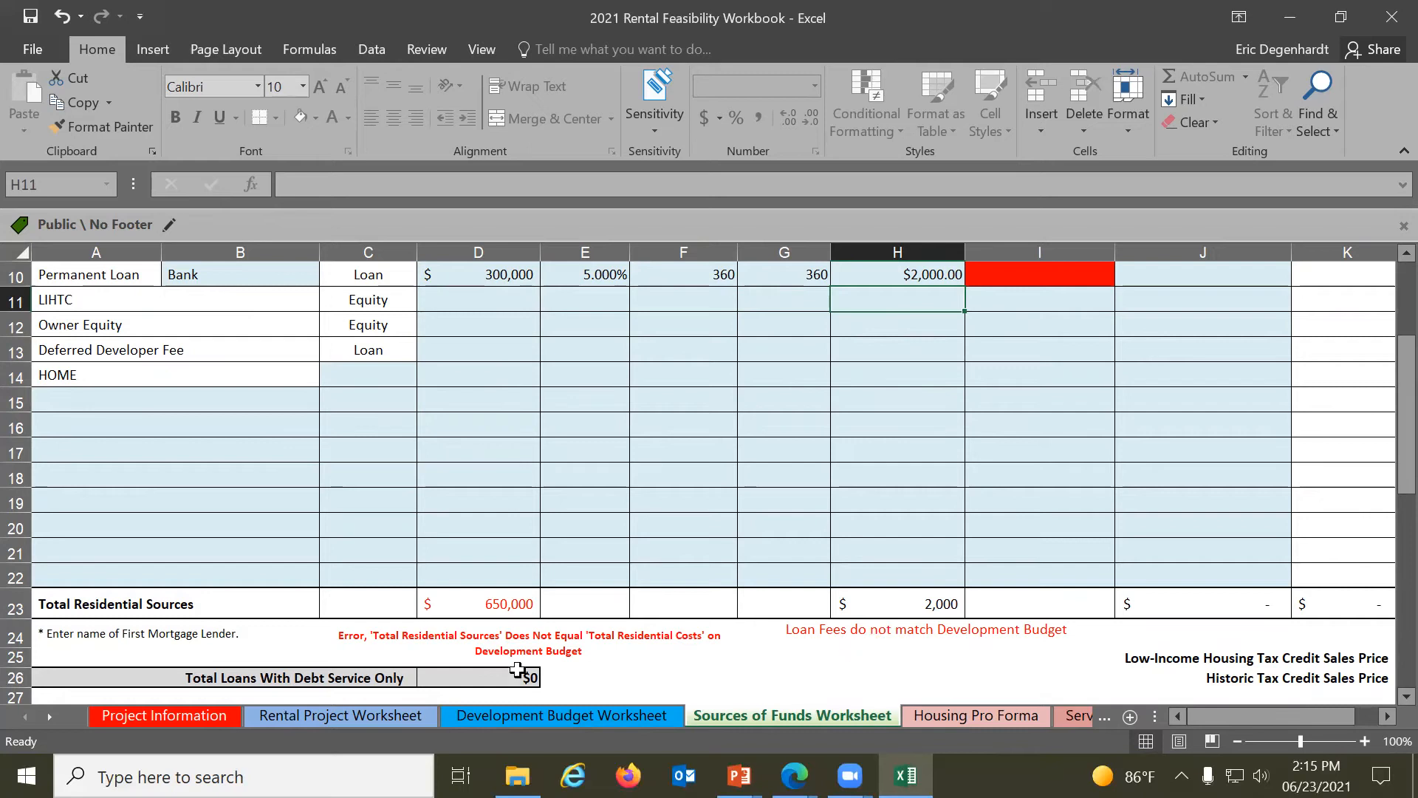
click(517, 715)
scroll(357, 622, up, 8)
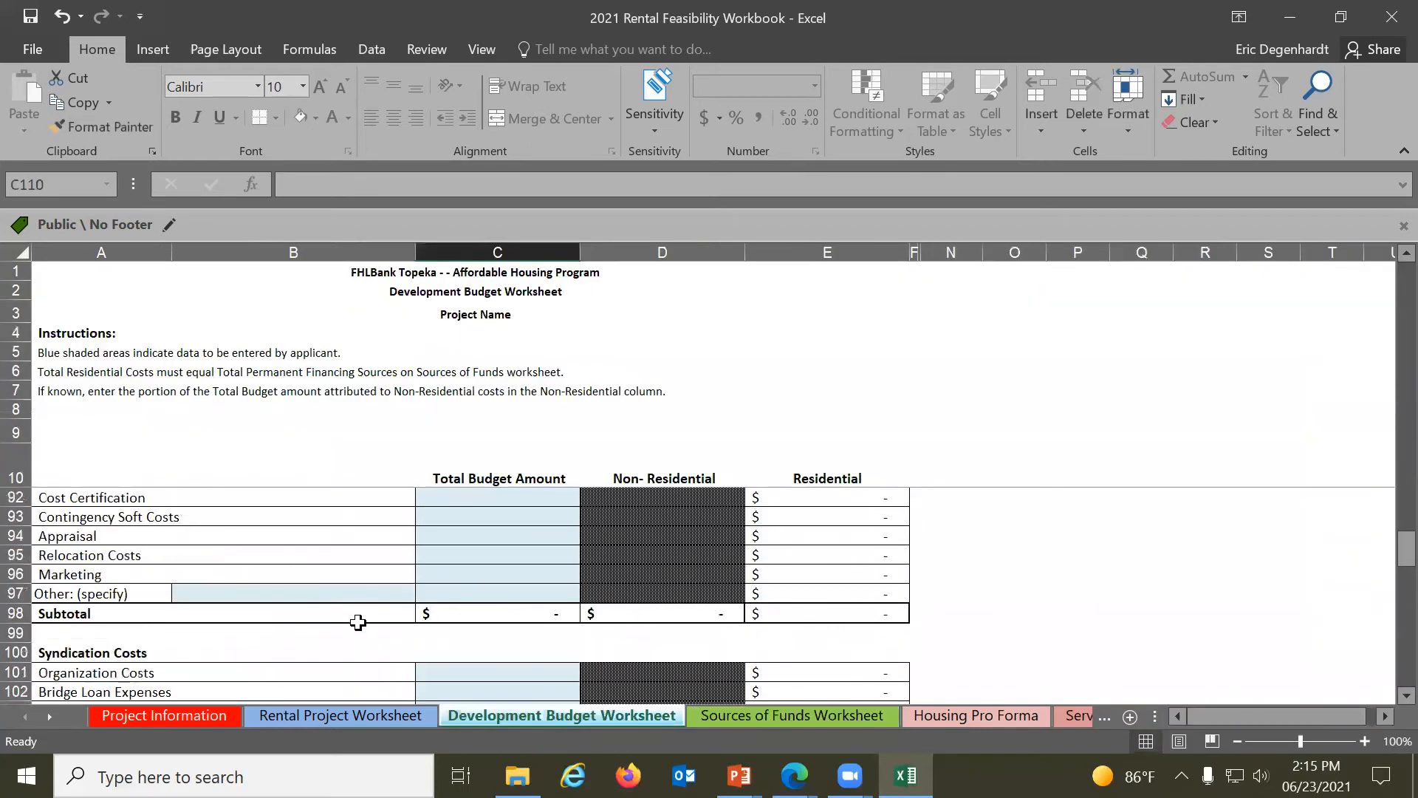
scroll(357, 622, up, 7)
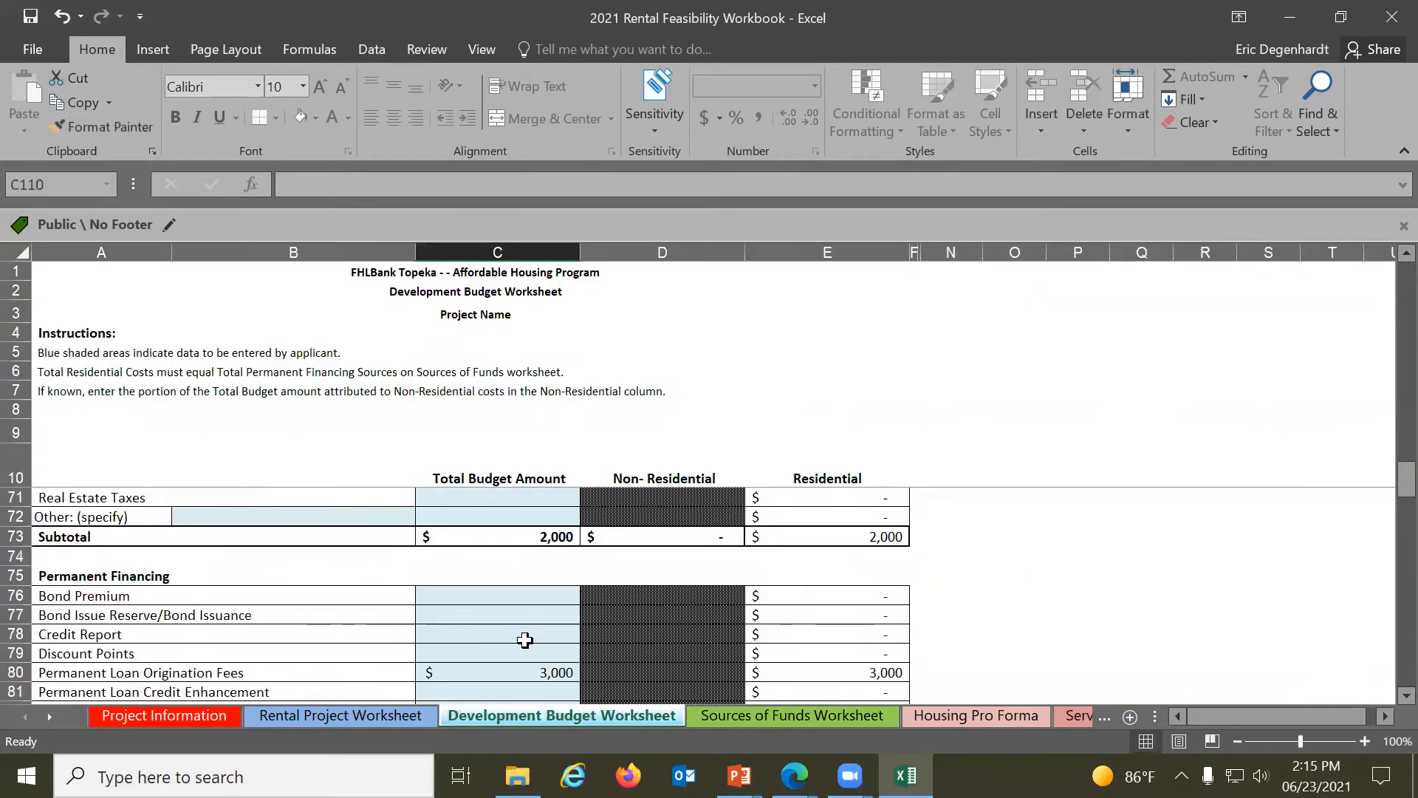
Set the Permanent Loan's loan fees to 3000 on the Sources of Funds Worksheet
click(835, 715)
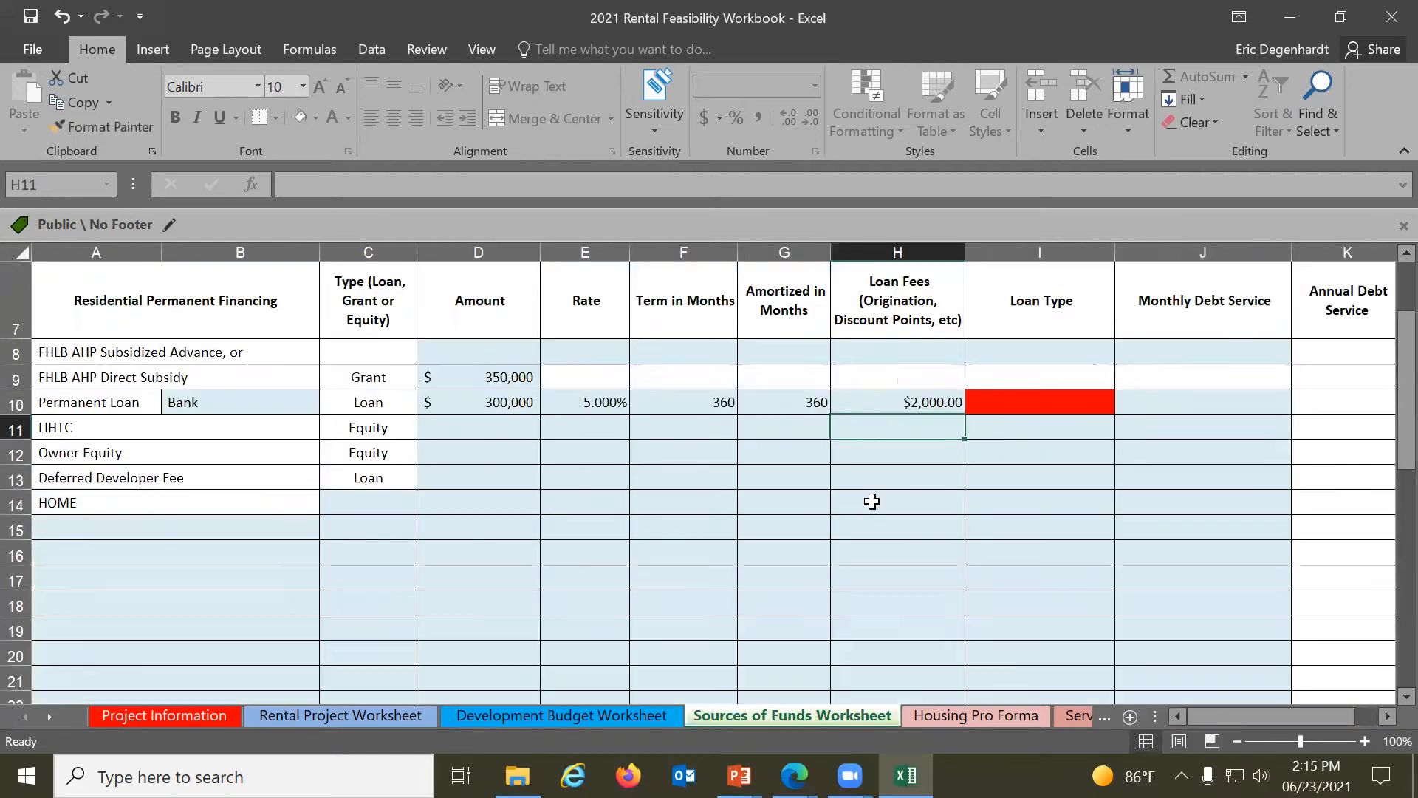
scroll(871, 501, up, 1)
click(908, 454)
text(3000)
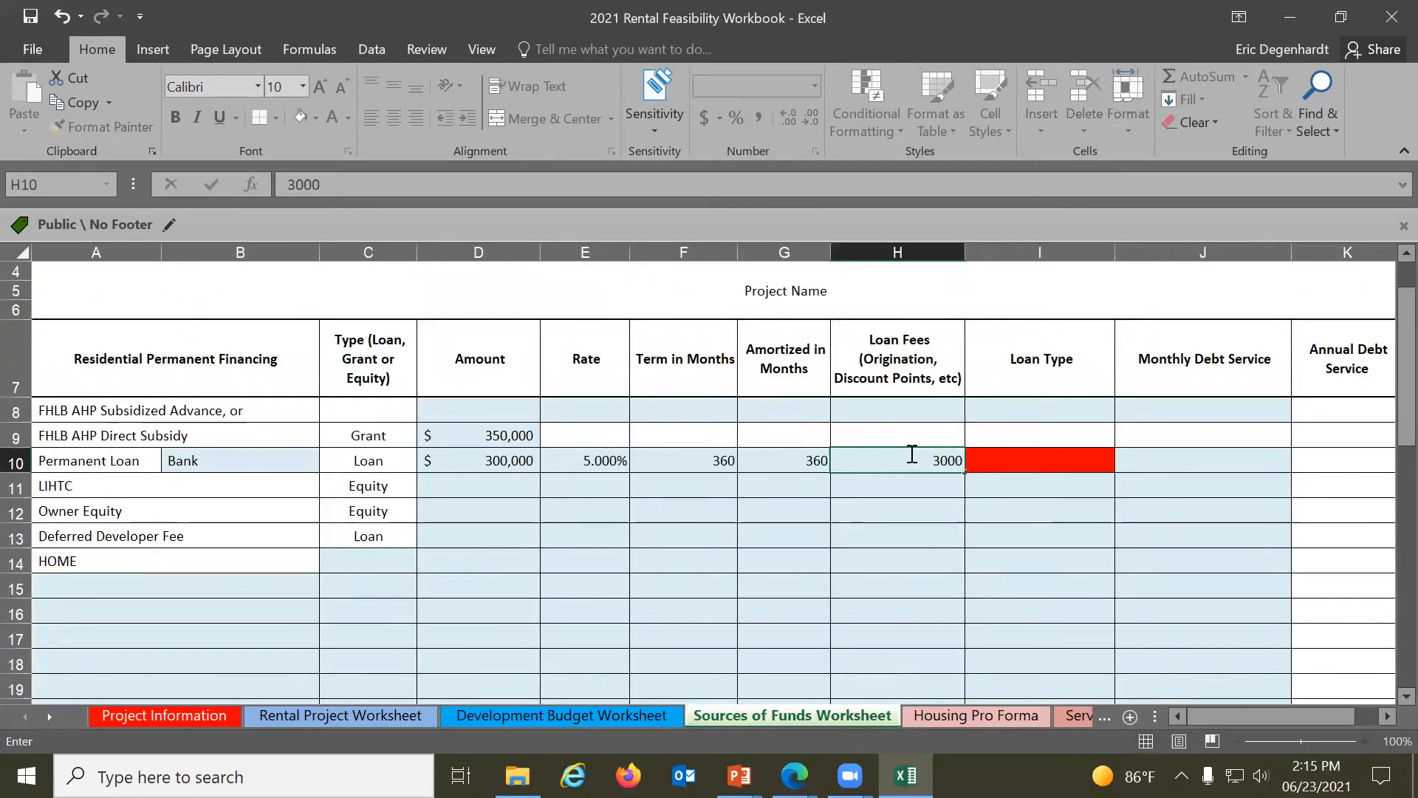
key(Return)
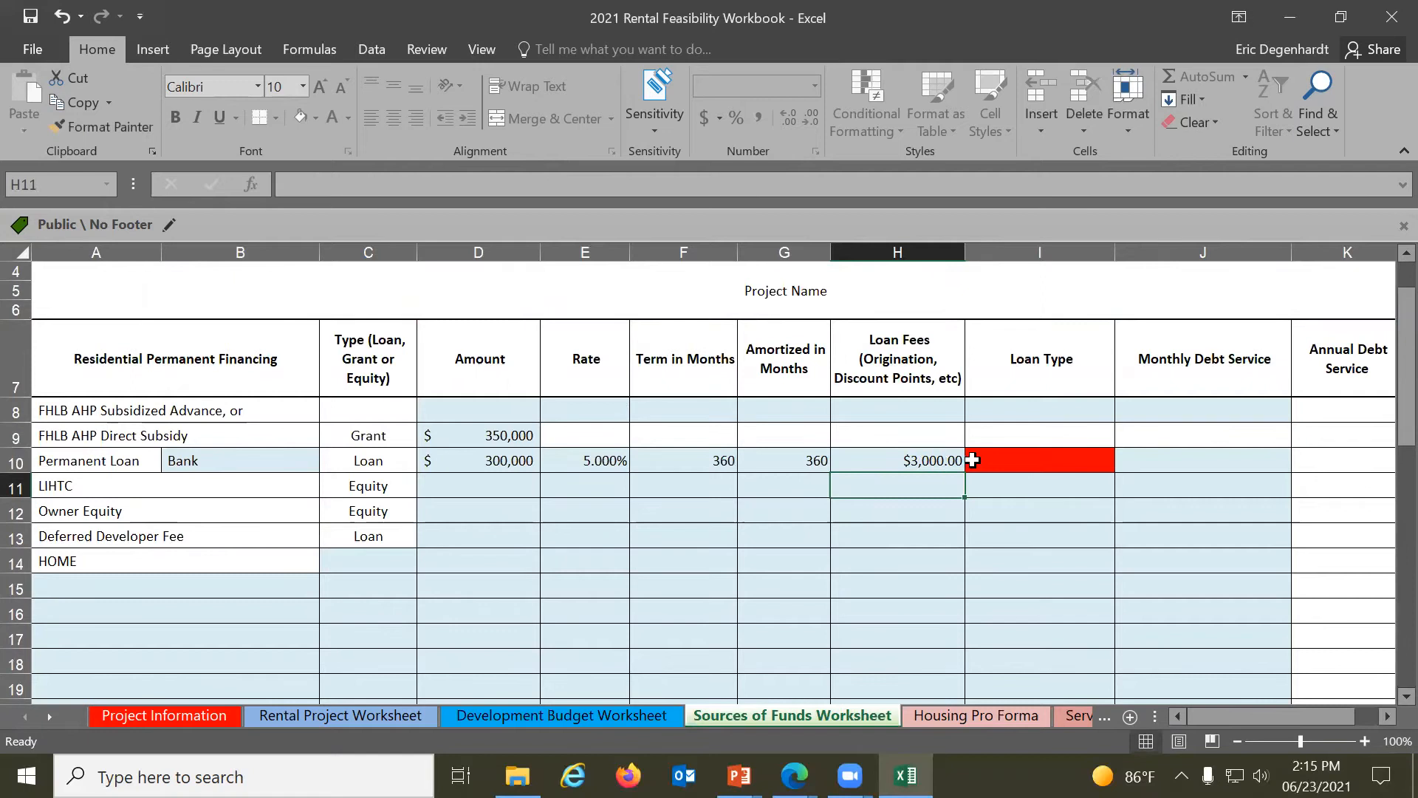
Set the Permanent Loan's loan type to P&I Payments and review the other loan type options
click(1061, 460)
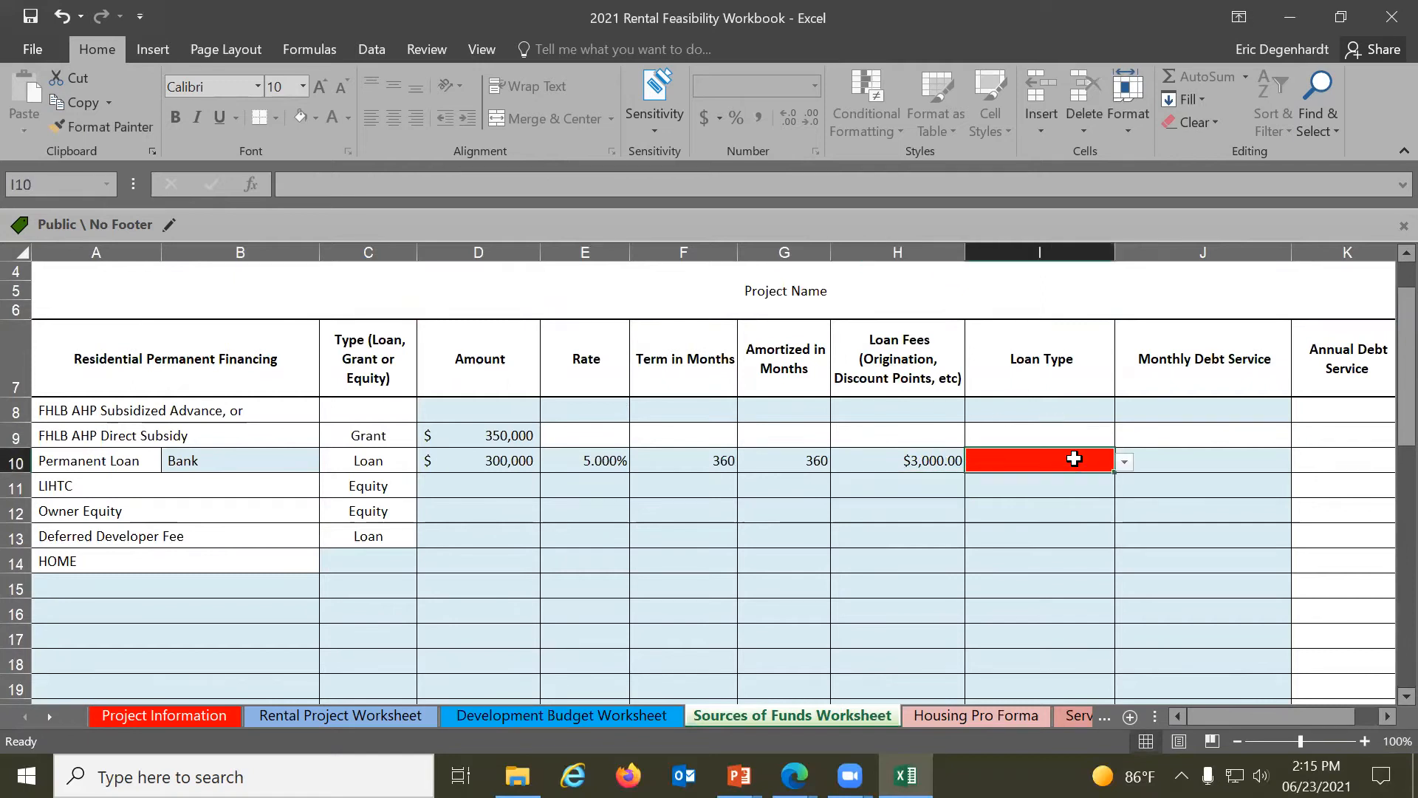
click(1124, 462)
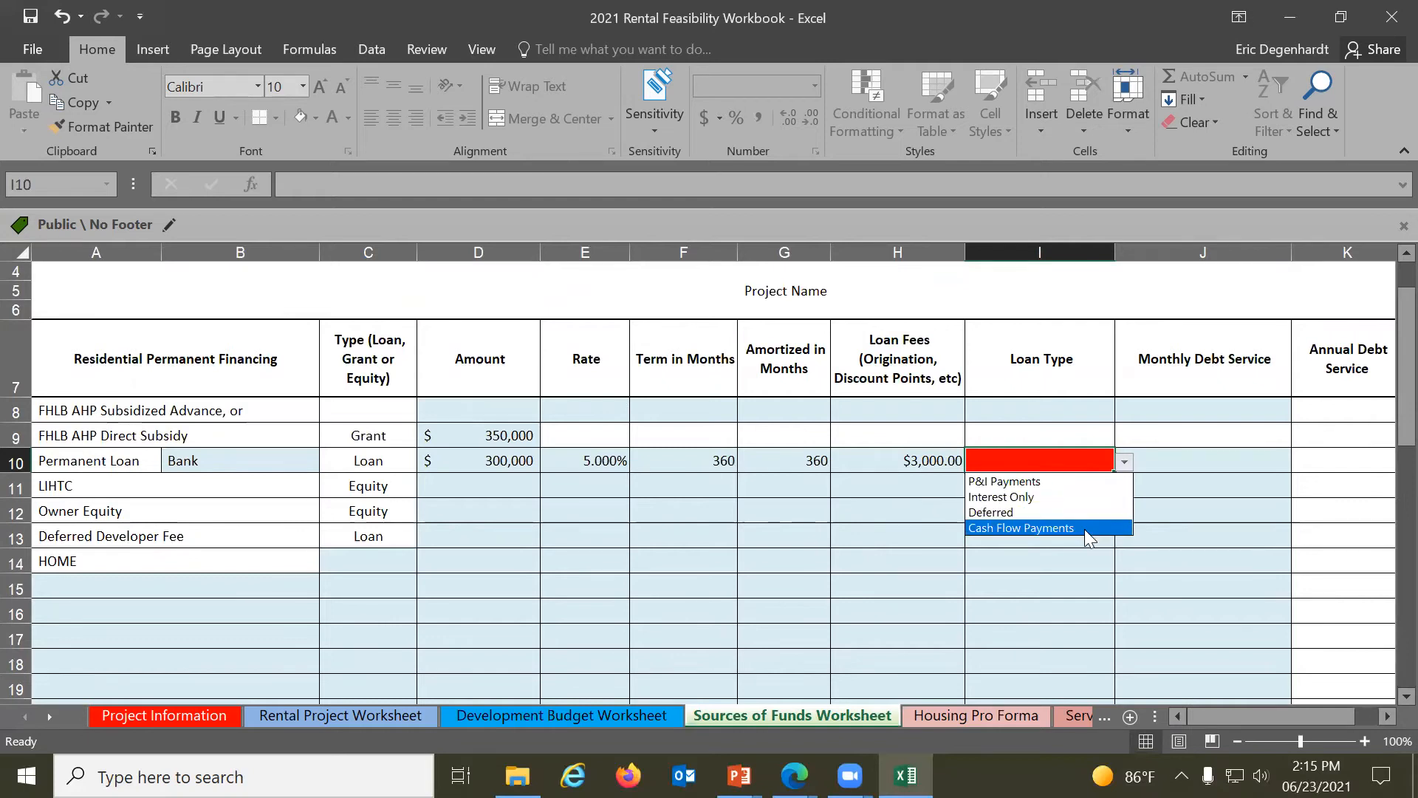
click(1064, 481)
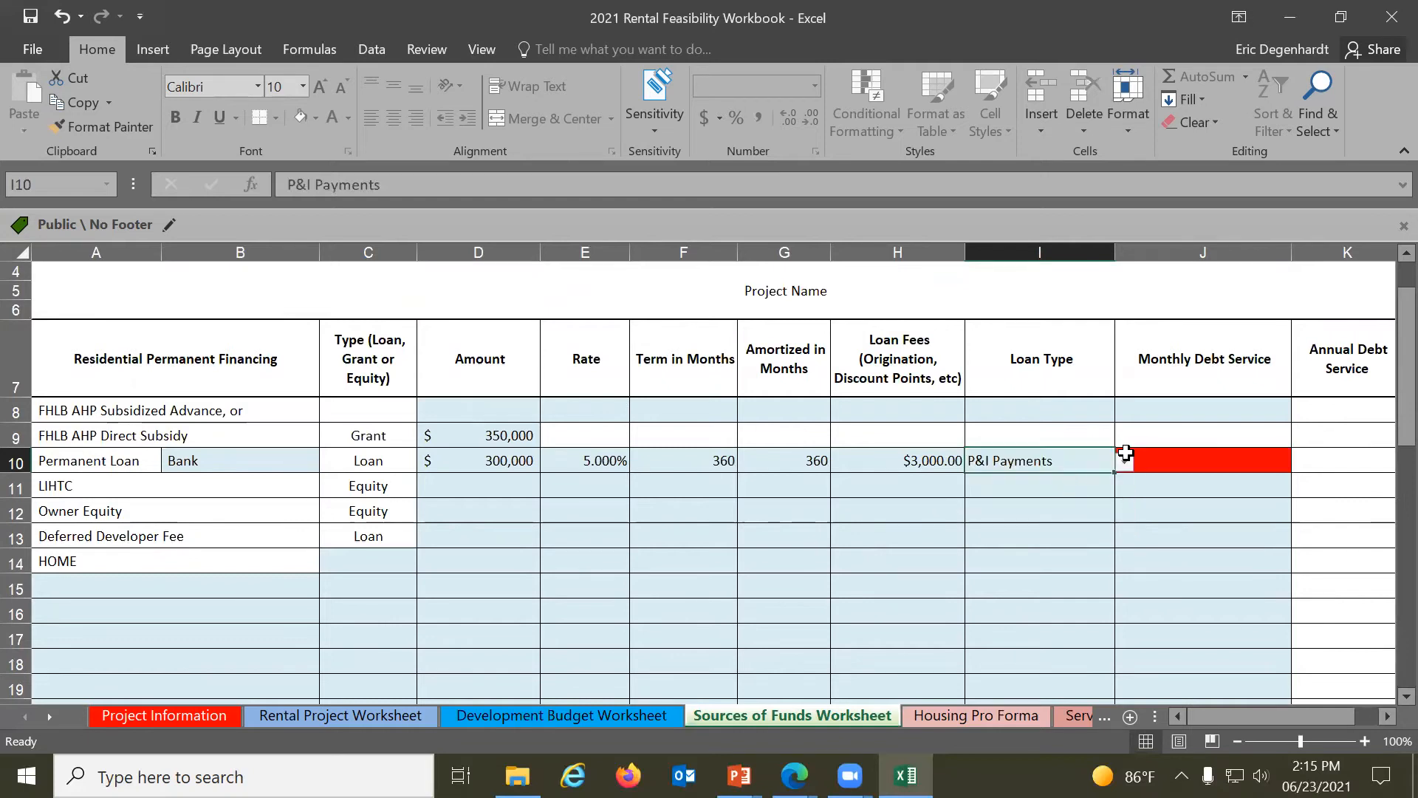
click(1384, 714)
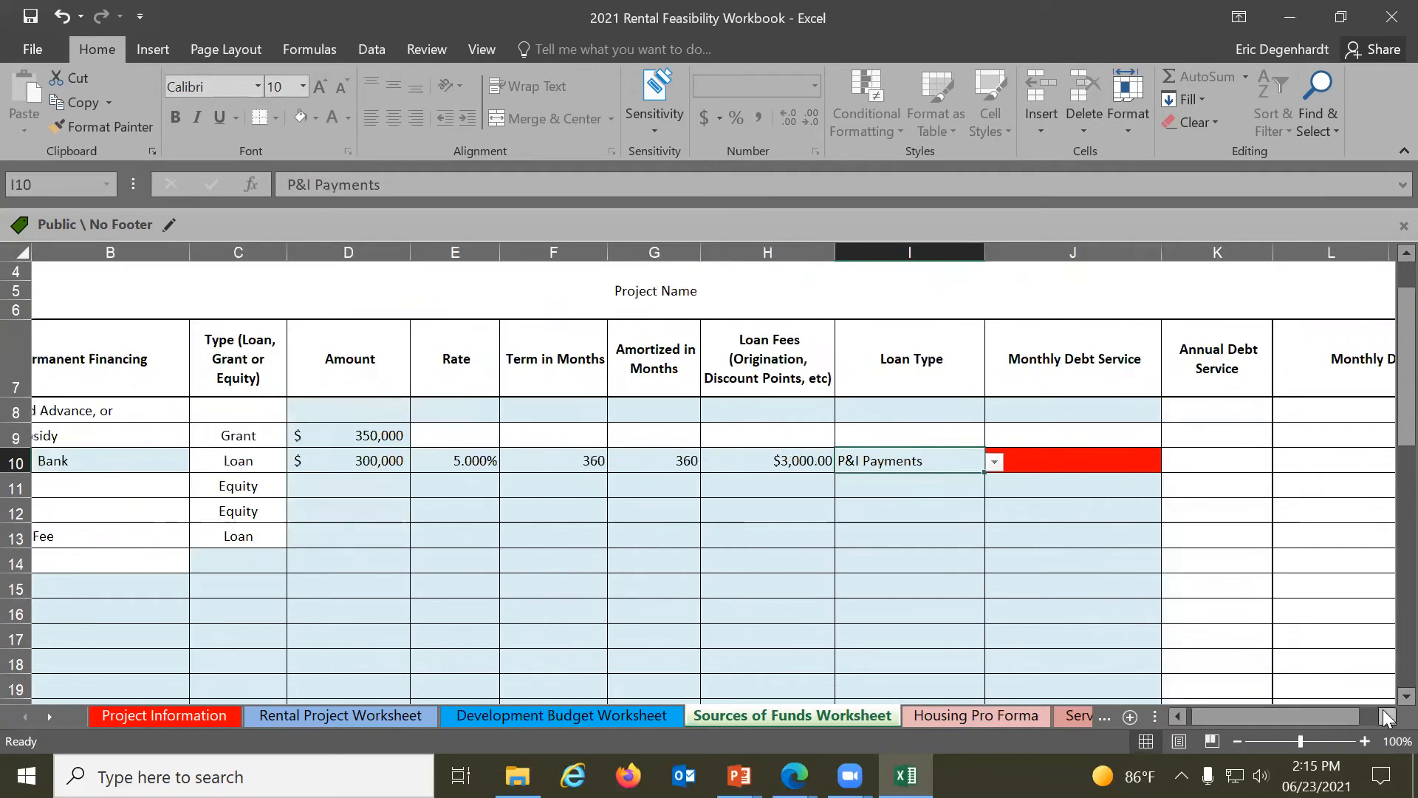
click(995, 461)
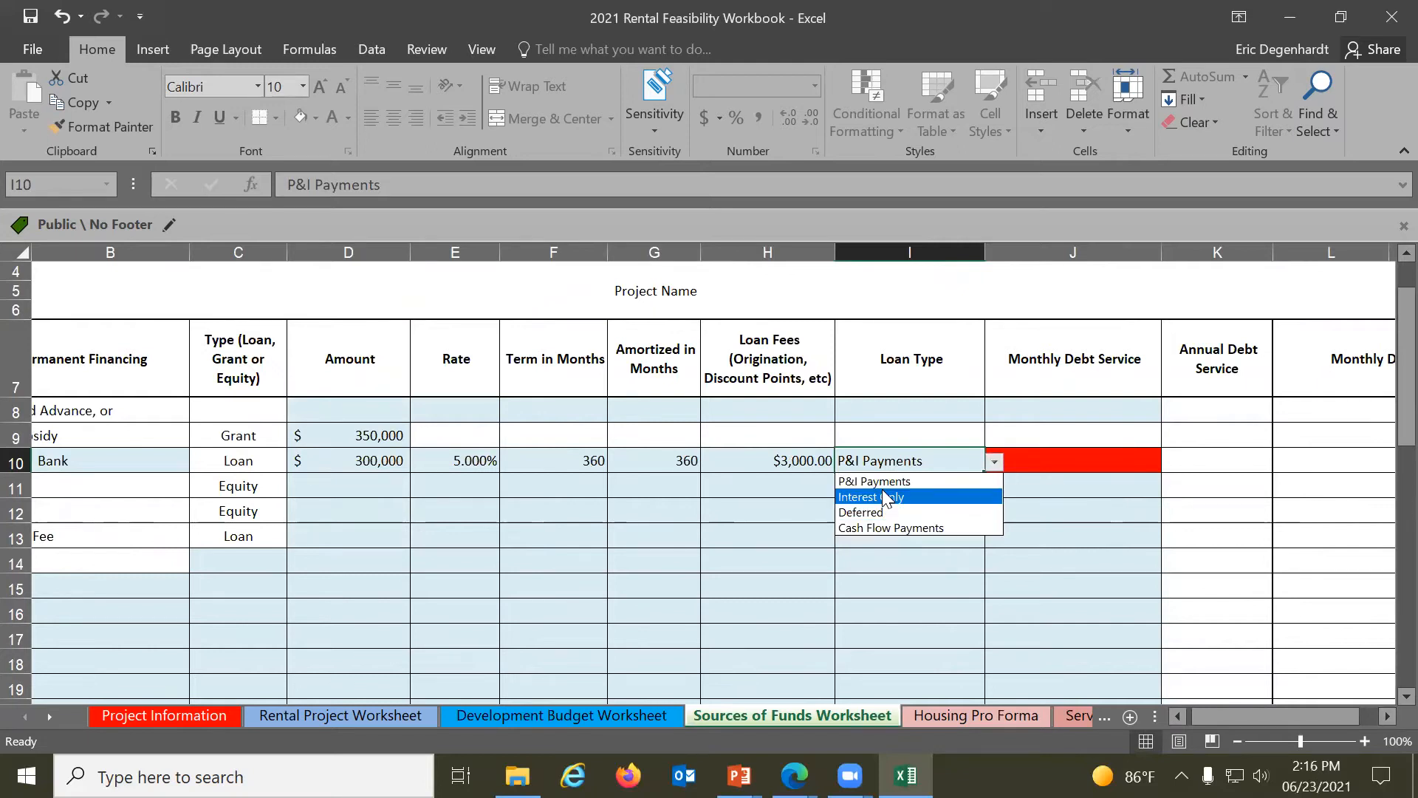
click(1076, 454)
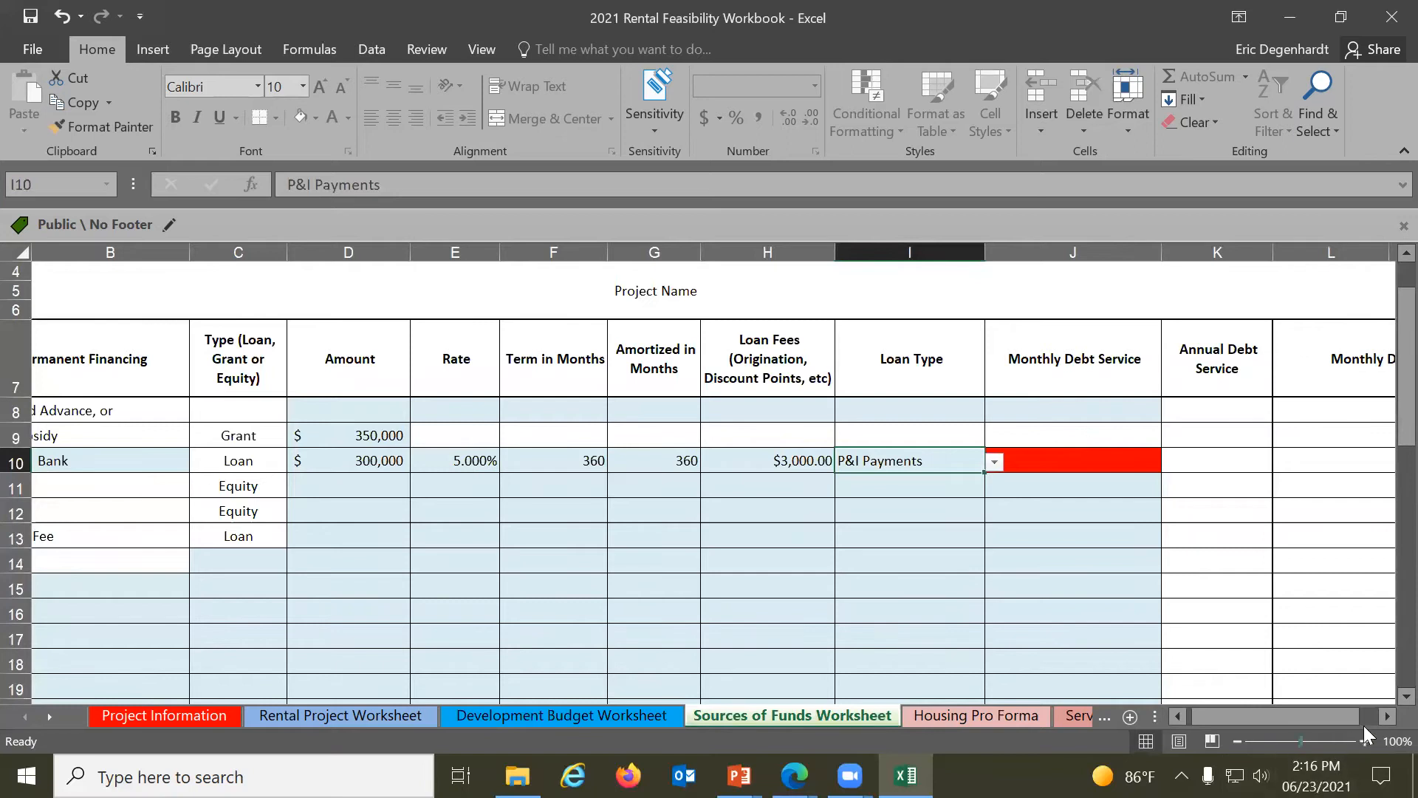
Enter 1610.46 as the Permanent Loan's monthly debt service, matching its validation figure
click(1385, 716)
click(1385, 716)
click(1386, 716)
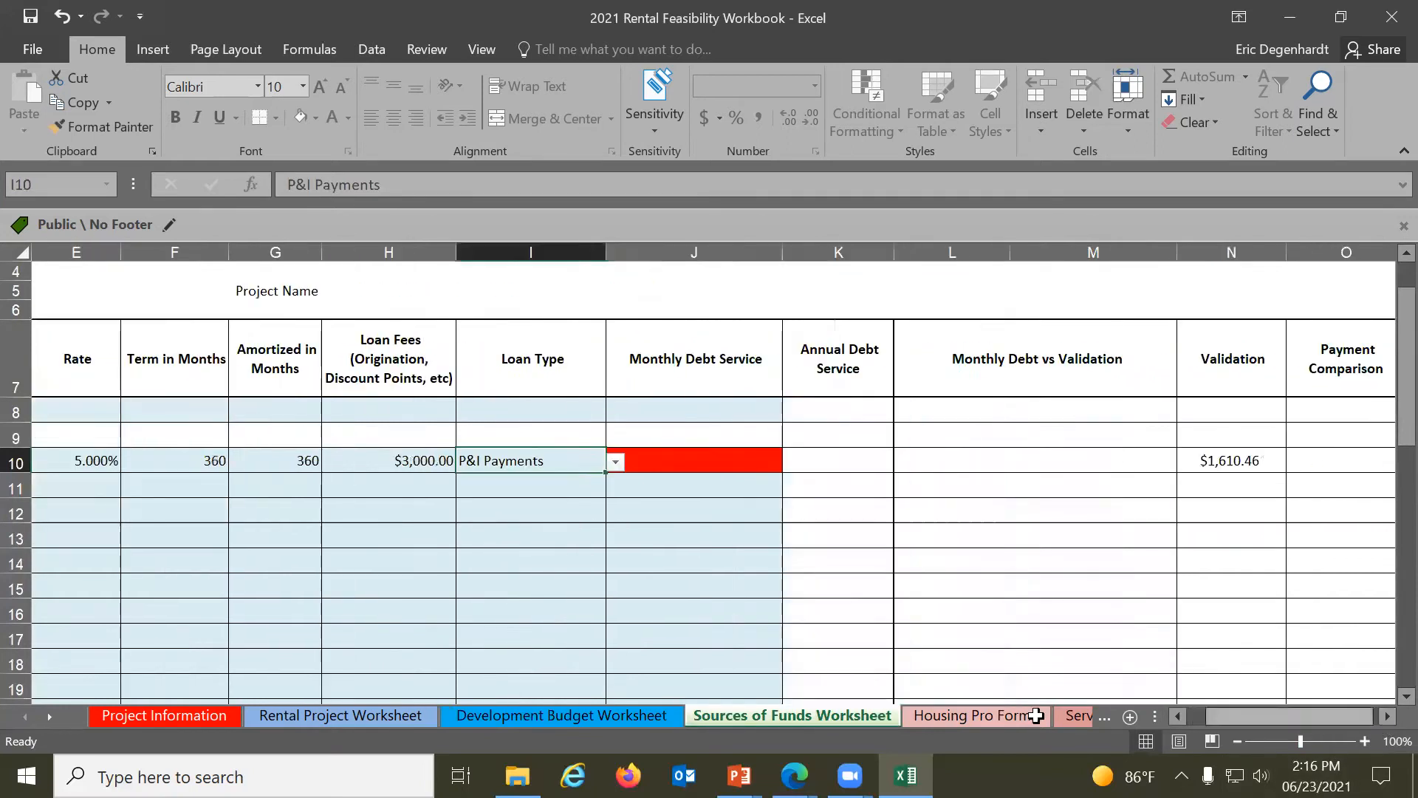
click(714, 463)
text(1,610.46)
key(Return)
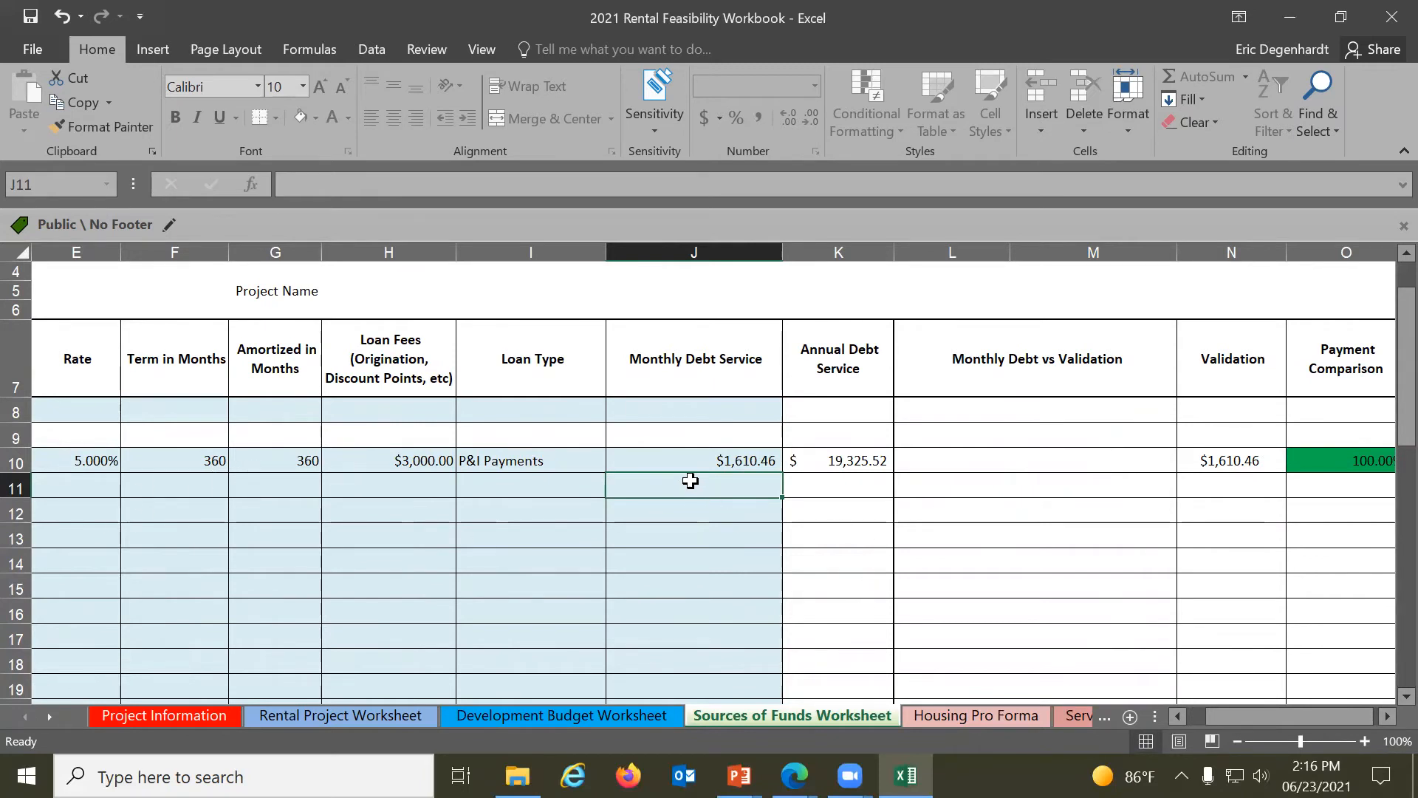
click(695, 459)
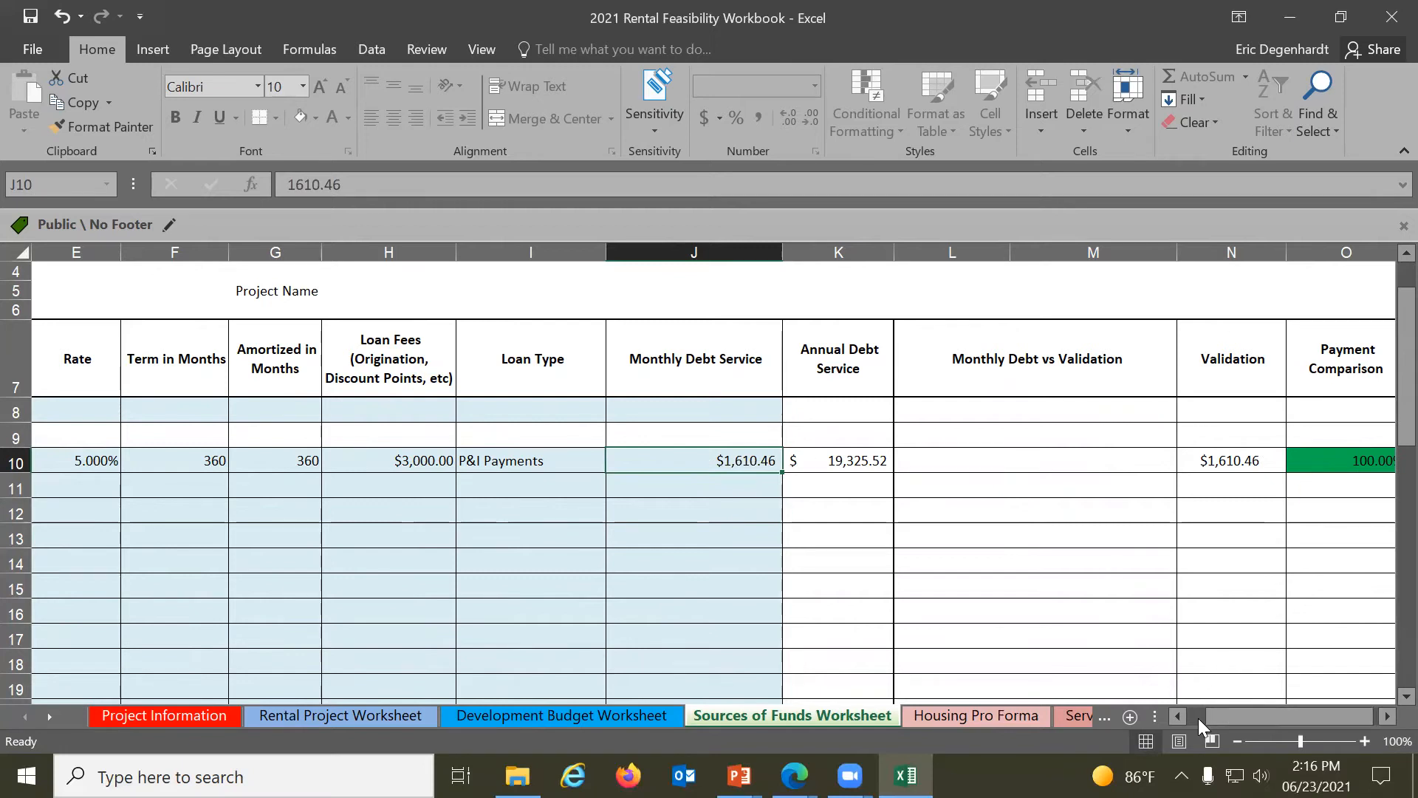
Compare the residential sources with the Development Budget Worksheet's total residential costs and enter 95000 as the Owner Equity amount
drag(1222, 709, 1179, 716)
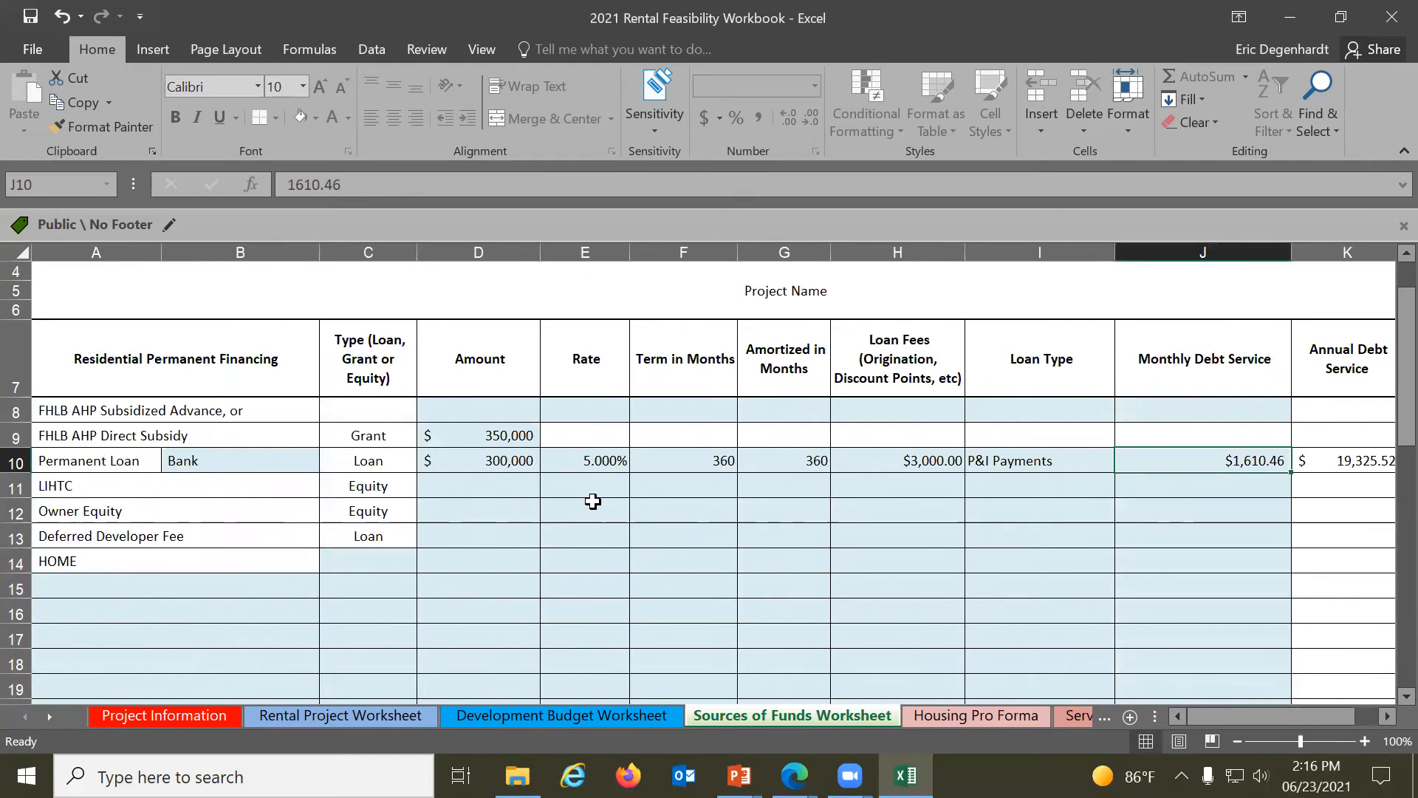
scroll(517, 543, down, 1)
scroll(517, 547, down, 1)
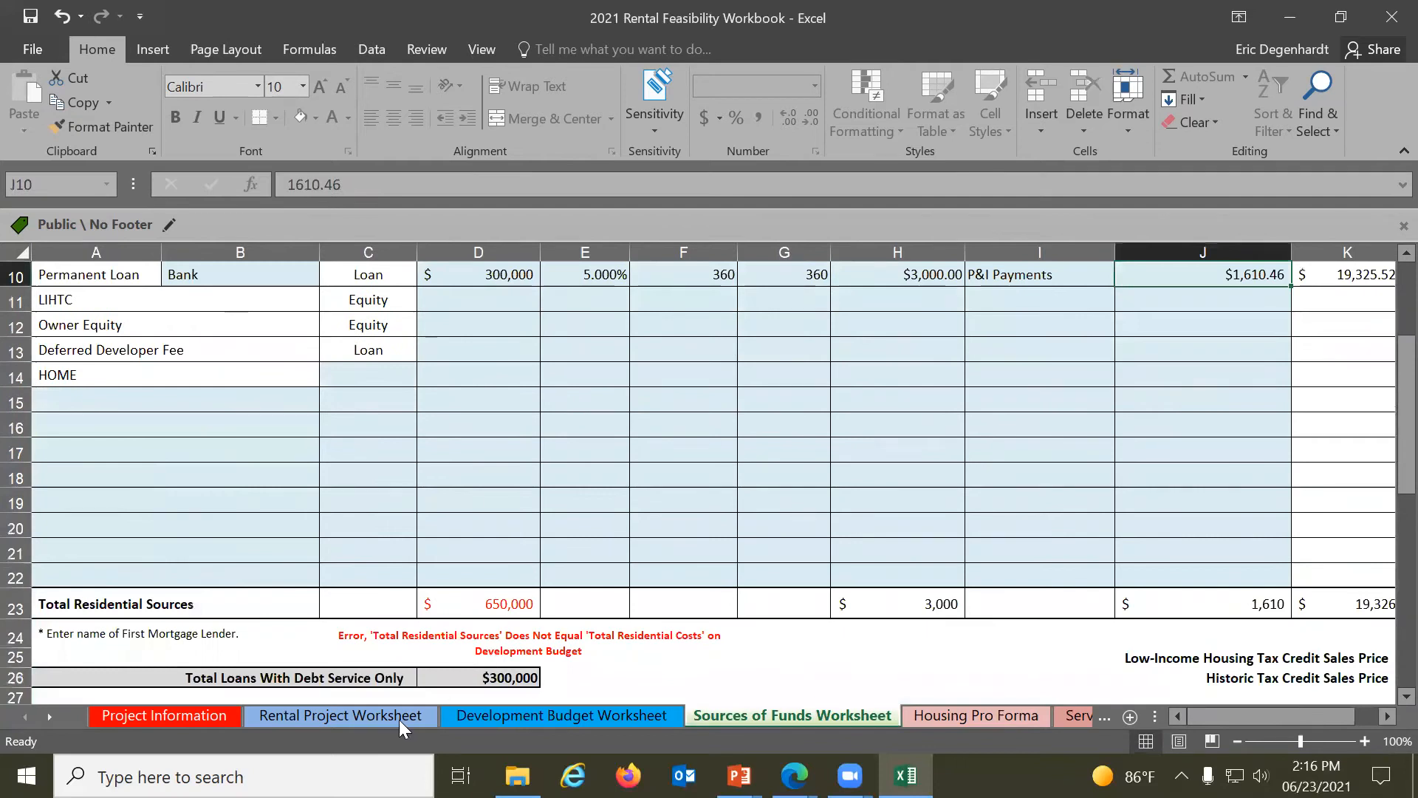
click(534, 714)
scroll(666, 576, down, 11)
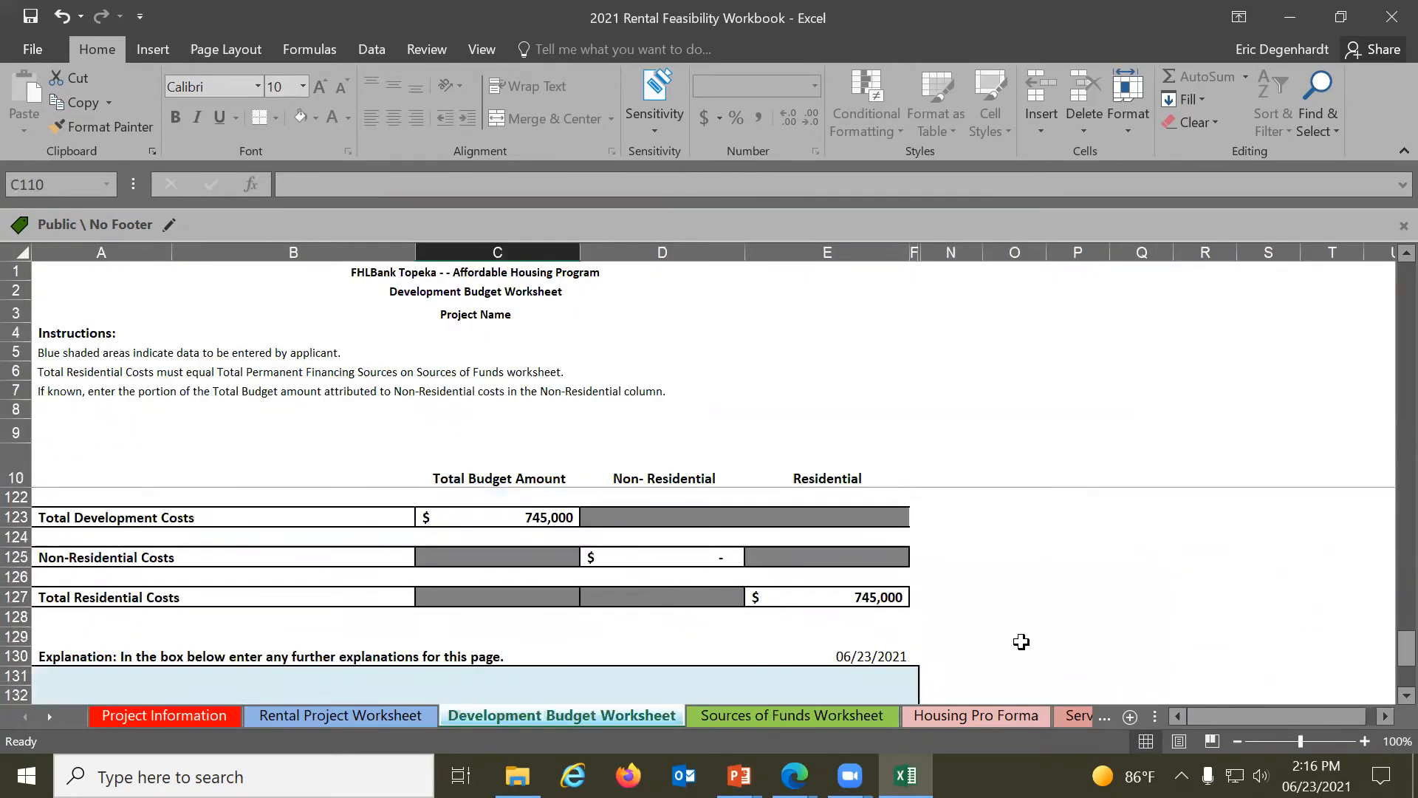
click(792, 717)
click(494, 329)
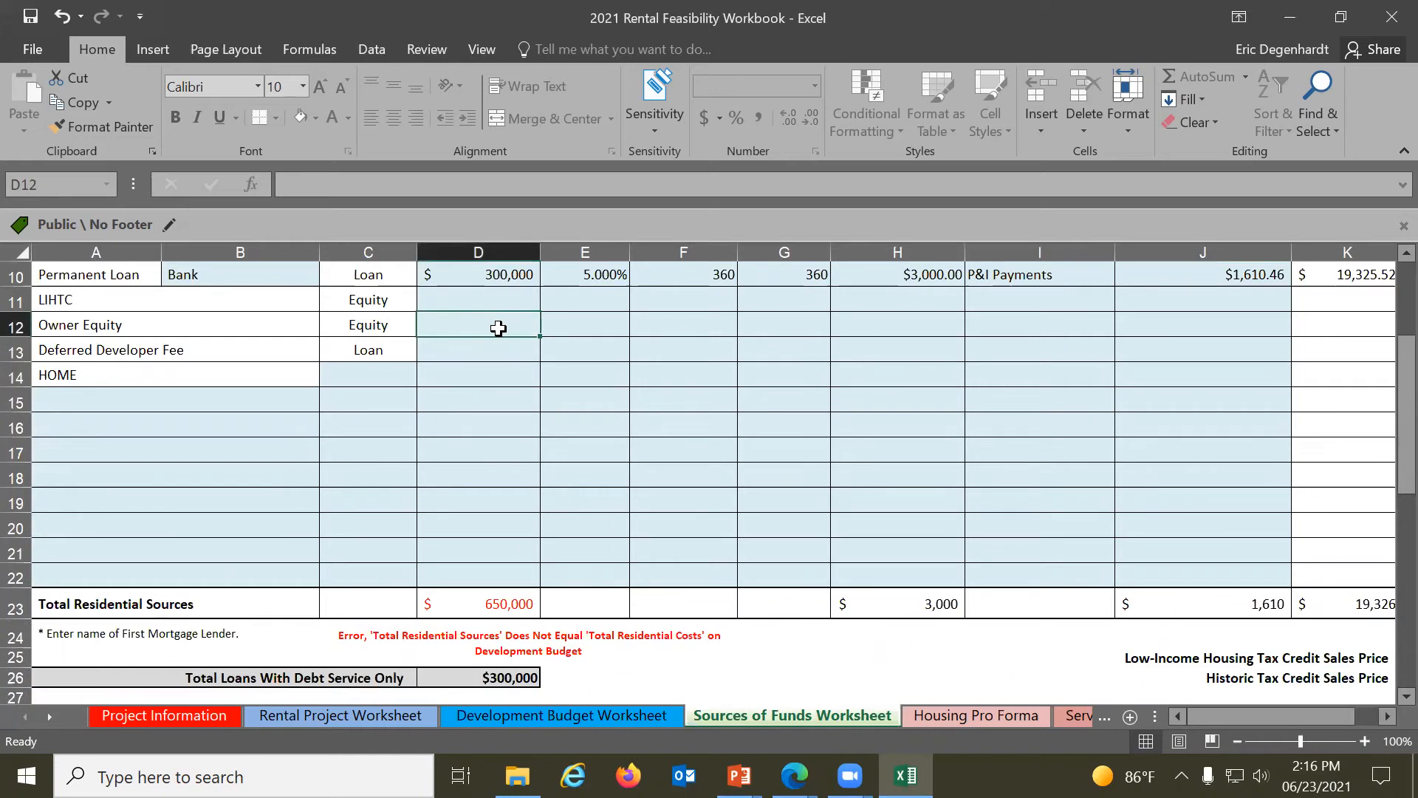
text(95000)
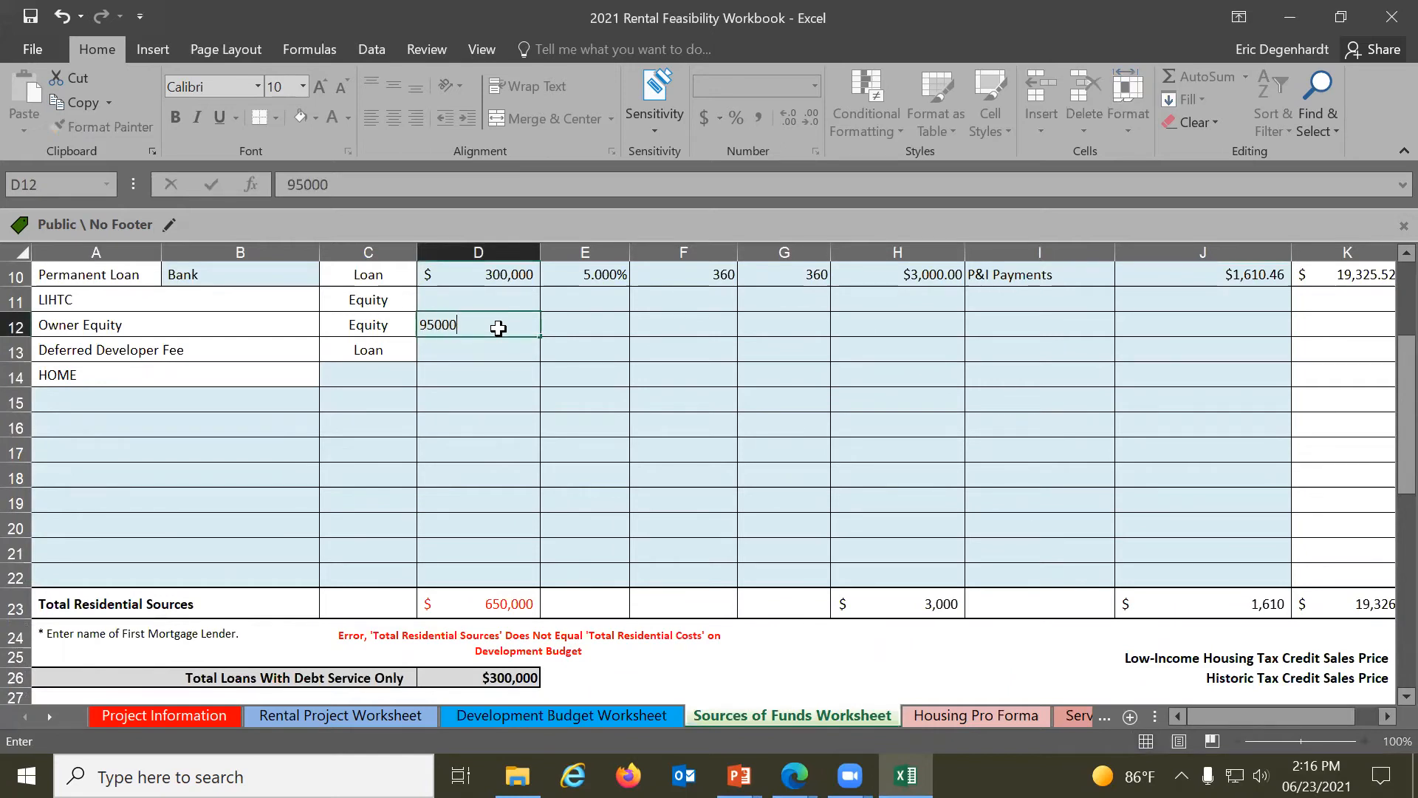
key(Return)
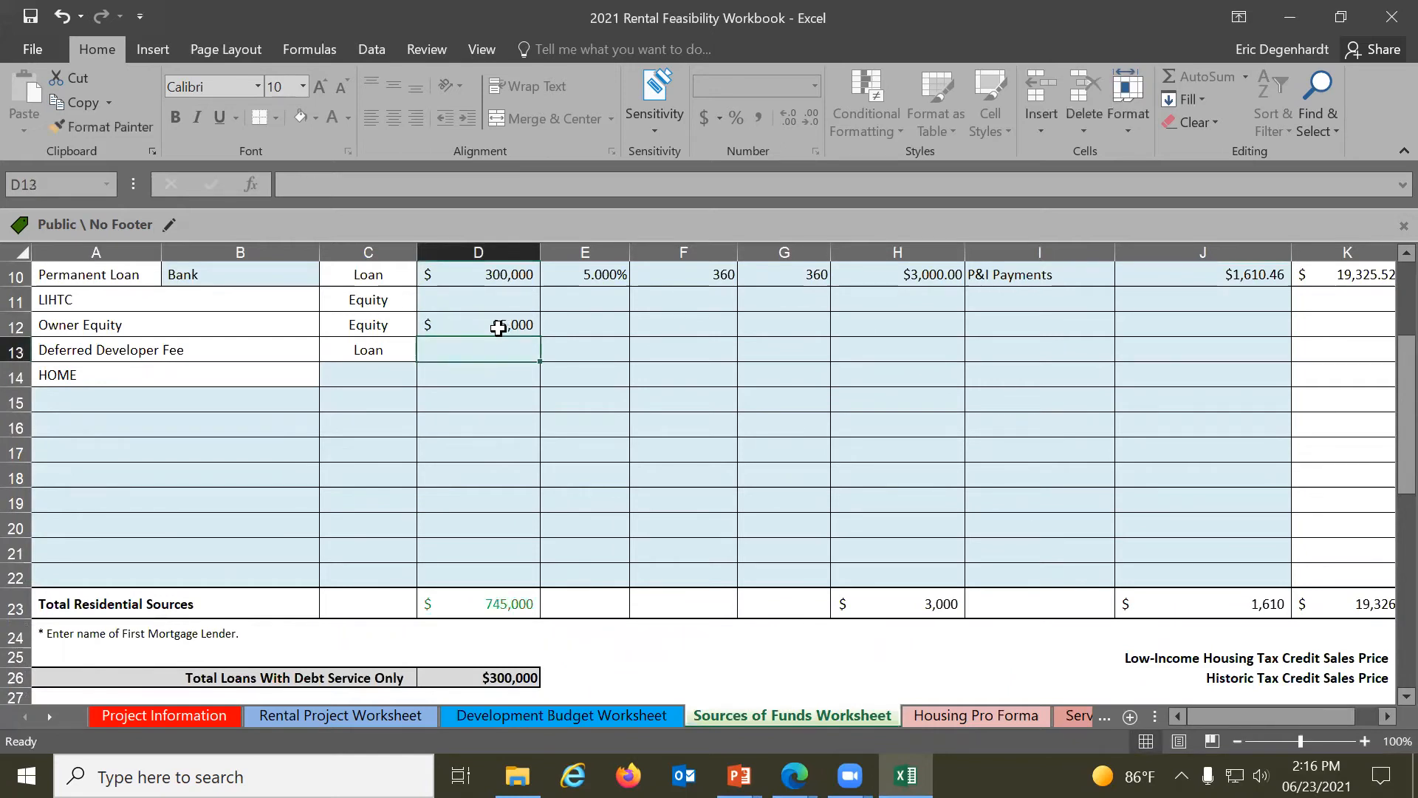
Enter Bank Loan as the Construction Loan's lender name in the Construction/Interim Financing section
scroll(583, 554, down, 3)
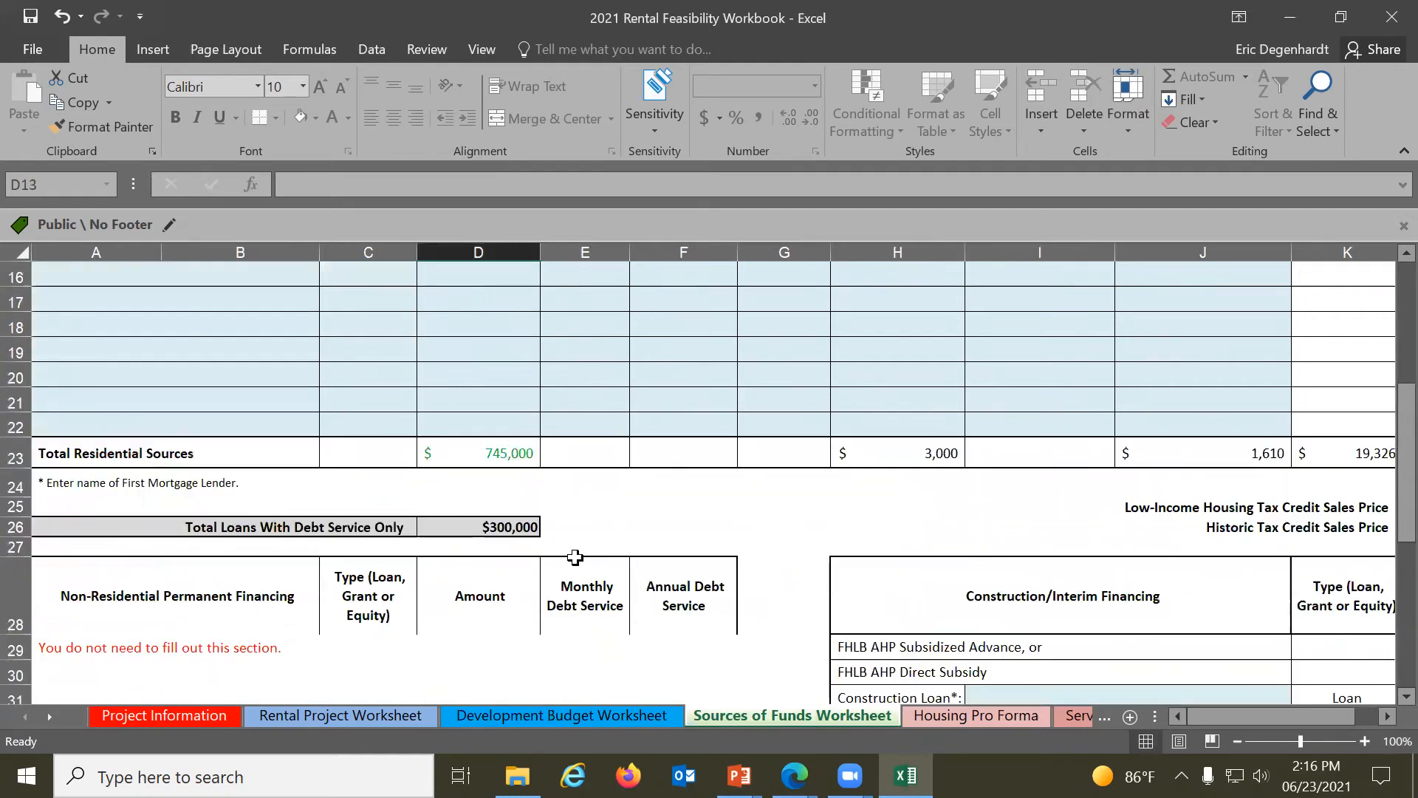
scroll(598, 545, down, 1)
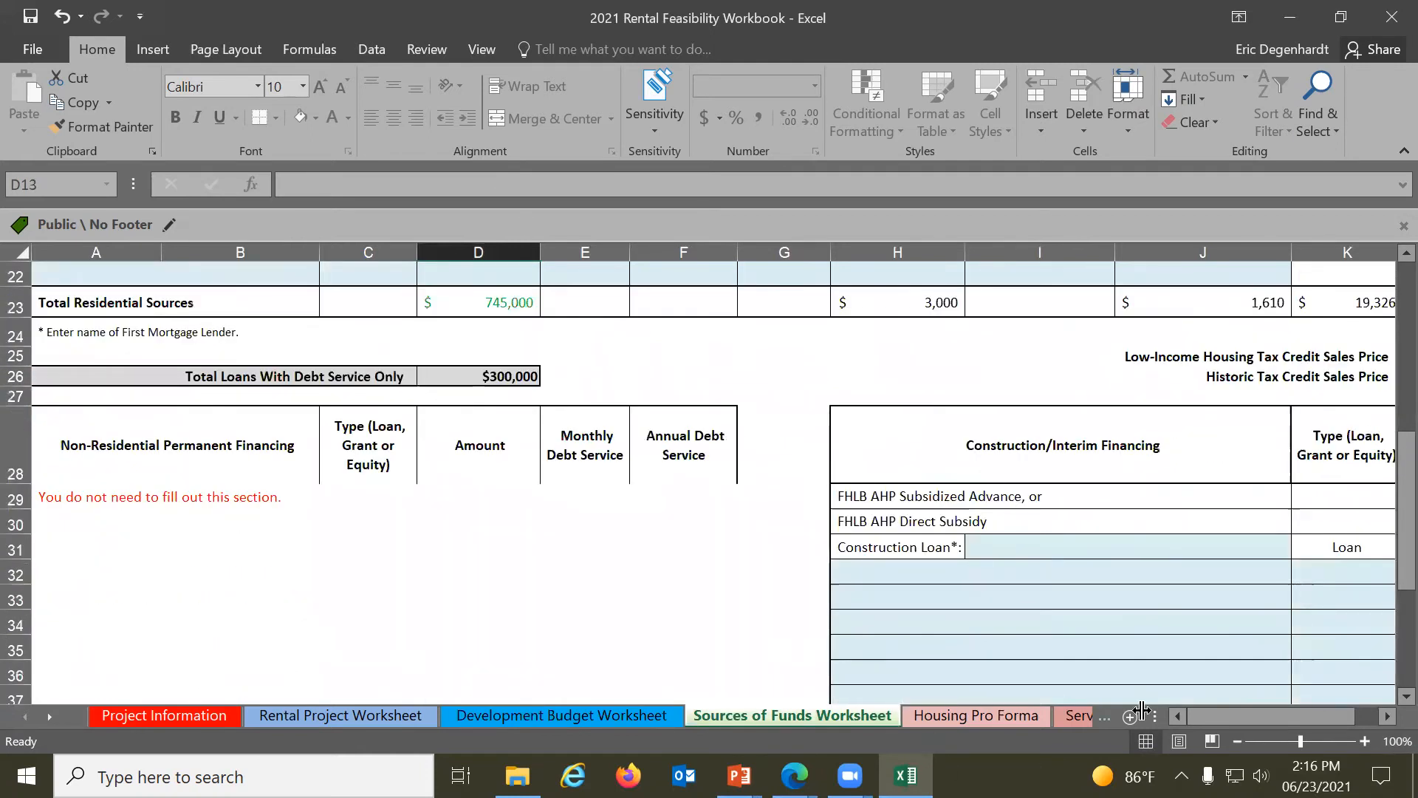
drag(1211, 717, 1255, 713)
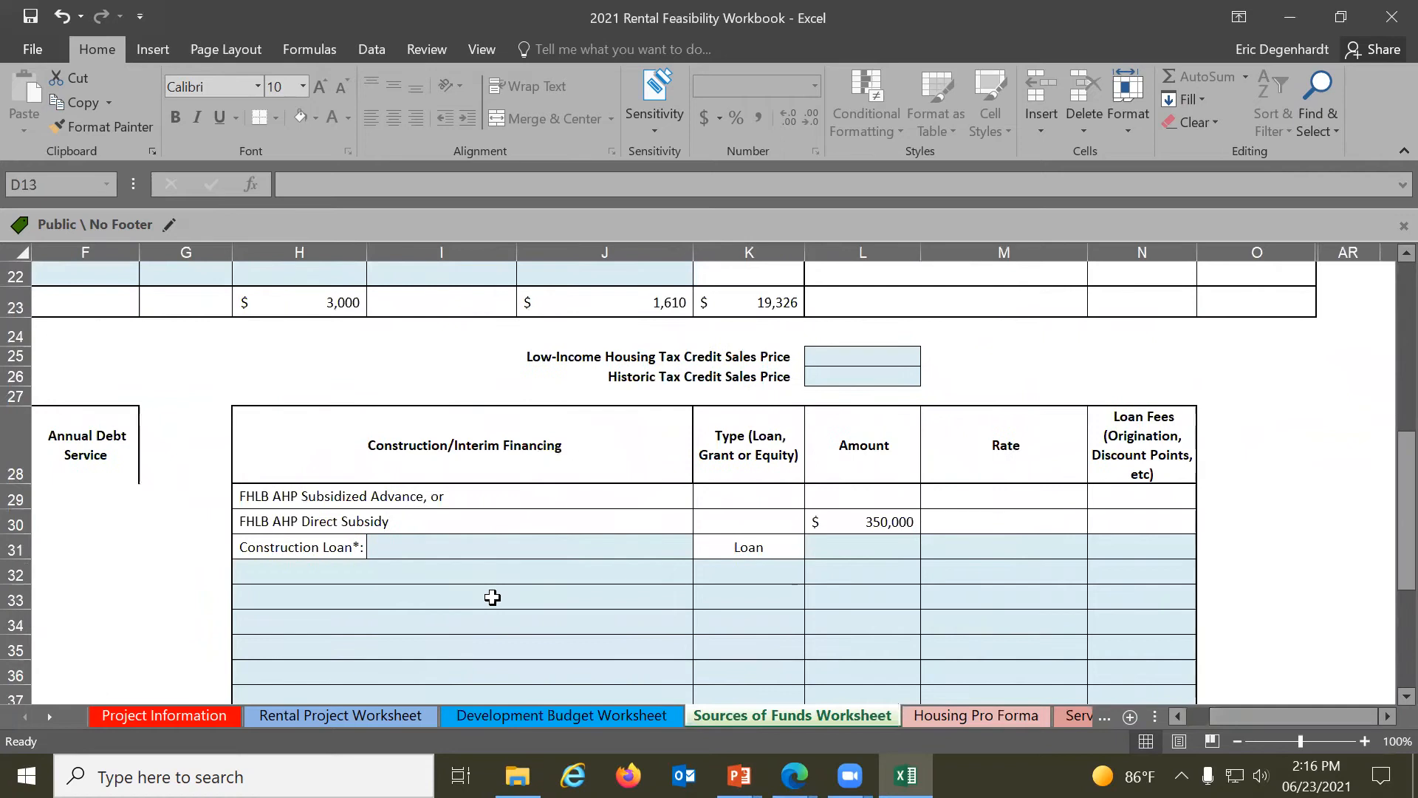
click(475, 547)
text(La)
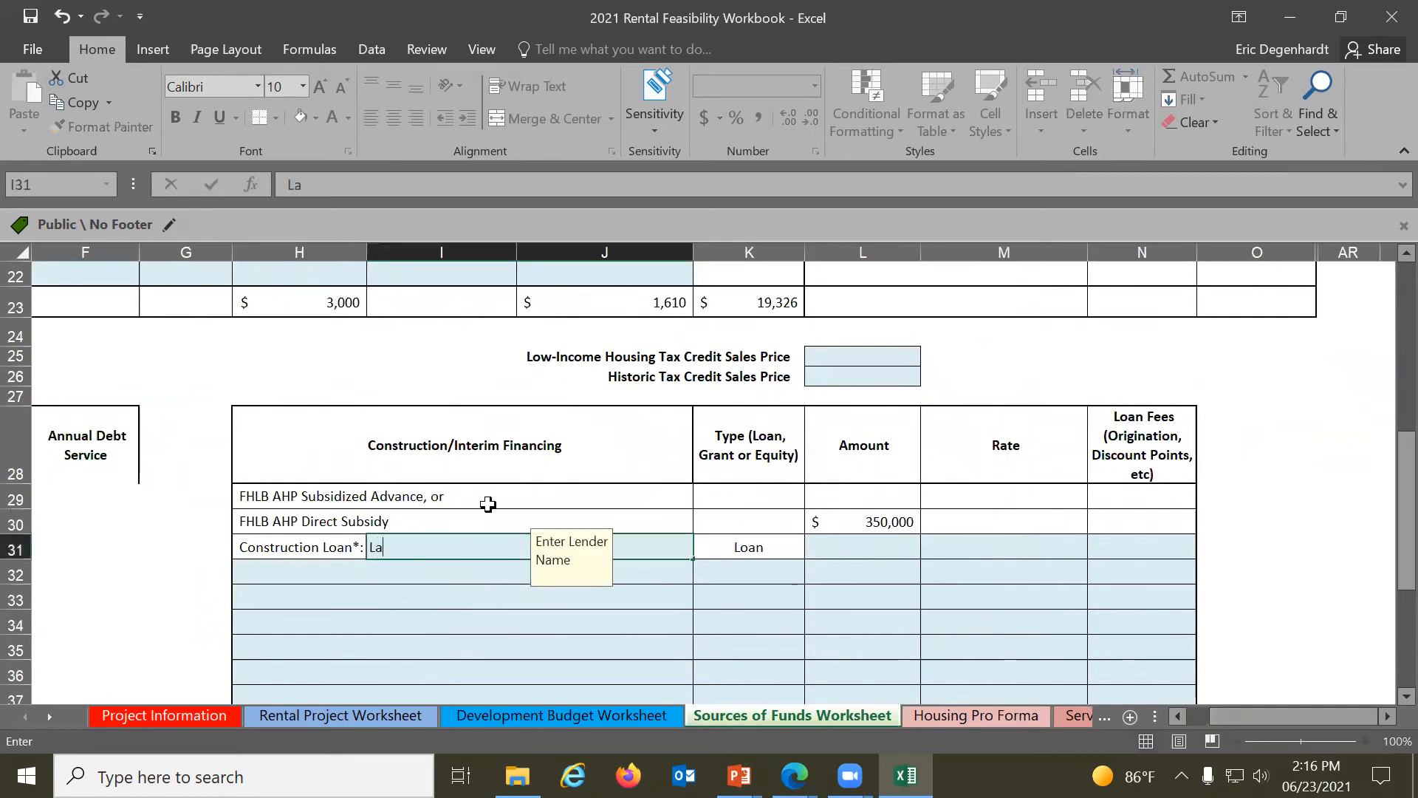
text(Oan)
key(BackSpace)
key(BackSpace)
key(BackSpace)
text(Bank Loan)
key(Tab)
Set the Construction Loan to an amount of 400000, a 2% rate and loan fees of 2000
text(4000)
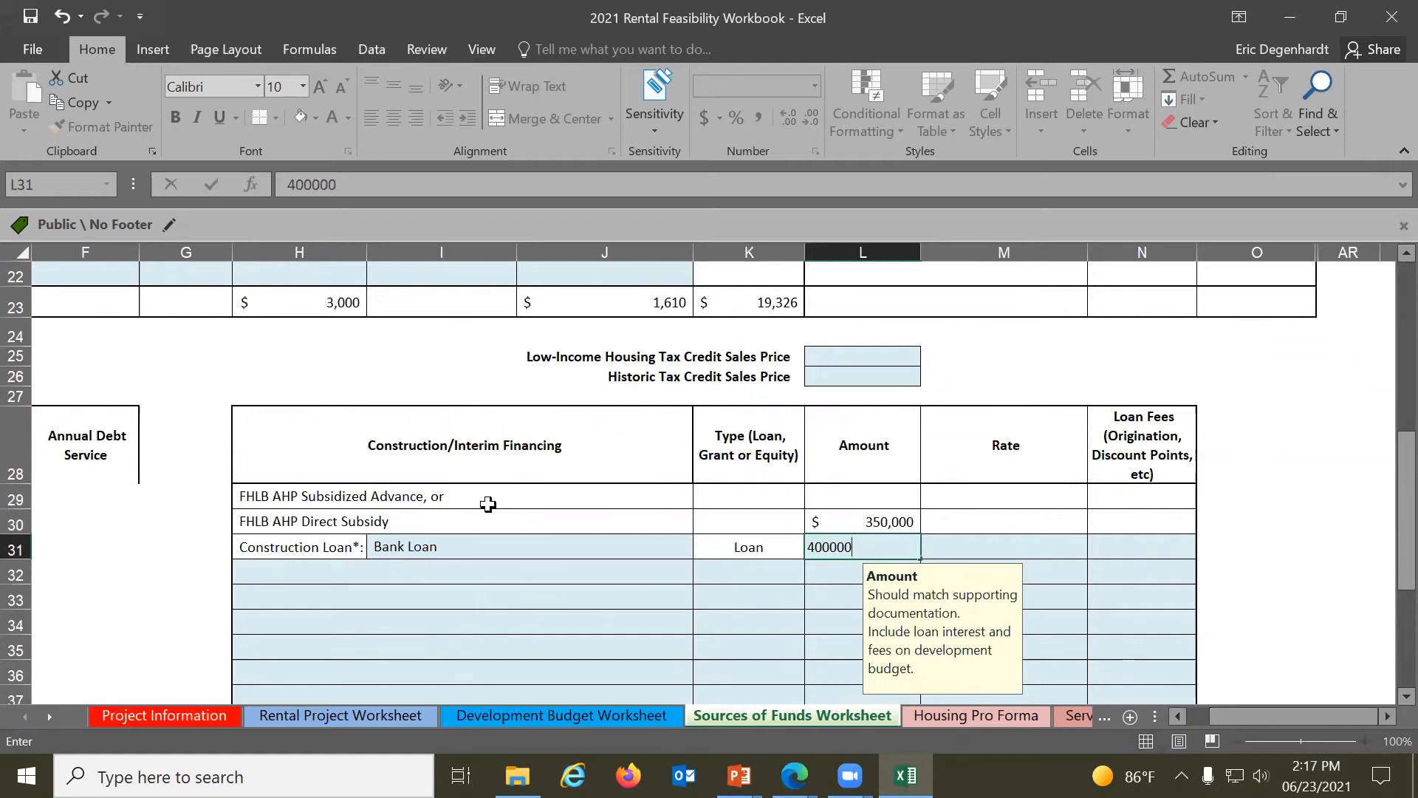
key(Tab)
text(2)
key(Tab)
text(200)
key(Return)
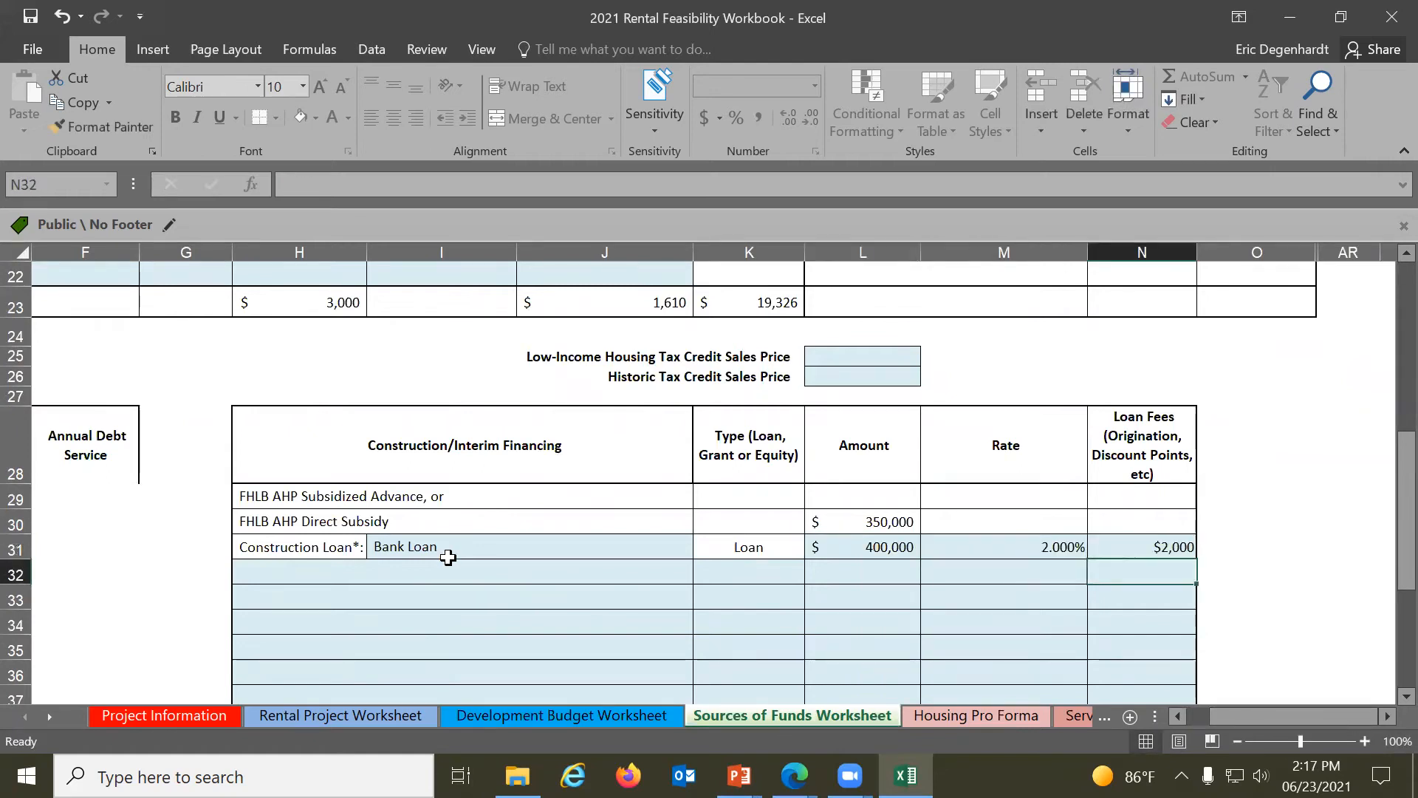
Review the total construction sources and loan fees, and compare them with the total residential sources
scroll(447, 550, down, 3)
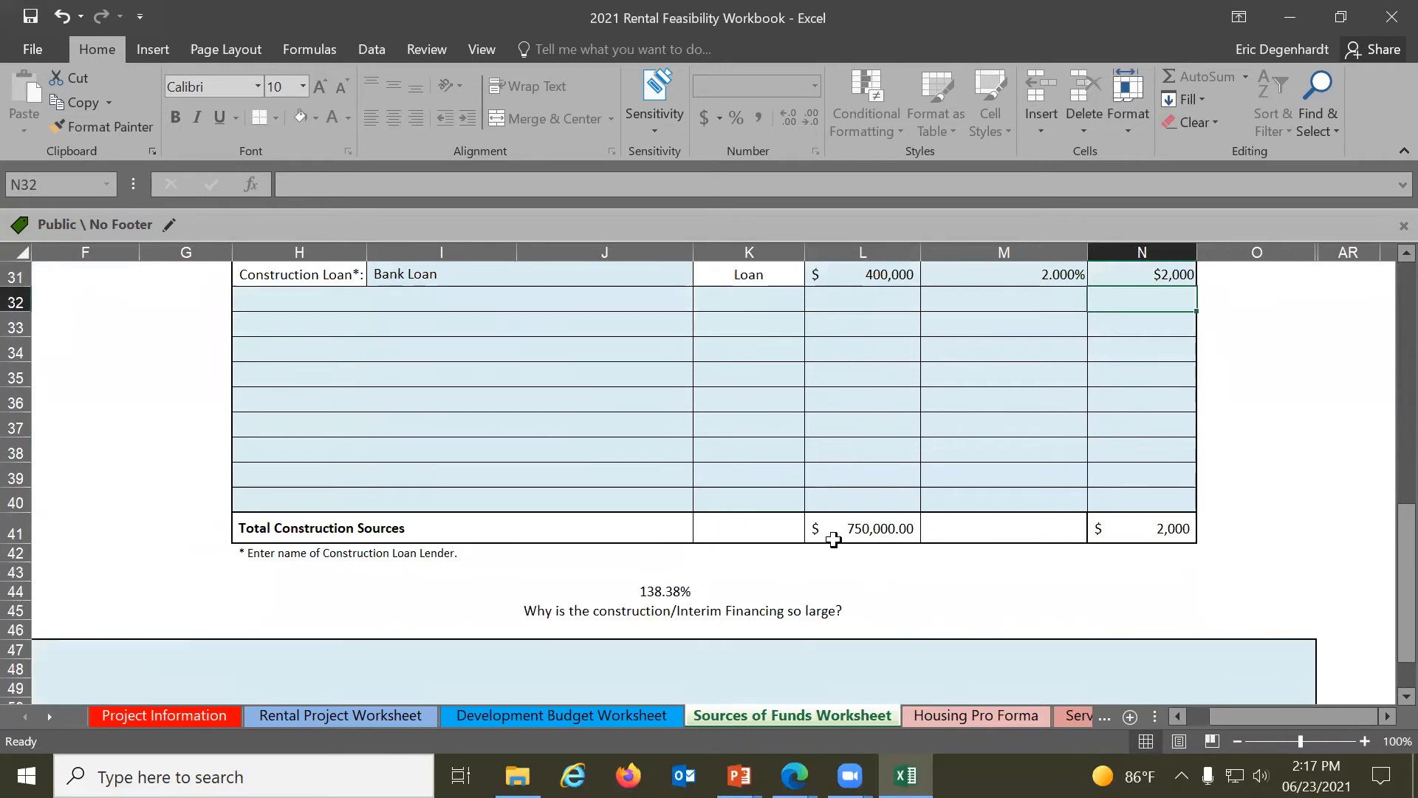
scroll(712, 579, up, 2)
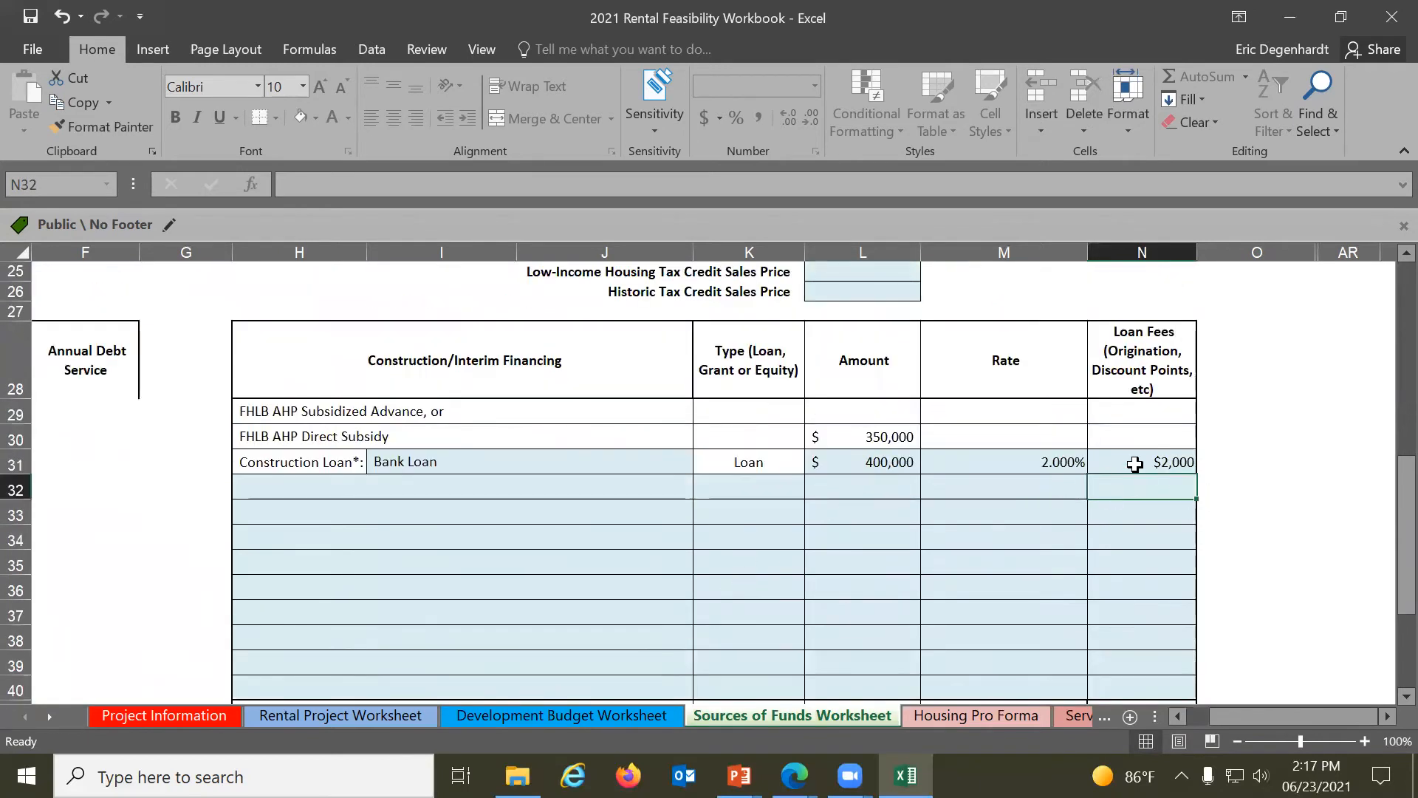
scroll(850, 541, down, 3)
scroll(830, 548, up, 3)
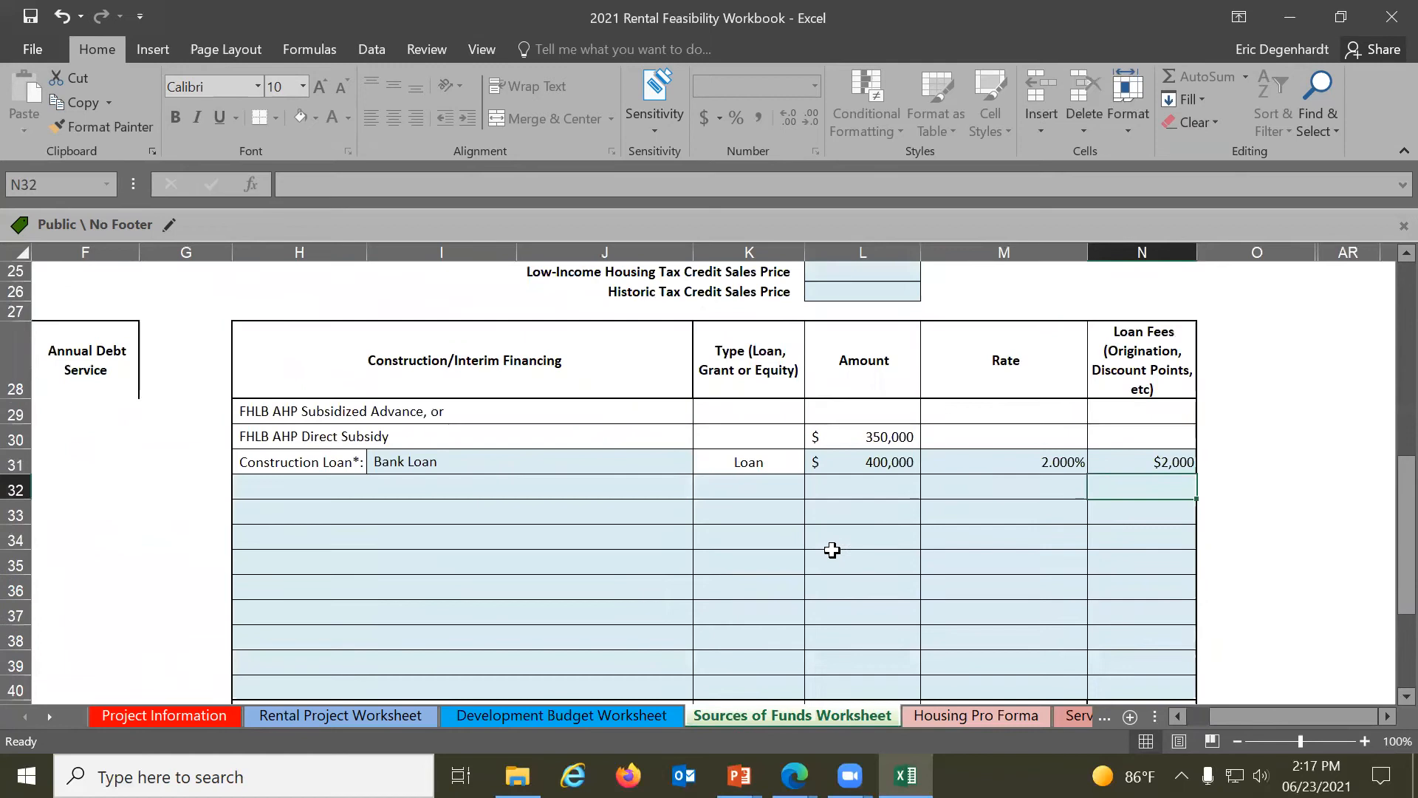
scroll(900, 487, down, 3)
scroll(468, 655, up, 6)
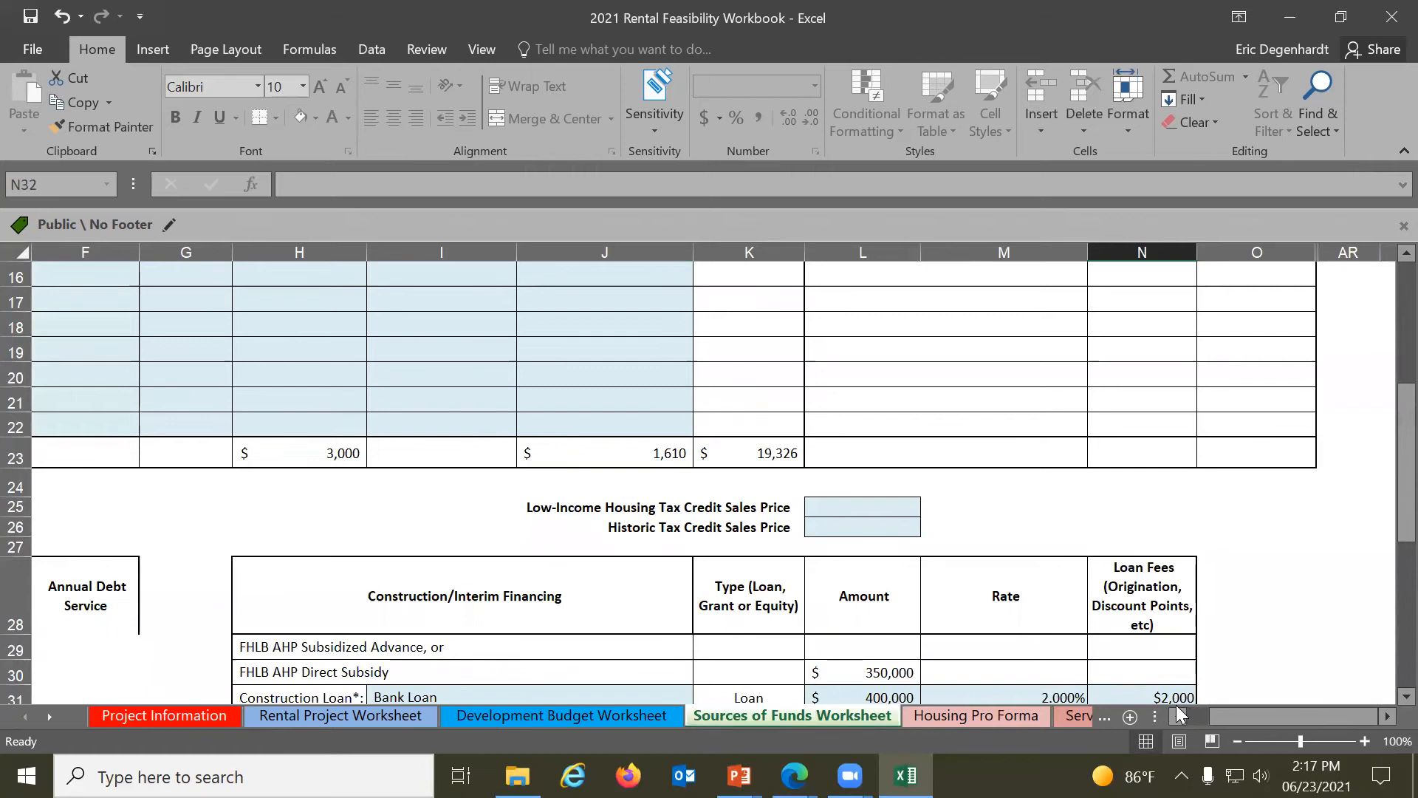
drag(1177, 715, 1177, 715)
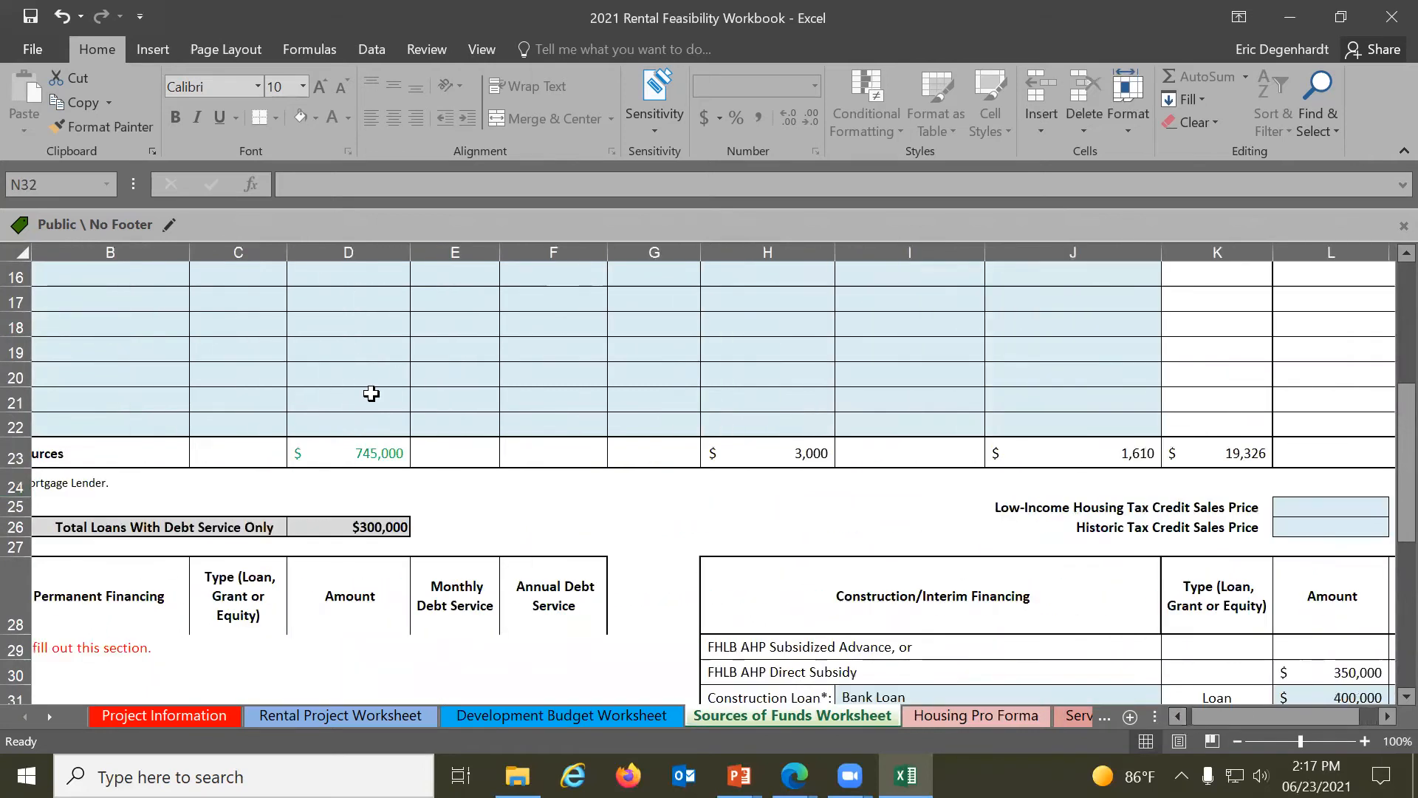
scroll(371, 393, down, 5)
scroll(1146, 503, up, 1)
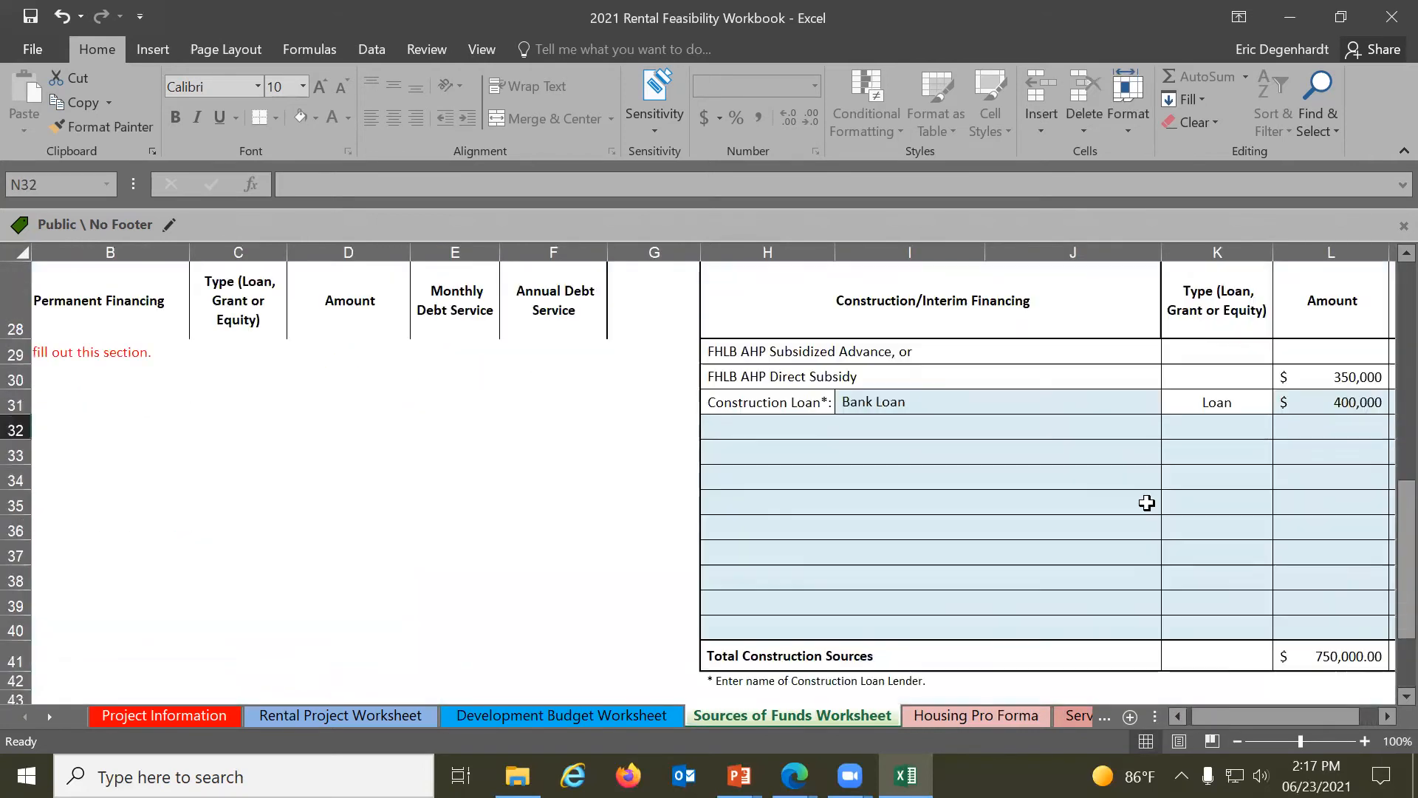
Examine the construction financing percentage question, select the page's explanation box, and recheck the construction financing entries
scroll(1127, 601, down, 3)
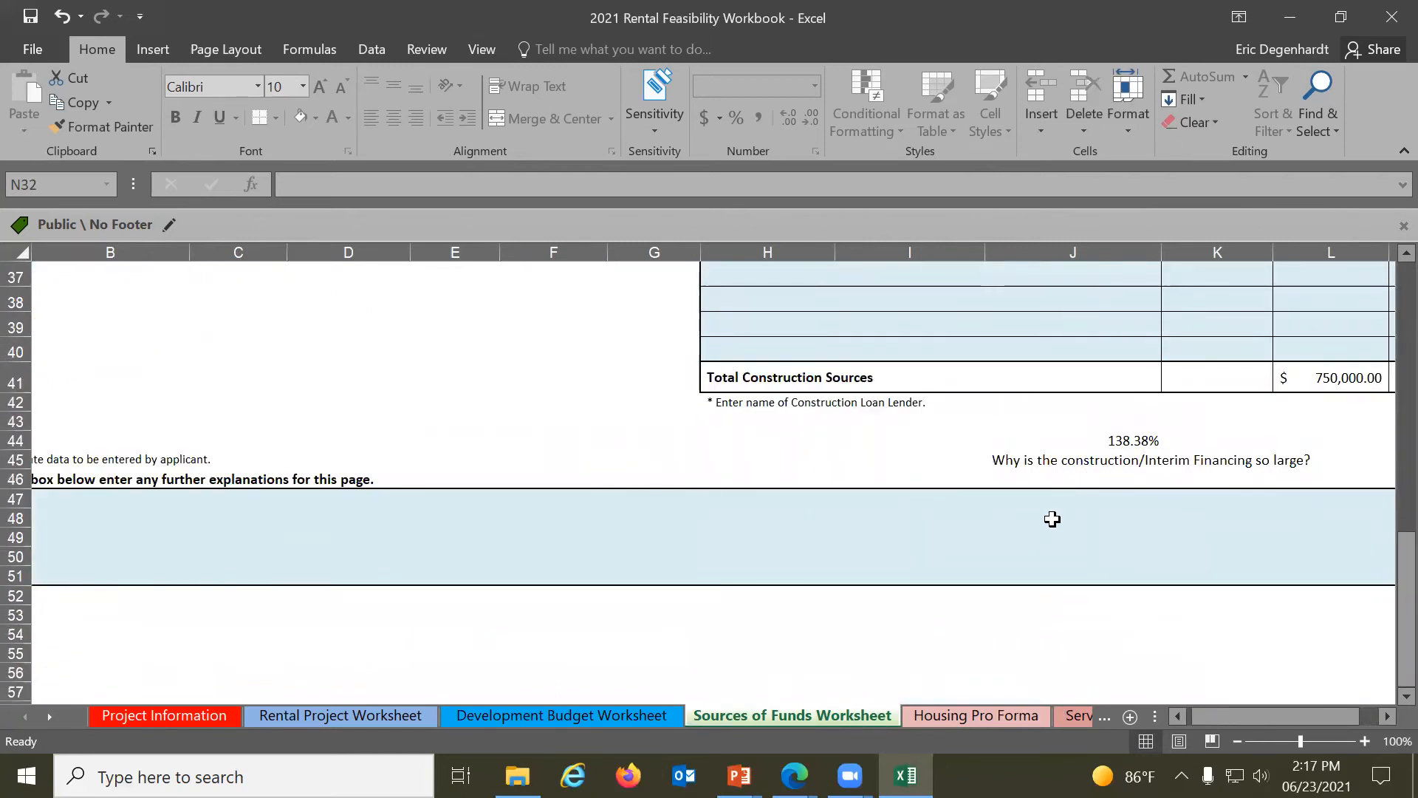
click(931, 543)
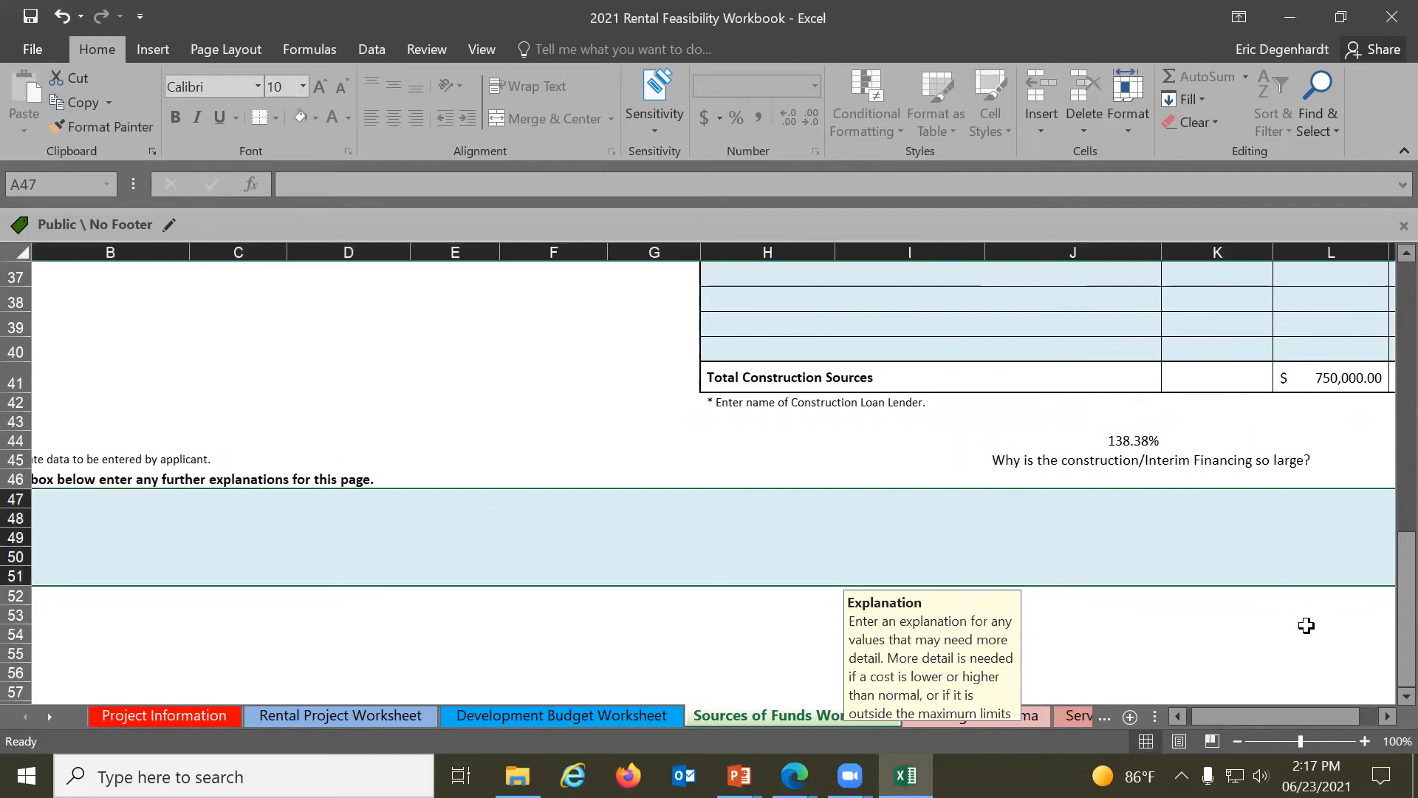
drag(1224, 718, 844, 722)
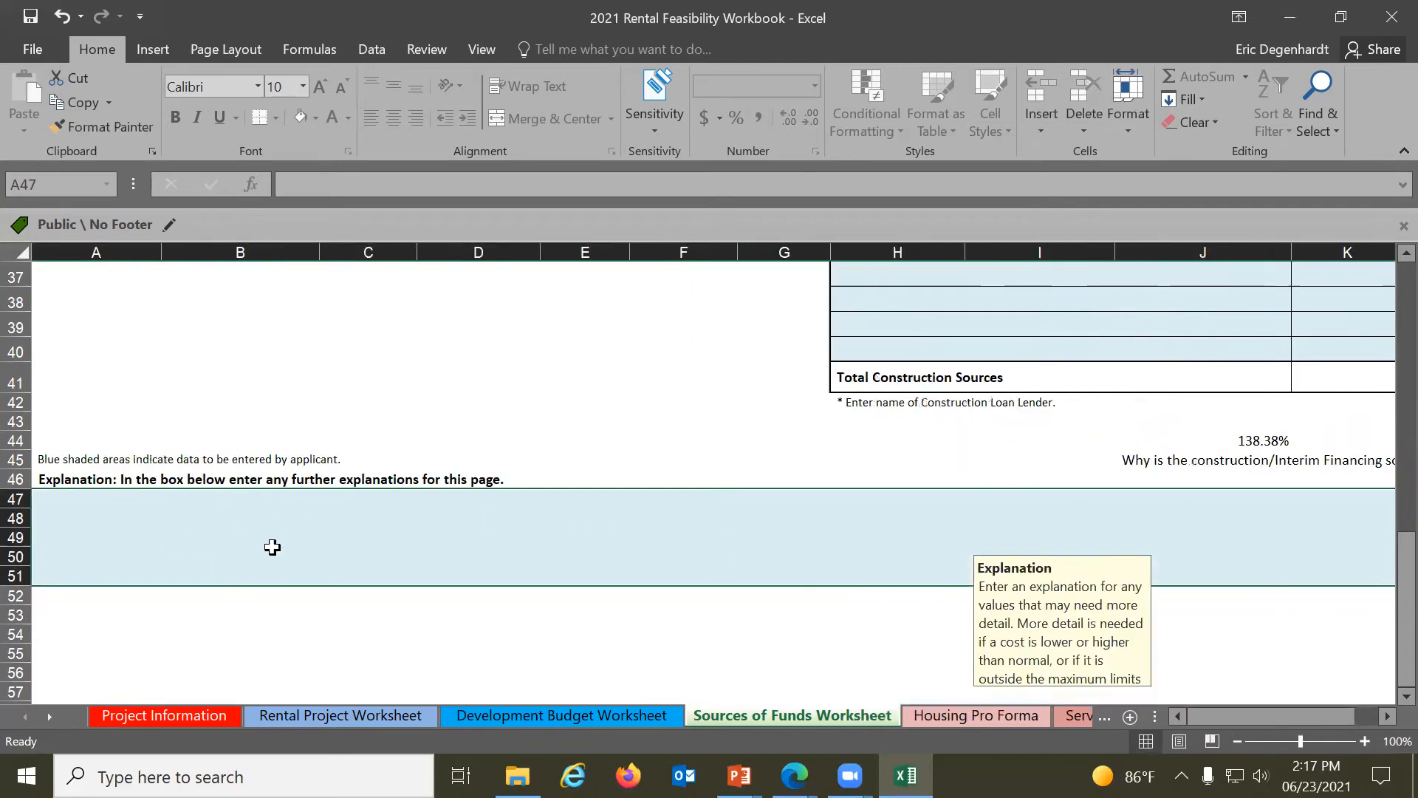
scroll(437, 553, up, 5)
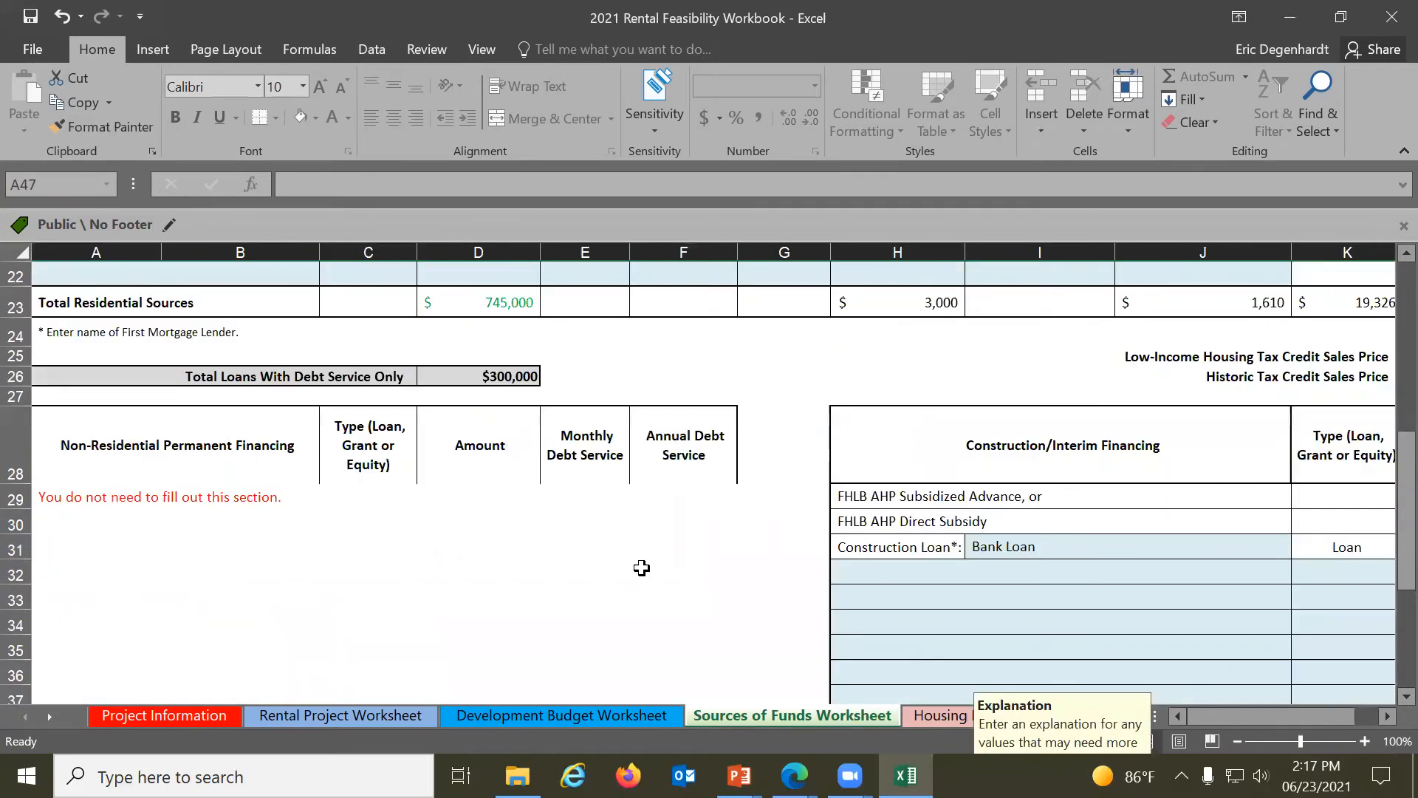
scroll(773, 560, up, 1)
drag(1279, 718, 1366, 718)
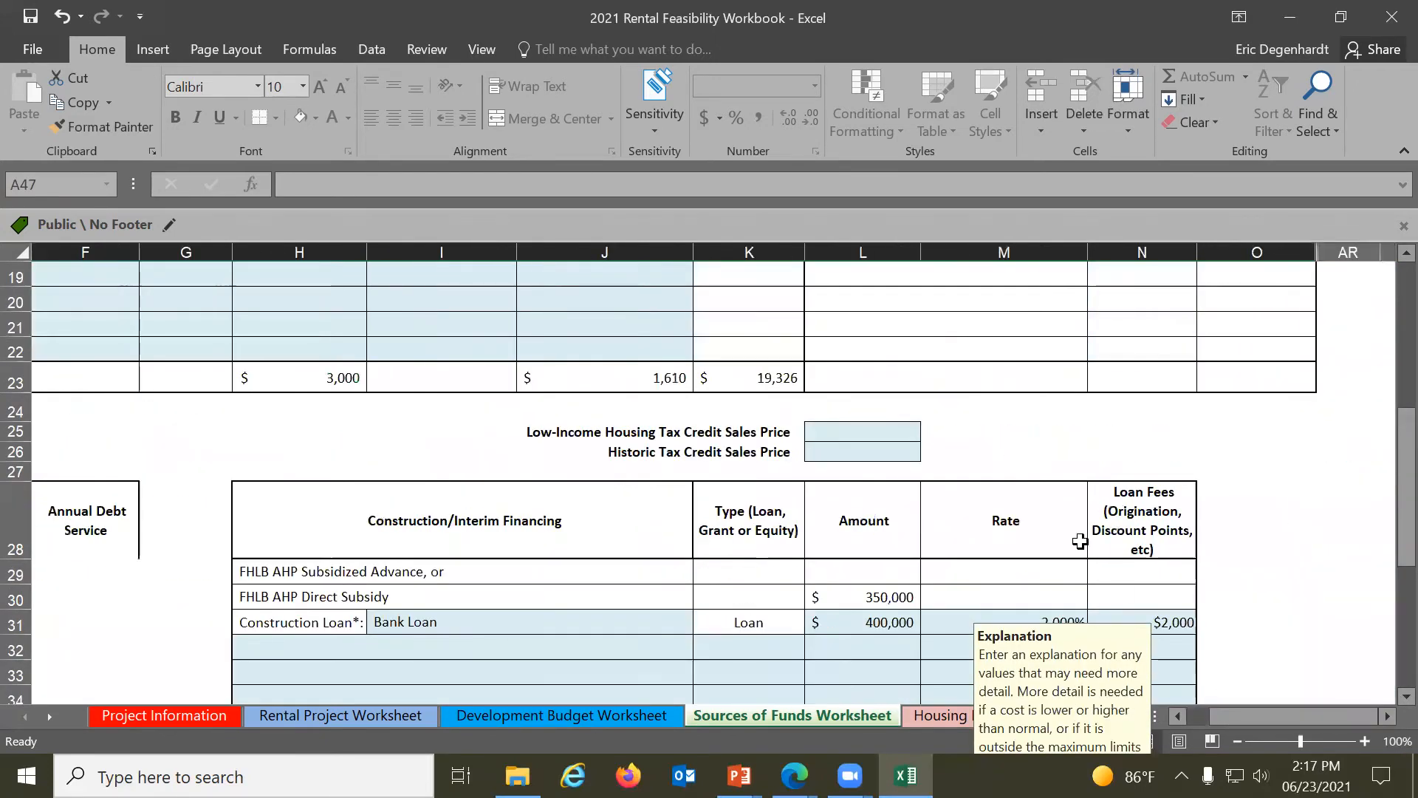
Inspect the Low-Income Housing and Historic Tax Credit Sales Price fields on the Sources of Funds Worksheet
click(867, 429)
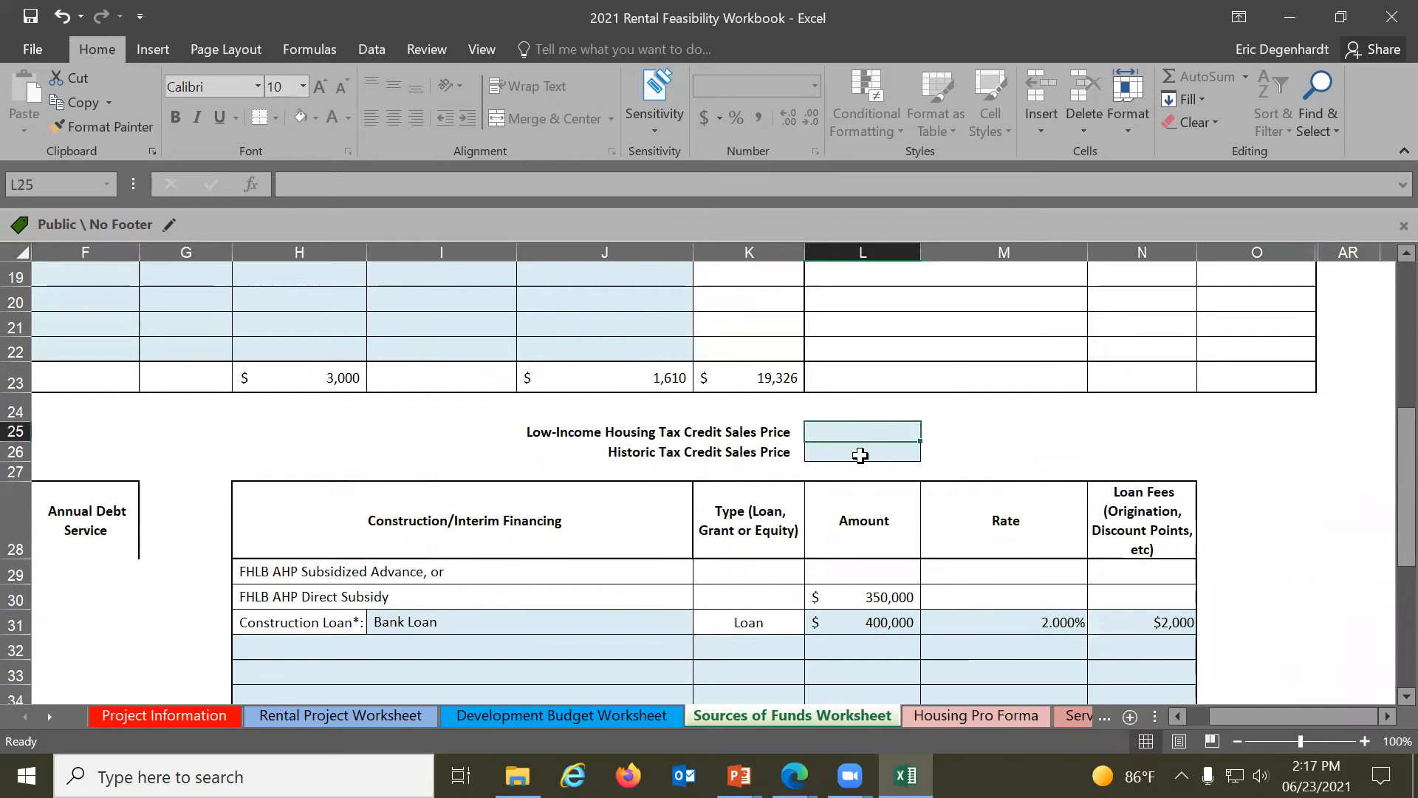
click(860, 456)
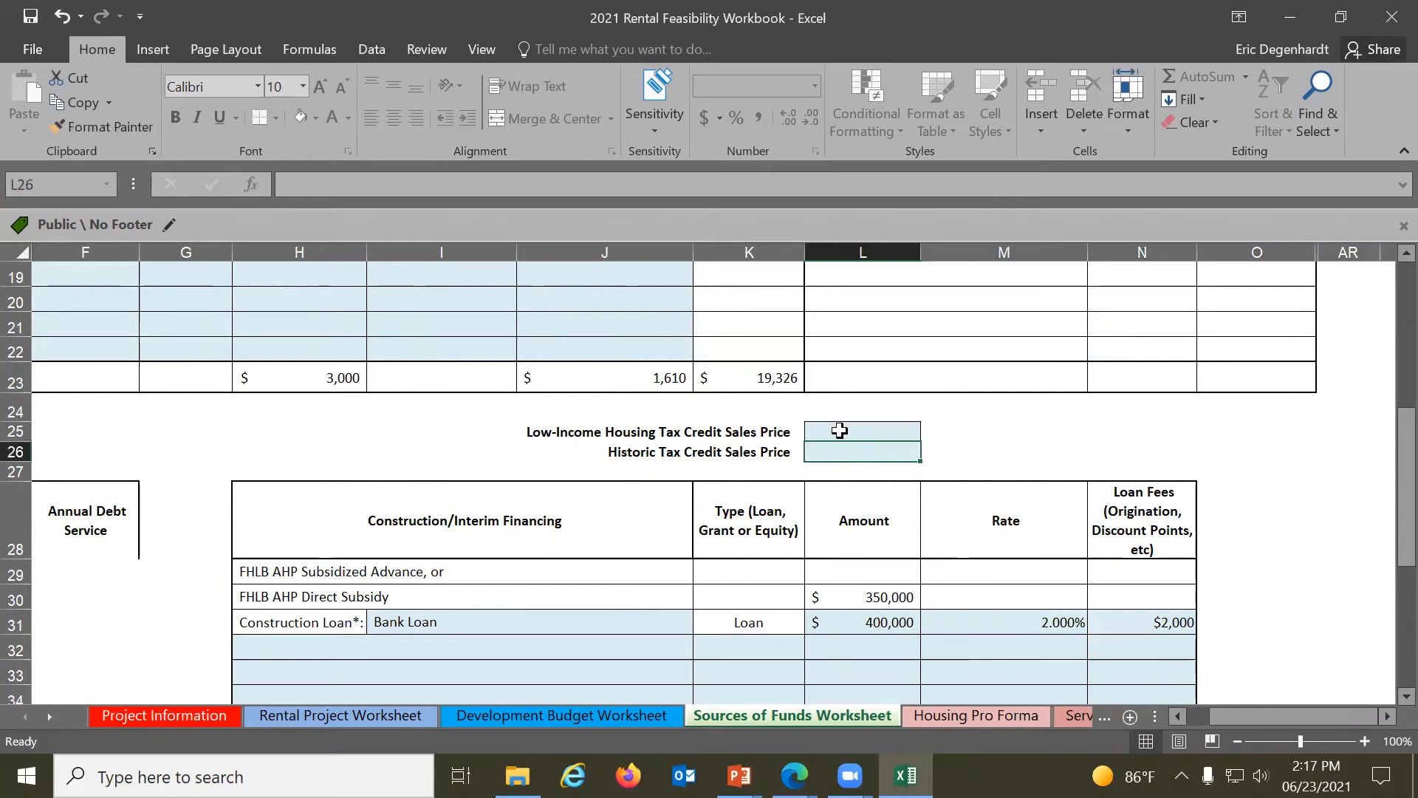
click(841, 432)
click(844, 452)
click(874, 433)
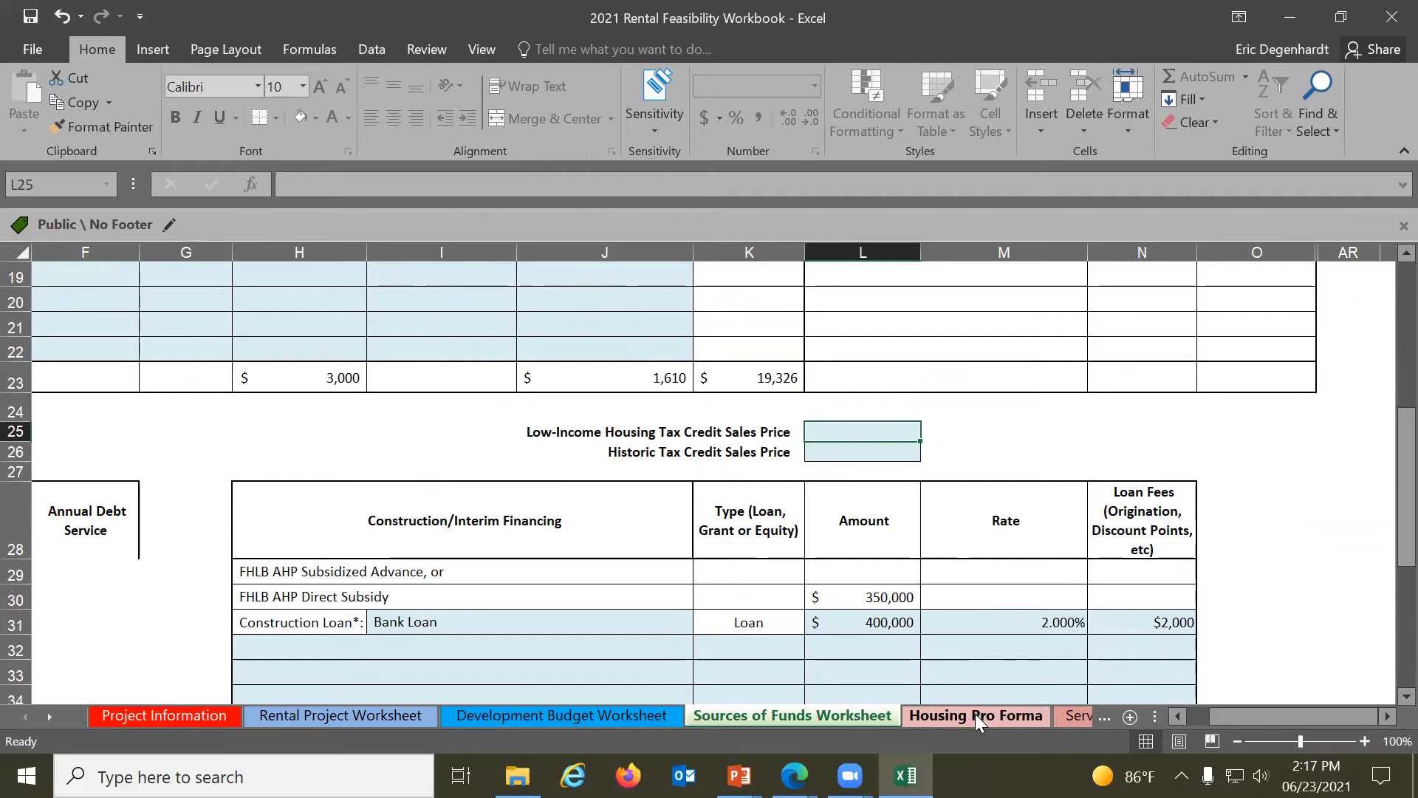
Compare Total Residential Sources with the total development and residential costs on the Development Budget Worksheet, and review its Non-Residential column
click(1180, 715)
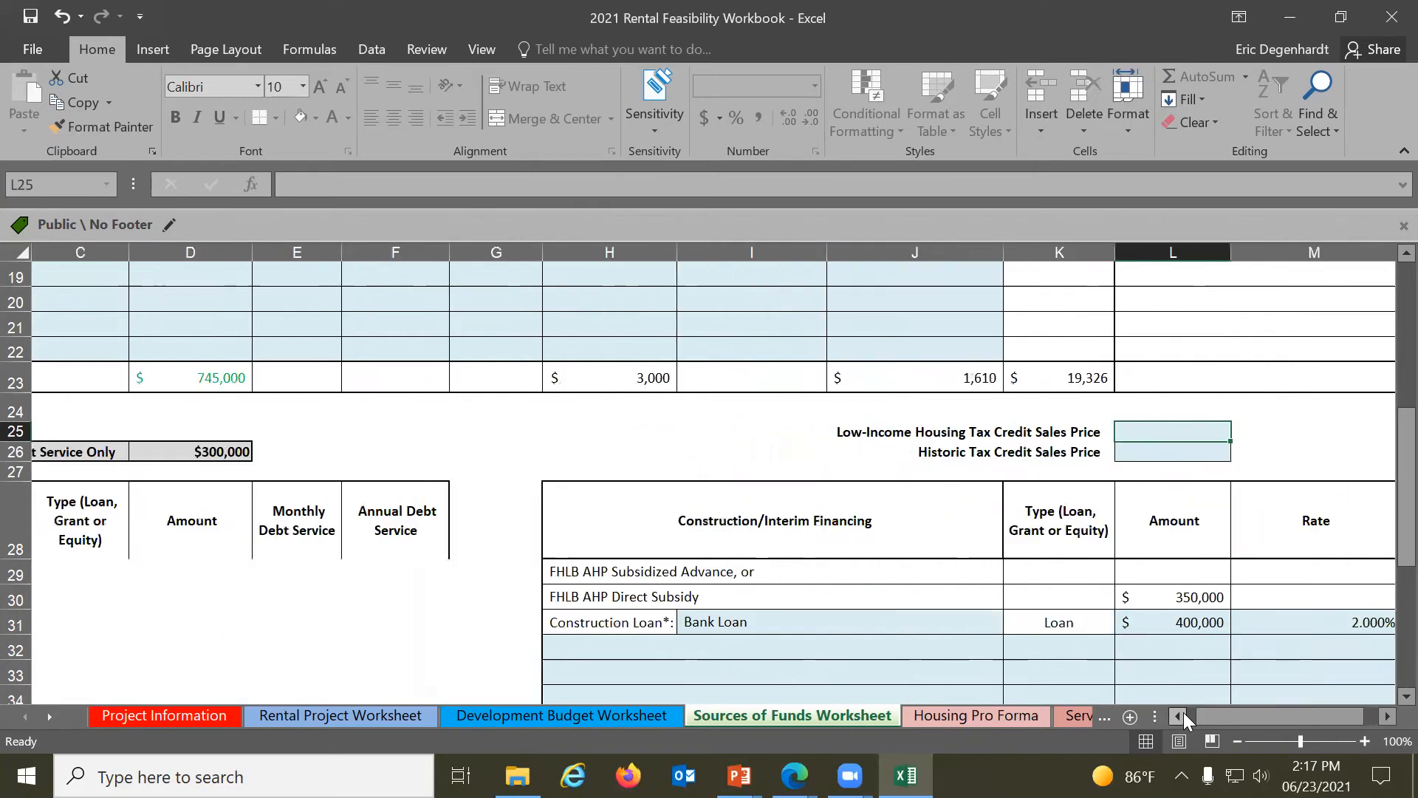
click(1182, 714)
scroll(531, 437, up, 3)
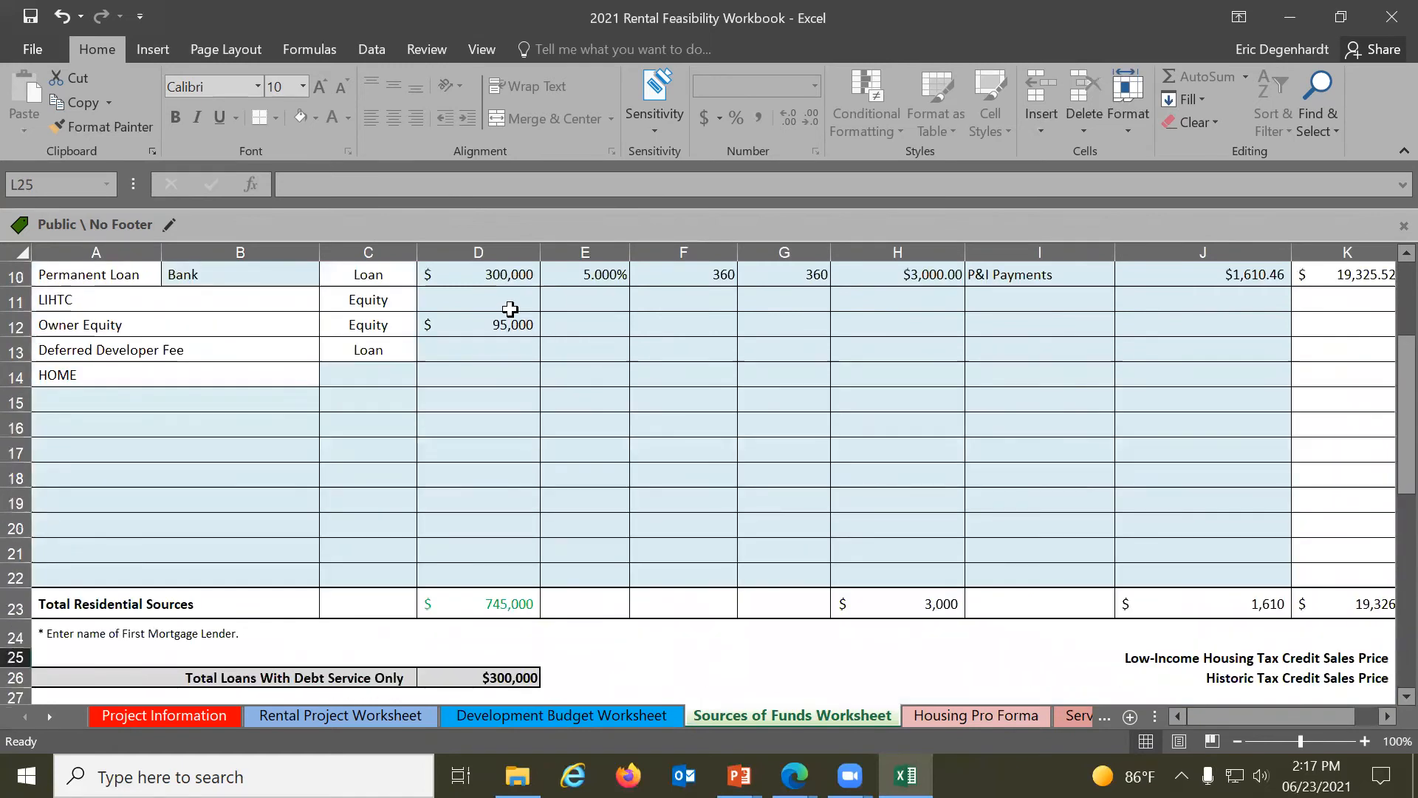
scroll(510, 308, up, 1)
scroll(517, 480, down, 2)
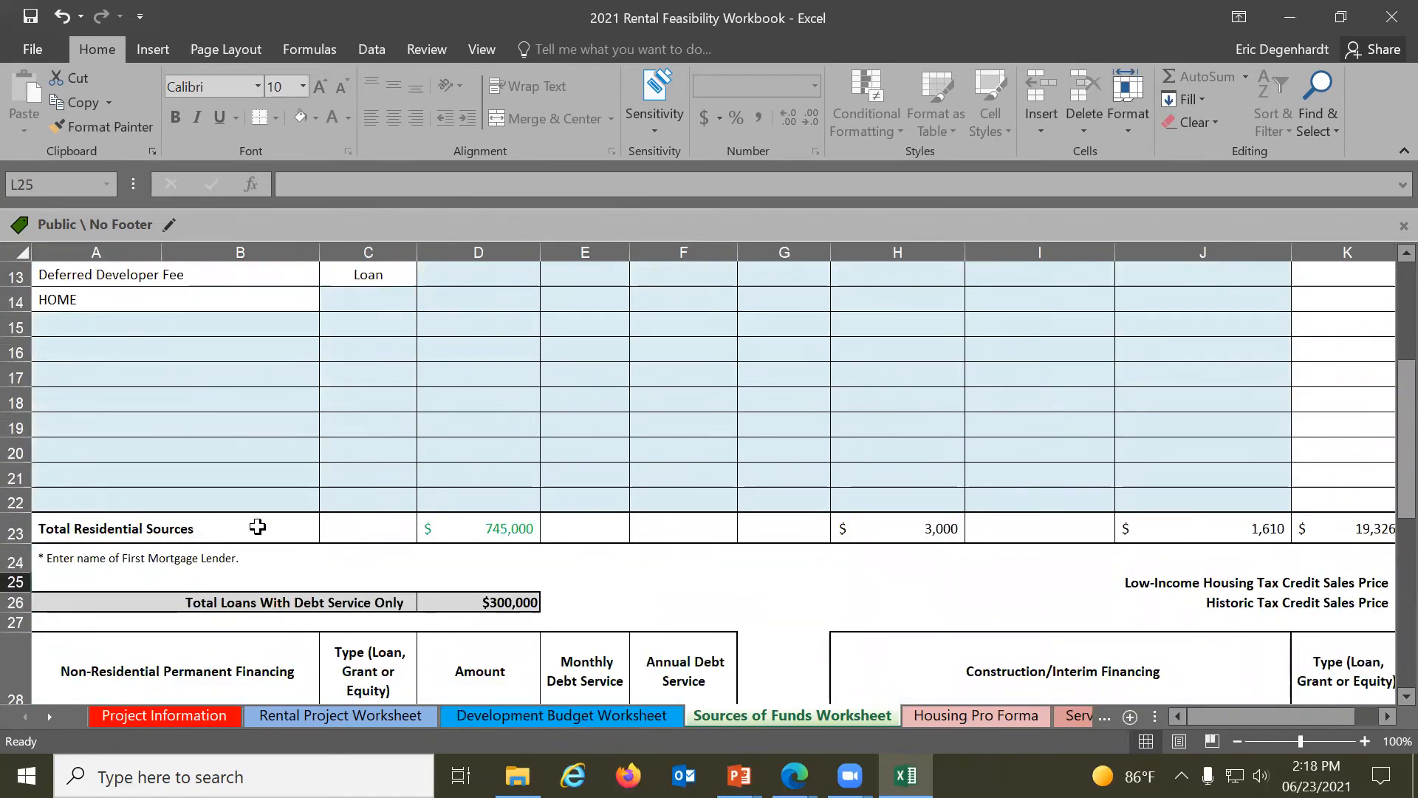
click(637, 716)
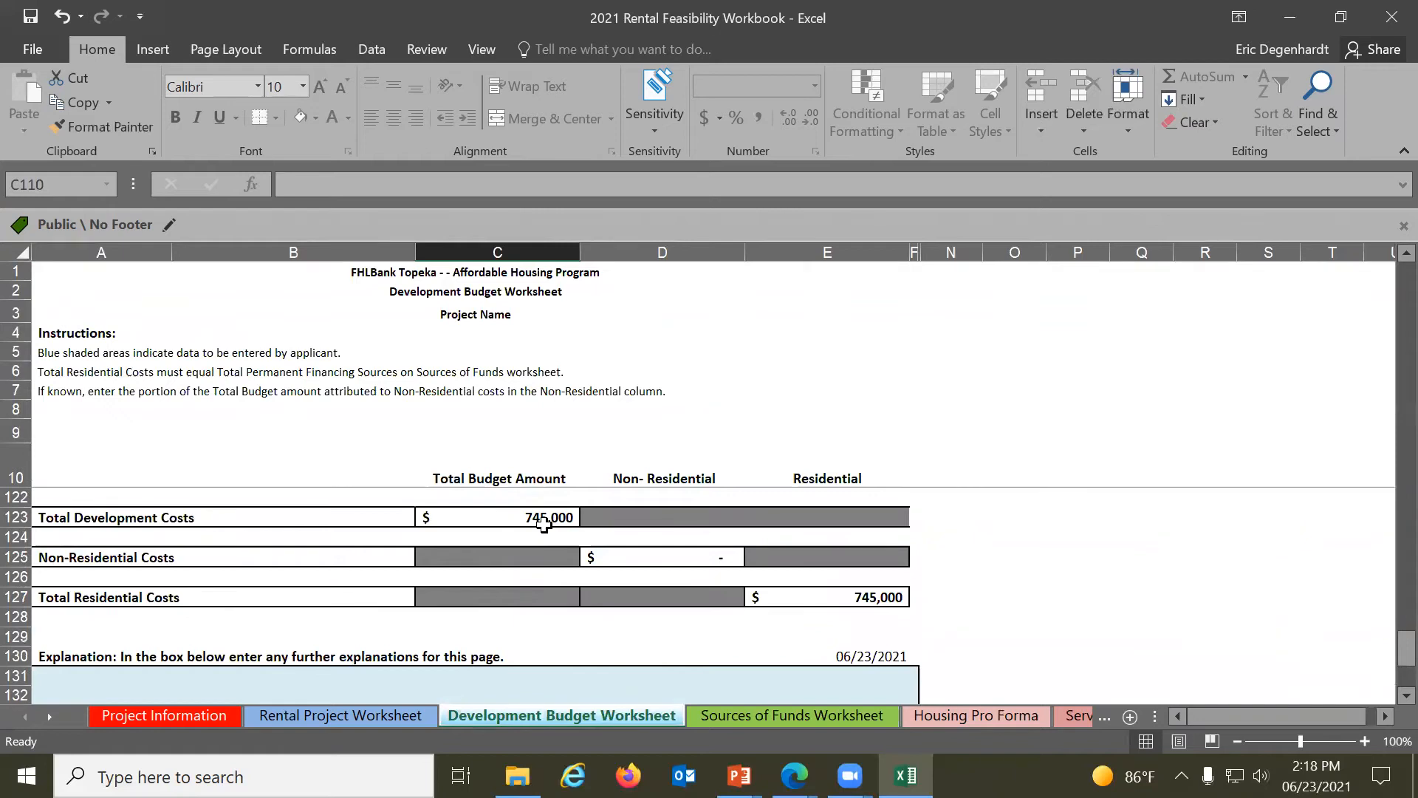
scroll(544, 524, up, 1)
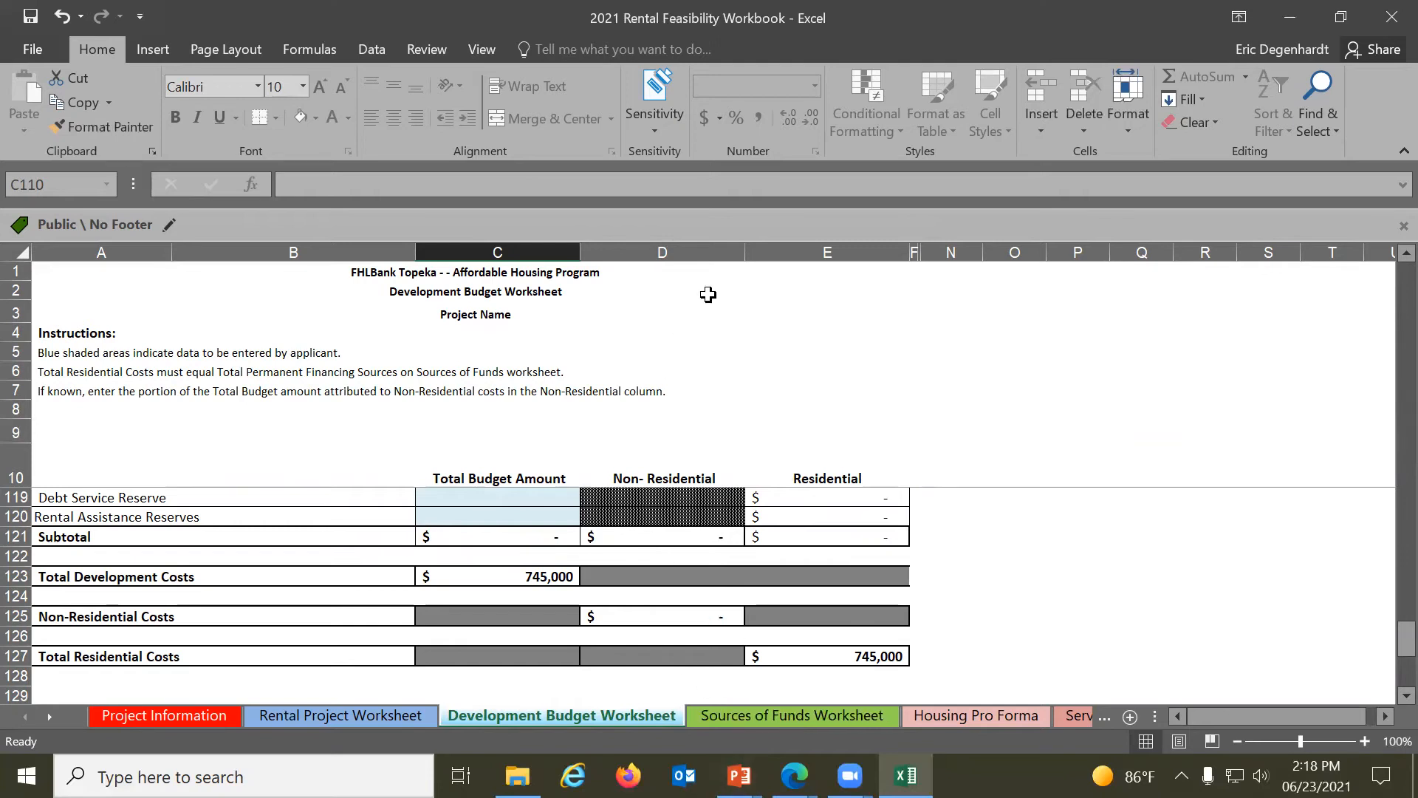
scroll(683, 543, up, 10)
scroll(679, 536, up, 1)
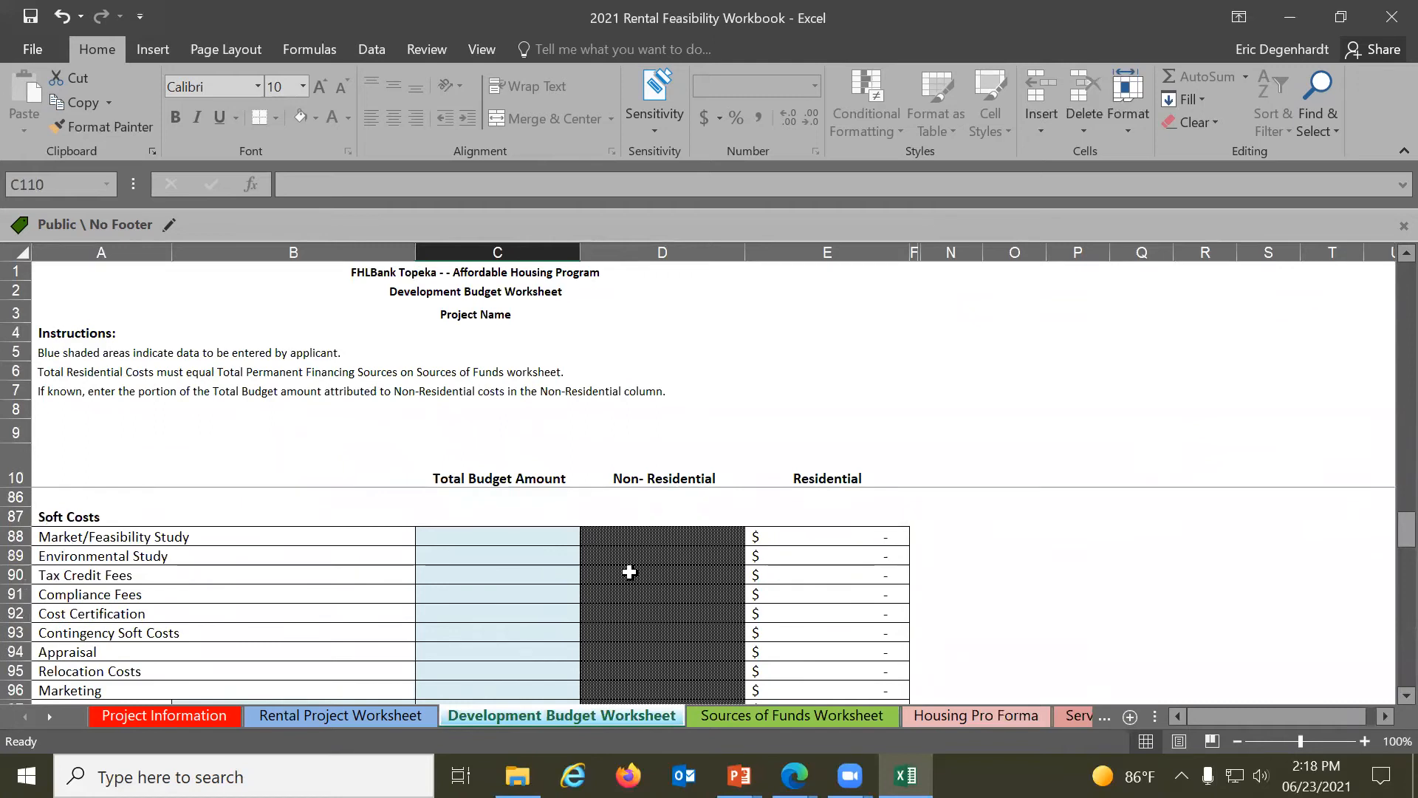
scroll(668, 610, down, 4)
scroll(685, 612, down, 7)
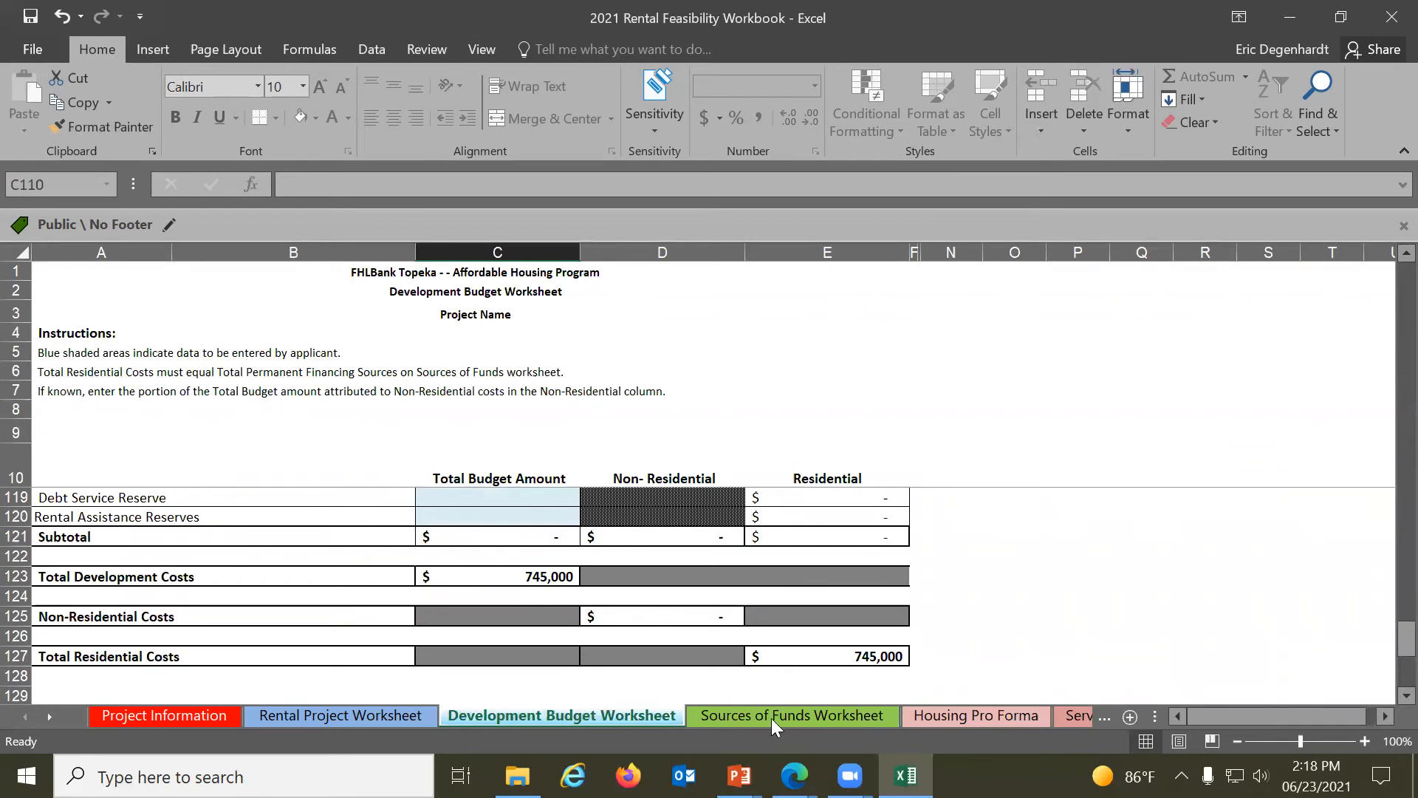
Return to the Sources of Funds Worksheet and examine the Non-Residential Permanent Financing section
click(749, 714)
scroll(554, 475, down, 3)
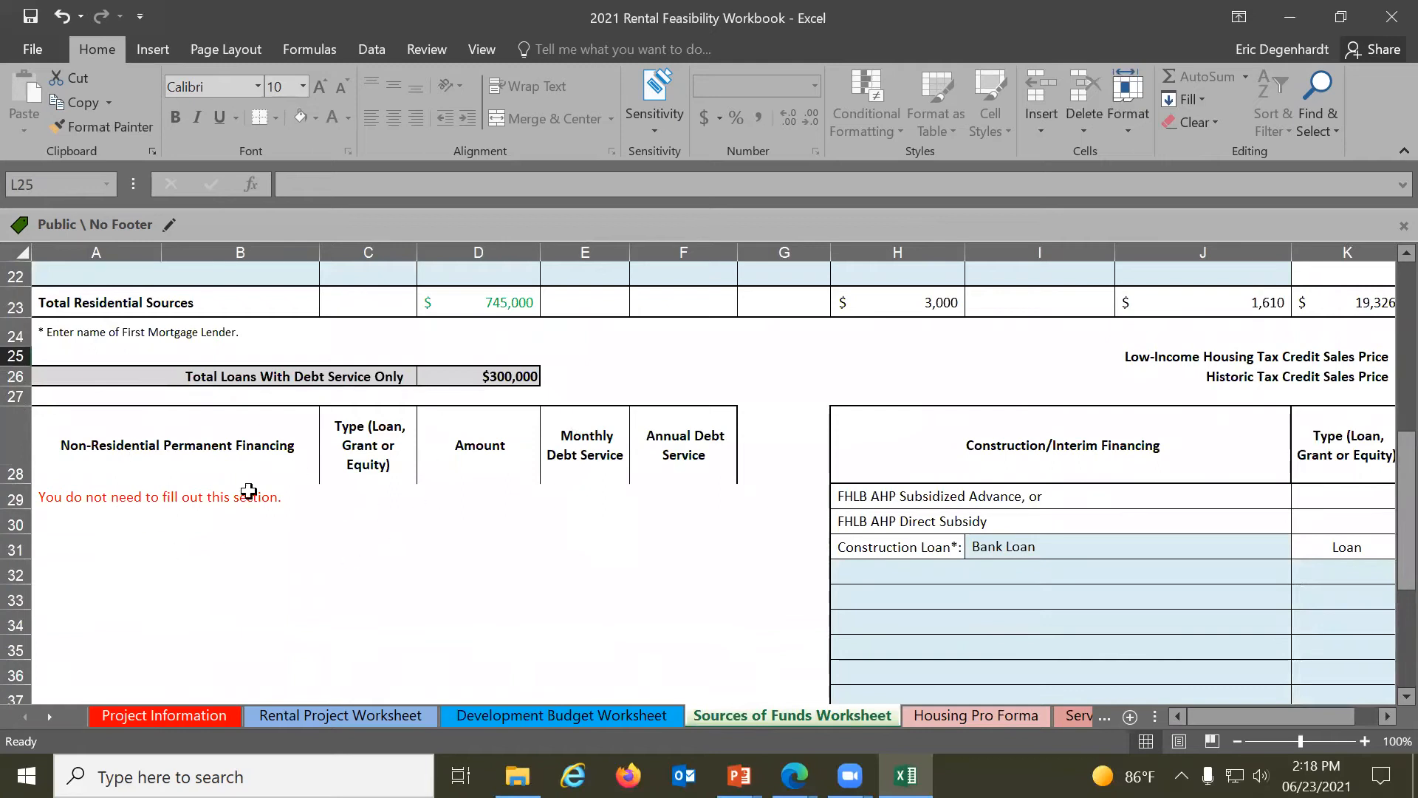
scroll(410, 540, down, 1)
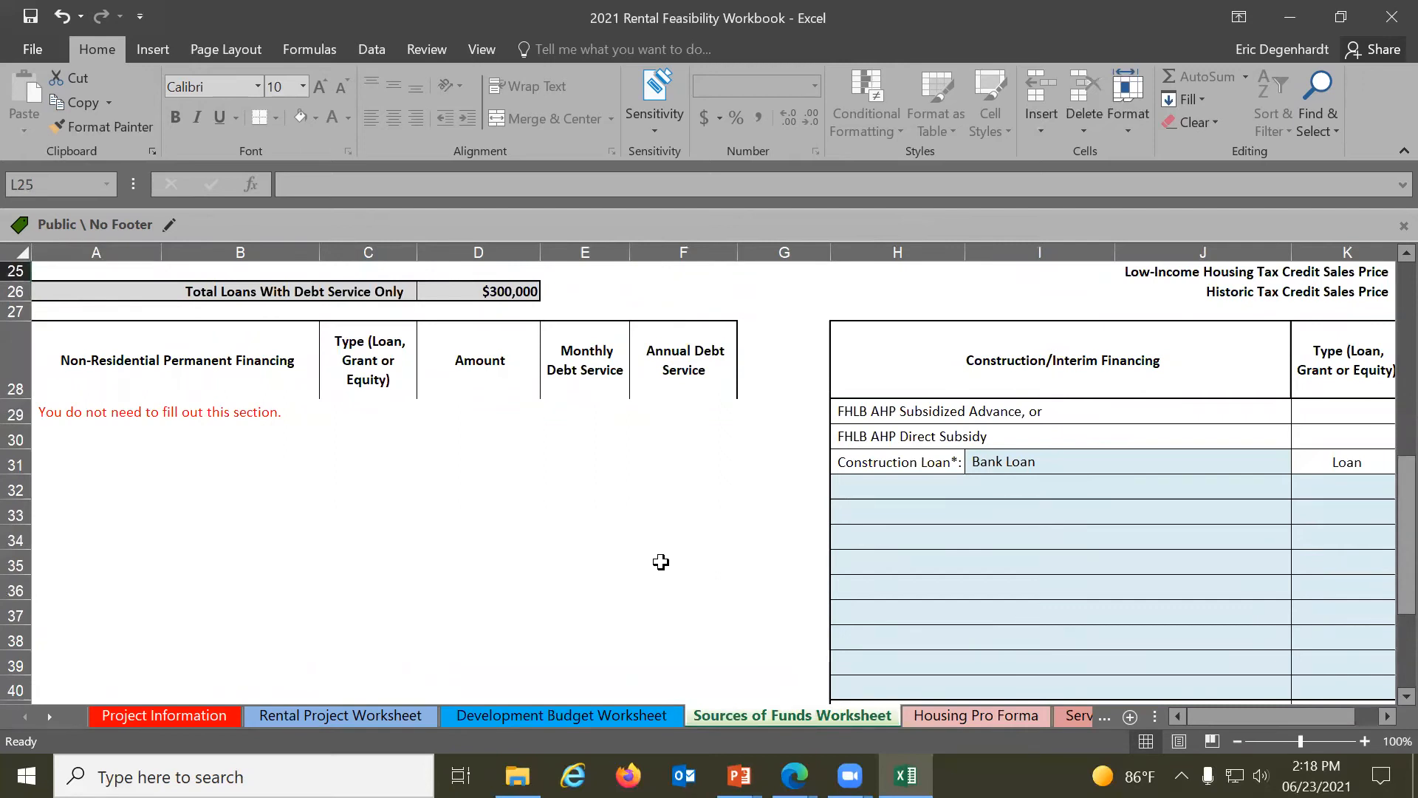
Open the Housing Pro Forma worksheet, review its sections and select the explanation box below the cumulative cash flow rows
click(966, 712)
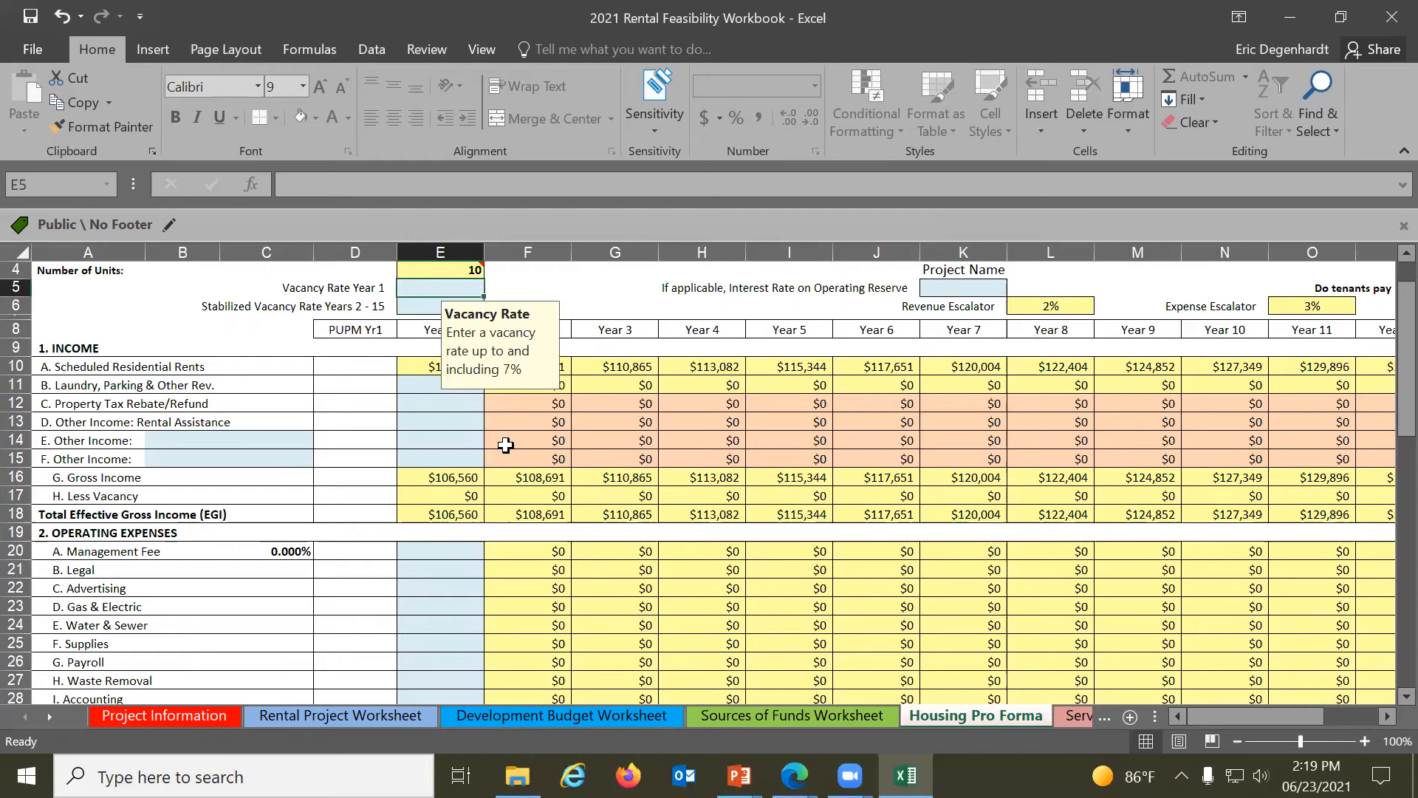
scroll(505, 445, down, 10)
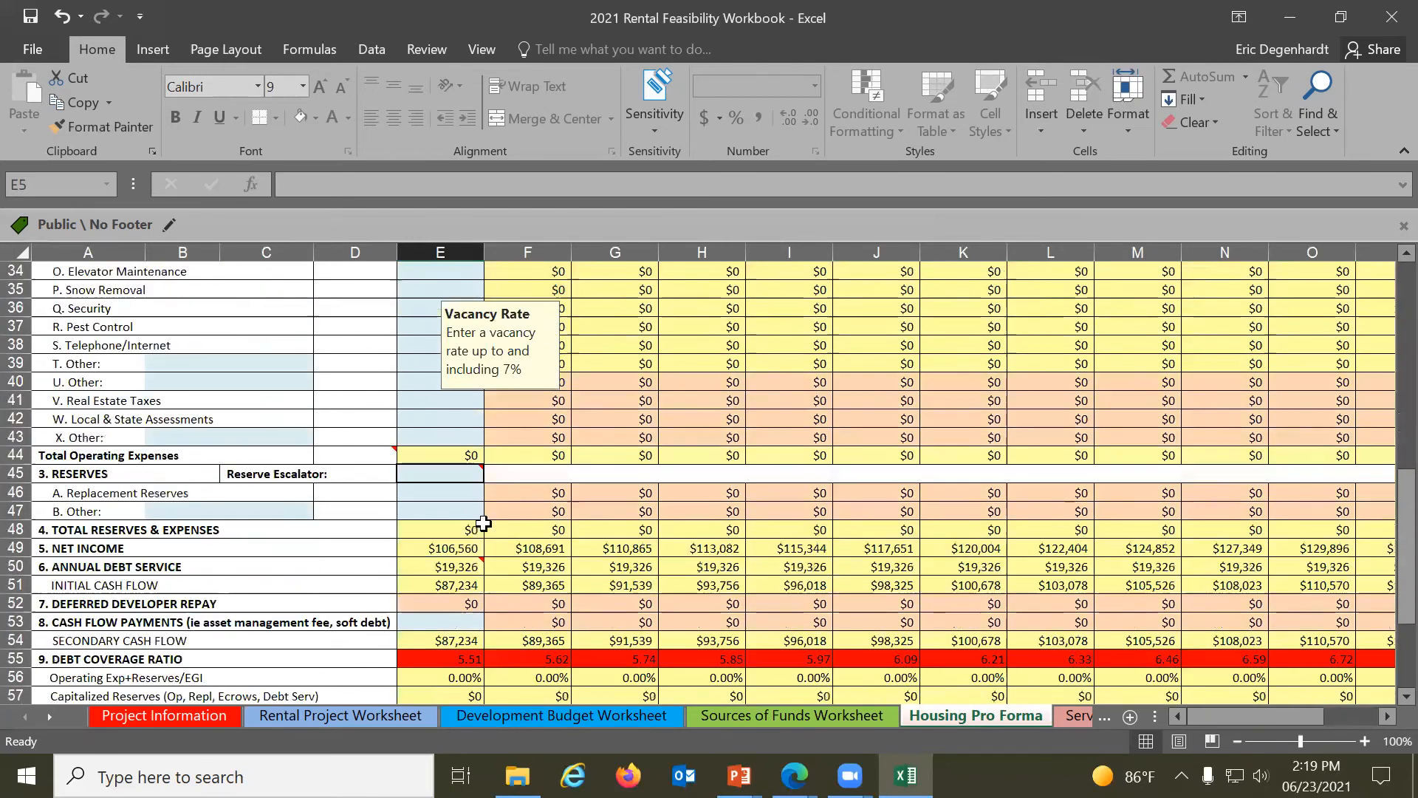
scroll(484, 523, down, 4)
click(213, 566)
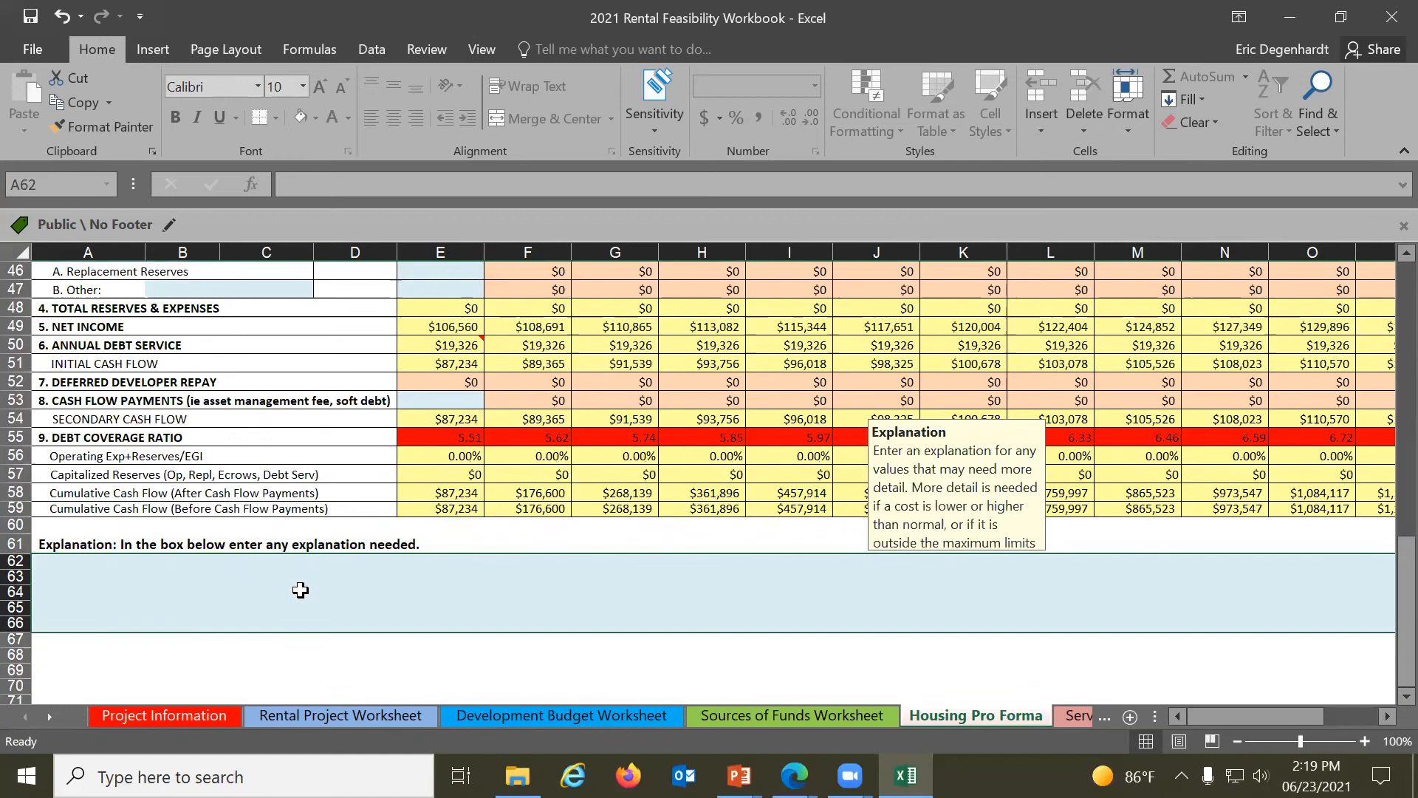
Set the Year 1 vacancy rate to 5% and the stabilized vacancy rate for Years 2 - 15 to 7%
scroll(295, 588, up, 4)
scroll(300, 588, up, 2)
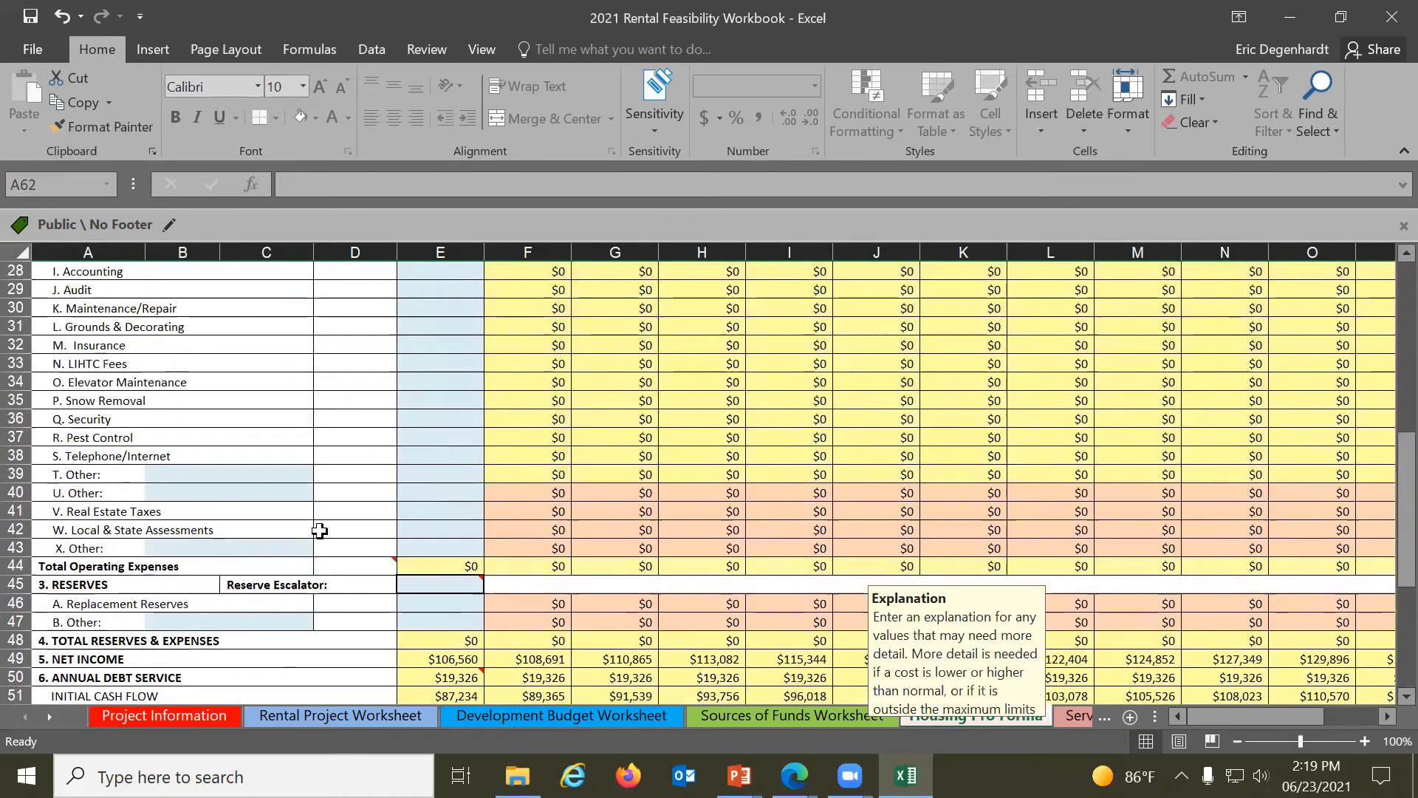
scroll(437, 500, up, 6)
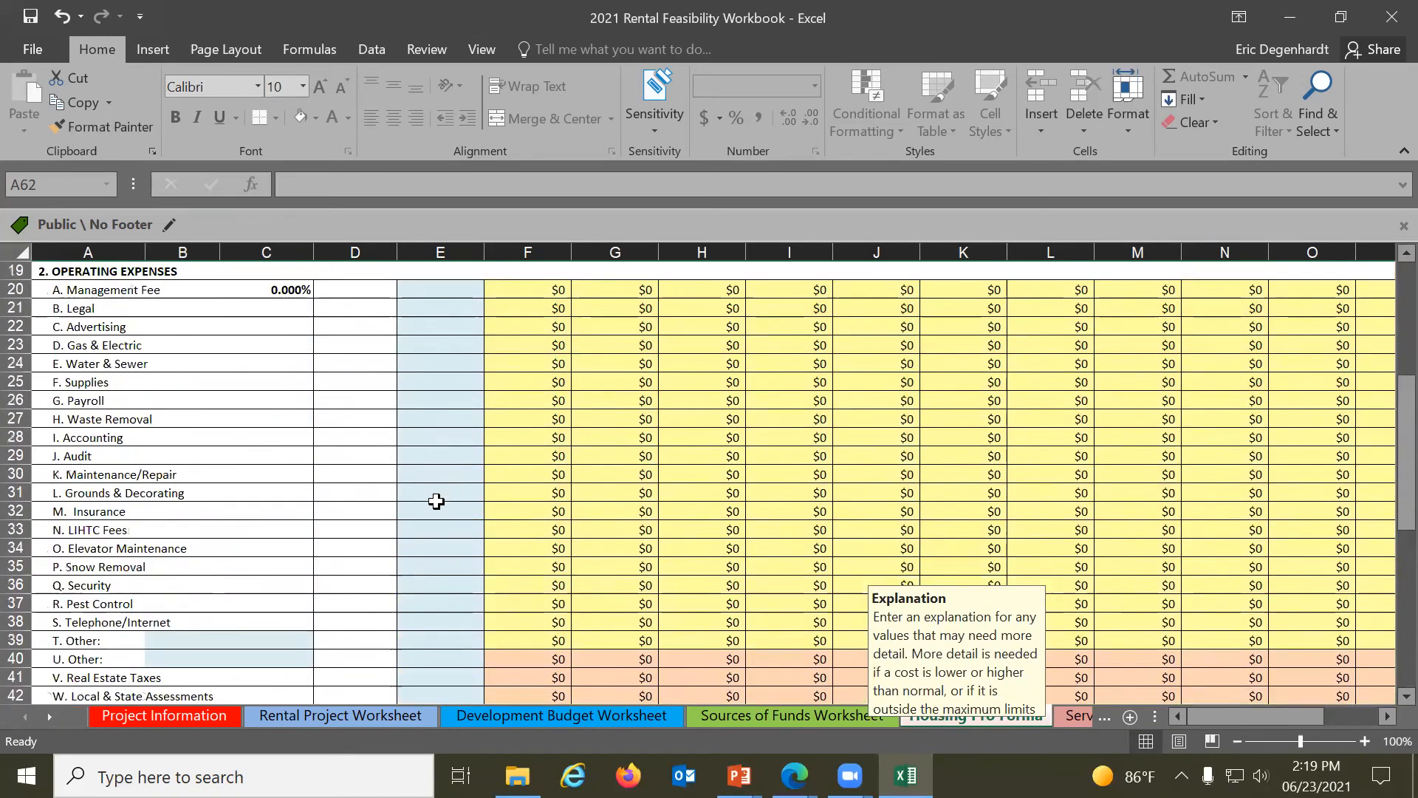
scroll(434, 499, up, 2)
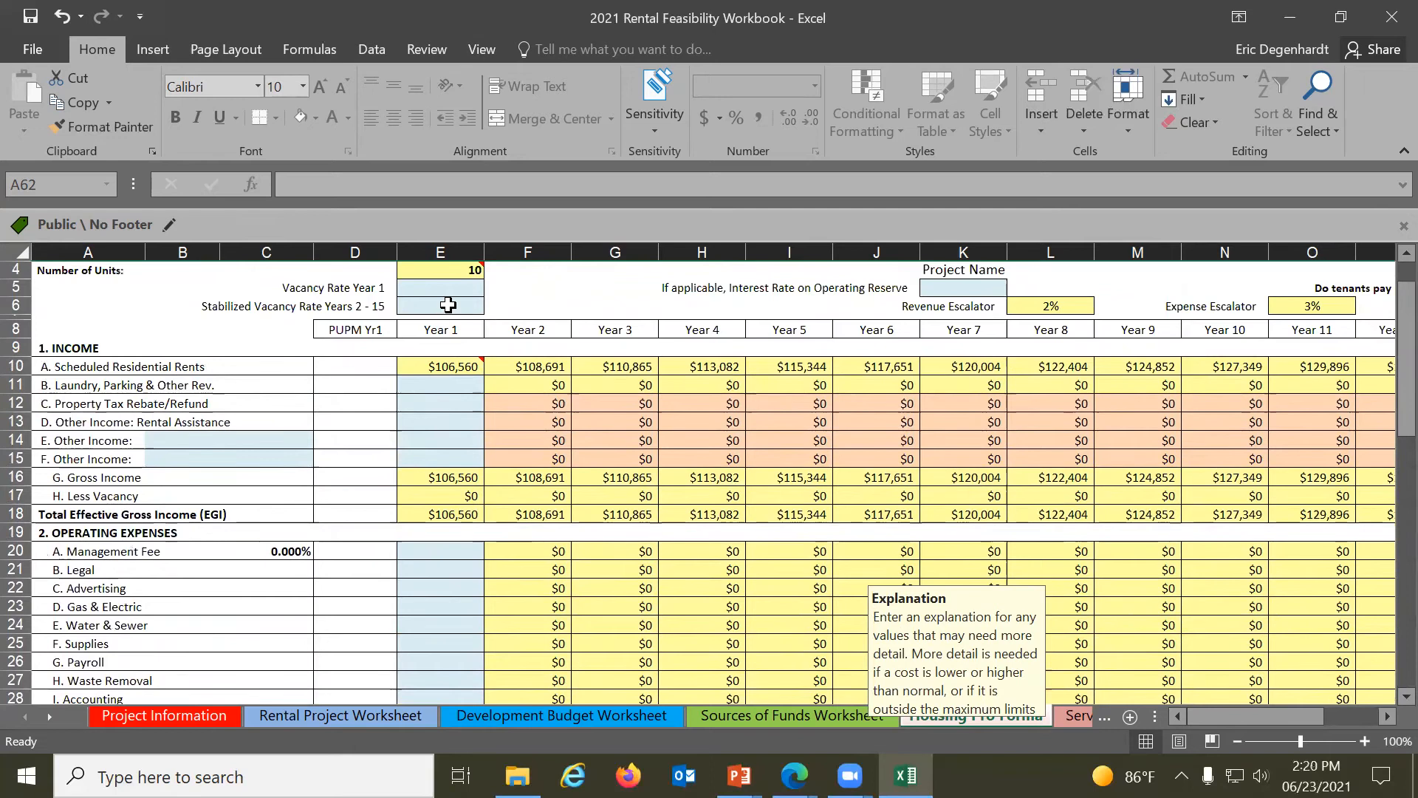
click(464, 289)
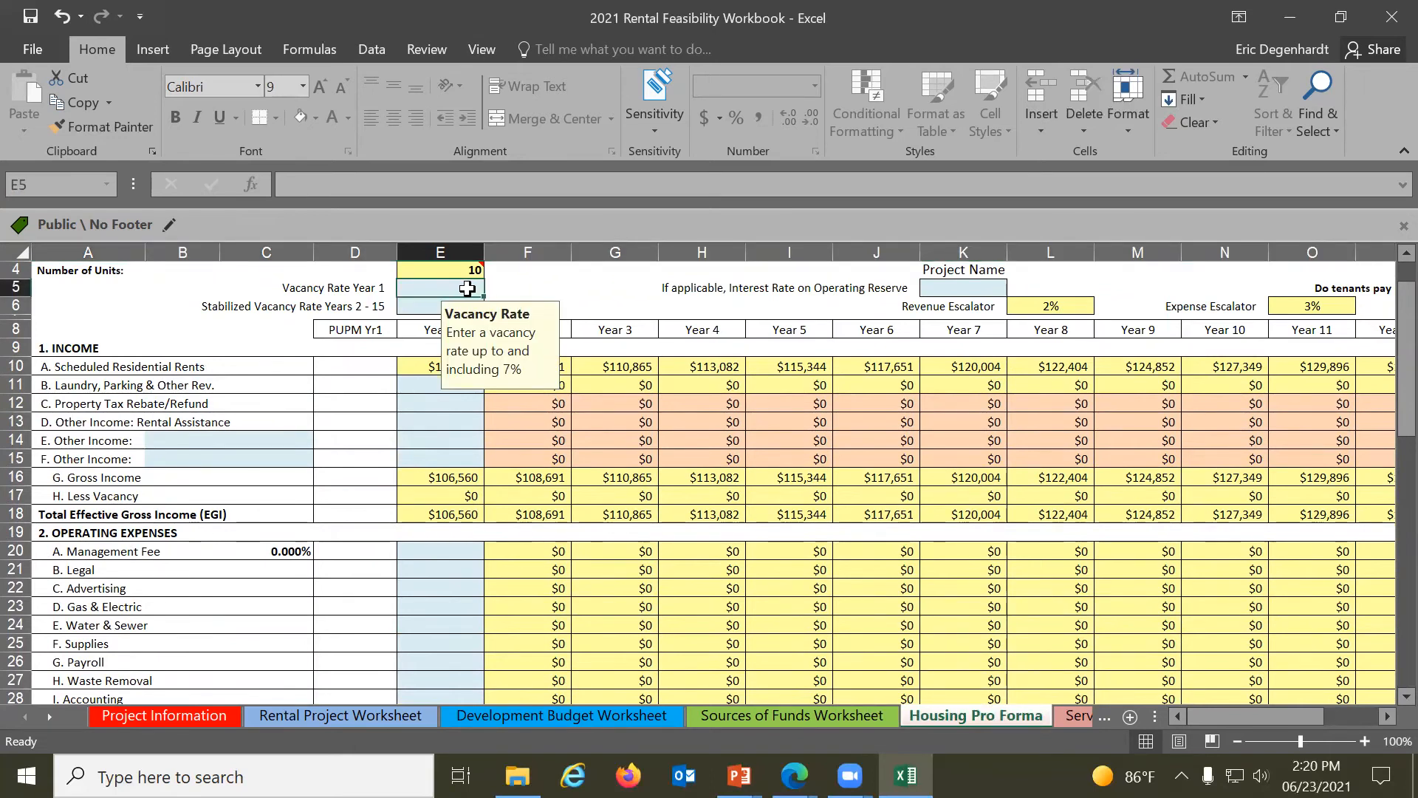
text(5)
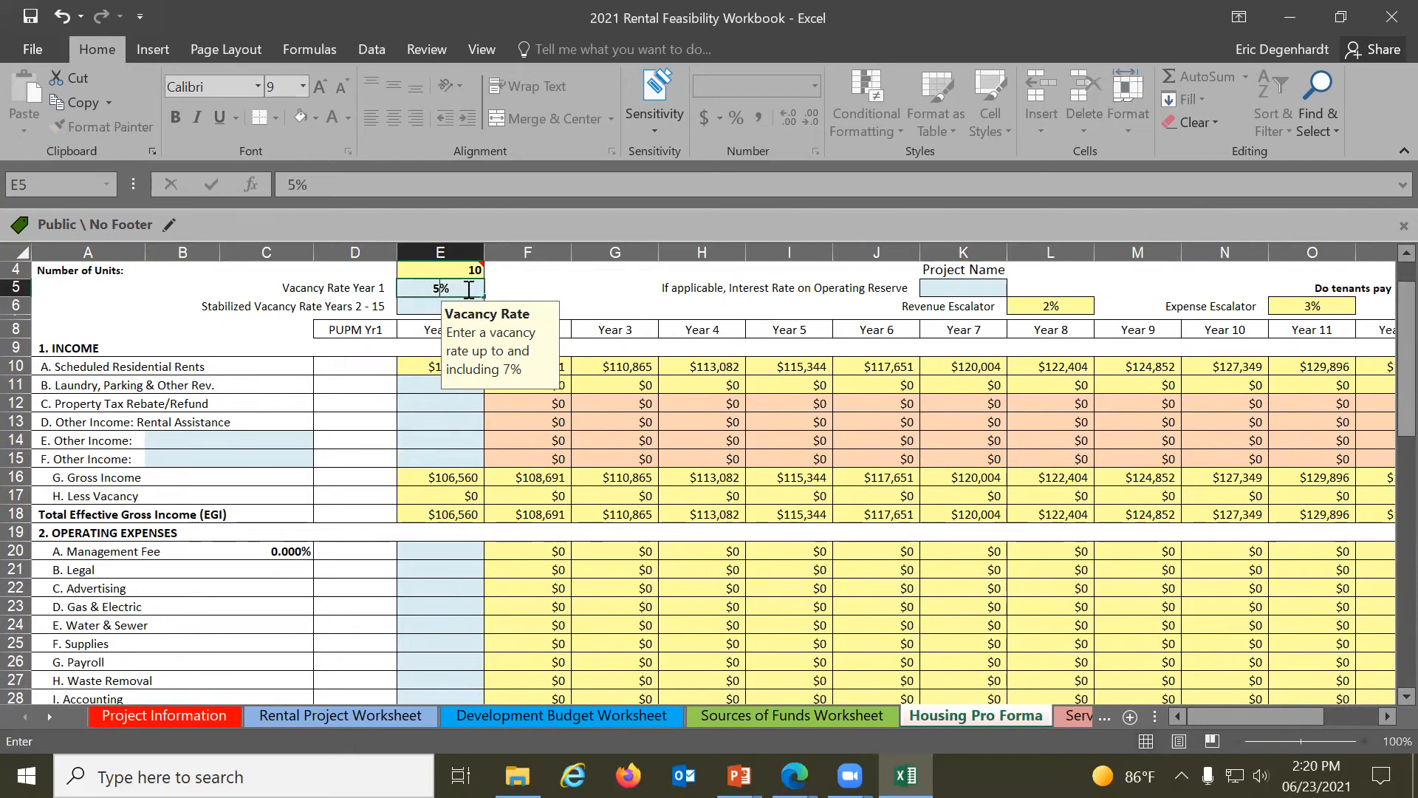
key(Return)
text(7)
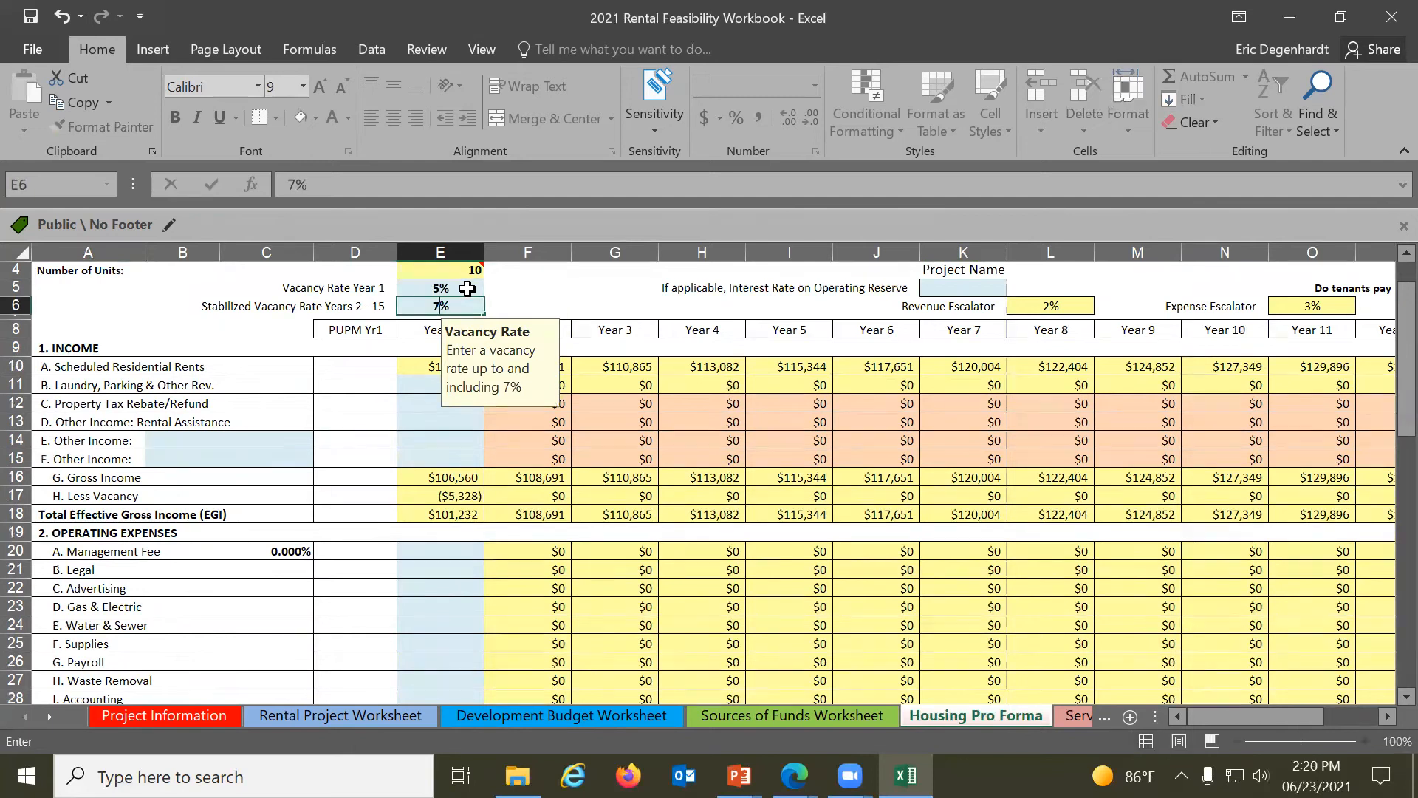
key(Return)
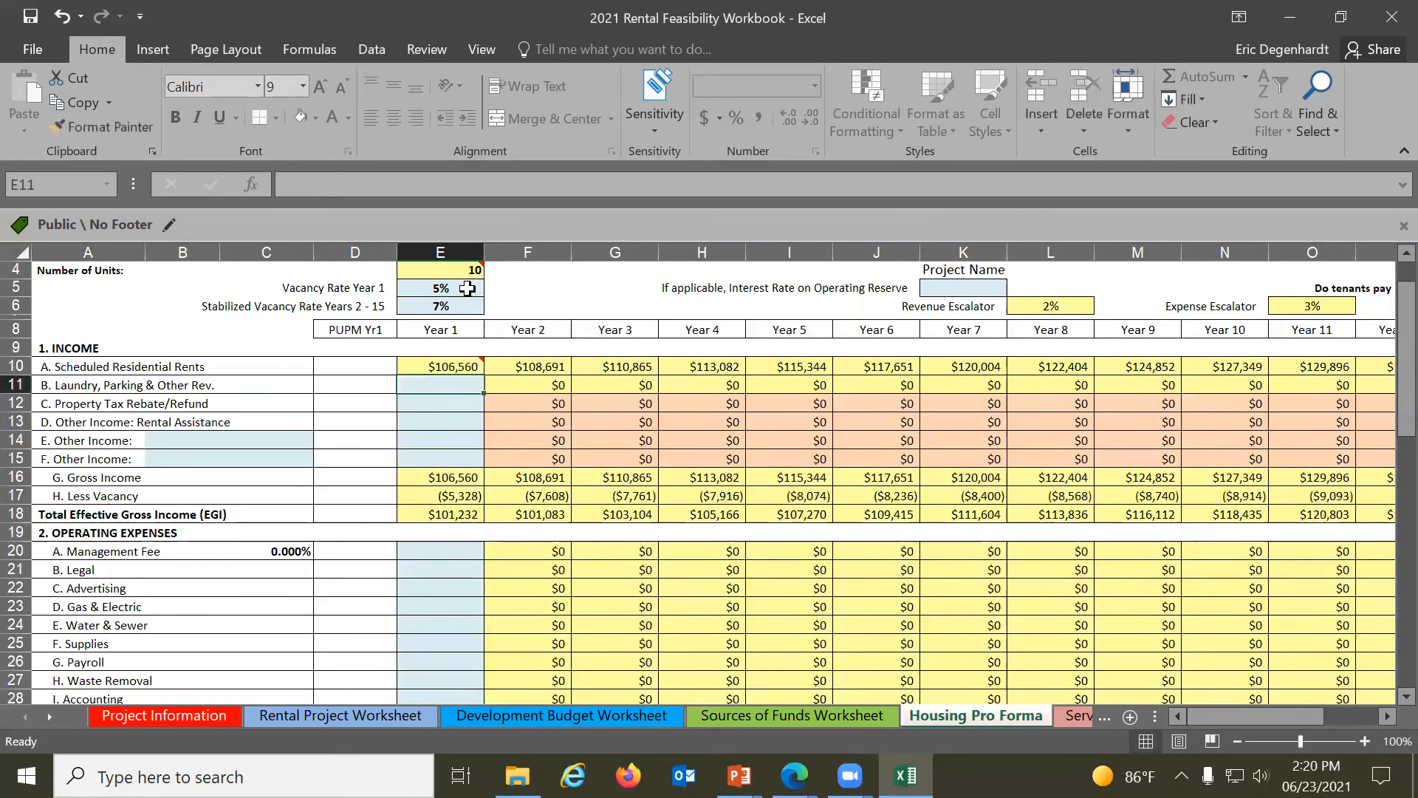
Check the Year 1 Scheduled Residential Rents against the Total Annual Rent on the Rental Project Worksheet
scroll(463, 418, down, 2)
scroll(443, 348, down, 1)
scroll(443, 348, up, 2)
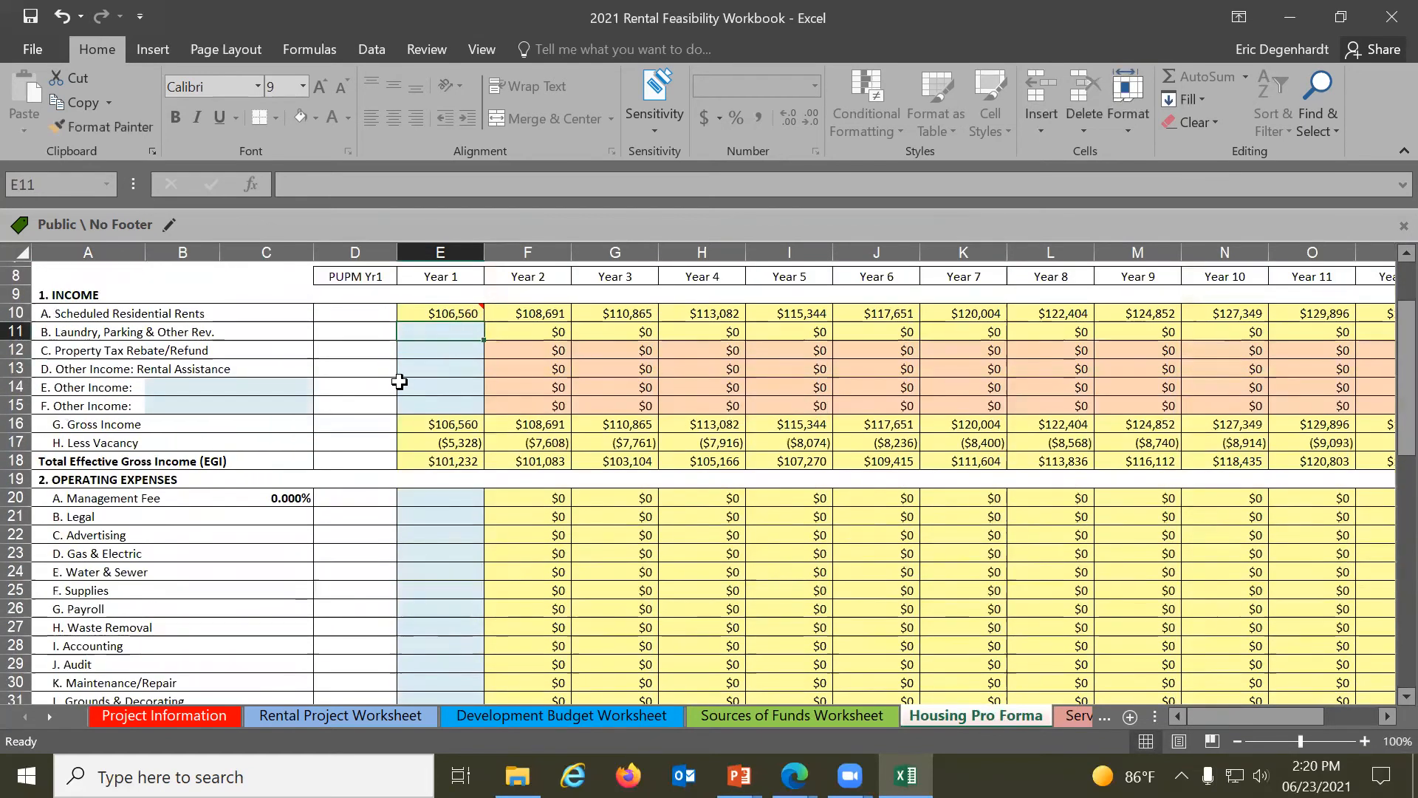
mouse_move(441, 312)
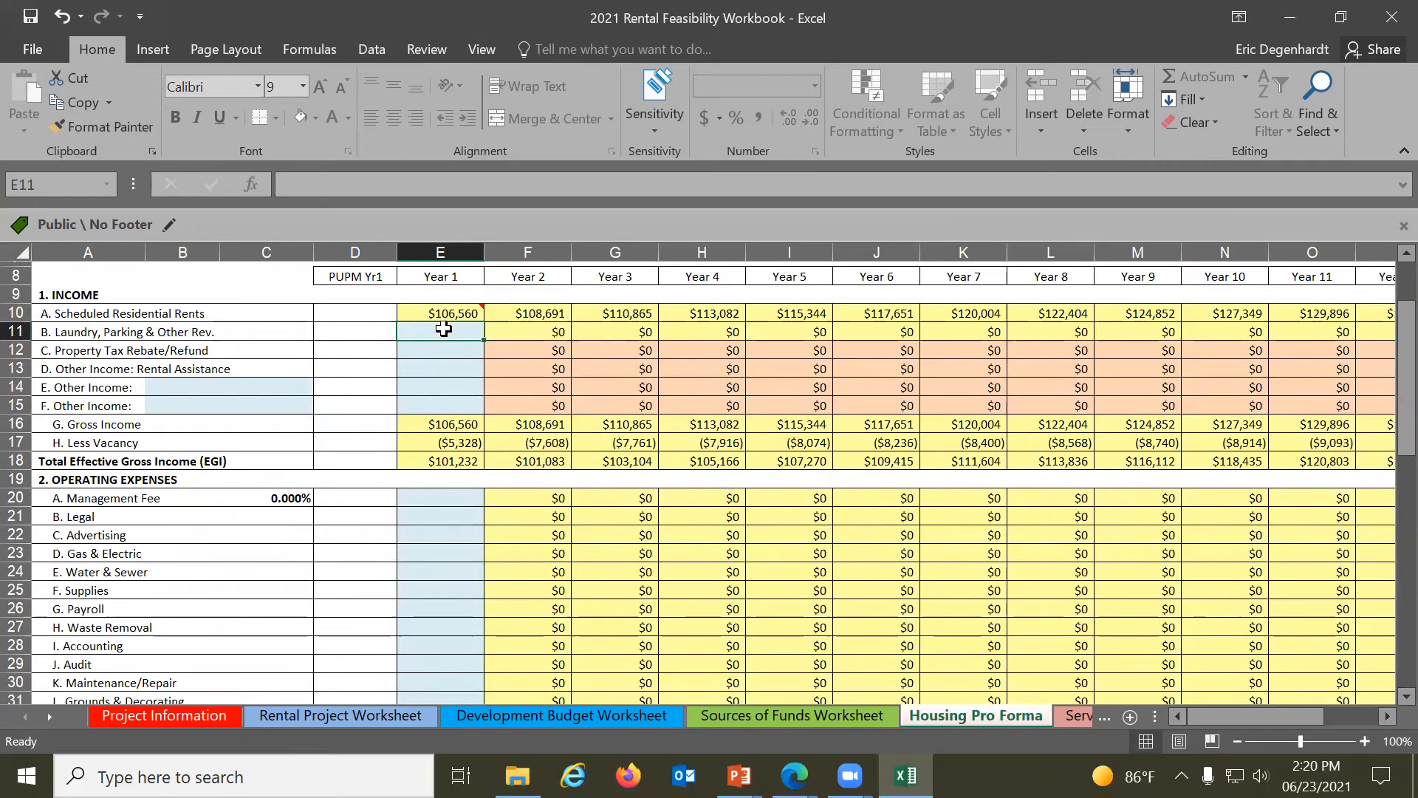
click(349, 713)
scroll(398, 581, up, 3)
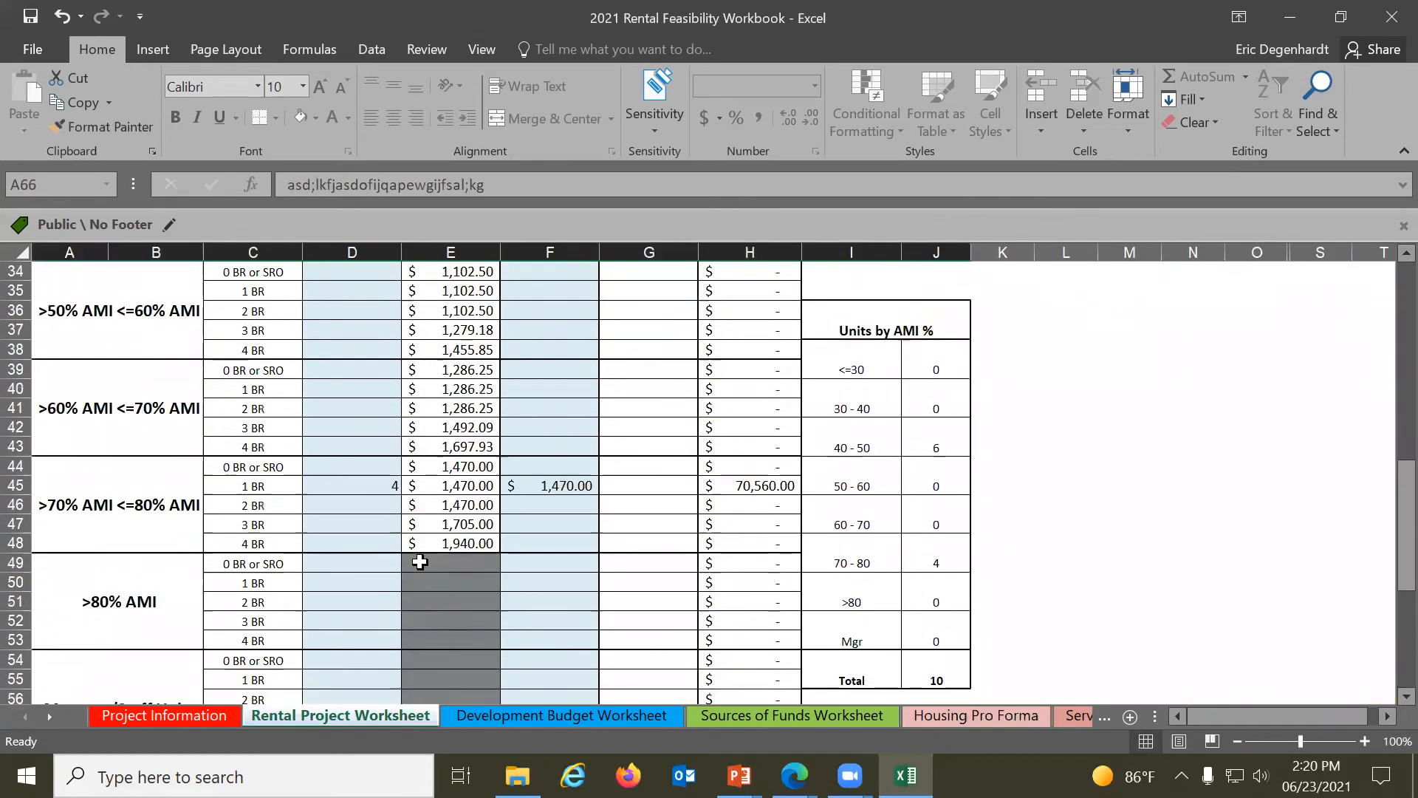
scroll(655, 448, down, 5)
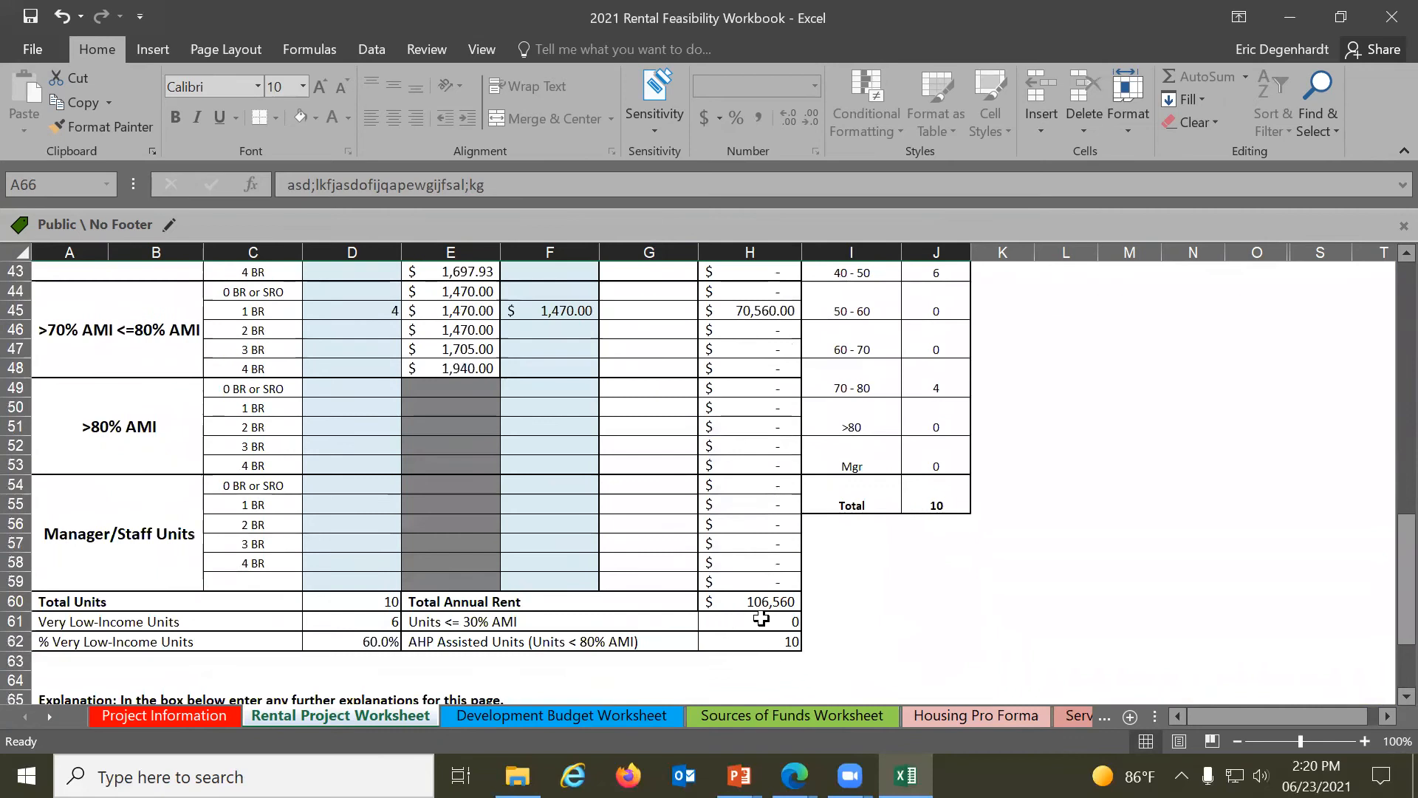
Return to the Housing Pro Forma and inspect the description fields of the two blank Other Income lines
click(957, 713)
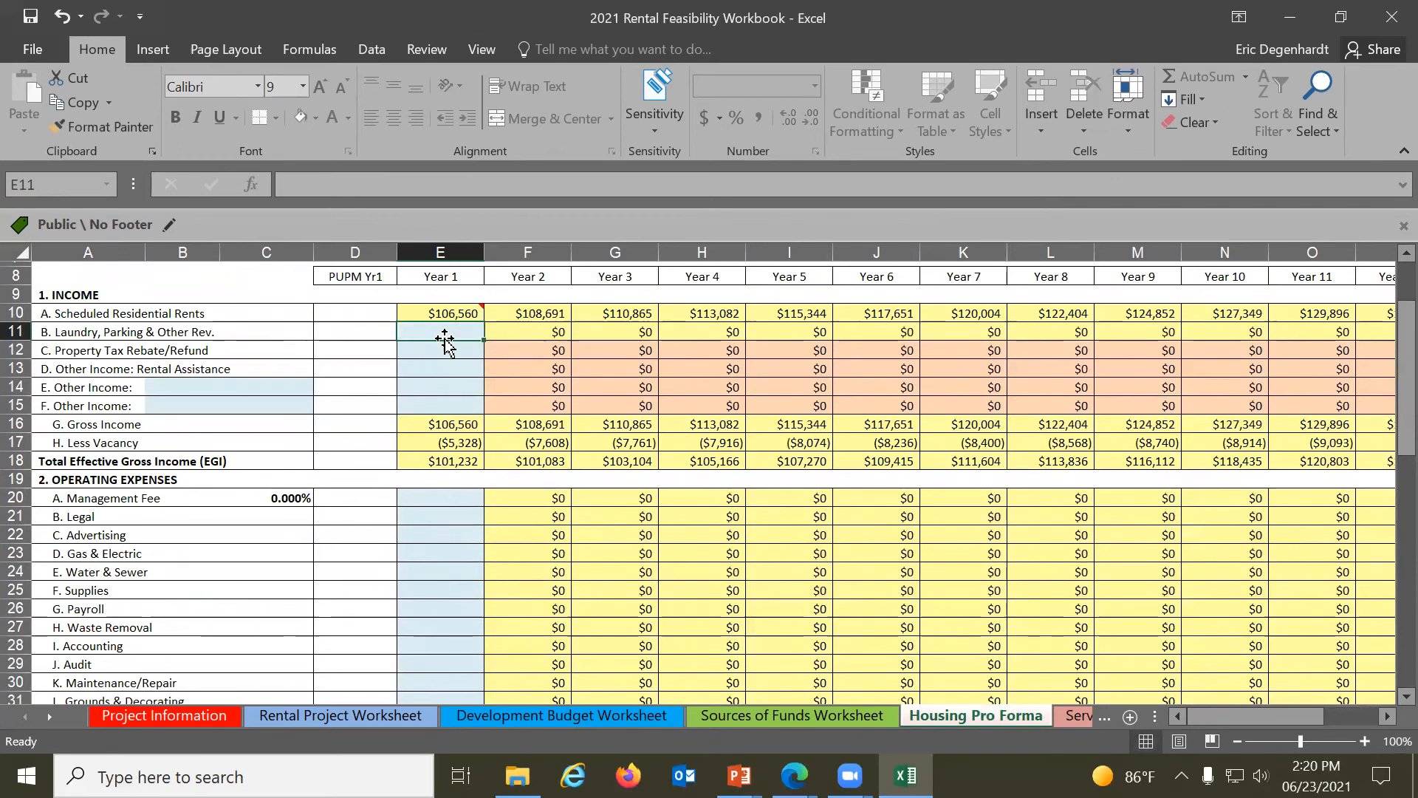
click(249, 388)
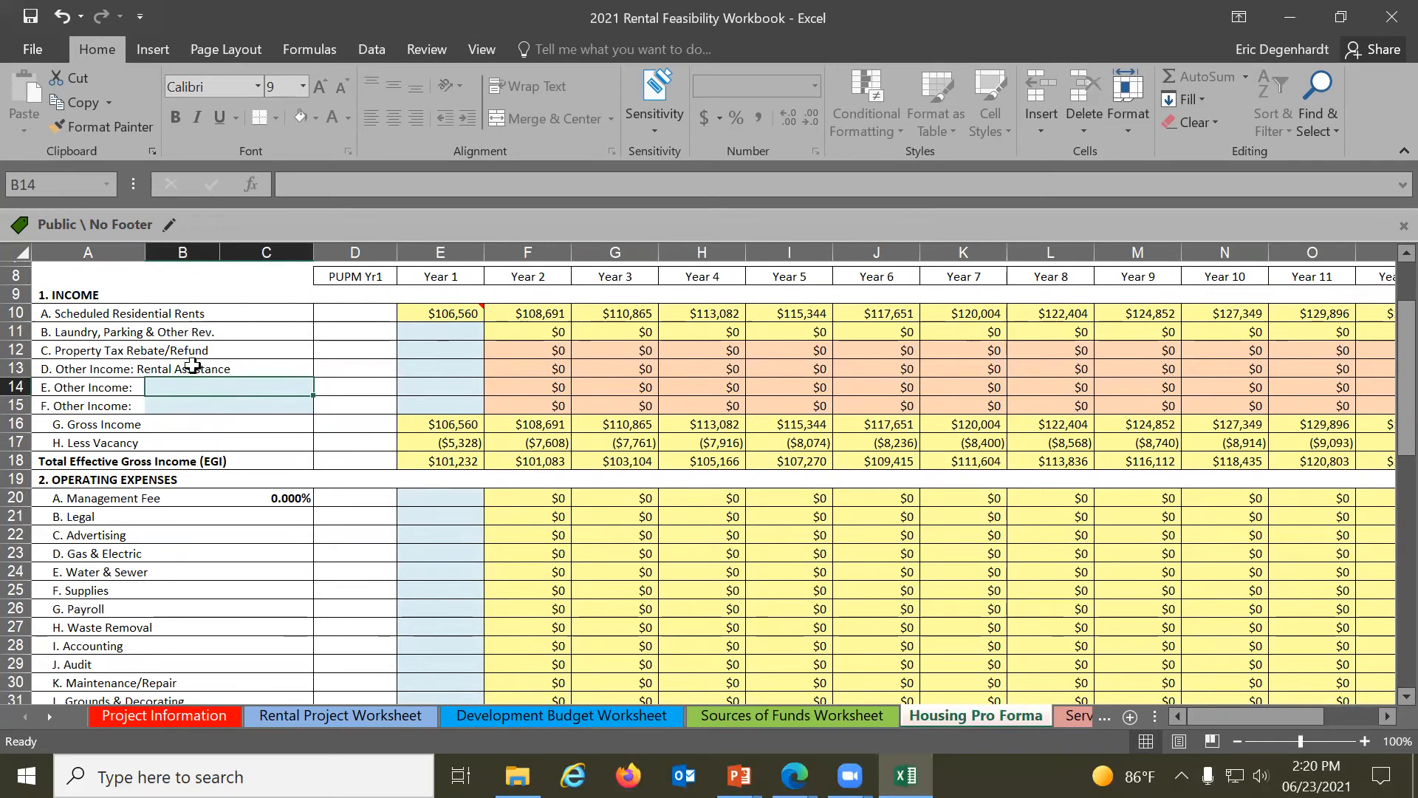
click(237, 403)
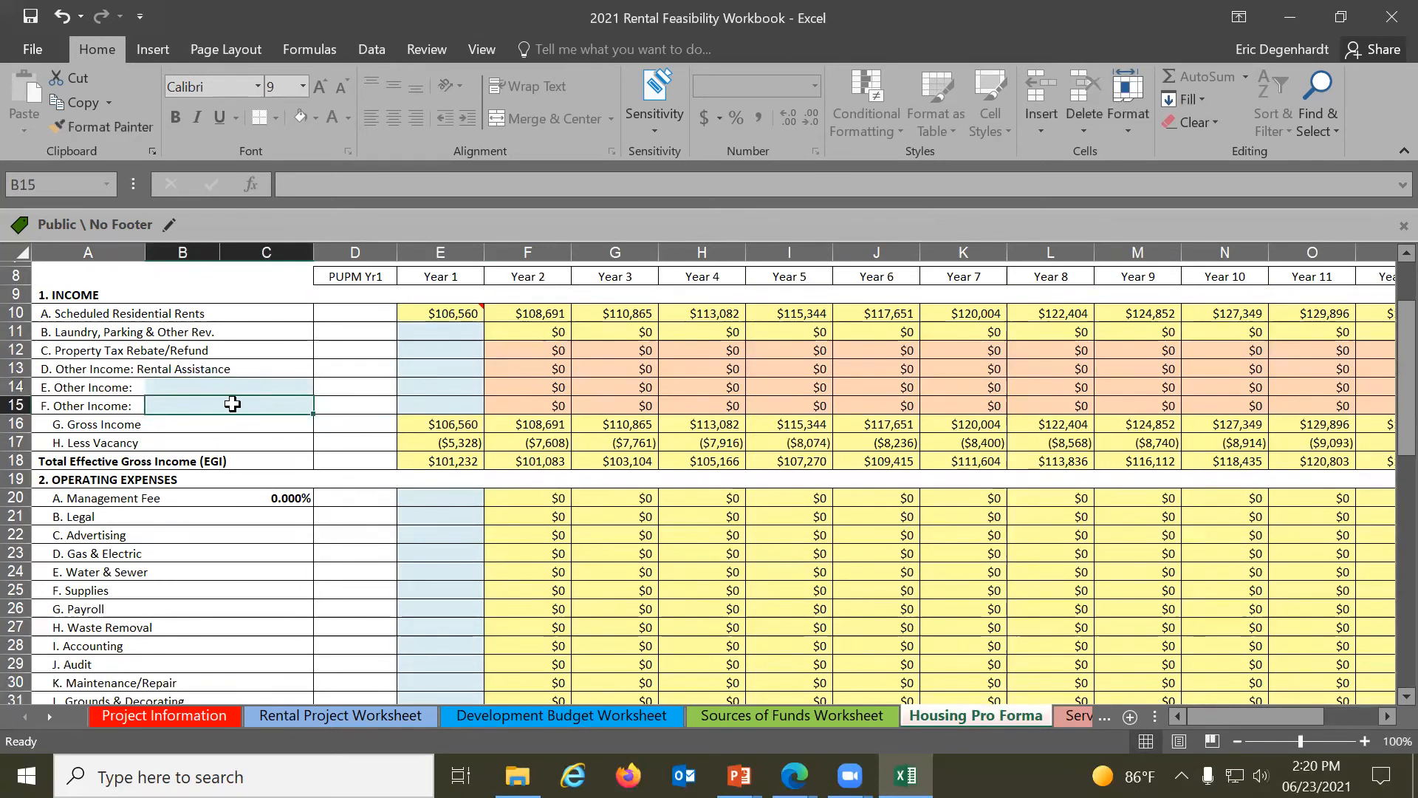
Enter a Year 1 Management Fee of 4000 under Operating Expenses
click(451, 500)
text(4000)
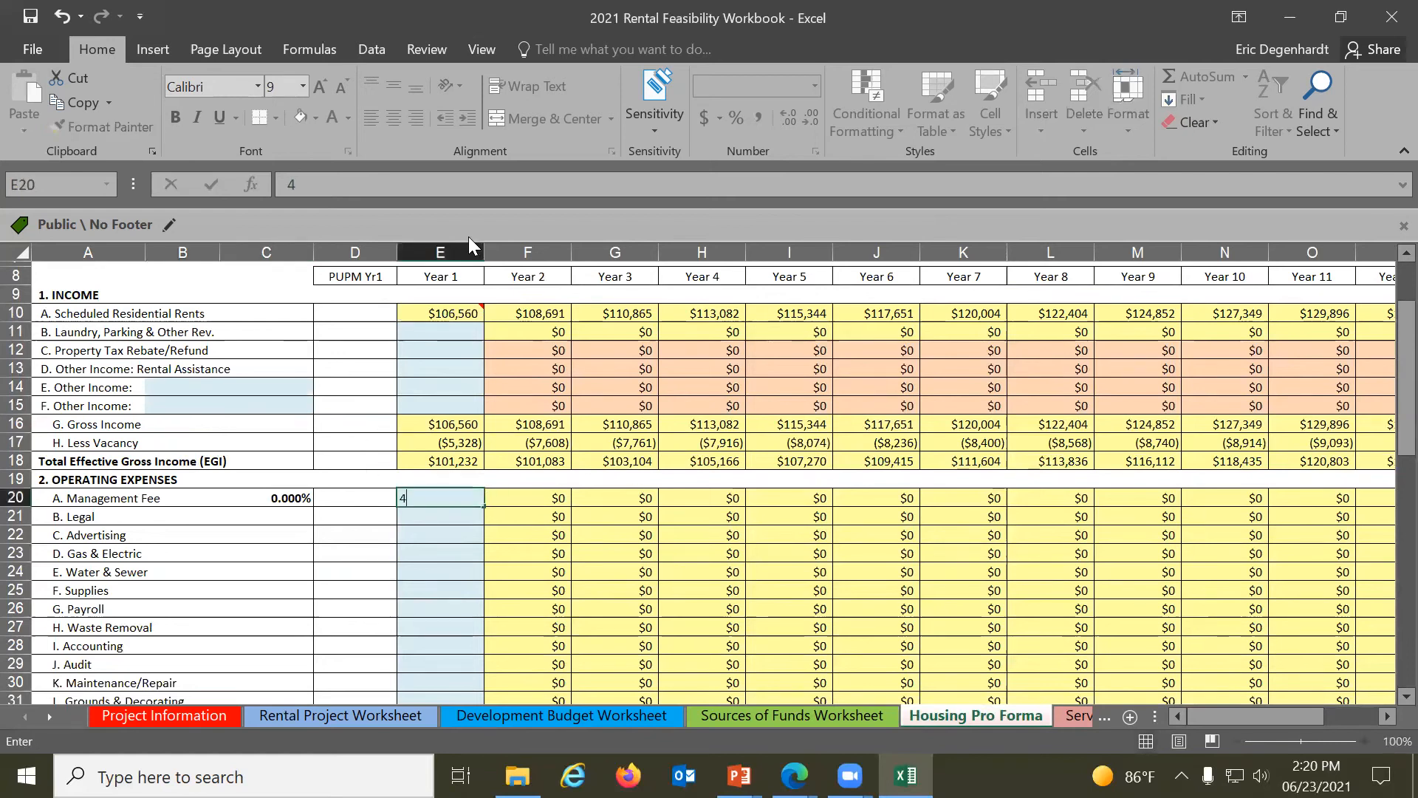
key(Return)
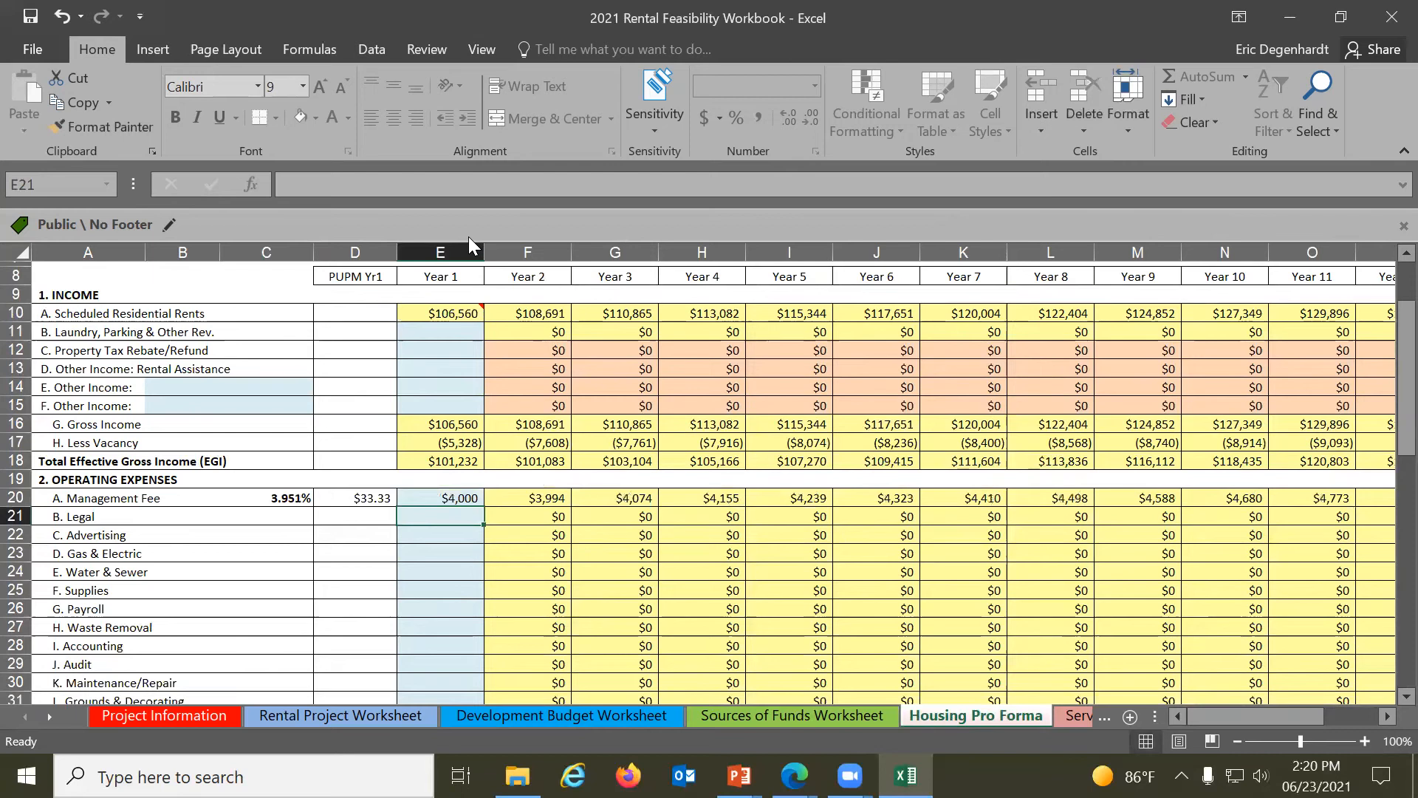
Set the Year 1 Gas & Electric and Water & Sewer expenses to 2,000 each
key(Down)
key(Down)
key(Down)
key(Up)
key(Up)
text(2,000)
key(Return)
text(2,000)
key(Return)
Set the Year 1 Payroll expense to 35000
key(Down)
key(Down)
key(Down)
key(Down)
key(Up)
key(Up)
key(Up)
text(350000)
key(Return)
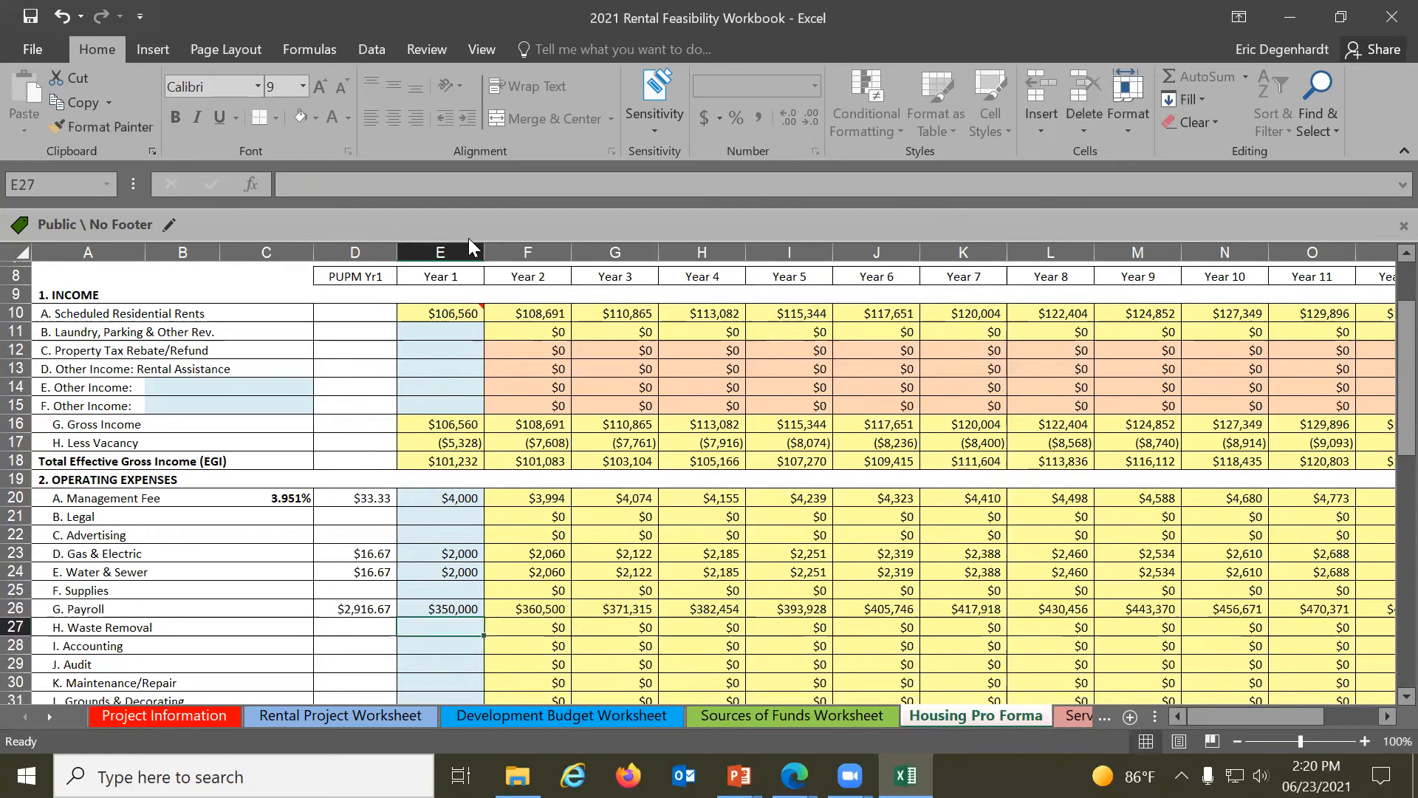
key(Up)
text(35000)
key(Return)
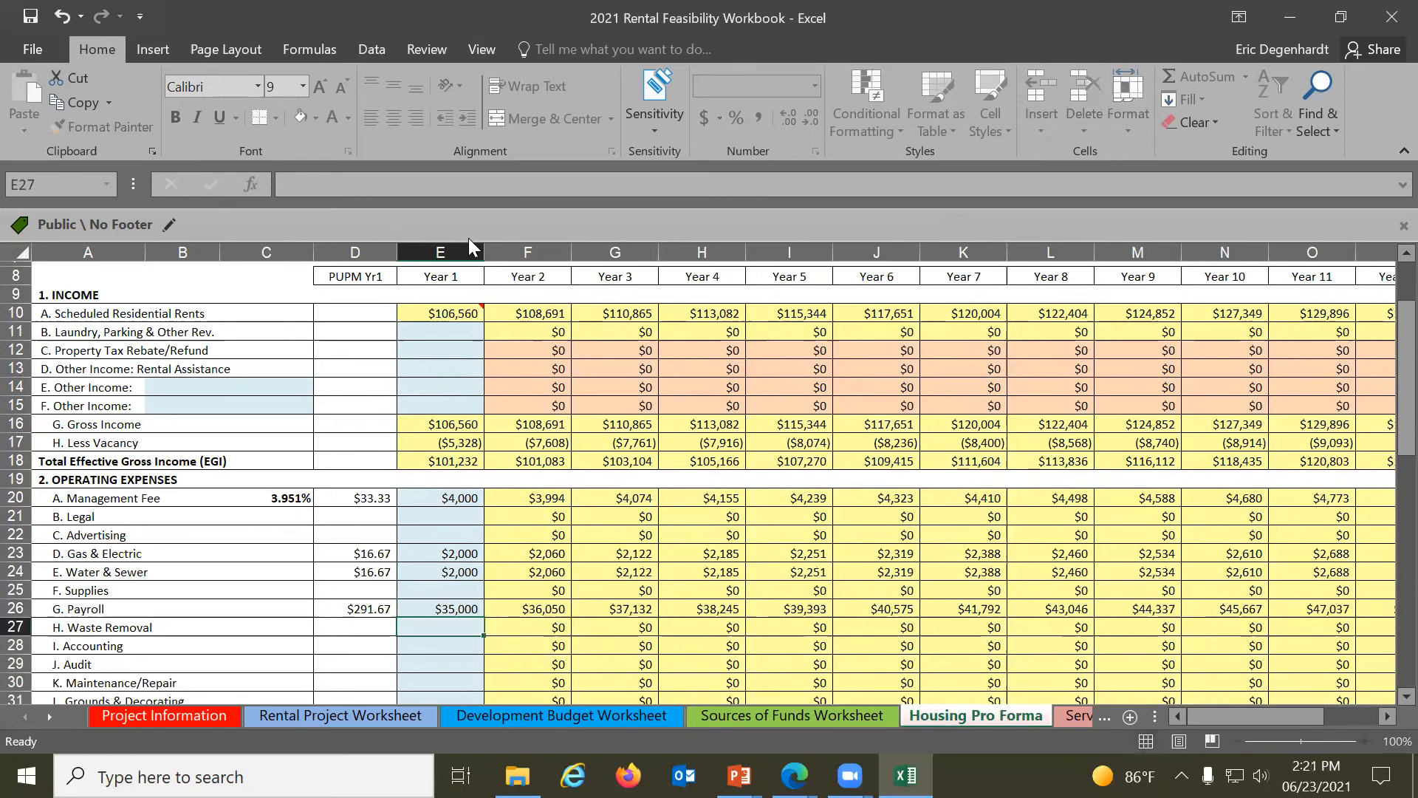
Enter Year 1 expenses of 500 for Waste Removal and 40000 for Maintenance/Repair
scroll(389, 319, down, 2)
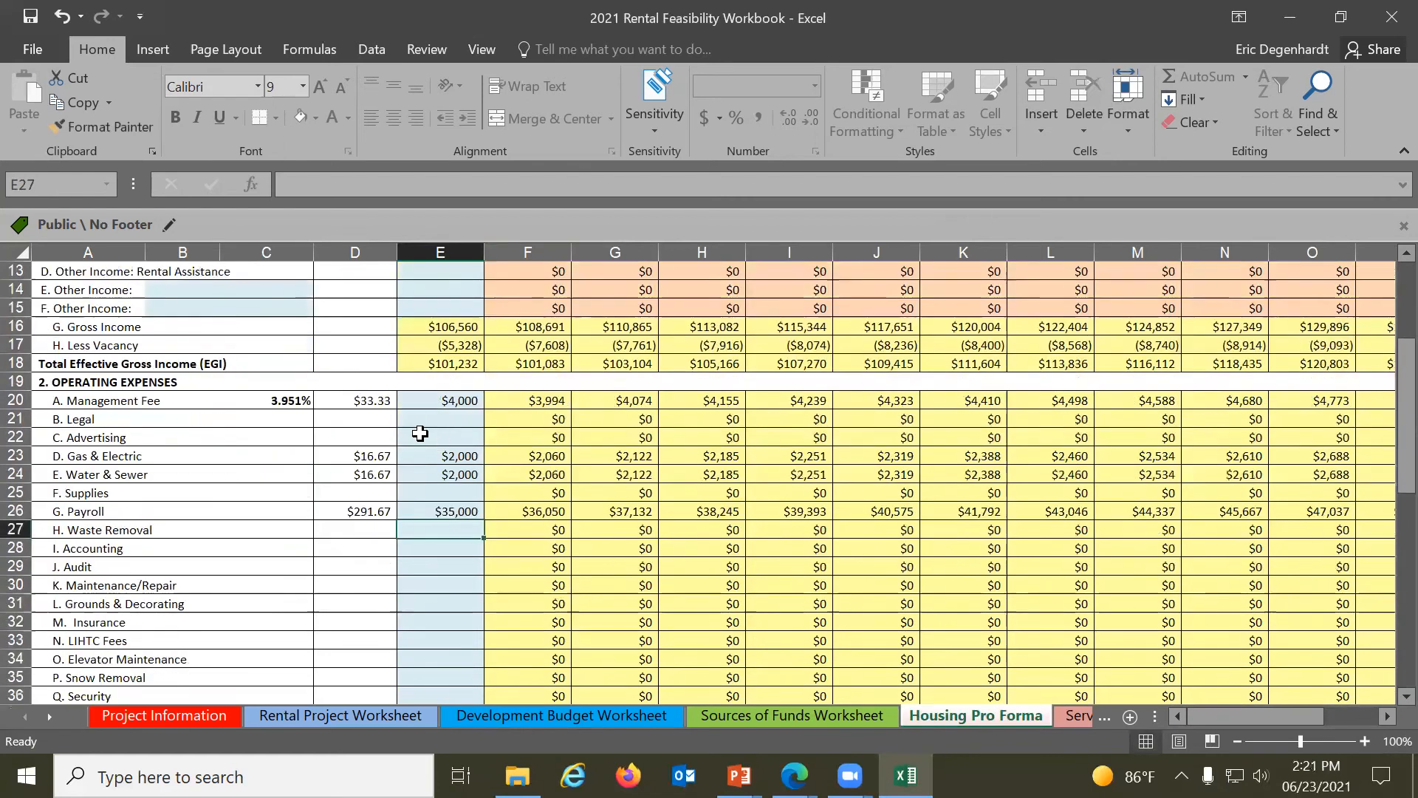
text(500)
key(Return)
key(Return)
key(Return)
text(40000)
key(Return)
scroll(509, 405, down, 3)
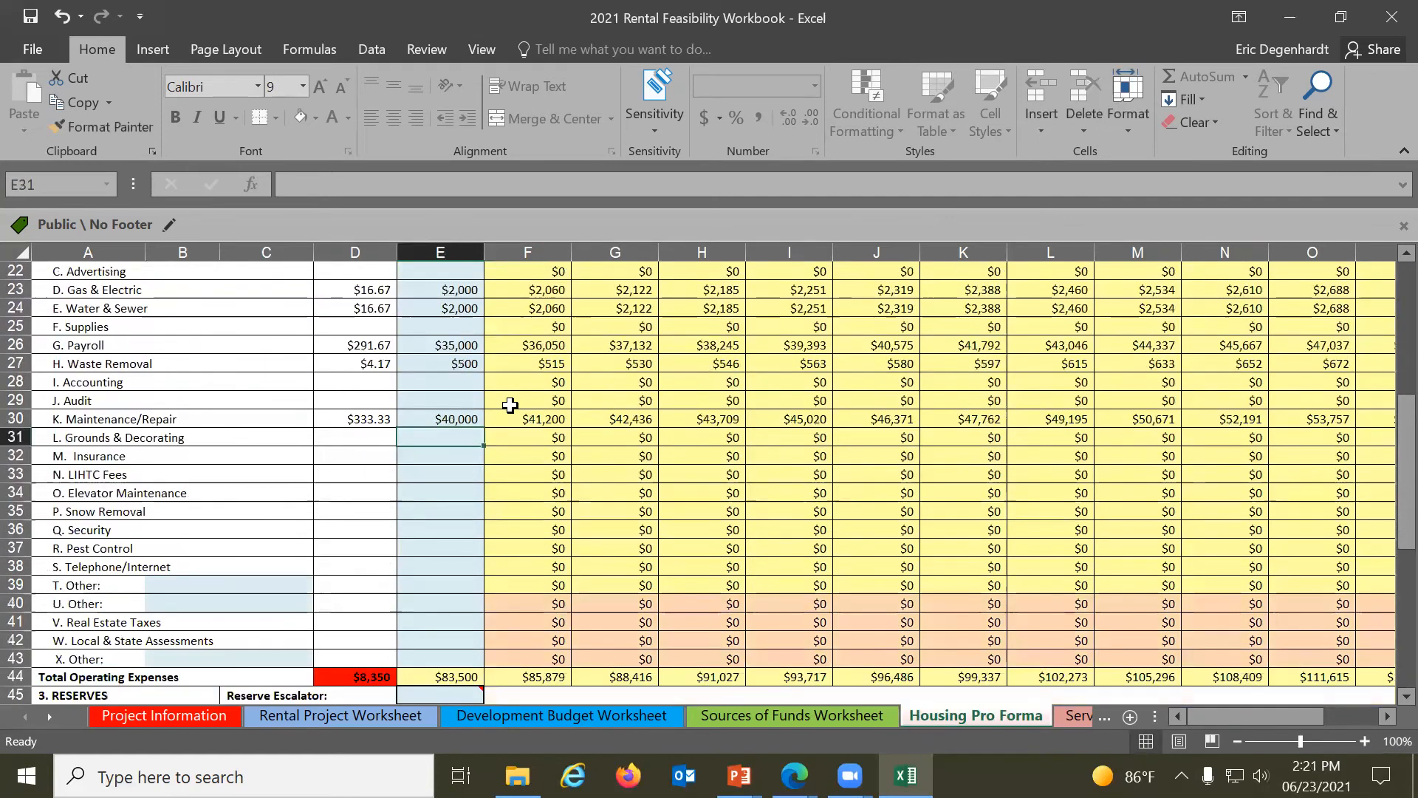
Enter 3,000 as the Year 1 Replacement Reserves in the Reserves section of the Housing Pro Forma
scroll(509, 405, down, 4)
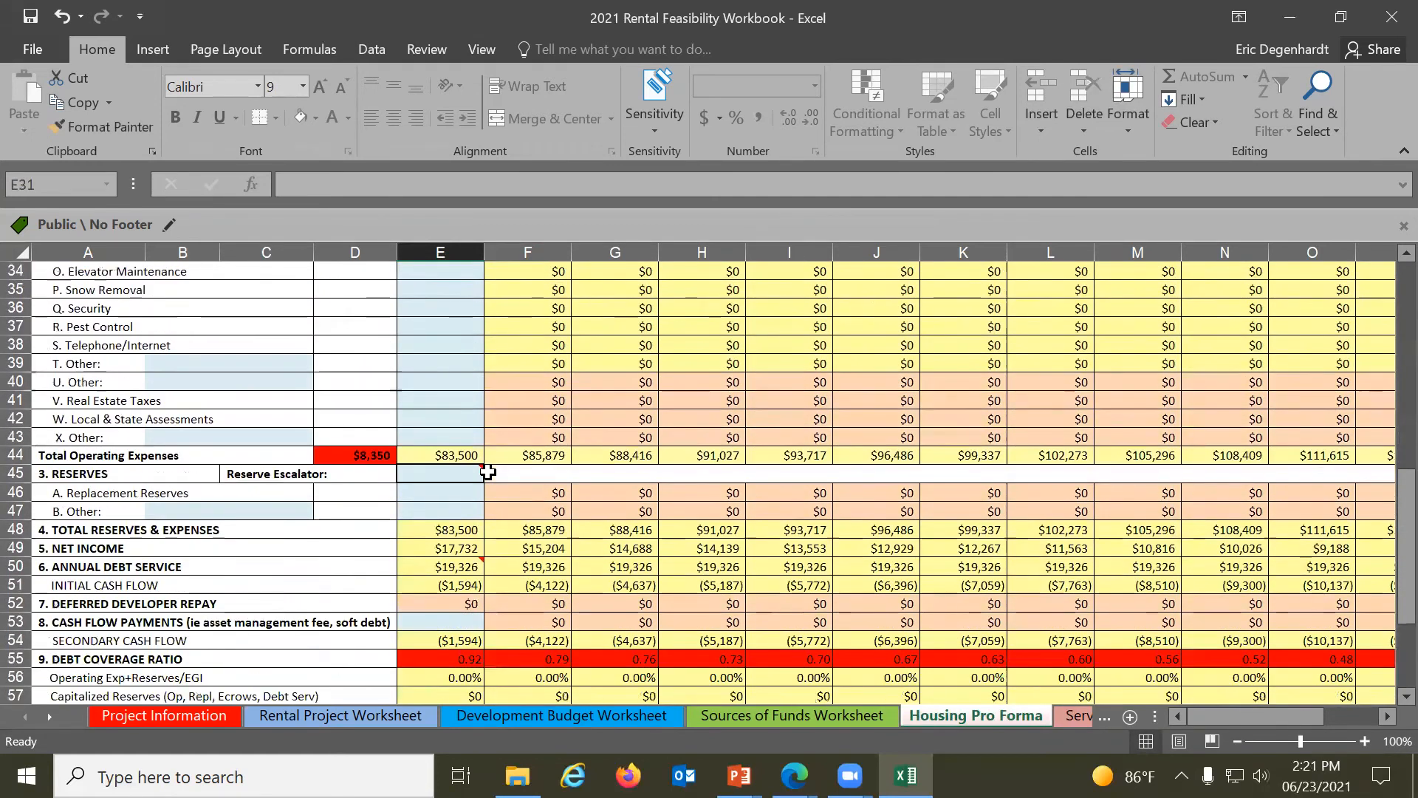
scroll(488, 472, up, 4)
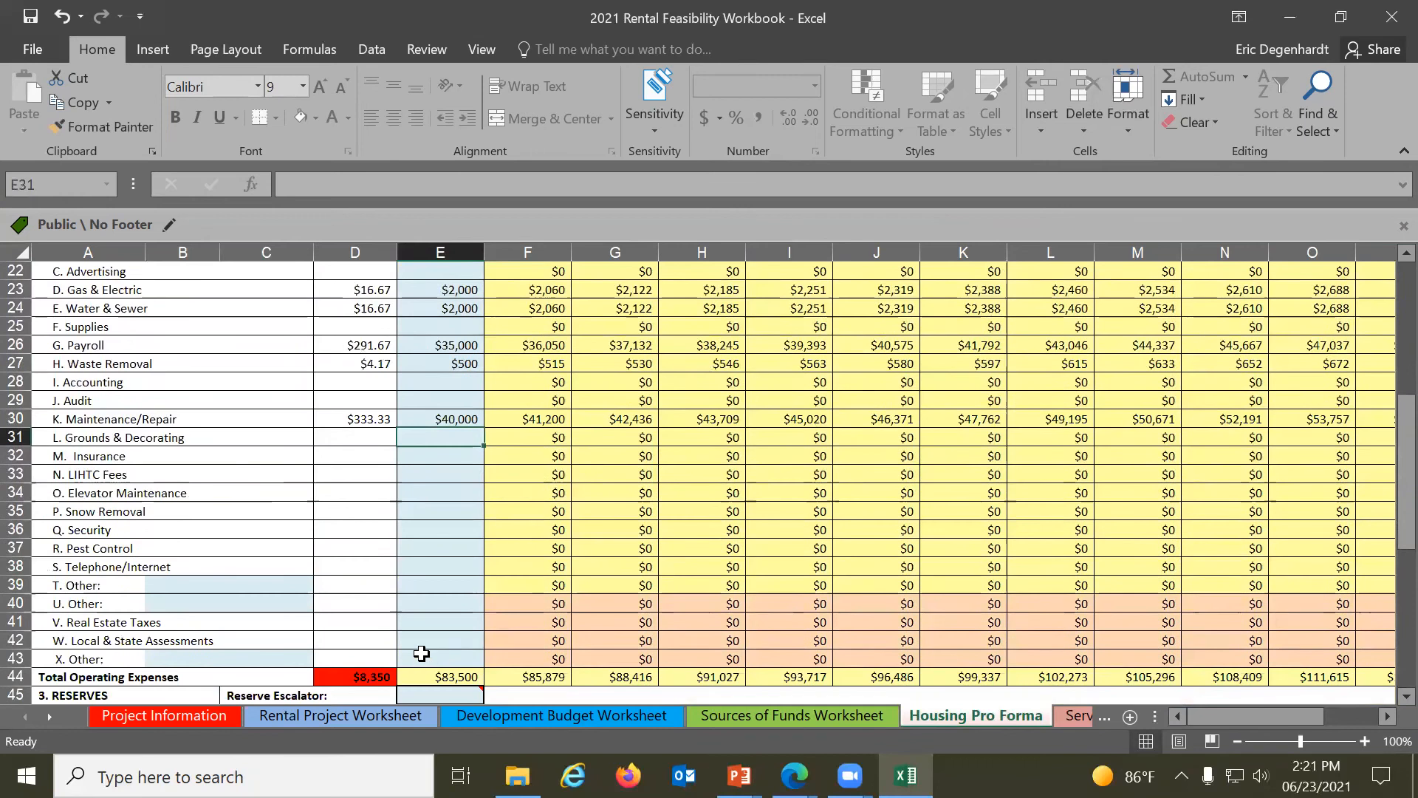
scroll(474, 523, down, 1)
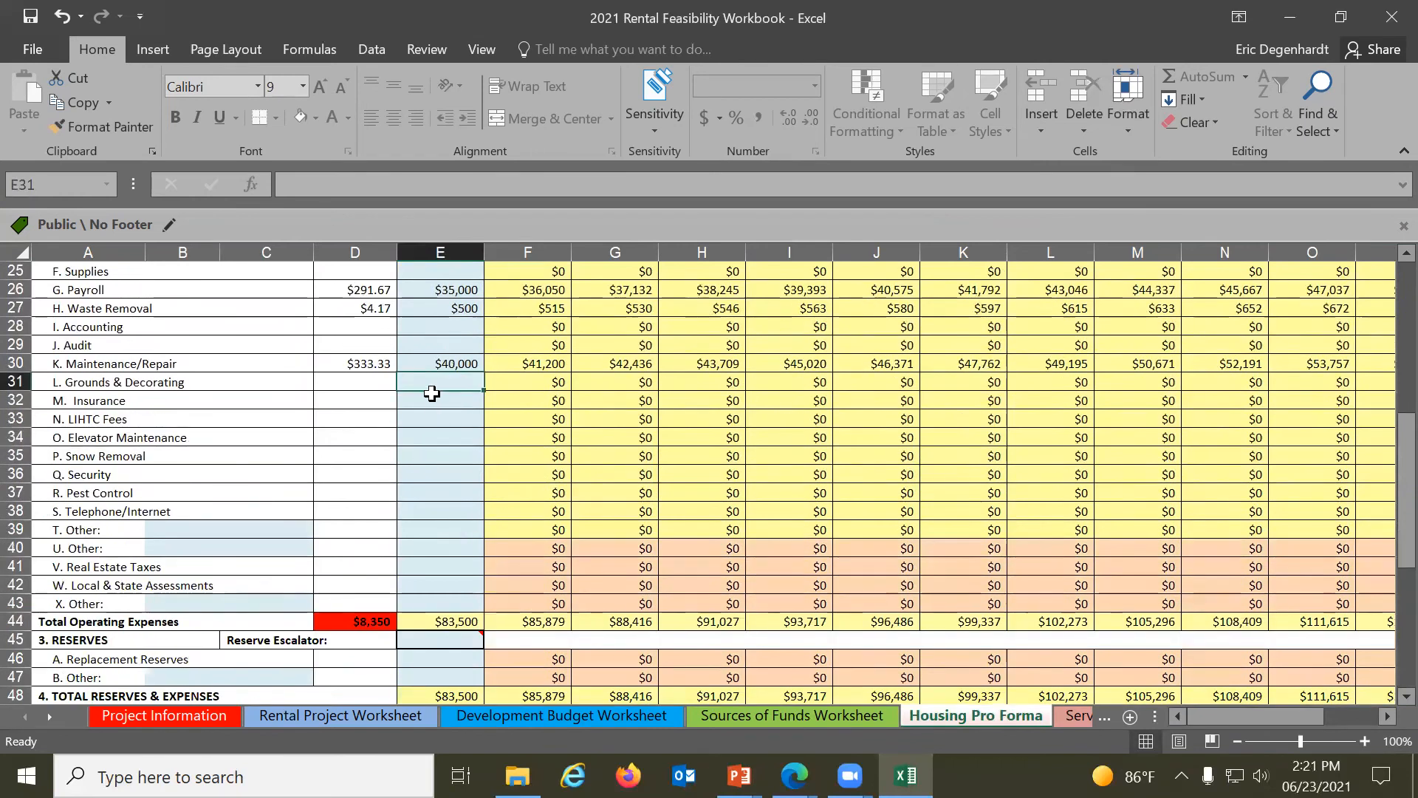
scroll(450, 443, down, 2)
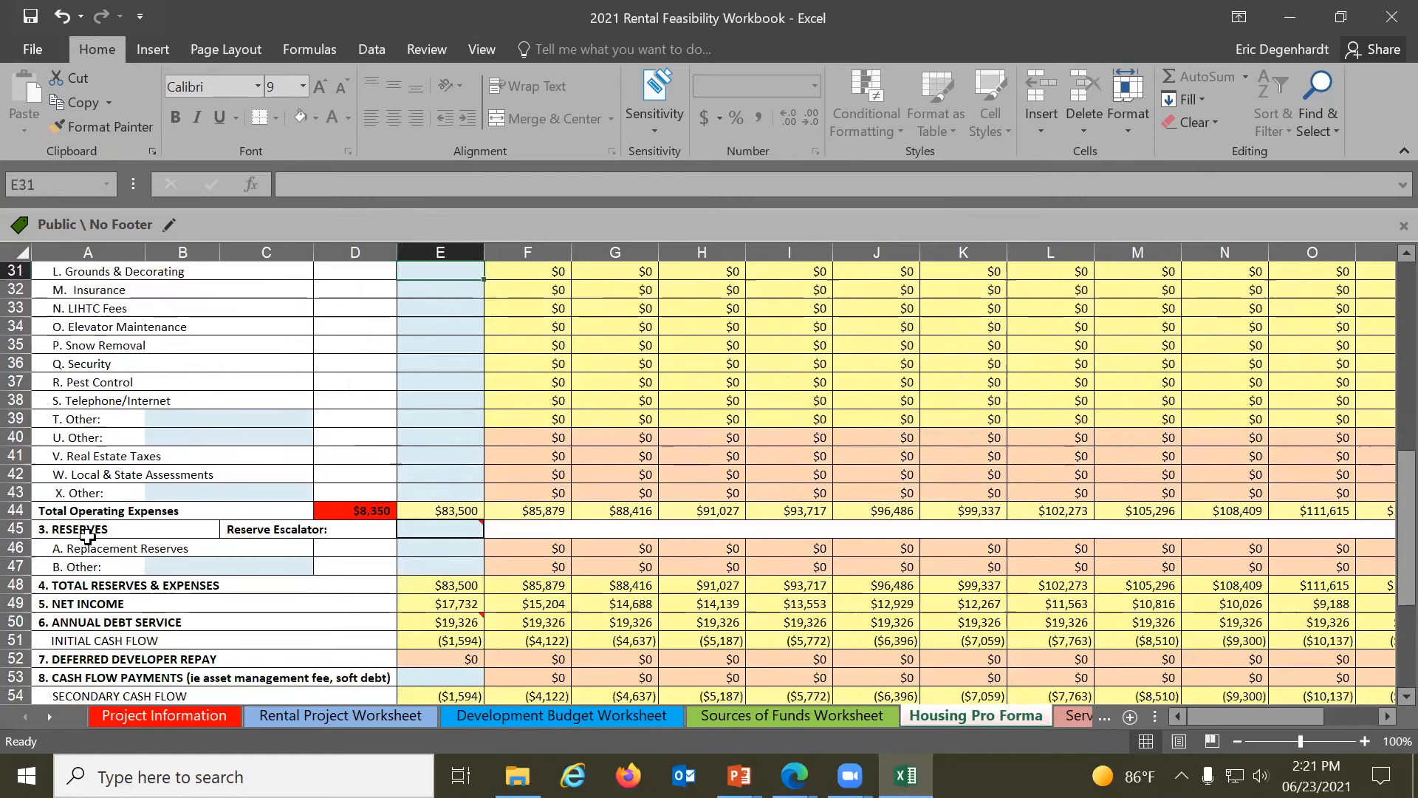
click(452, 531)
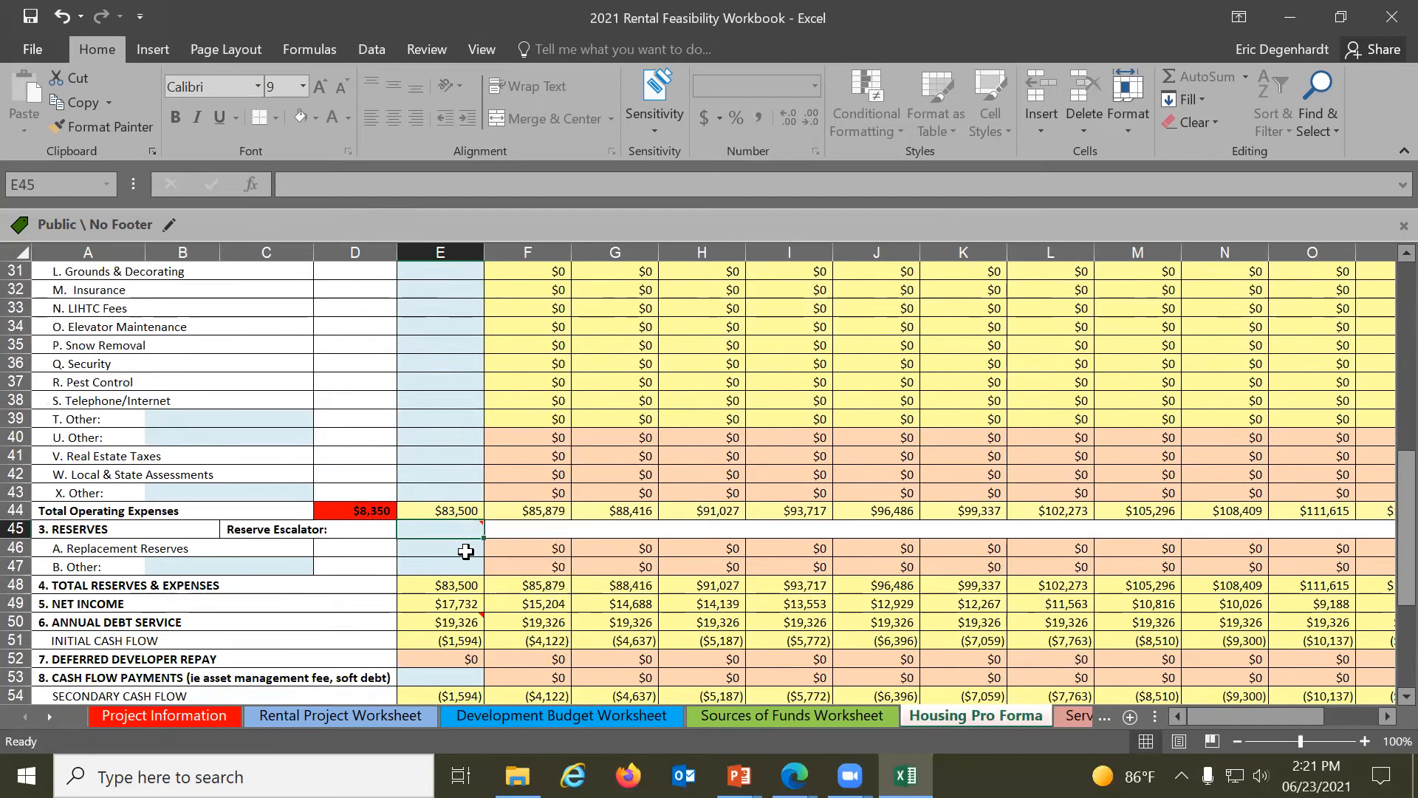
click(466, 551)
text(3)
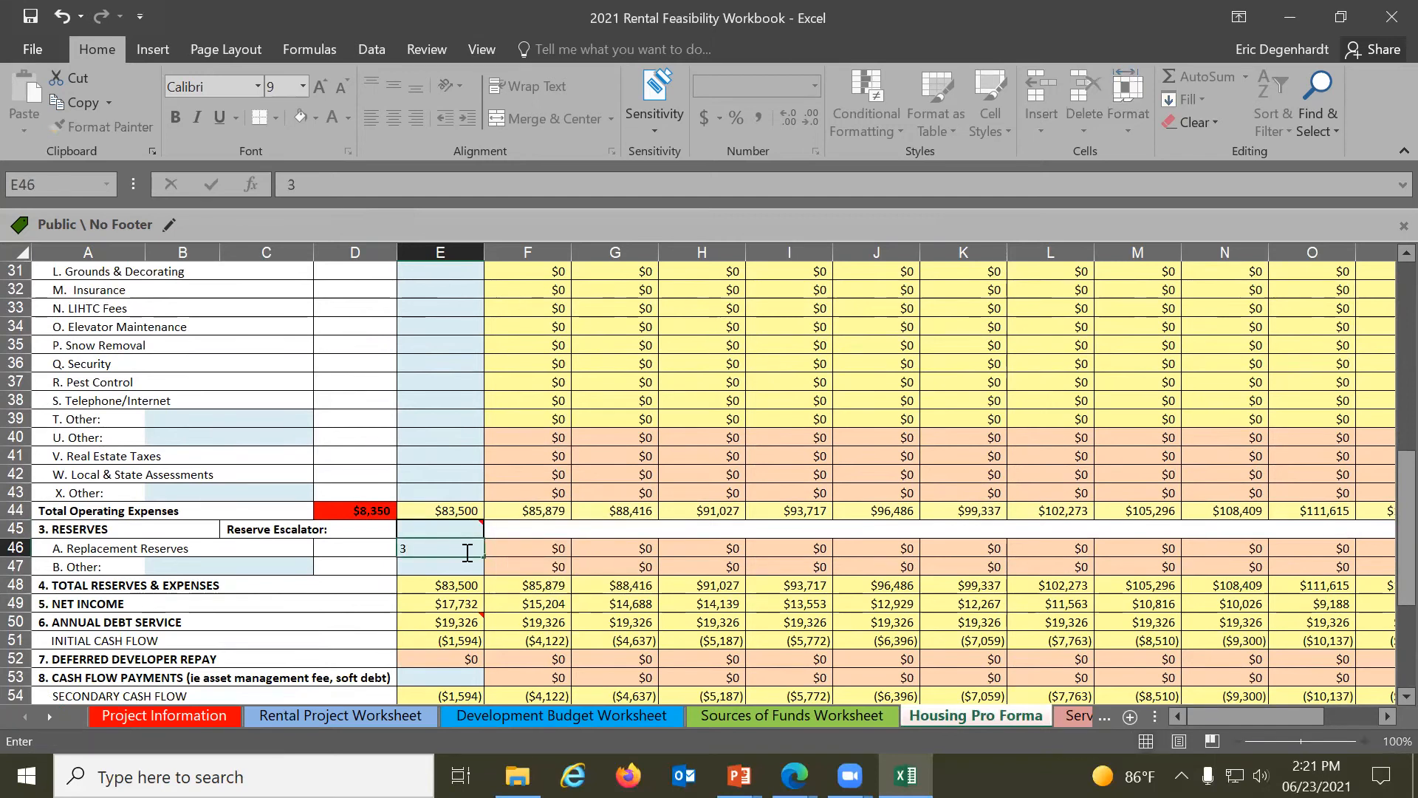
text(,000)
key(Return)
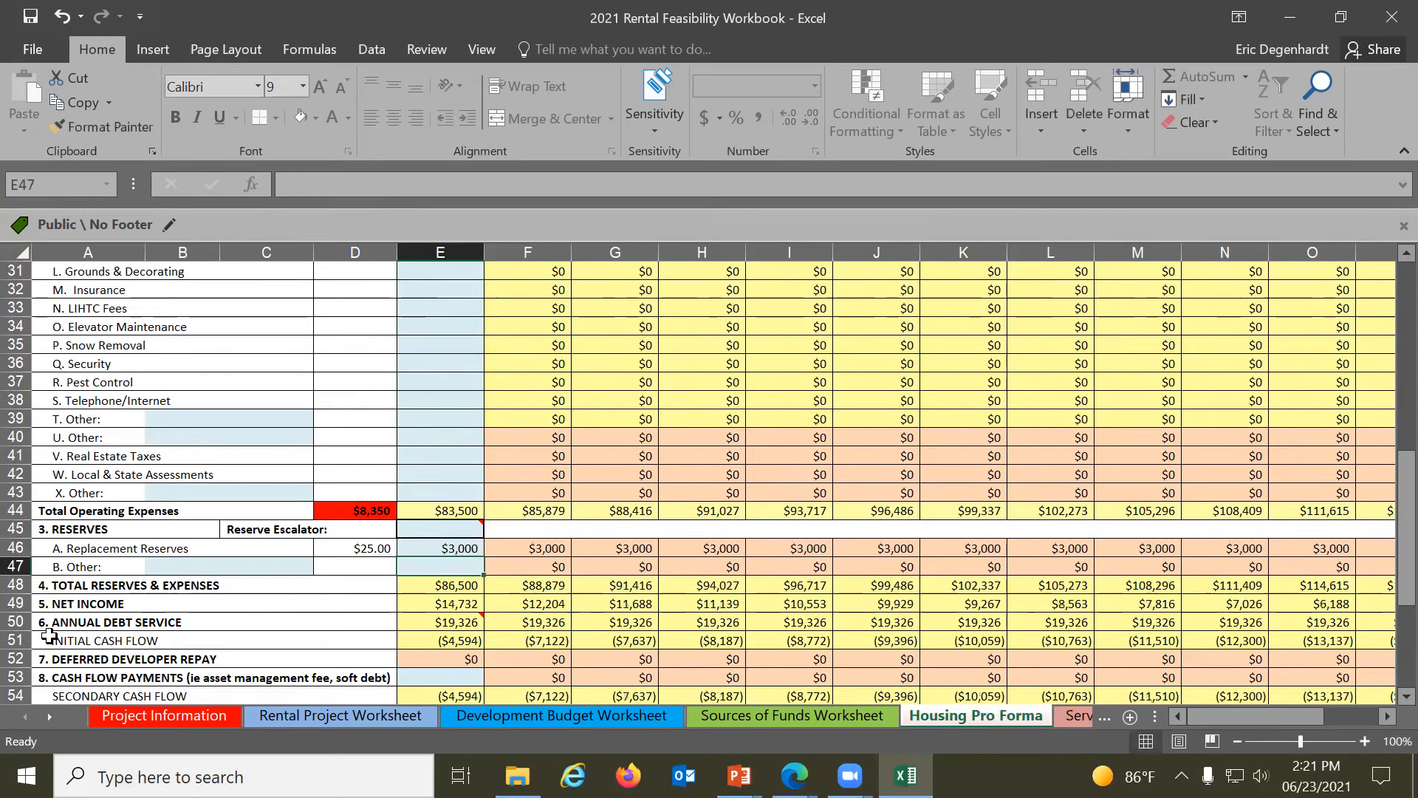
Set the Year 1 Real Estate Taxes under Operating Expenses to 10000
scroll(443, 591, down, 3)
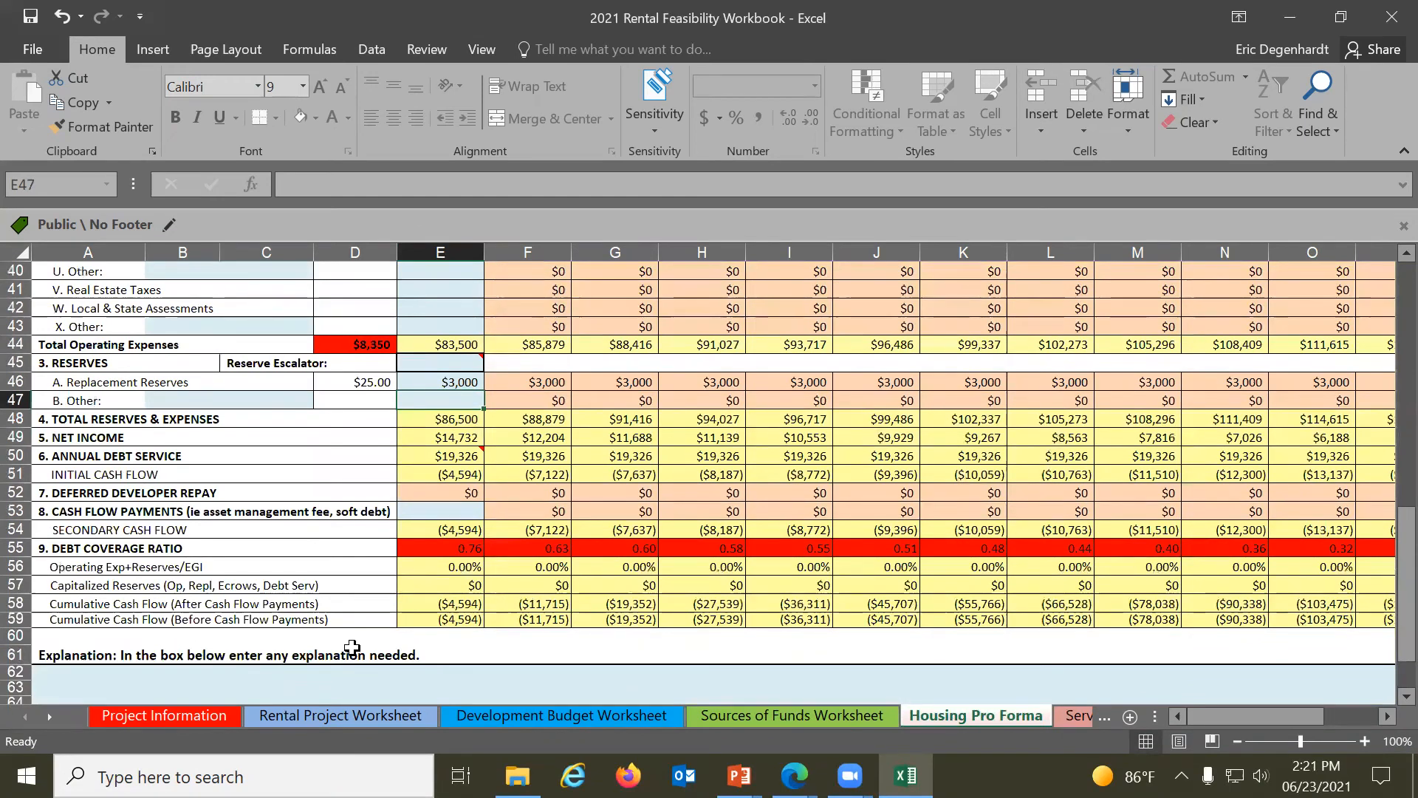
scroll(351, 647, down, 1)
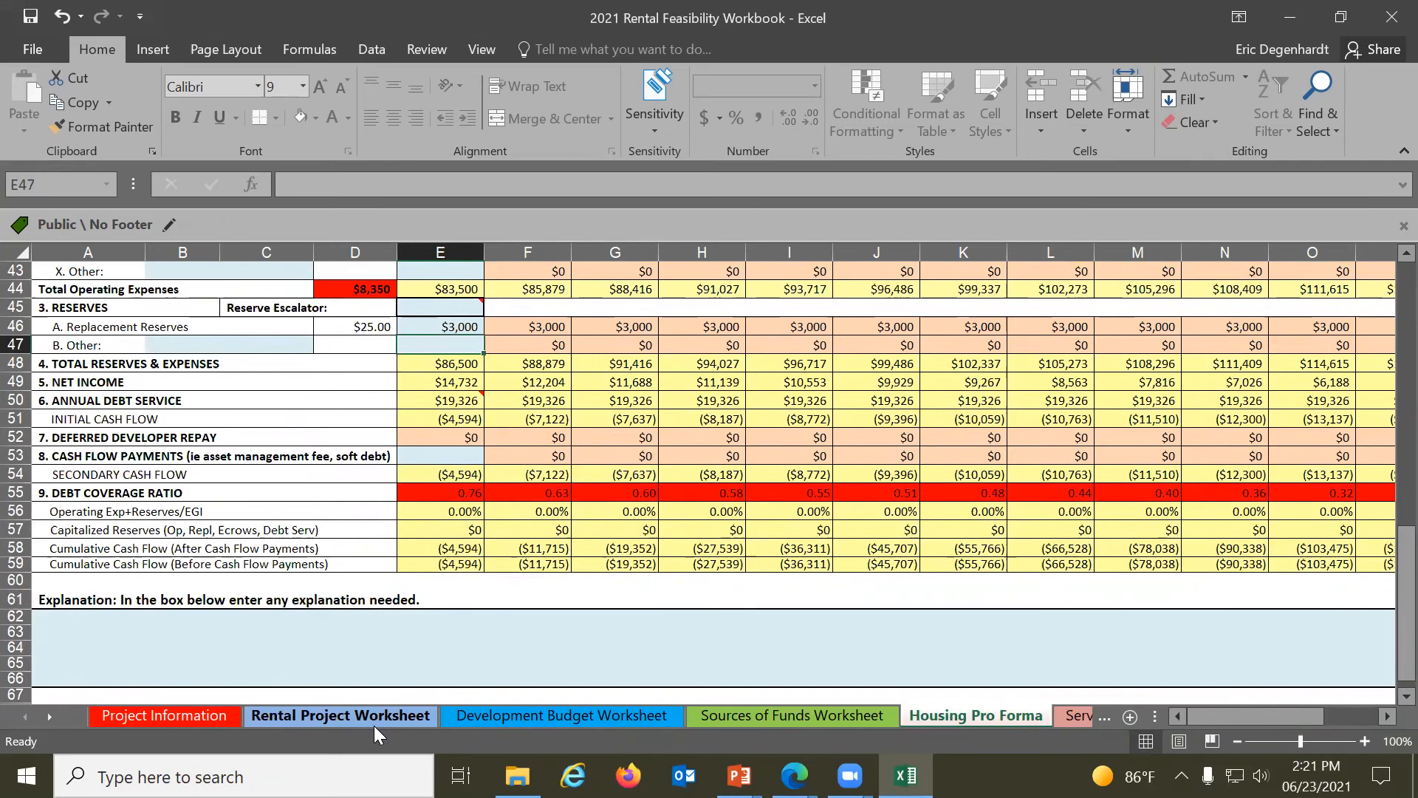
scroll(399, 550, up, 3)
scroll(487, 603, up, 2)
drag(579, 512, 1086, 509)
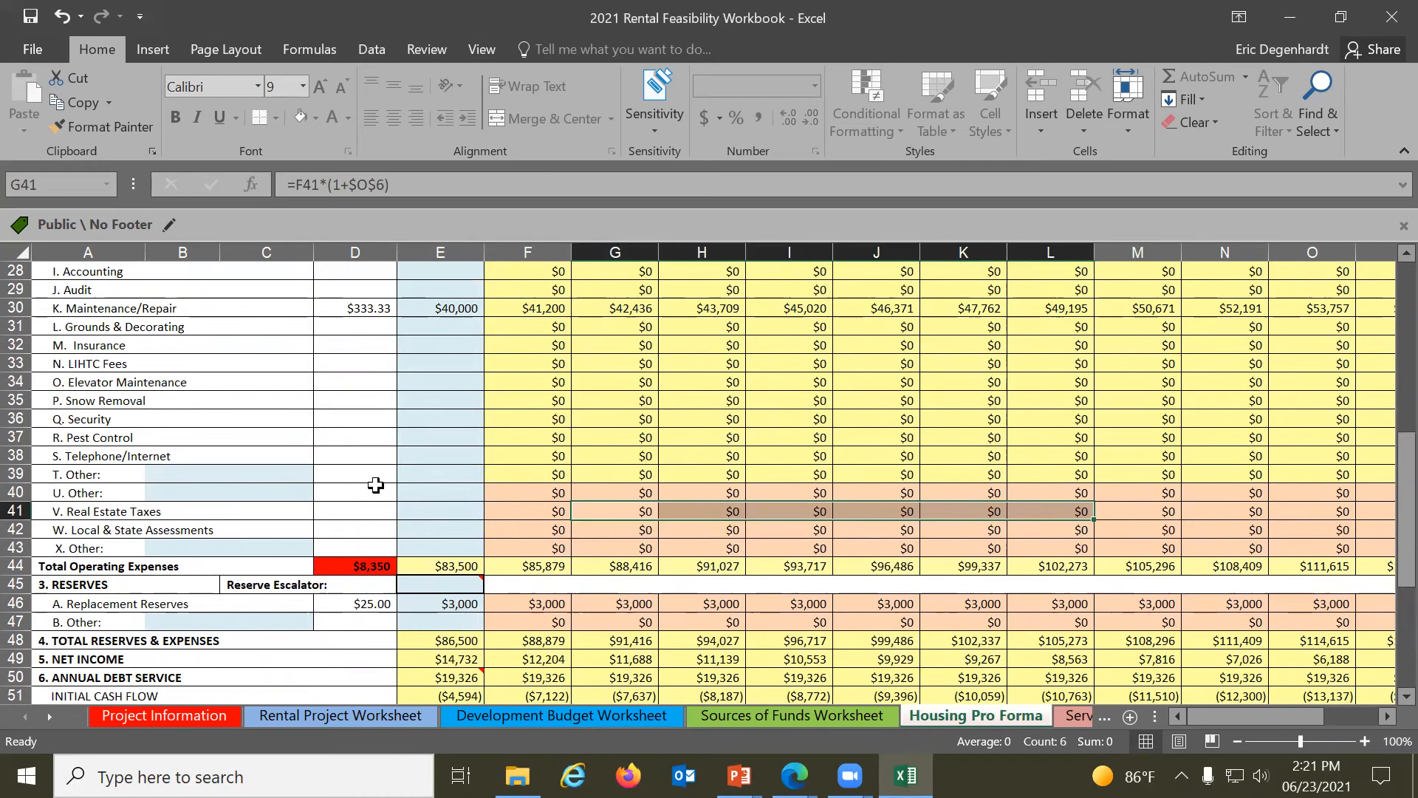
click(449, 510)
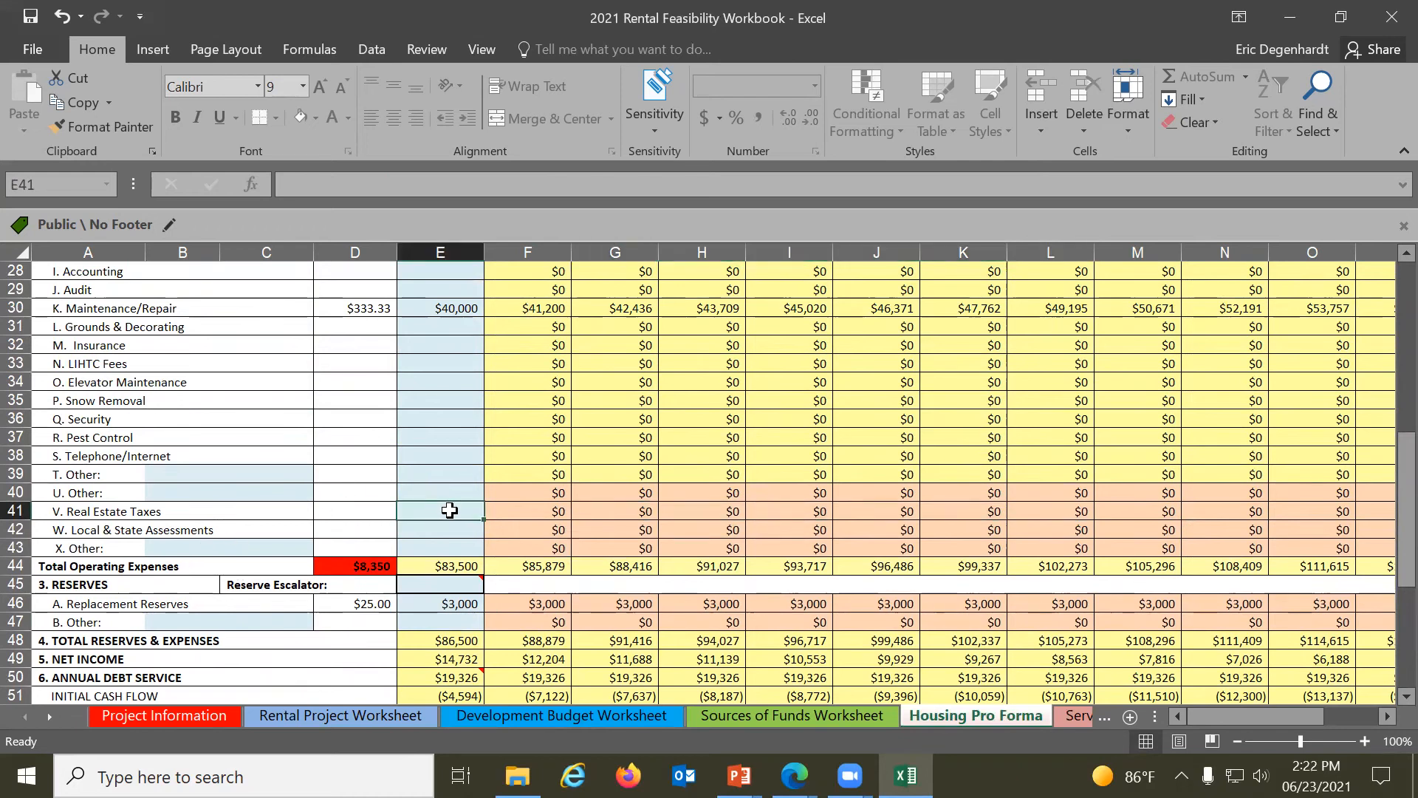
text(1000)
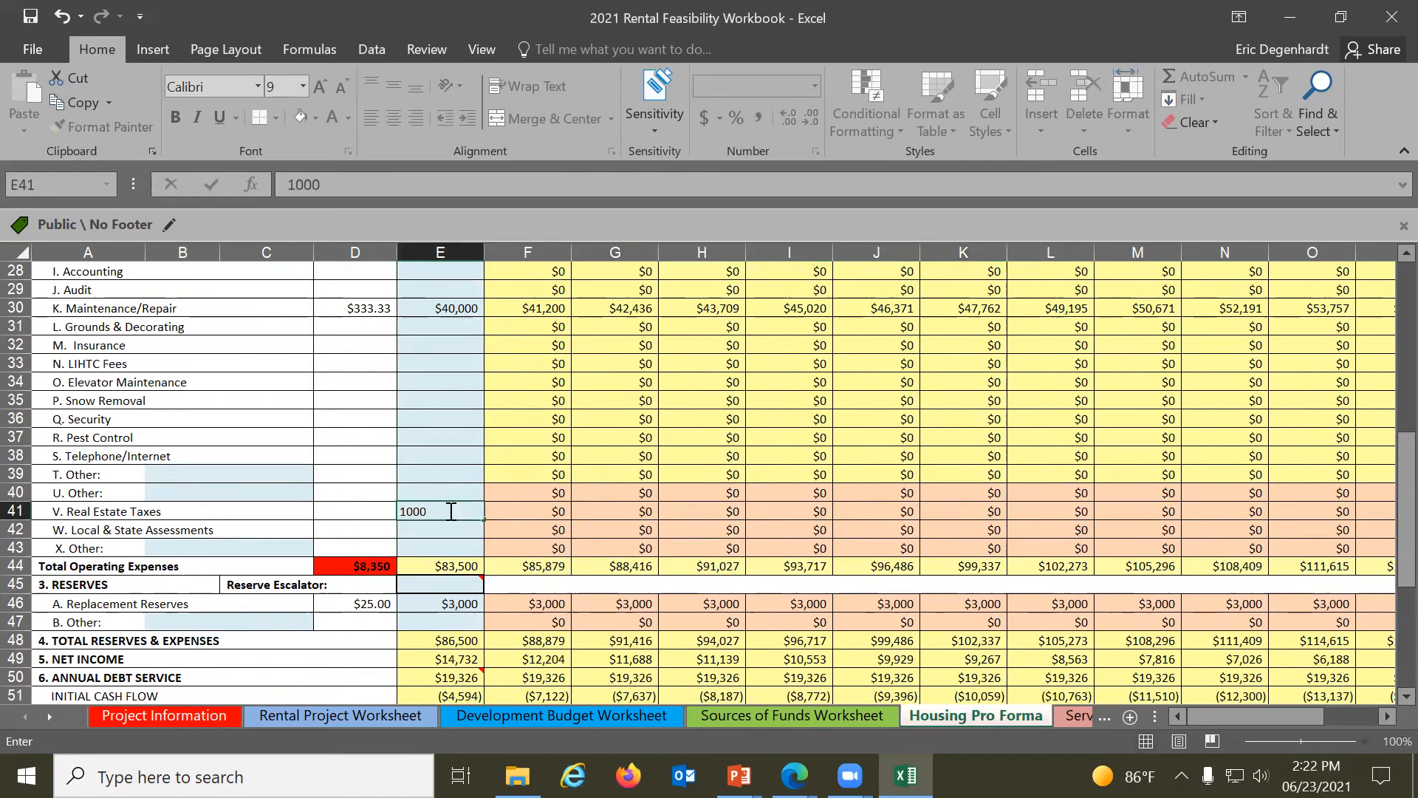
key(Return)
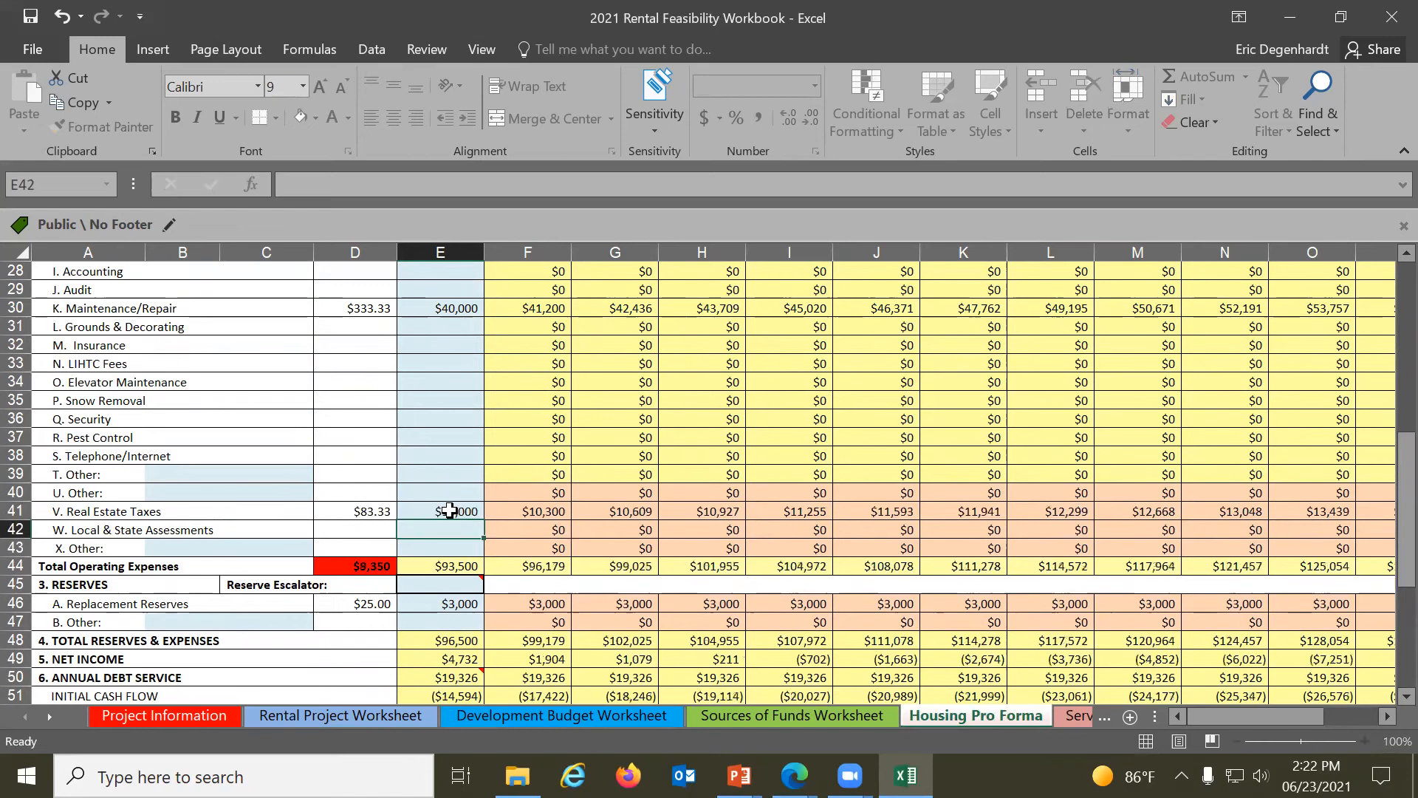
Overwrite the calculated Year 6 Real Estate Taxes in cell J41 with 500
key(Right)
key(Up)
key(Right)
key(Right)
key(Right)
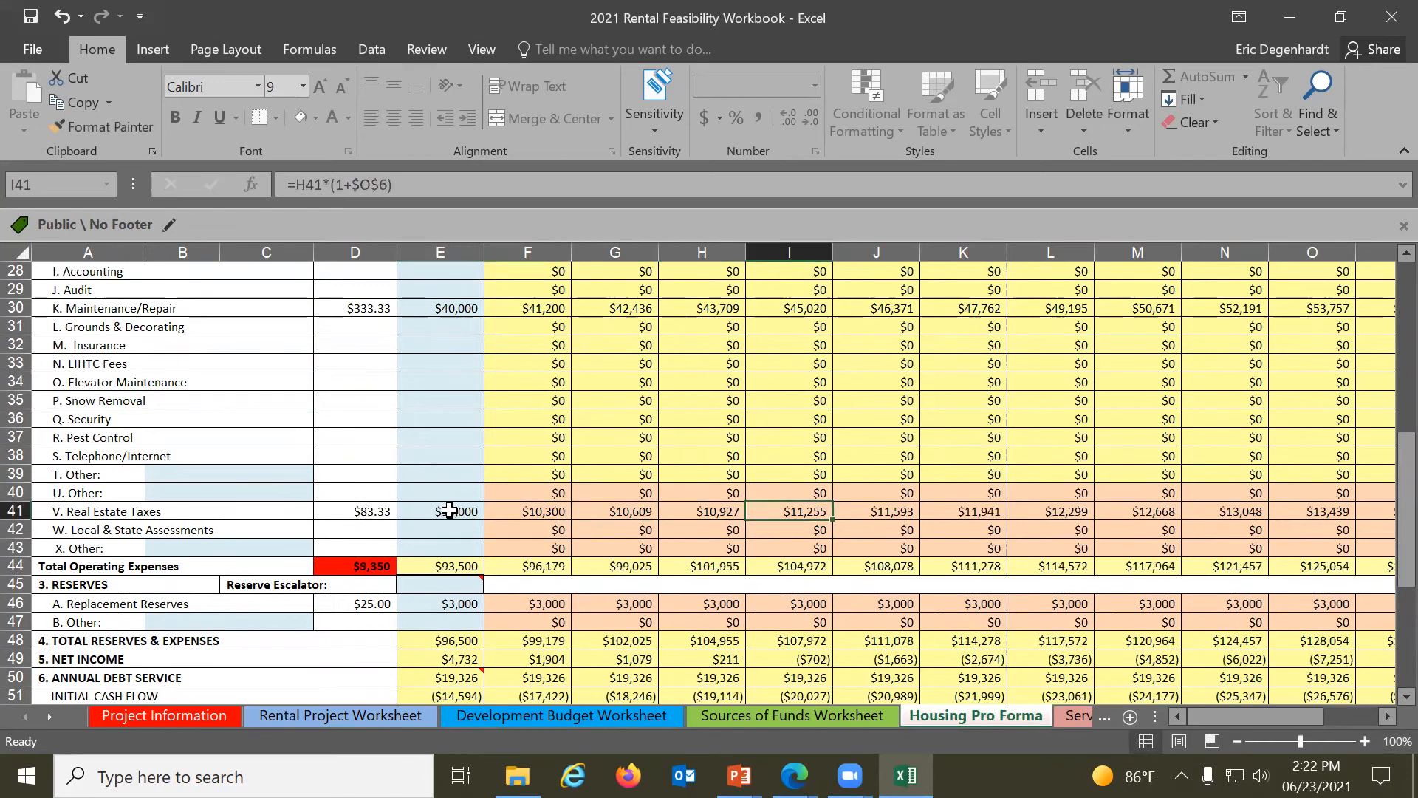
key(Right)
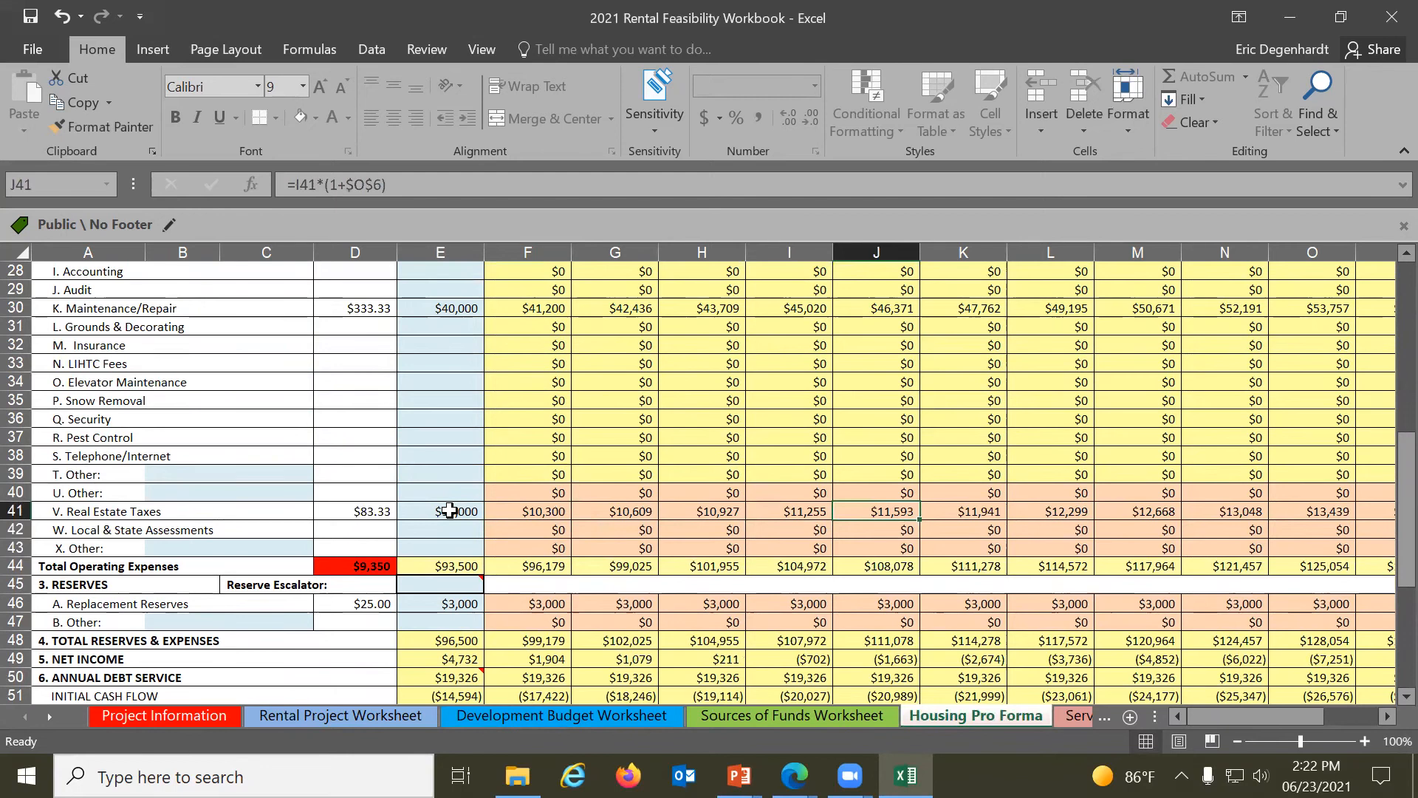
text(500)
key(Return)
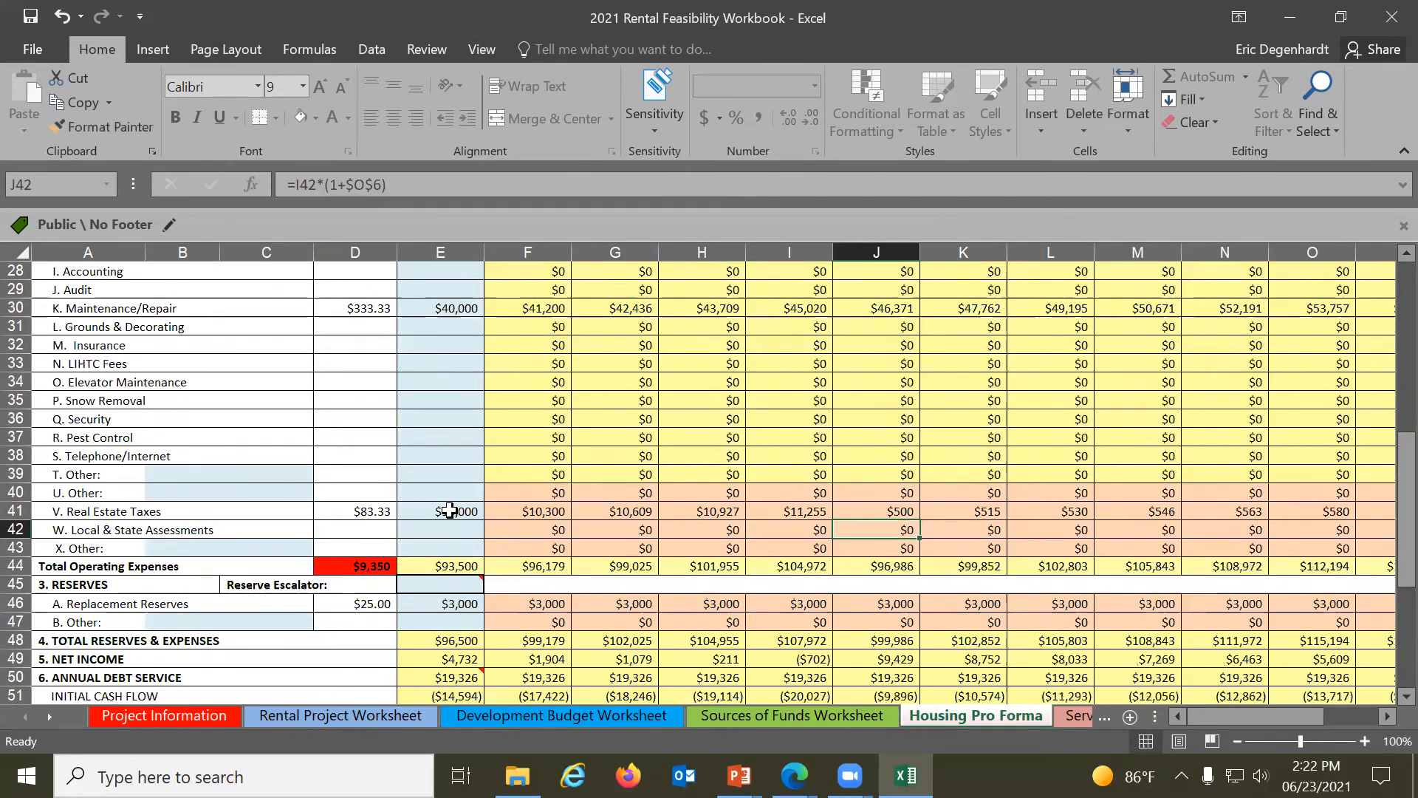
Review the Year 1 operating expenses and read the comment on the per-unit Total Operating Expenses
scroll(636, 589, down, 3)
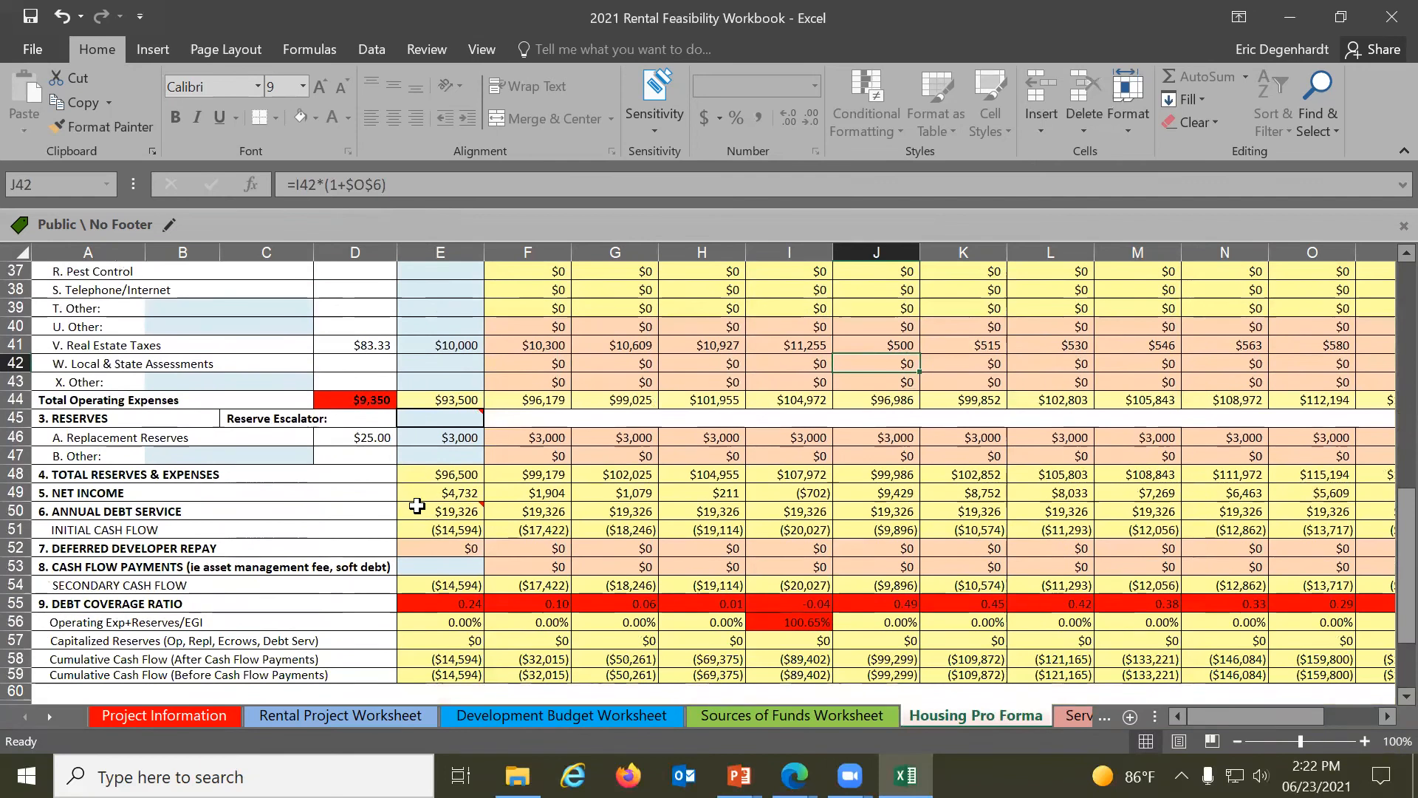
scroll(418, 517, up, 2)
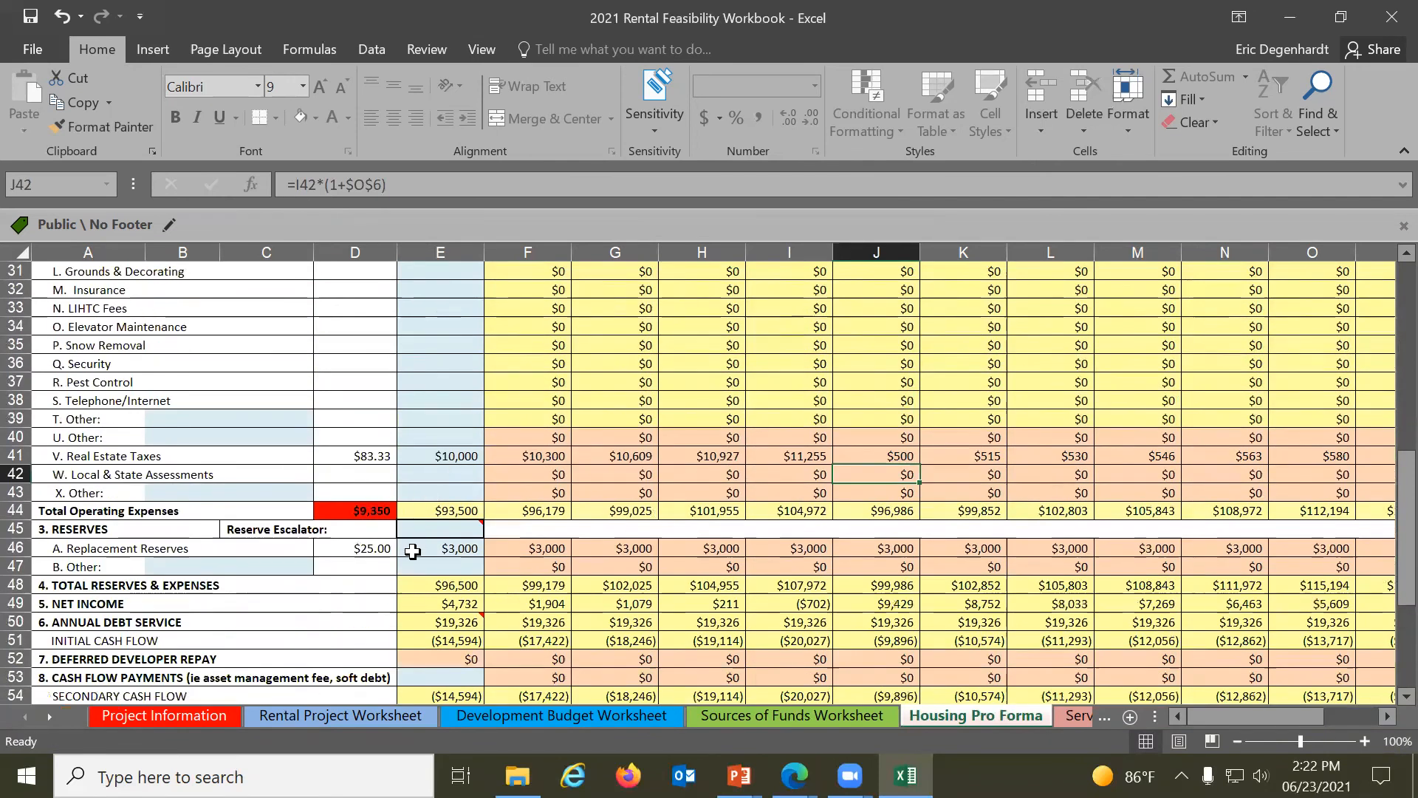
scroll(413, 561, down, 1)
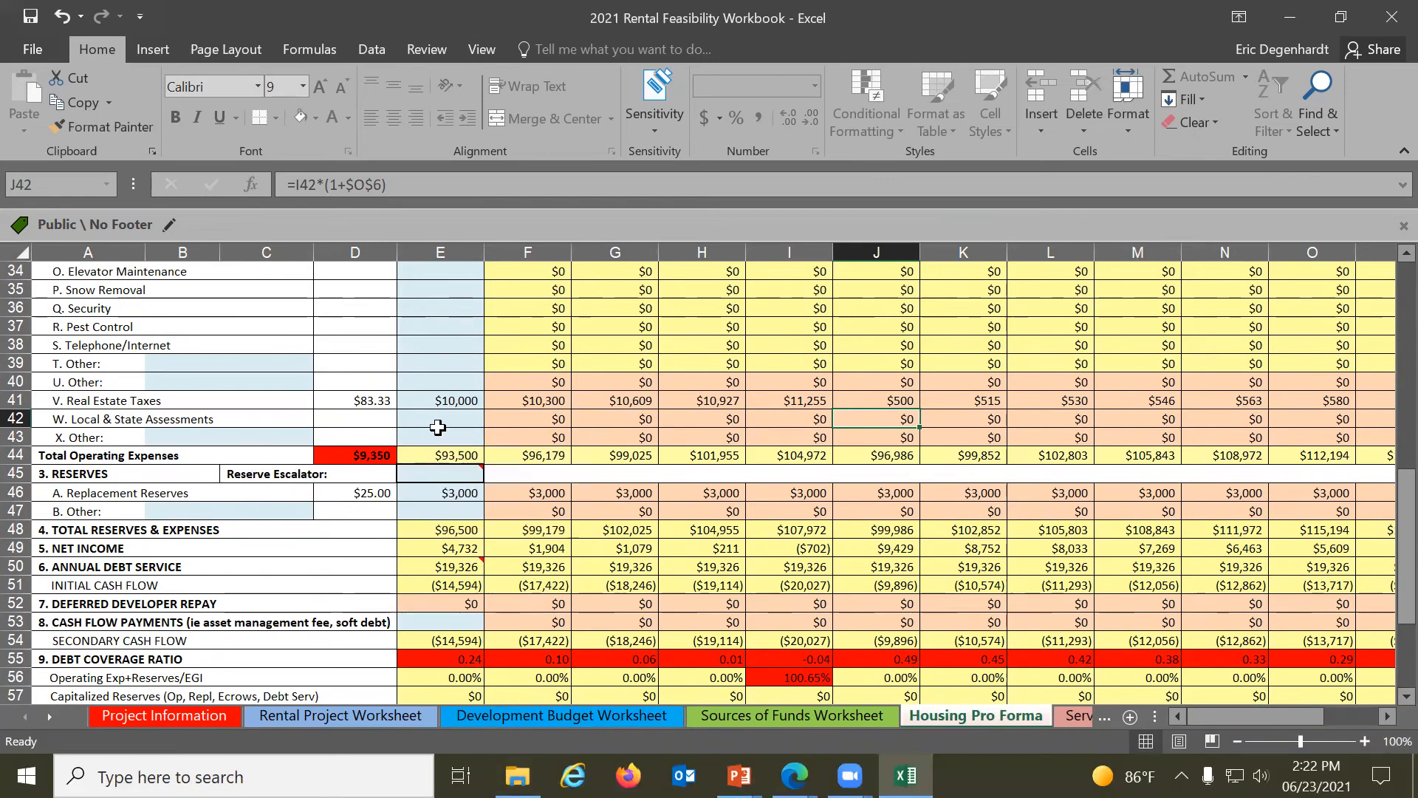
scroll(447, 451, up, 1)
scroll(446, 450, up, 7)
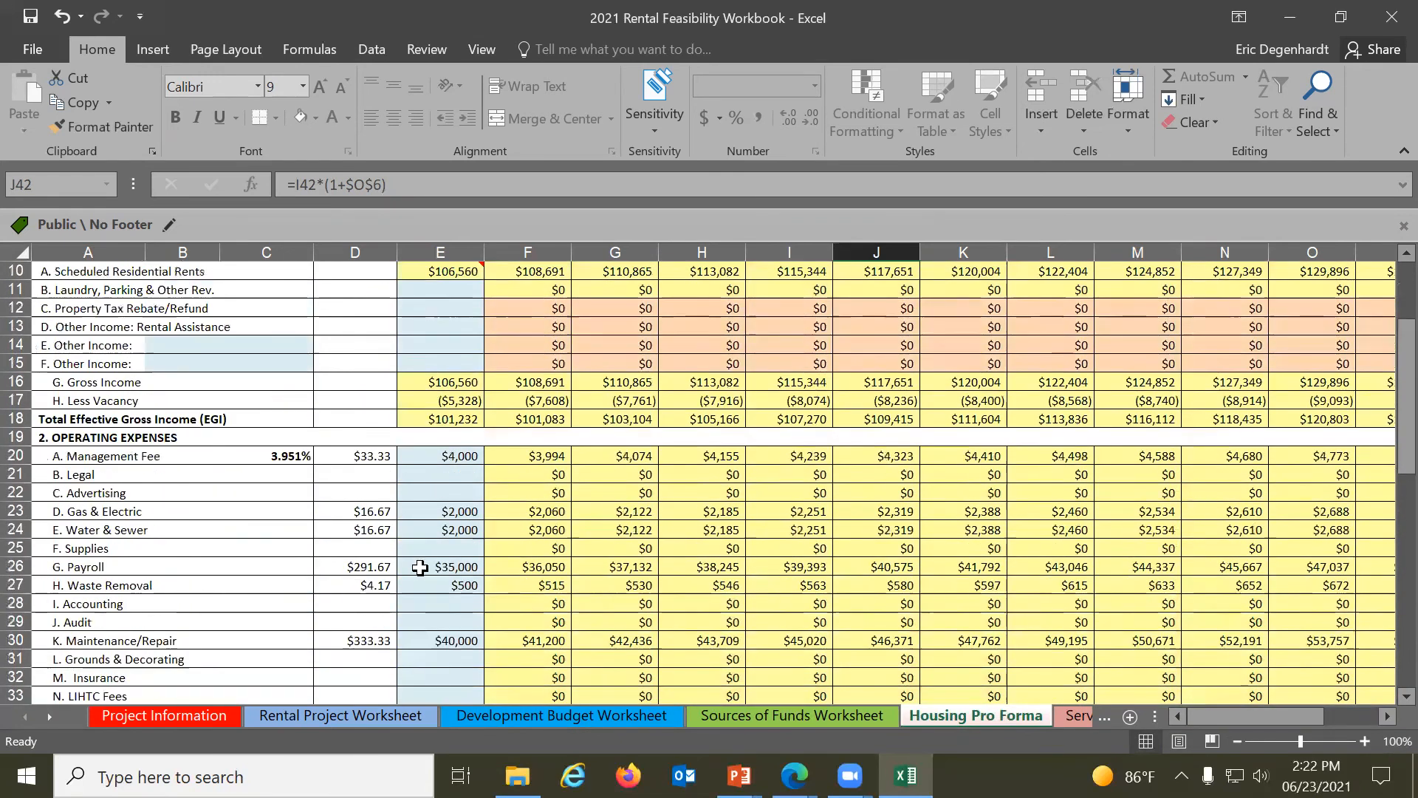
scroll(413, 590, down, 3)
scroll(413, 605, down, 3)
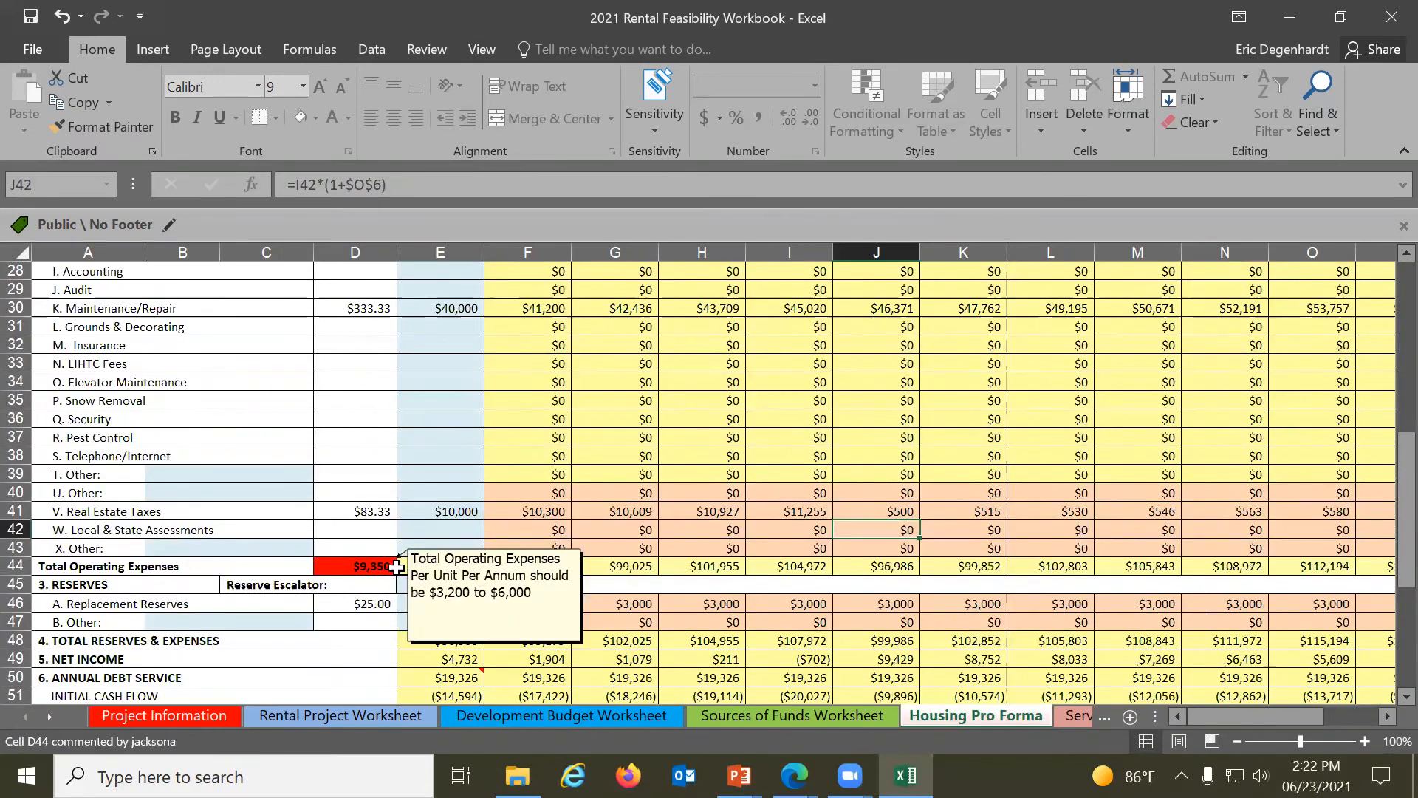
mouse_move(372, 569)
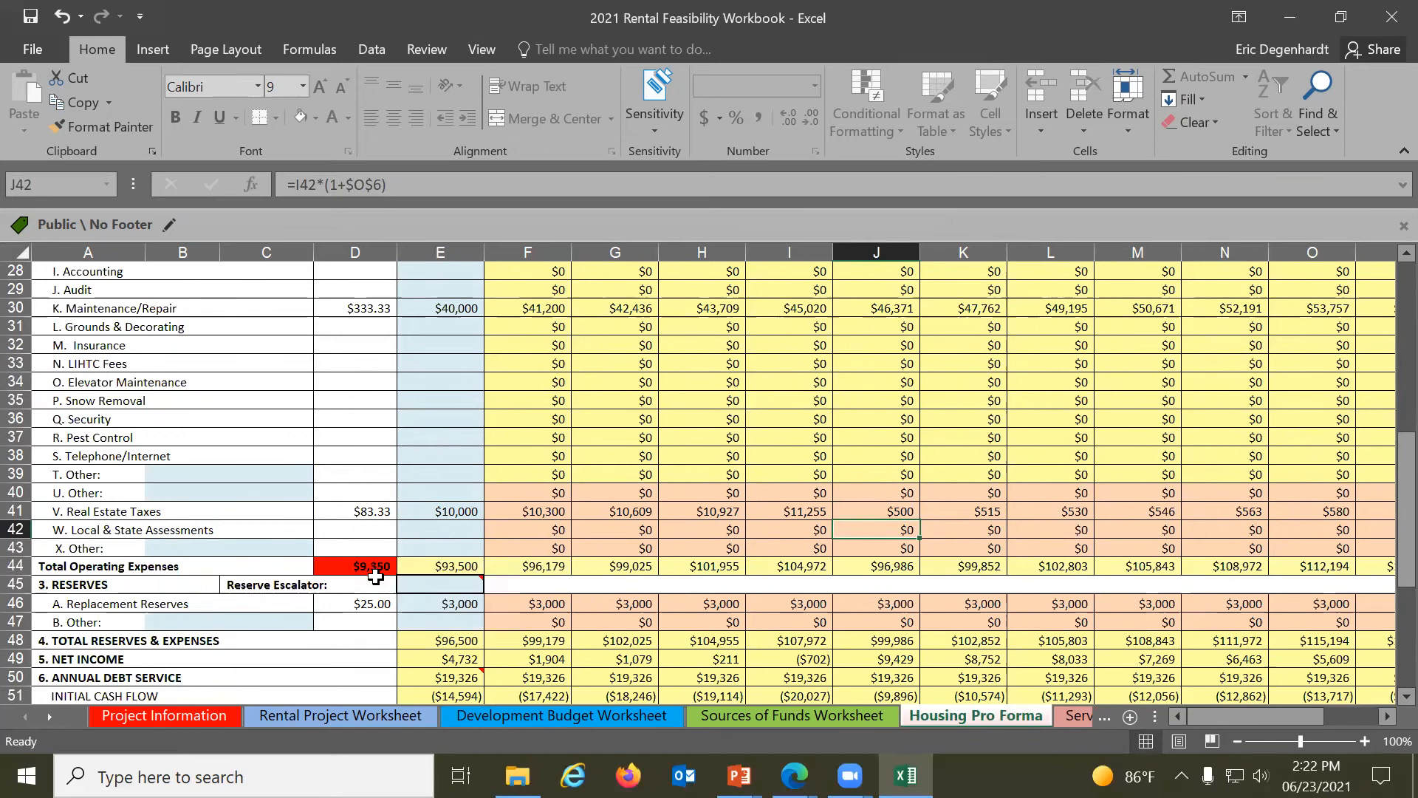
Examine the net income, cash flow and debt coverage ratio rows, and read the comment on the Reserve Escalator
scroll(414, 598, down, 2)
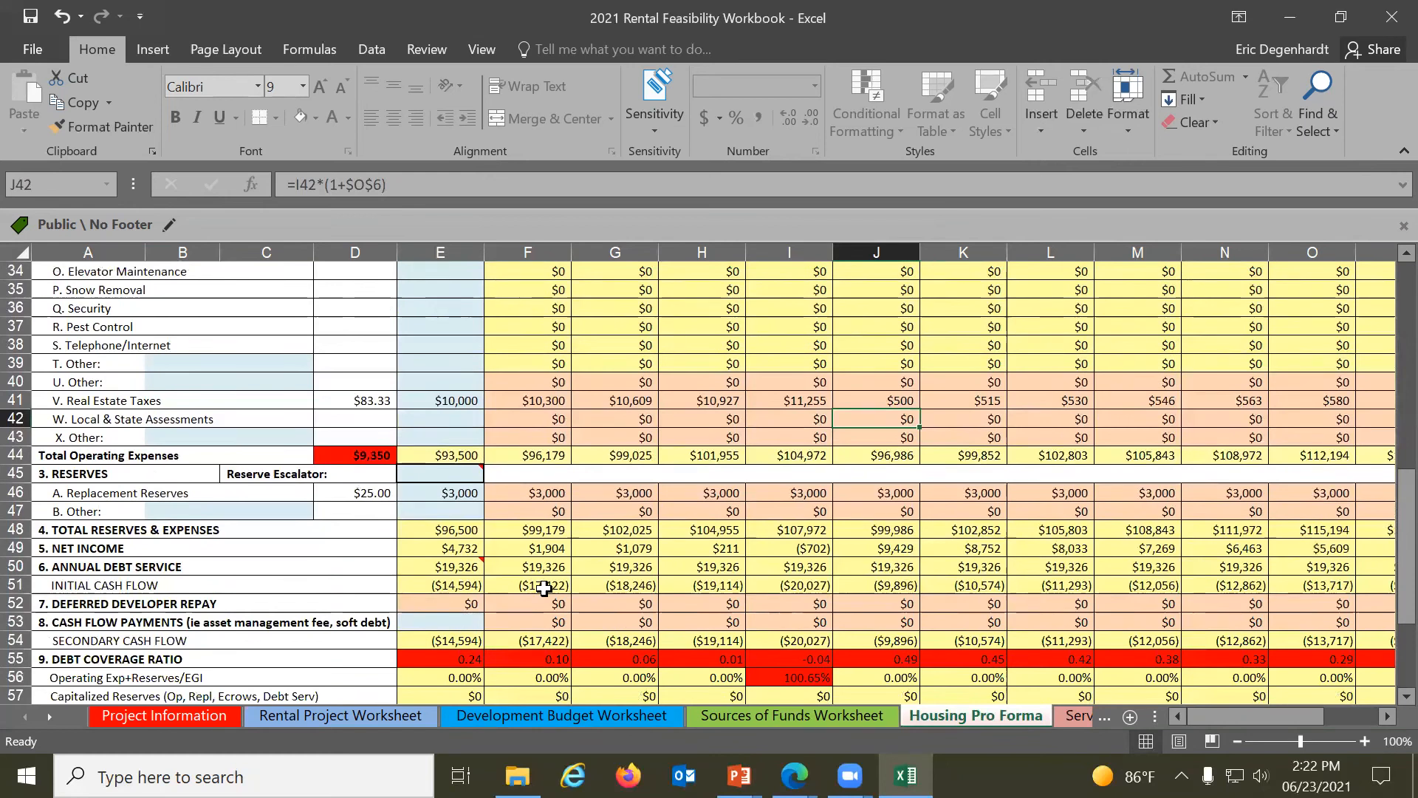
scroll(491, 635, down, 1)
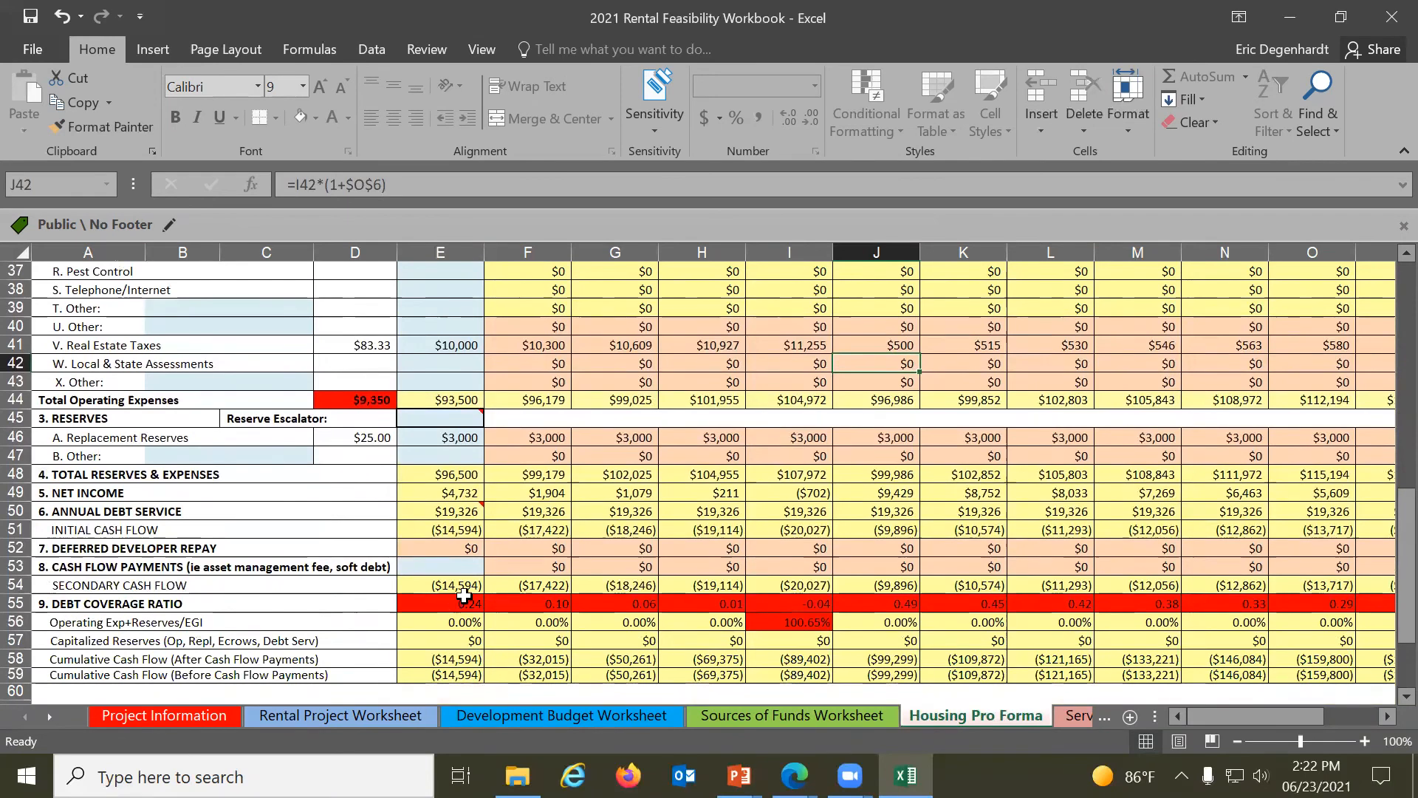
scroll(463, 593, down, 3)
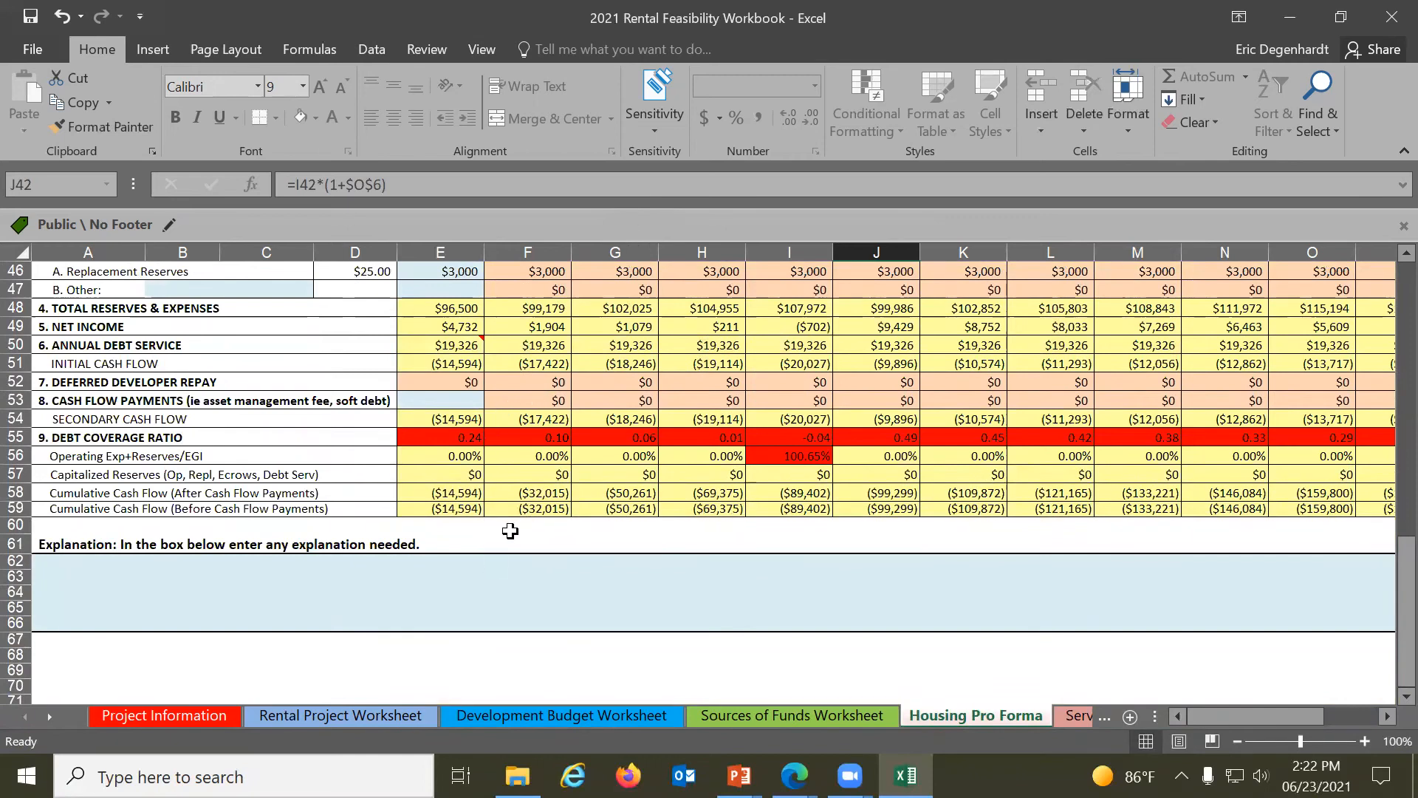
scroll(509, 531, up, 3)
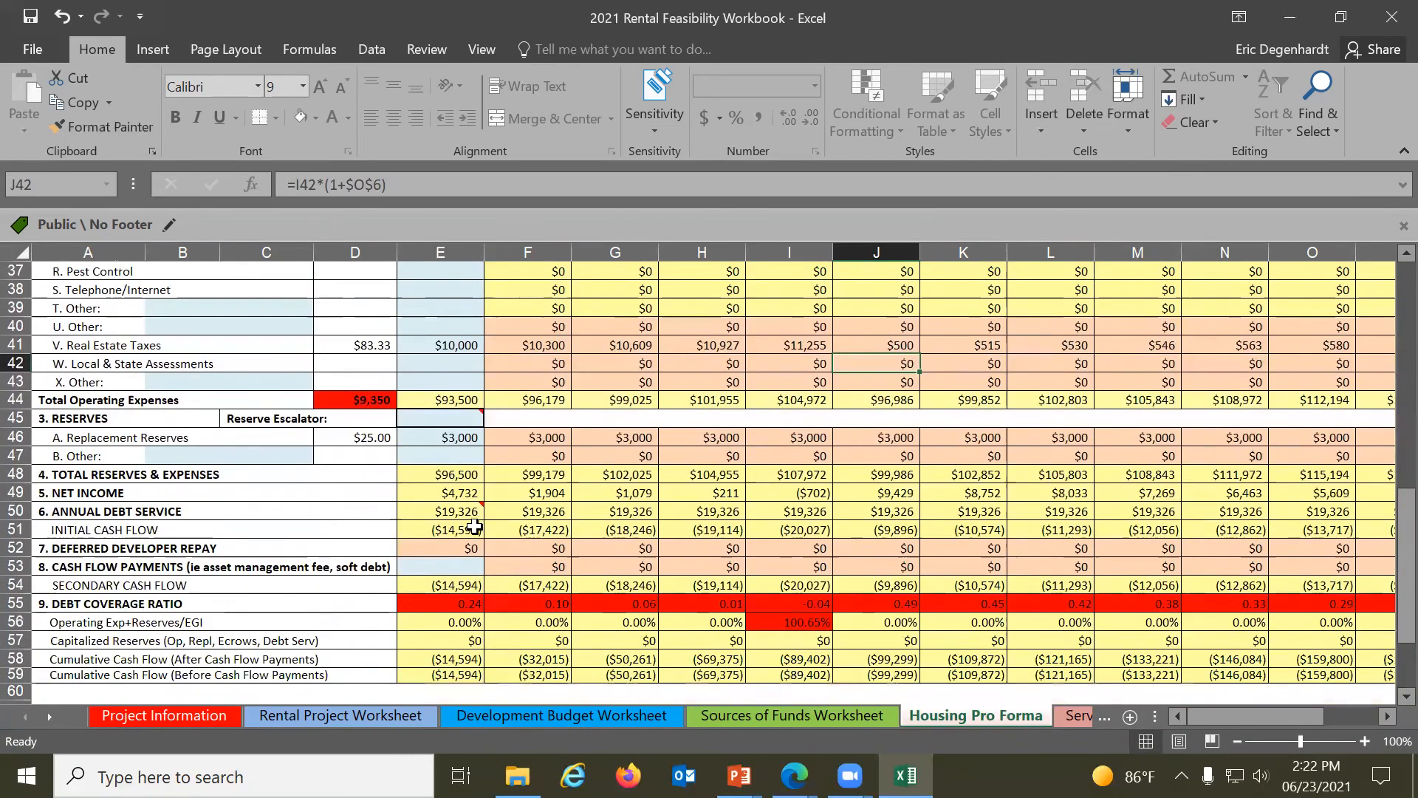
scroll(475, 526, up, 1)
scroll(474, 526, up, 1)
mouse_move(469, 525)
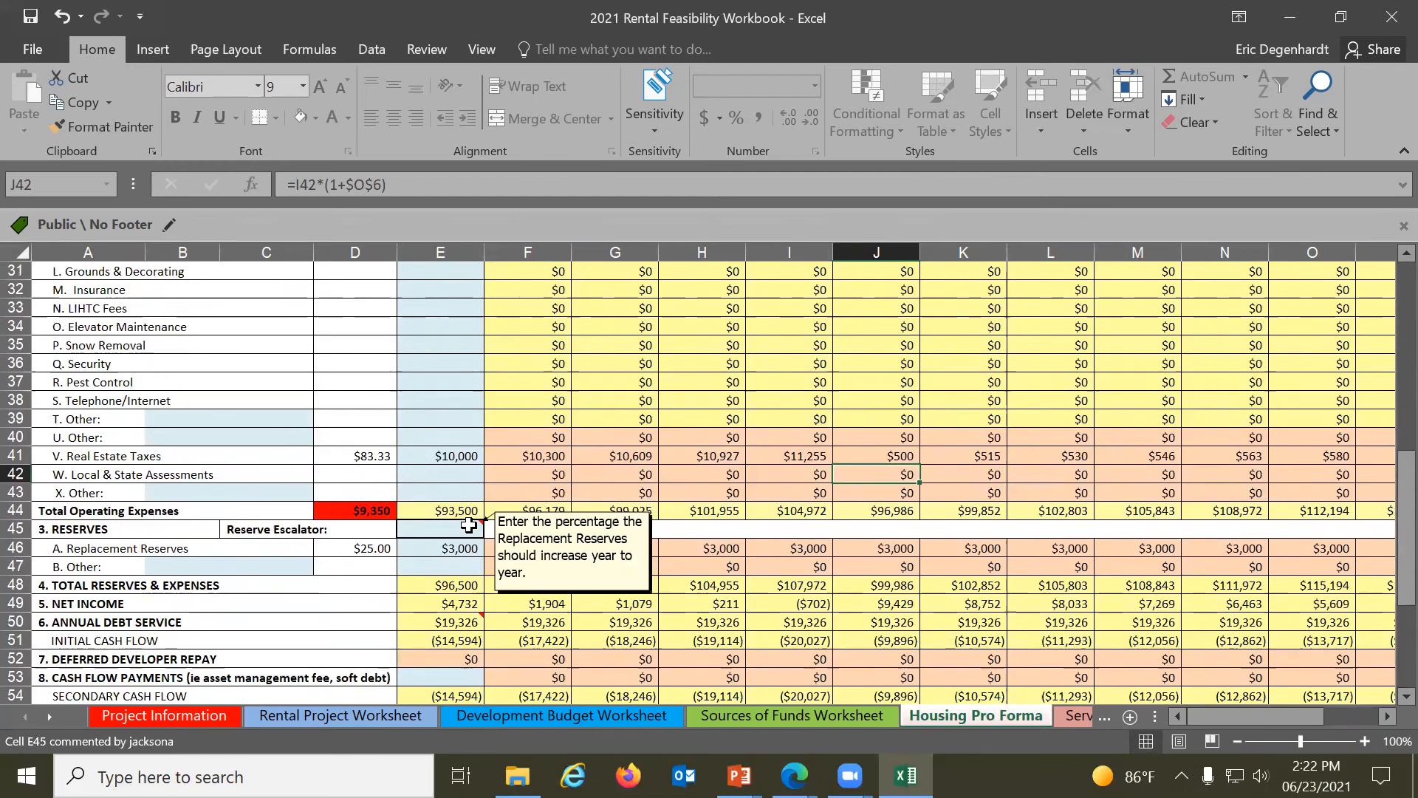
On the Services Pro Forma sheet, answer No to whether any service expenses are listed on the Housing Pro Forma
click(55, 718)
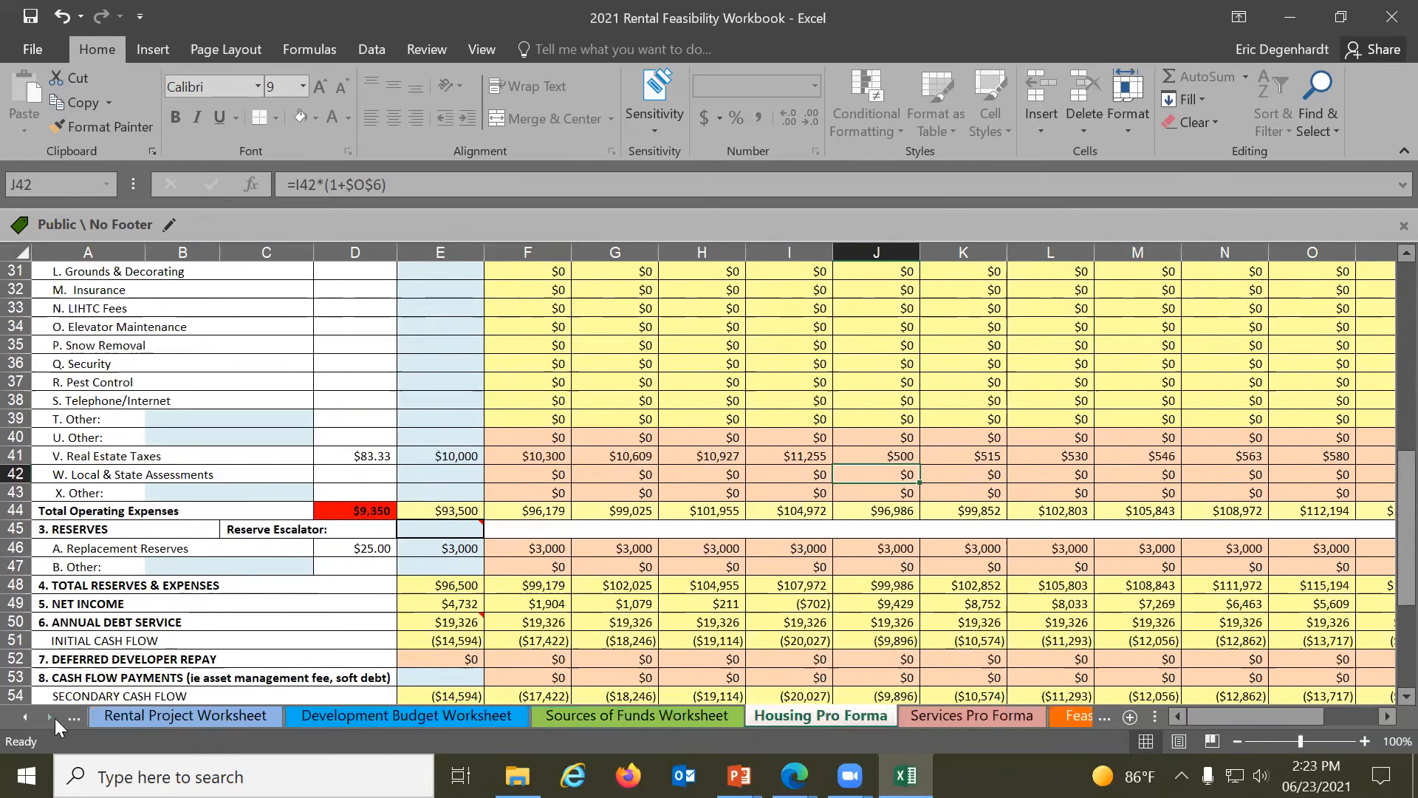
click(984, 714)
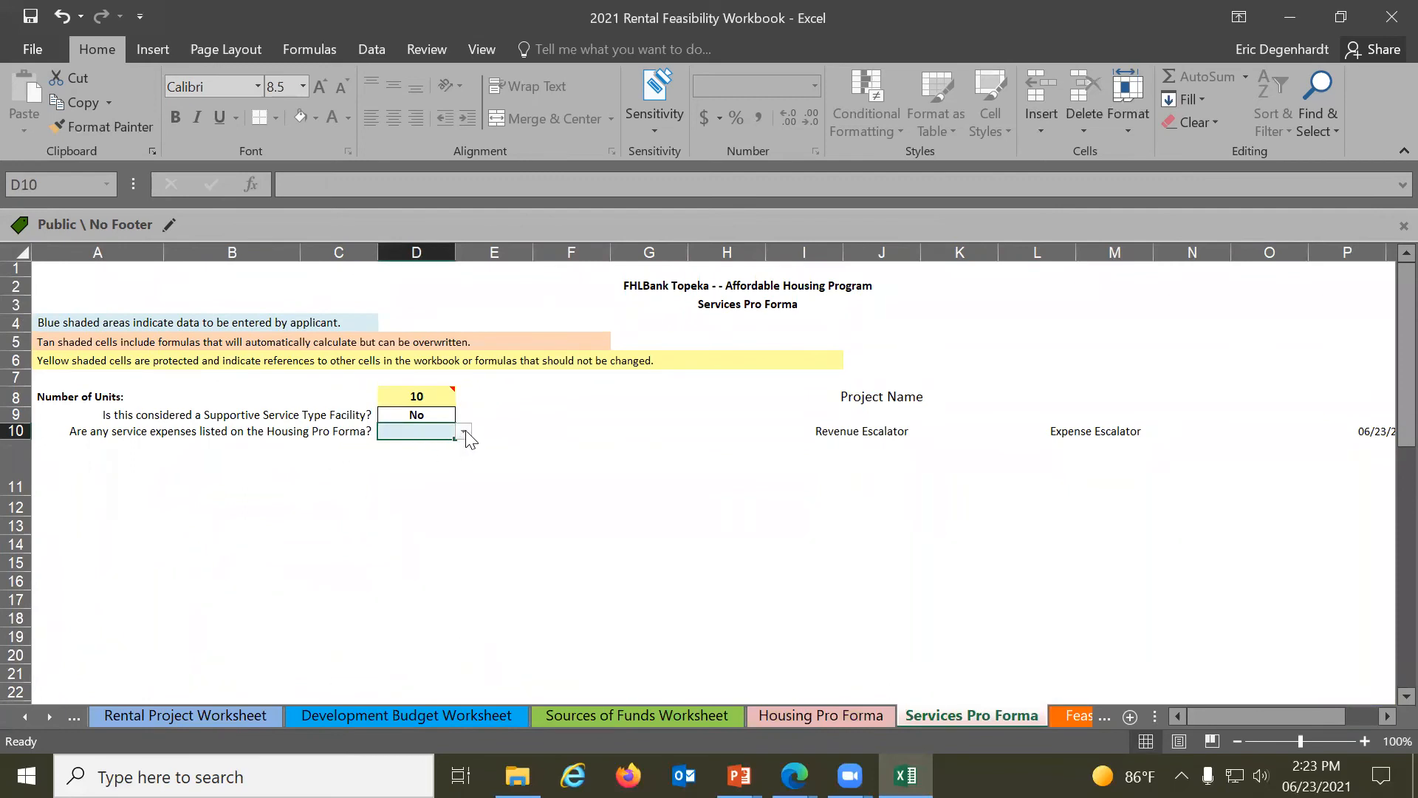
click(465, 434)
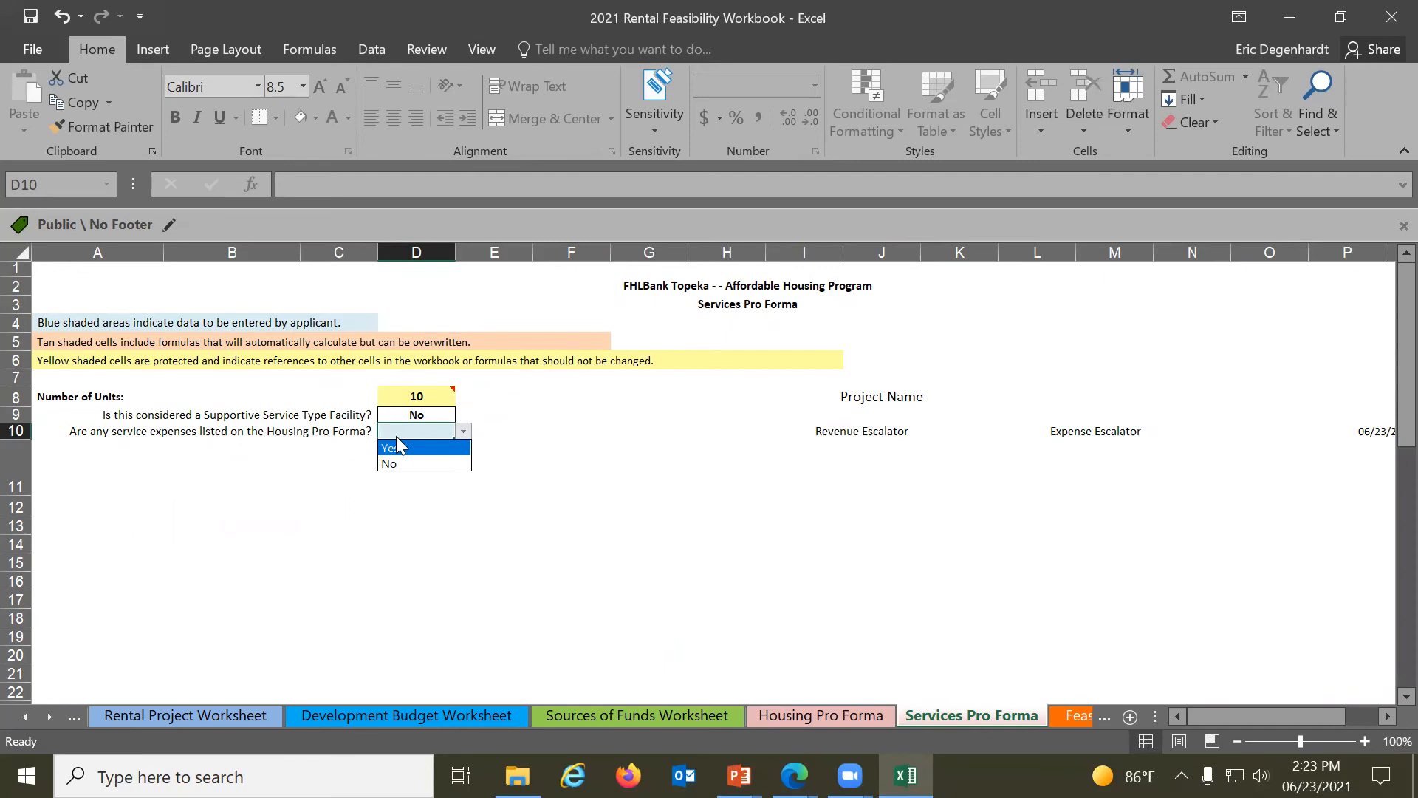
click(415, 464)
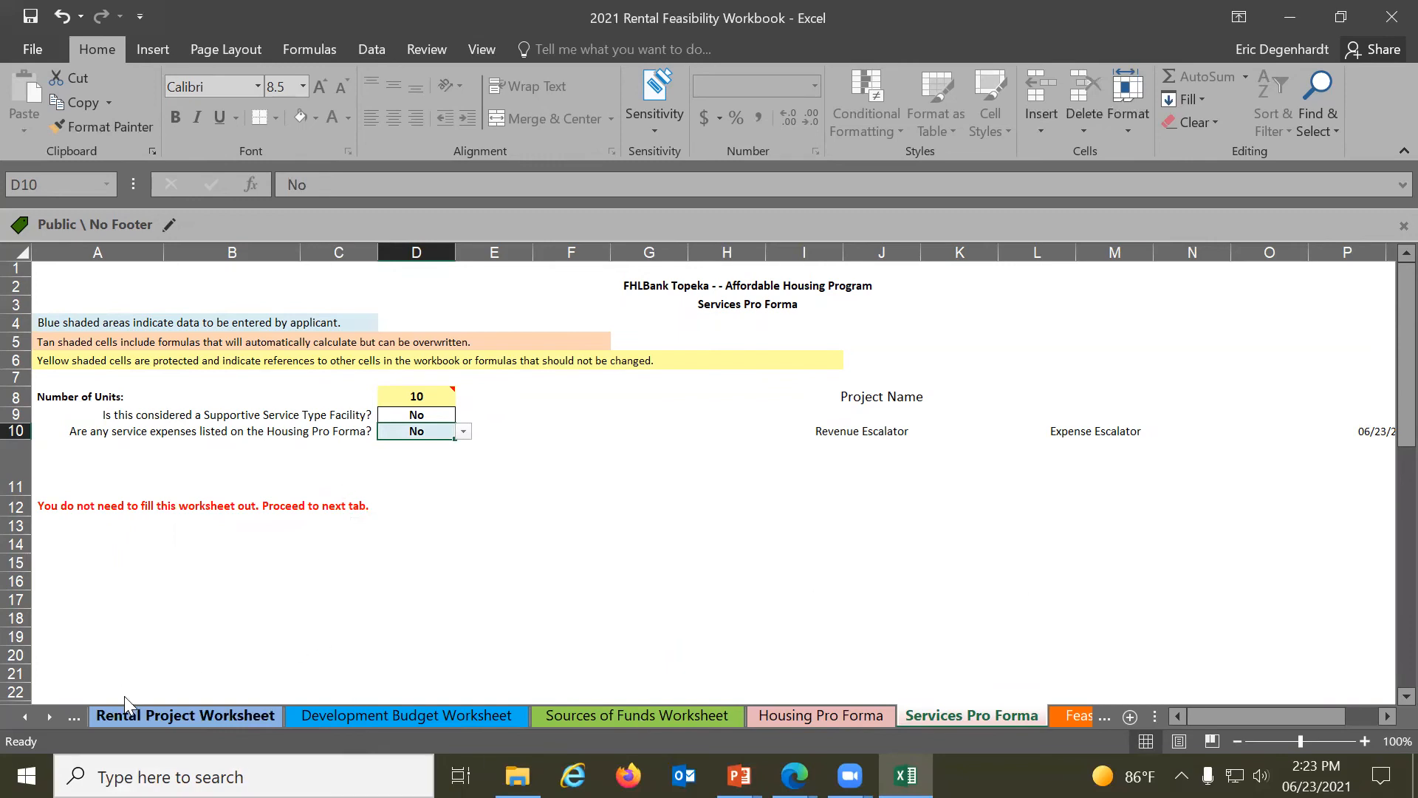
Set Project is Supportive Service to Yes on the Project Information sheet and return to the Services Pro Forma
click(24, 710)
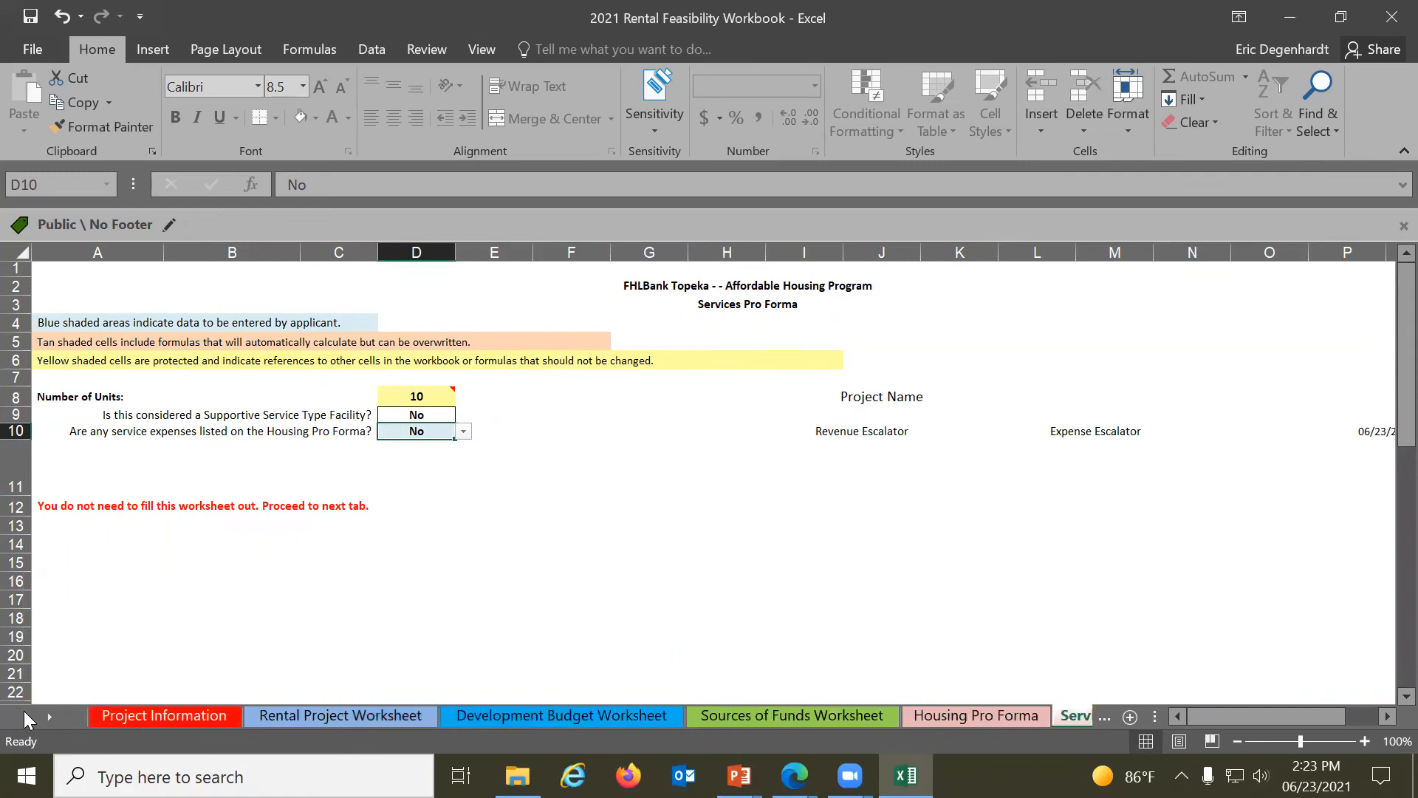
click(128, 712)
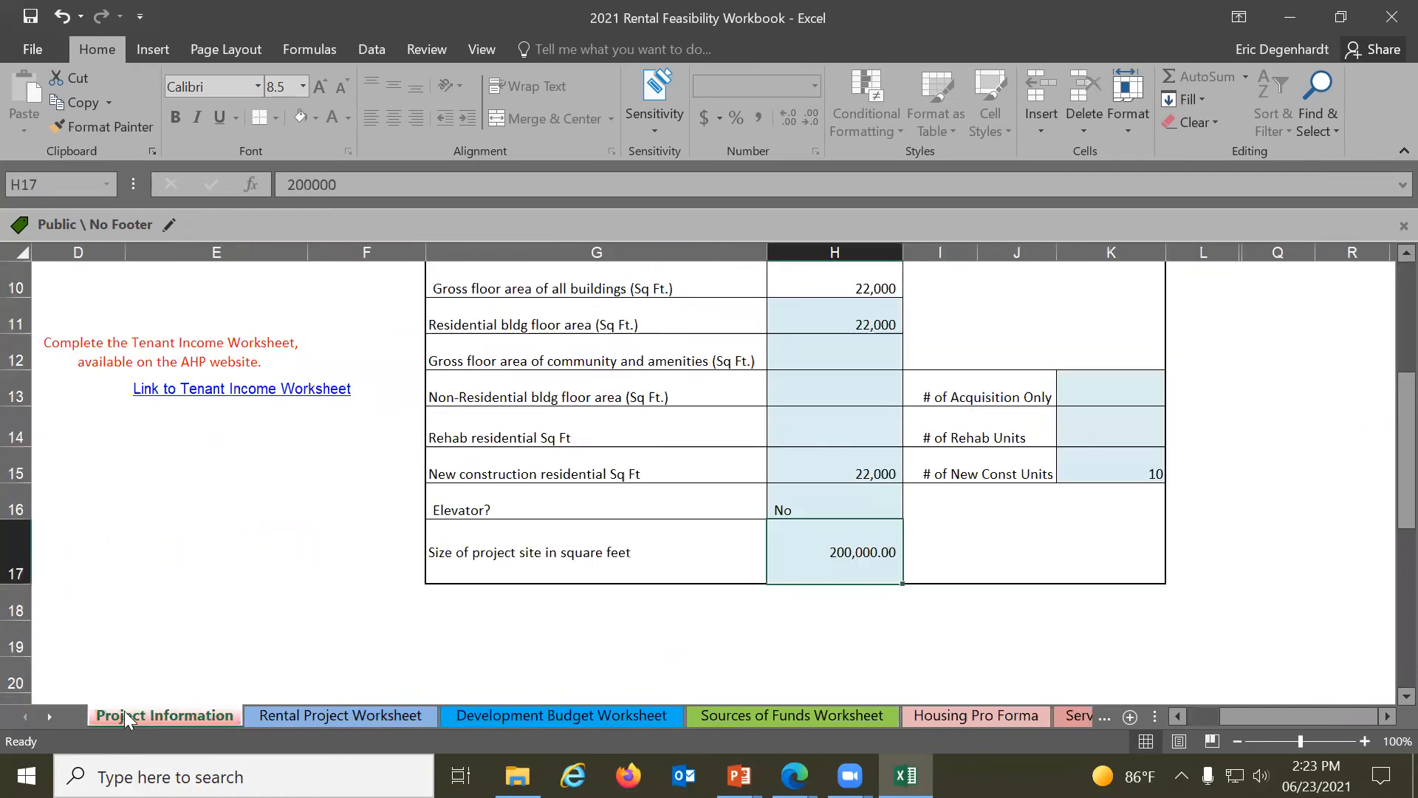
scroll(1202, 694, up, 3)
drag(1246, 714, 1197, 716)
click(381, 619)
click(469, 629)
click(402, 649)
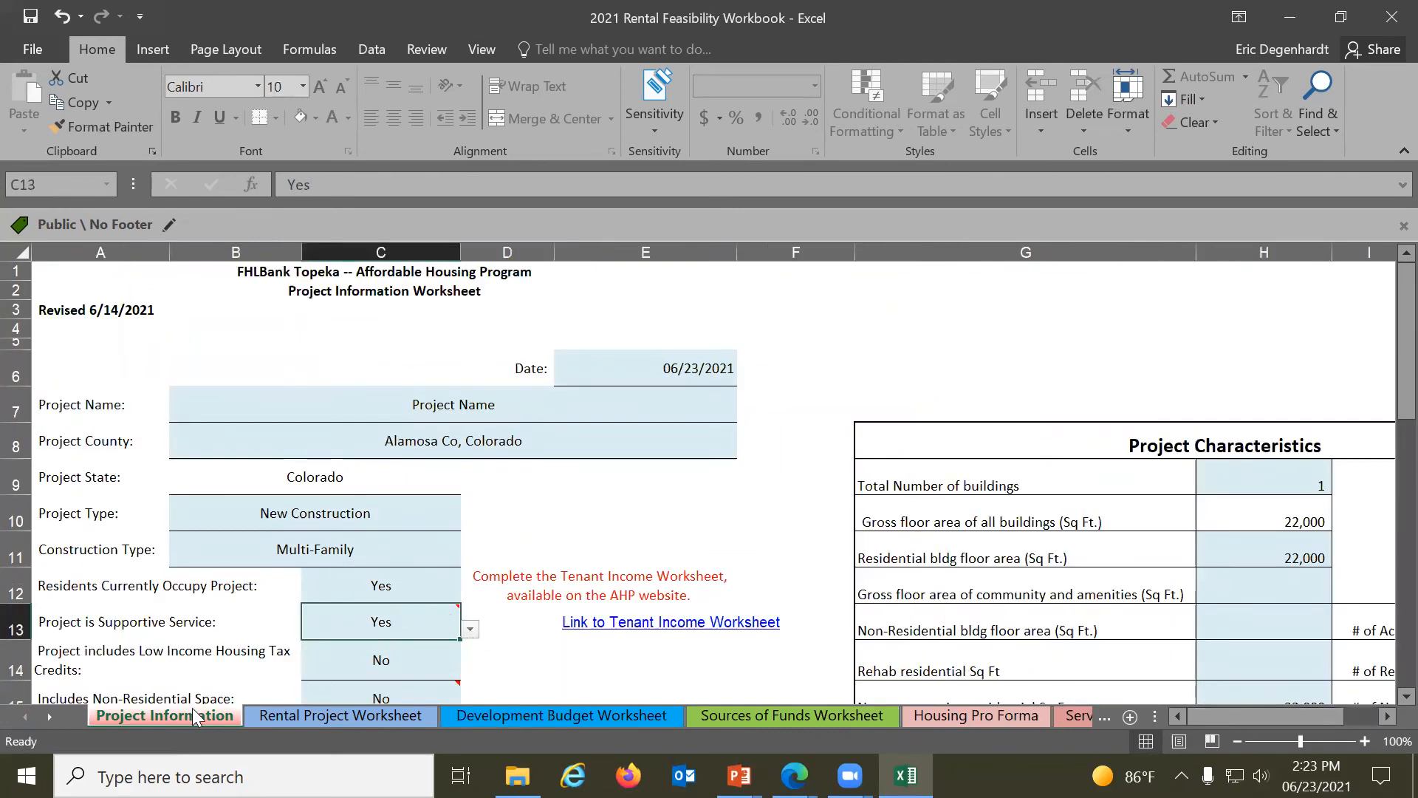
click(1077, 715)
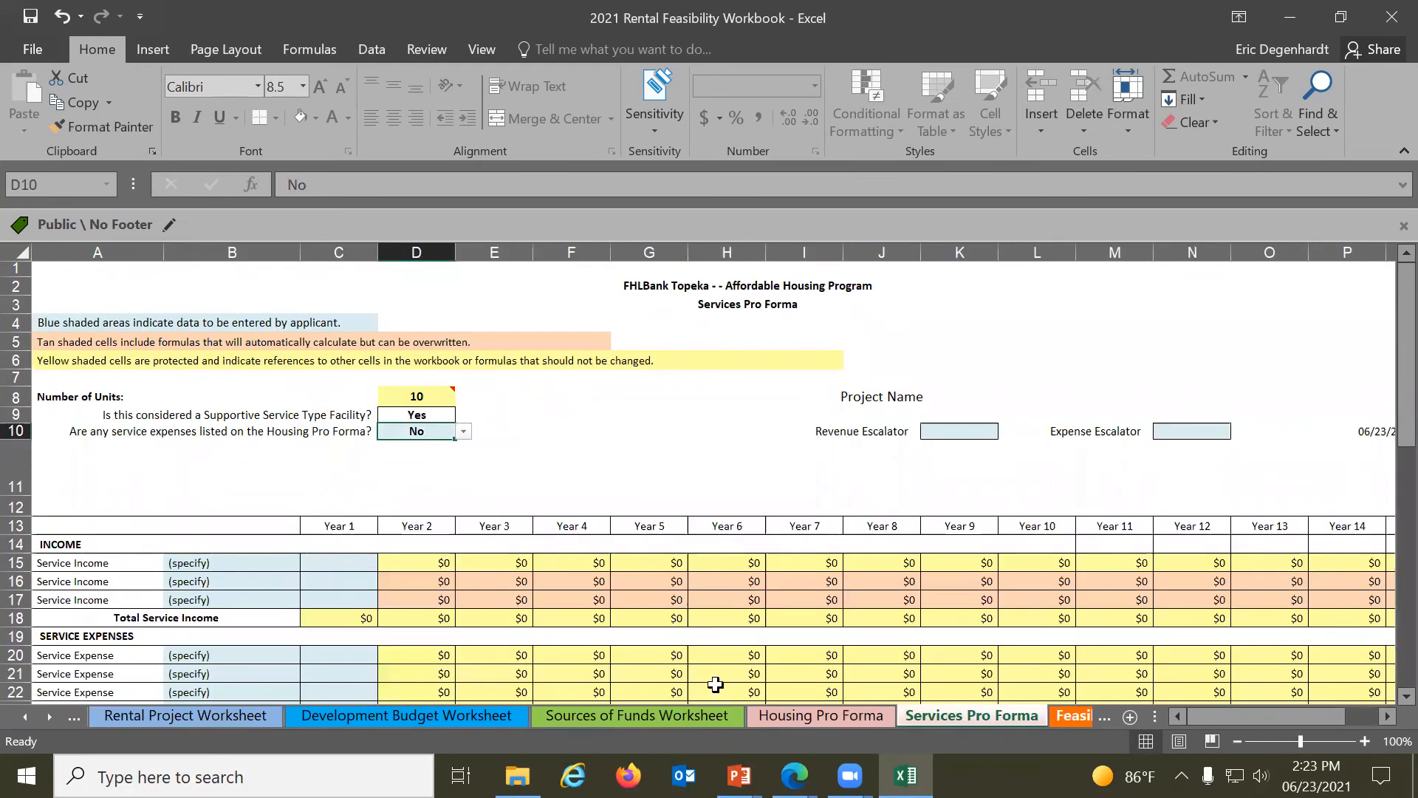
Enter Donations as the first service income source on the Services Pro Forma, with a Year 1 amount of $10,000
scroll(391, 591, down, 3)
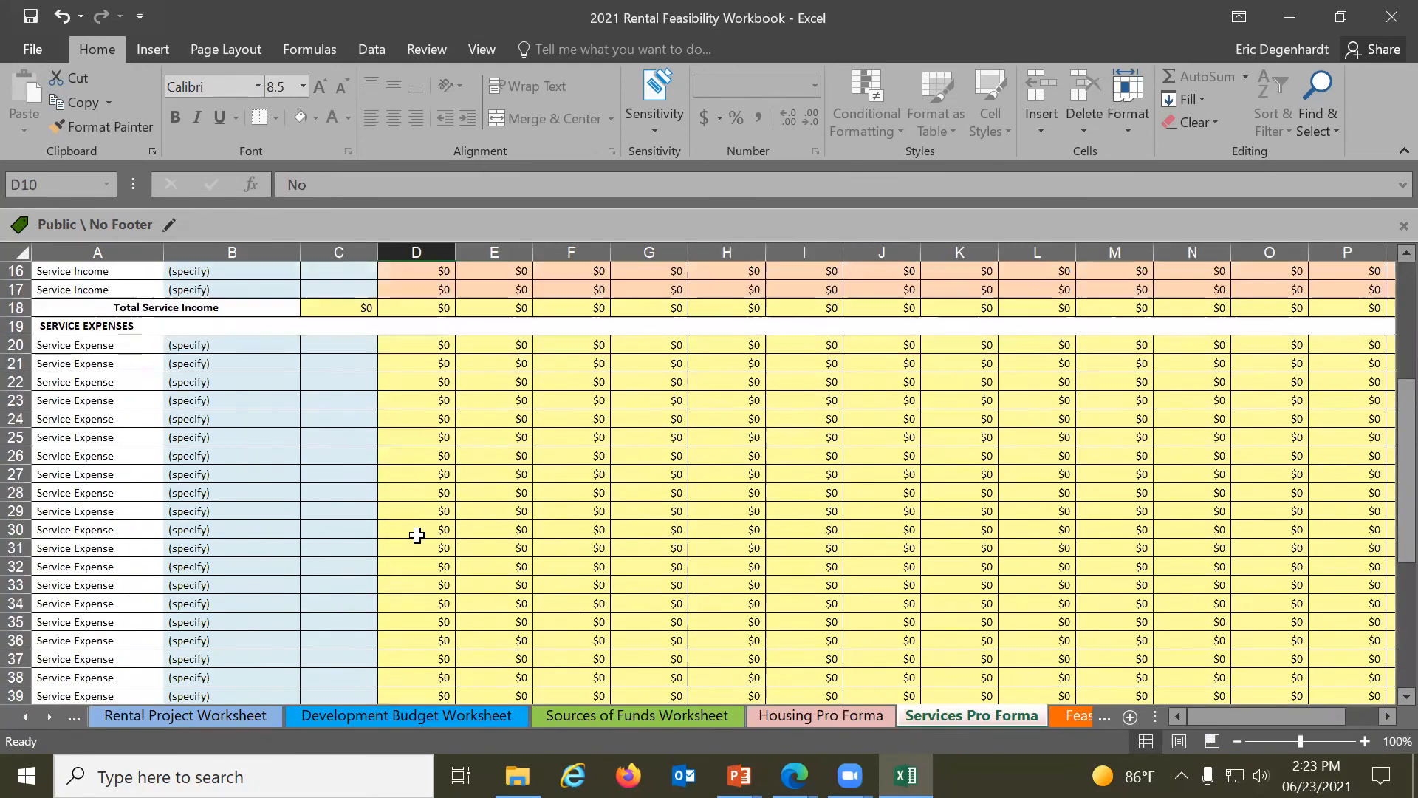
scroll(438, 612, up, 2)
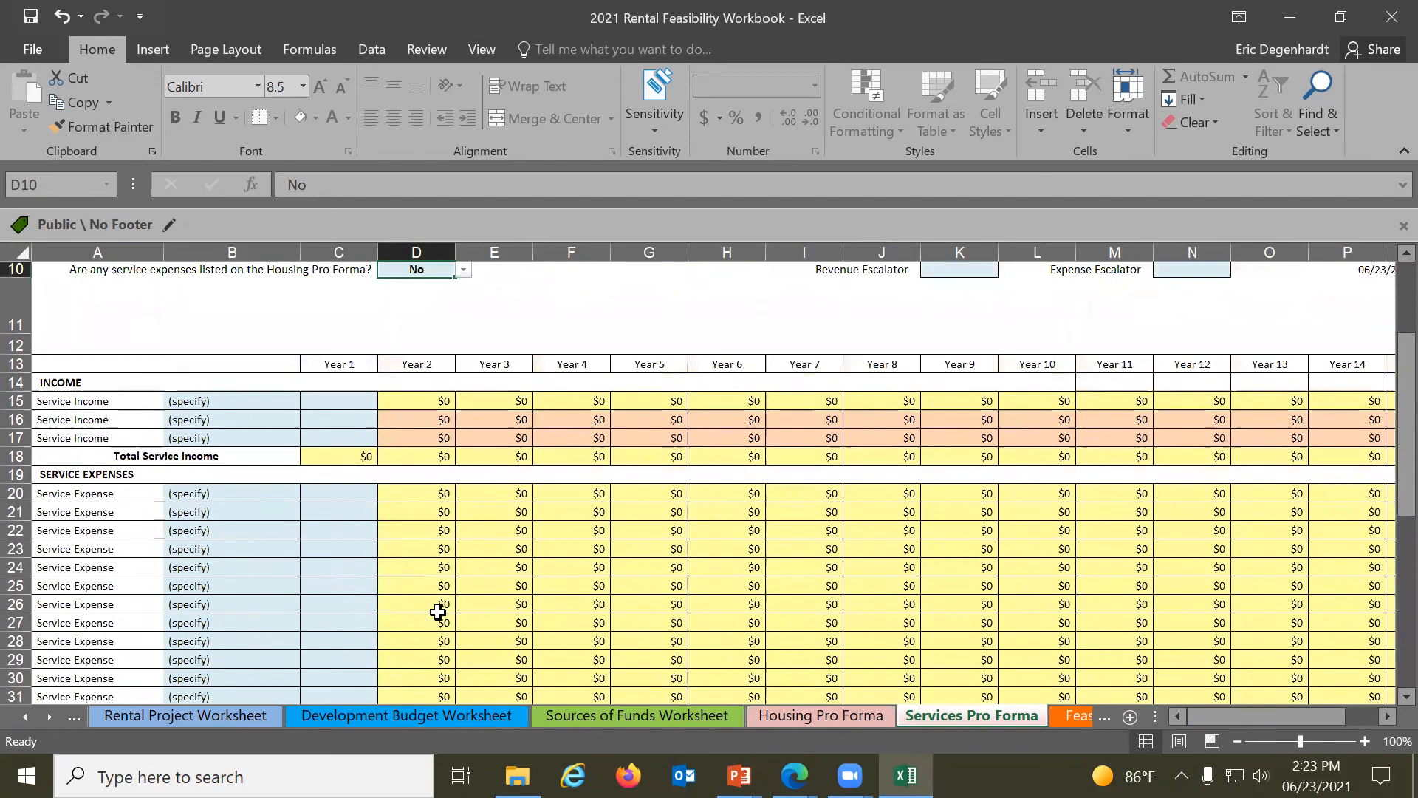
click(271, 396)
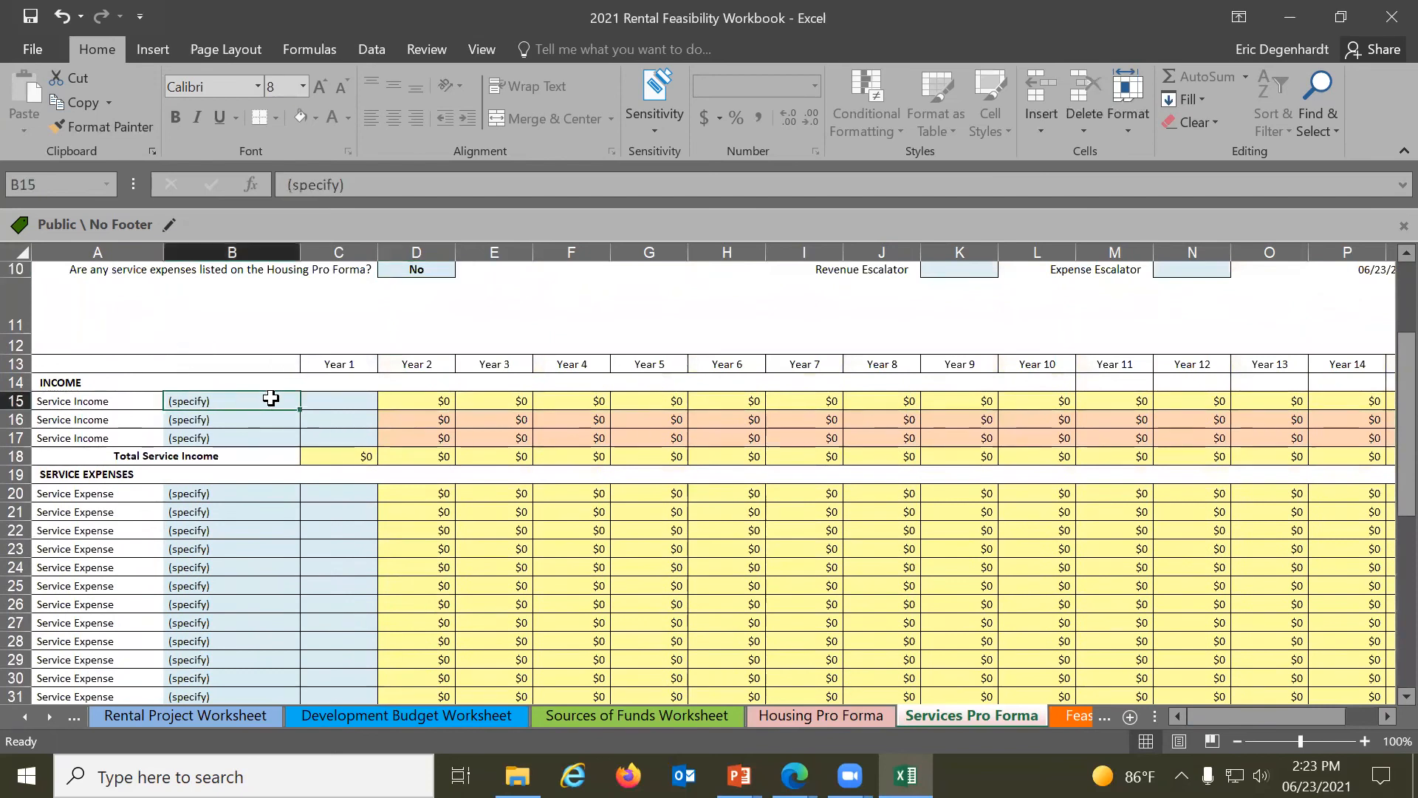
text(D)
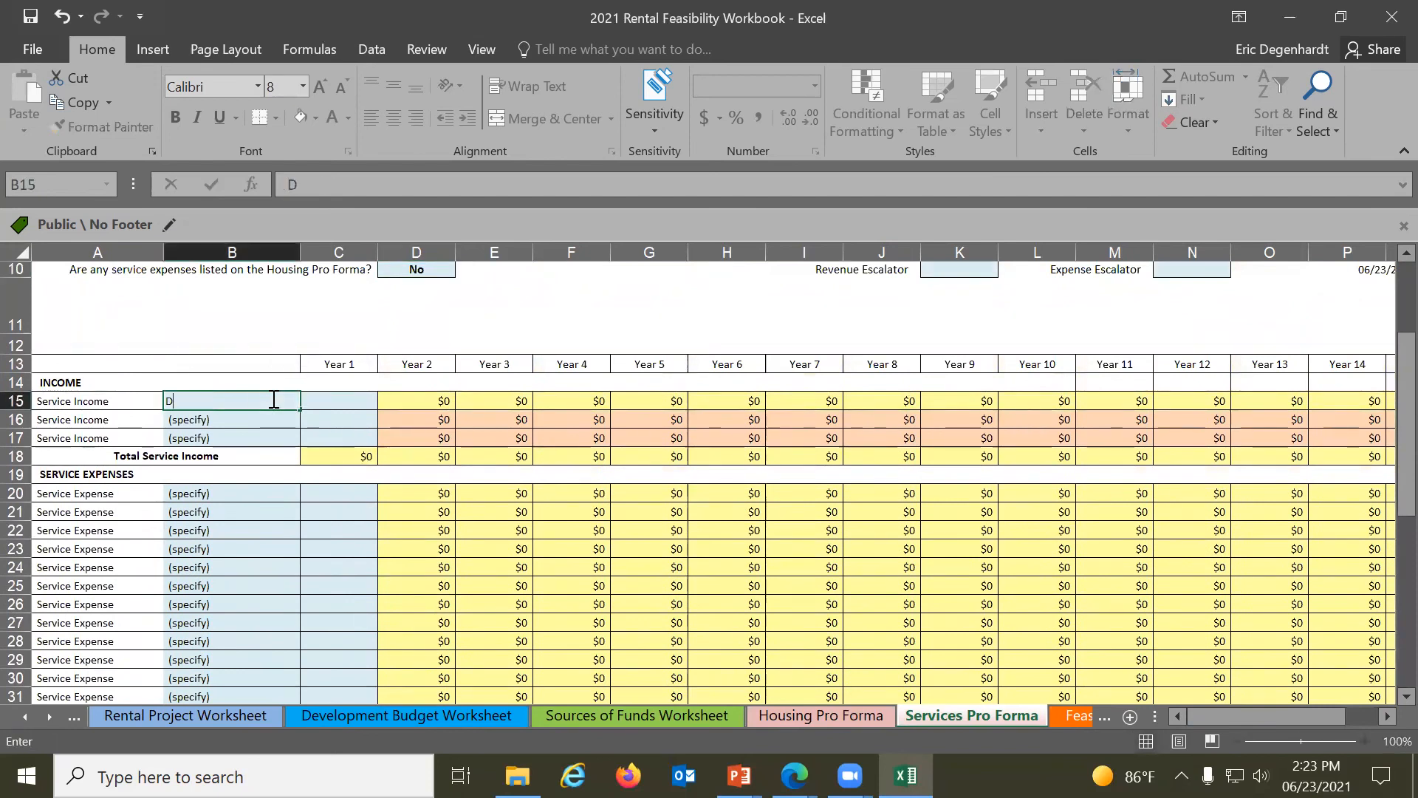
text(onations)
key(Tab)
text(1)
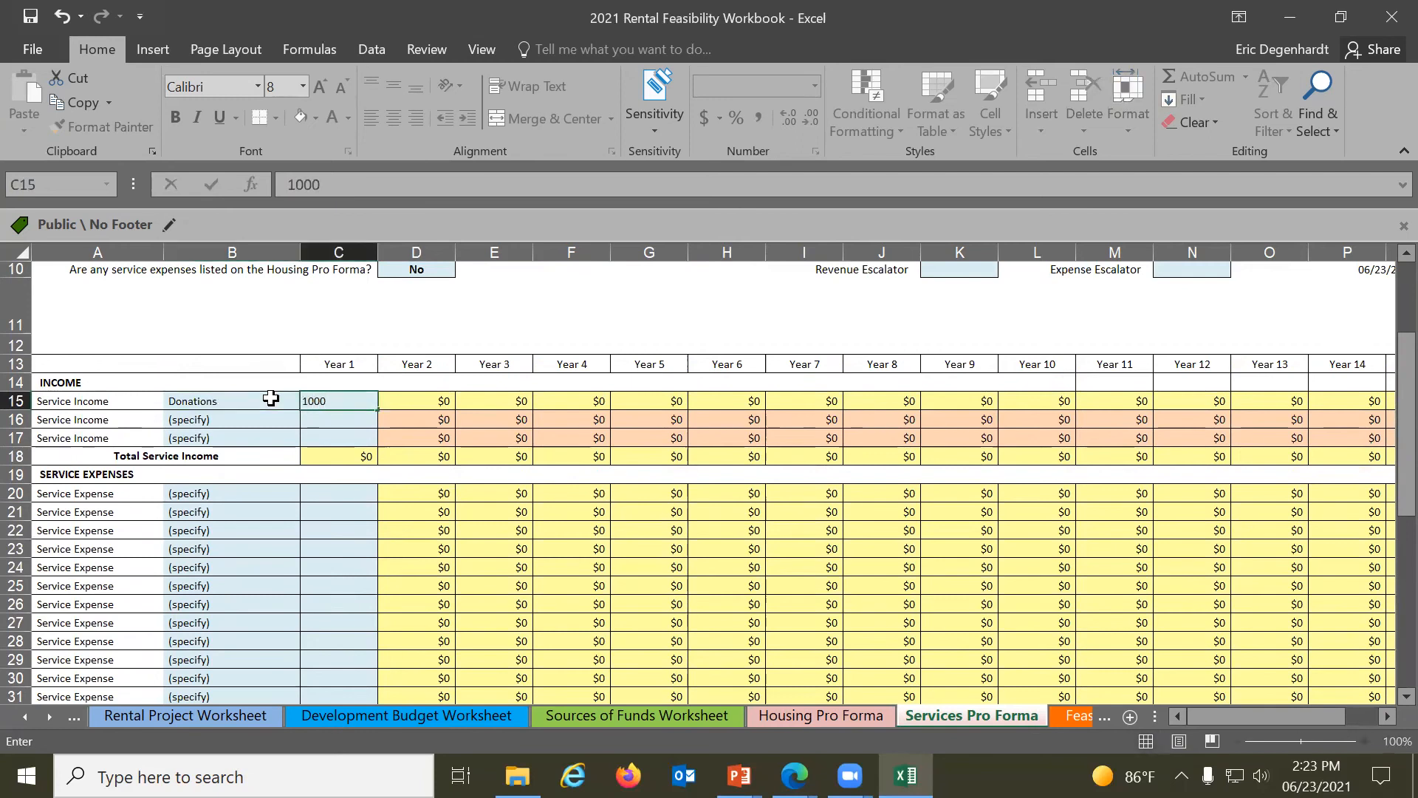
text(0,000)
Enter Services as the first service expense, with a Year 1 amount of $10,000
click(242, 495)
text(Se)
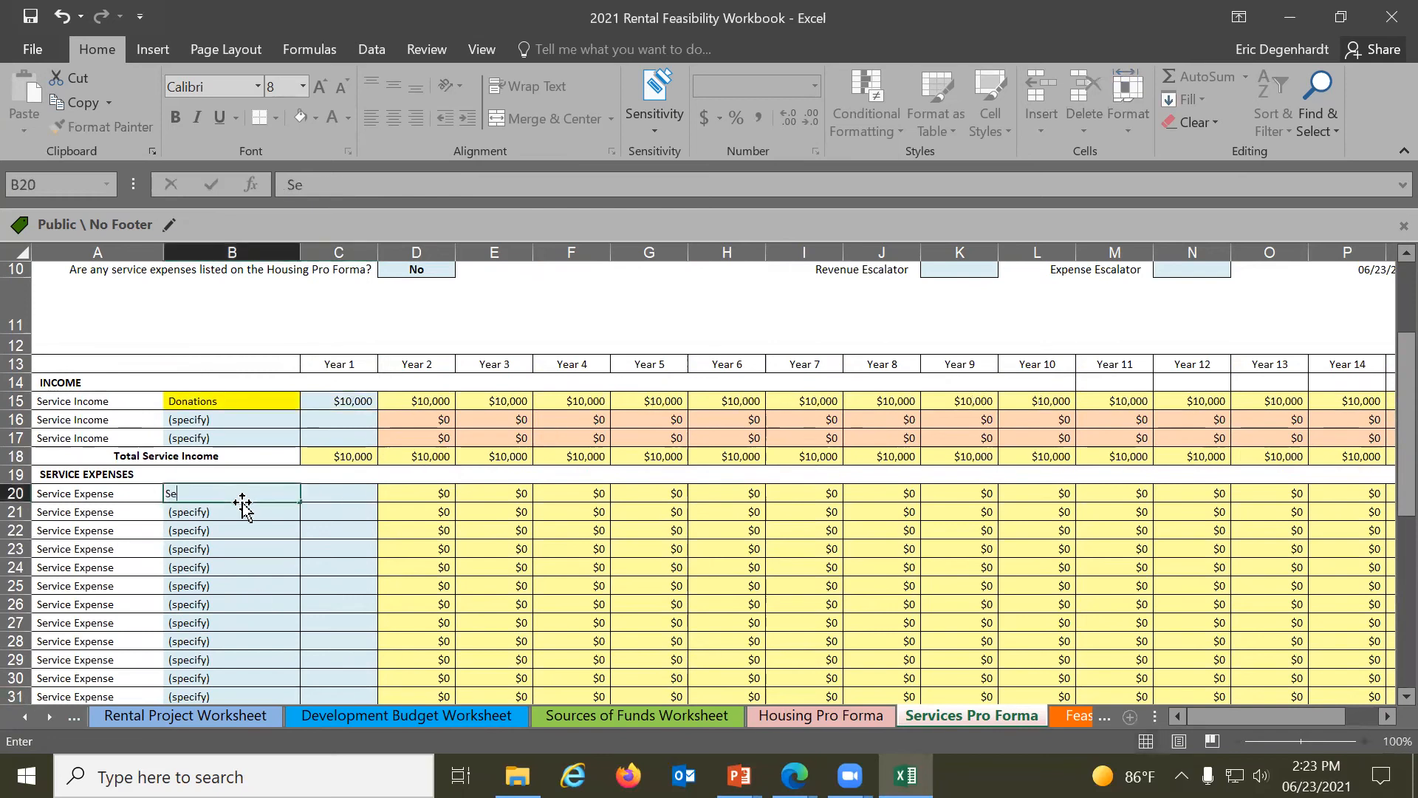
text(rvices)
key(Tab)
text(10,0)
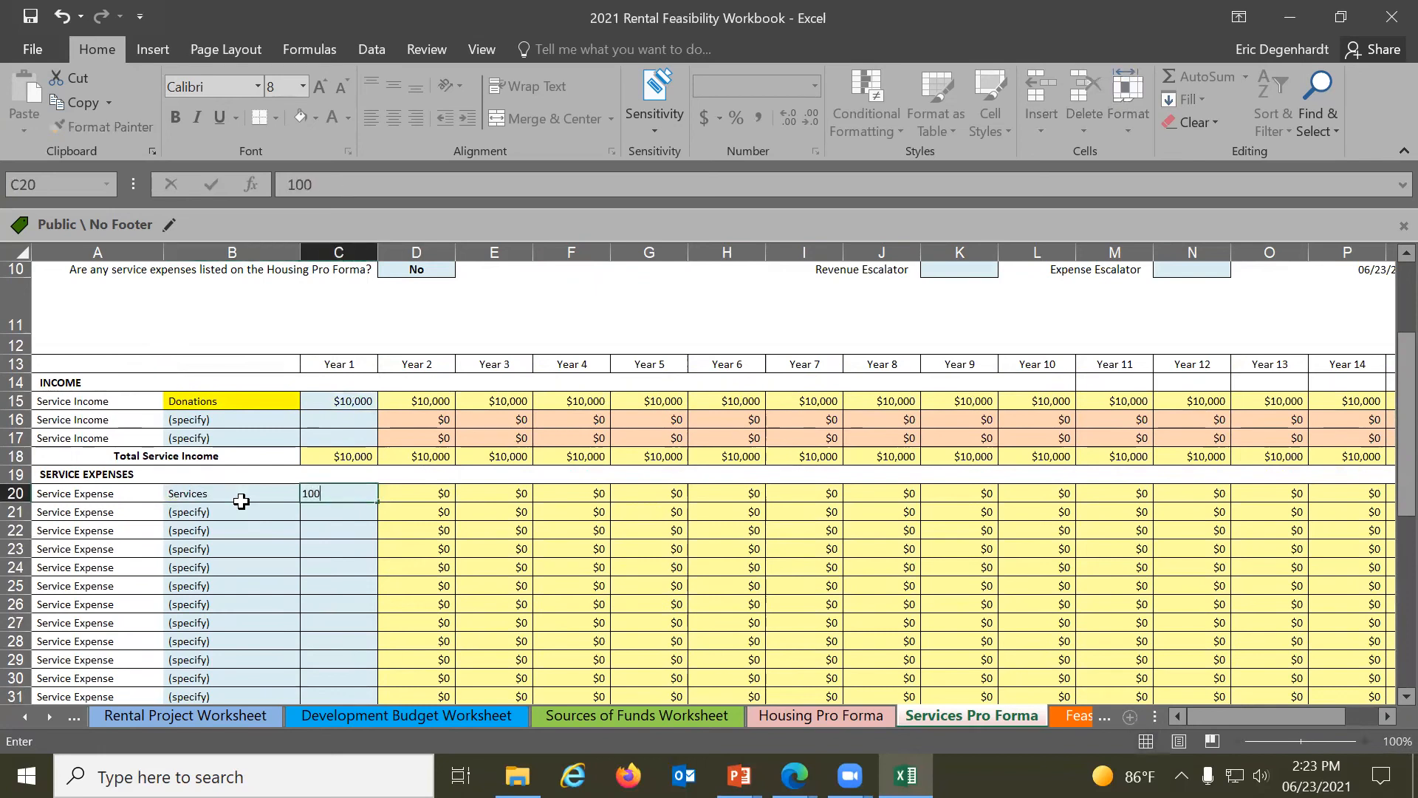
text(00)
key(Return)
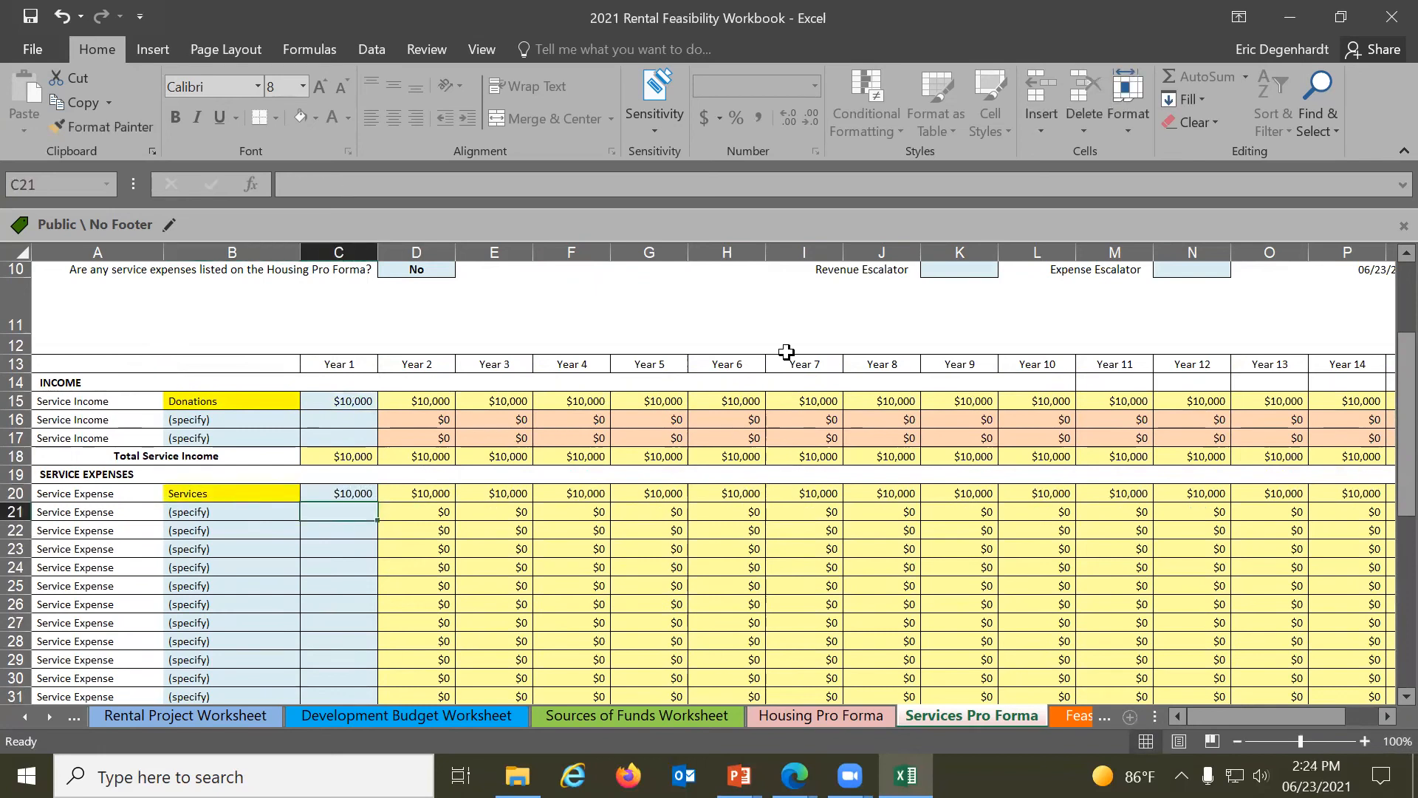
Examine the Revenue Escalator and Expense Escalator cells, and look over the remaining service expense rows
scroll(790, 367, up, 2)
click(968, 387)
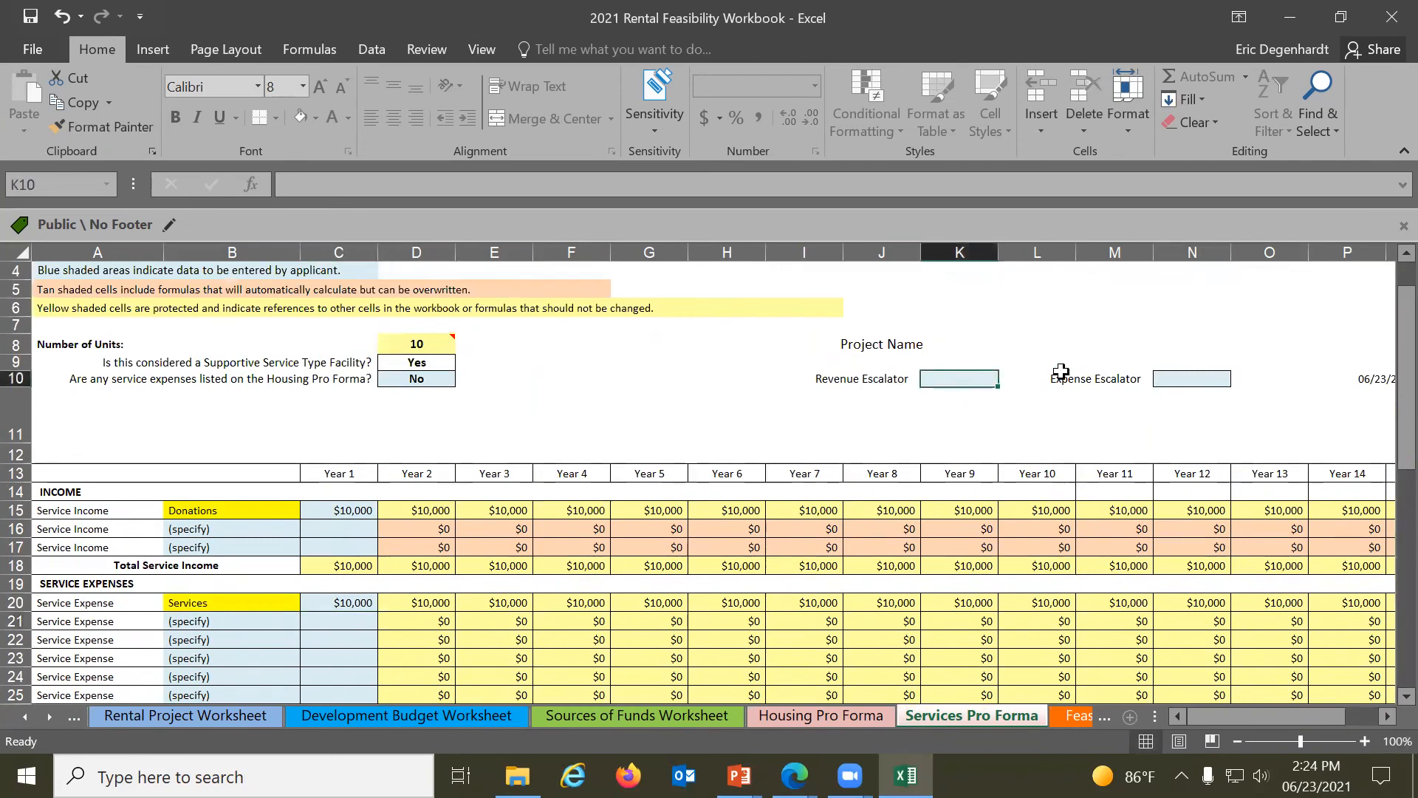
click(1177, 376)
click(947, 371)
click(1189, 373)
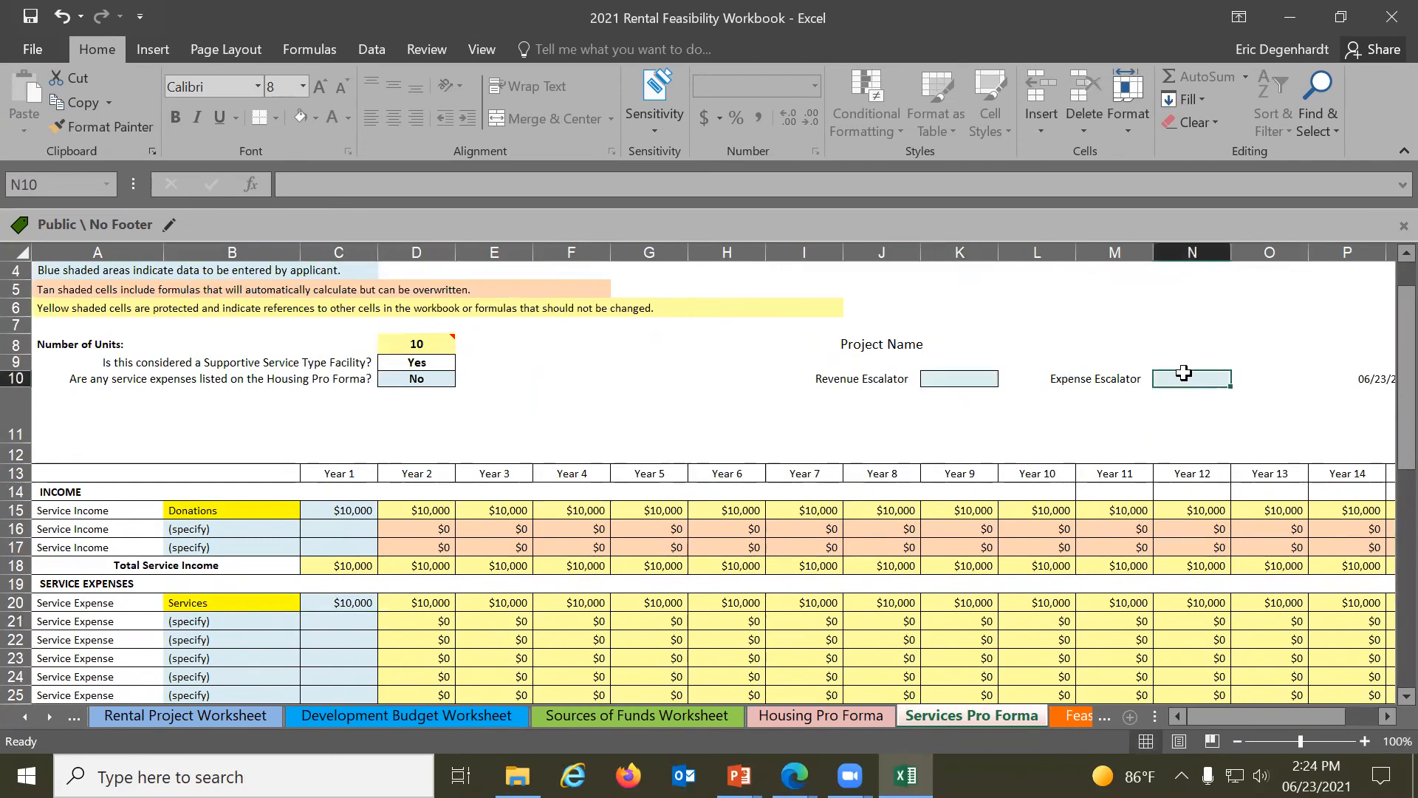
scroll(601, 490, down, 4)
scroll(602, 489, down, 1)
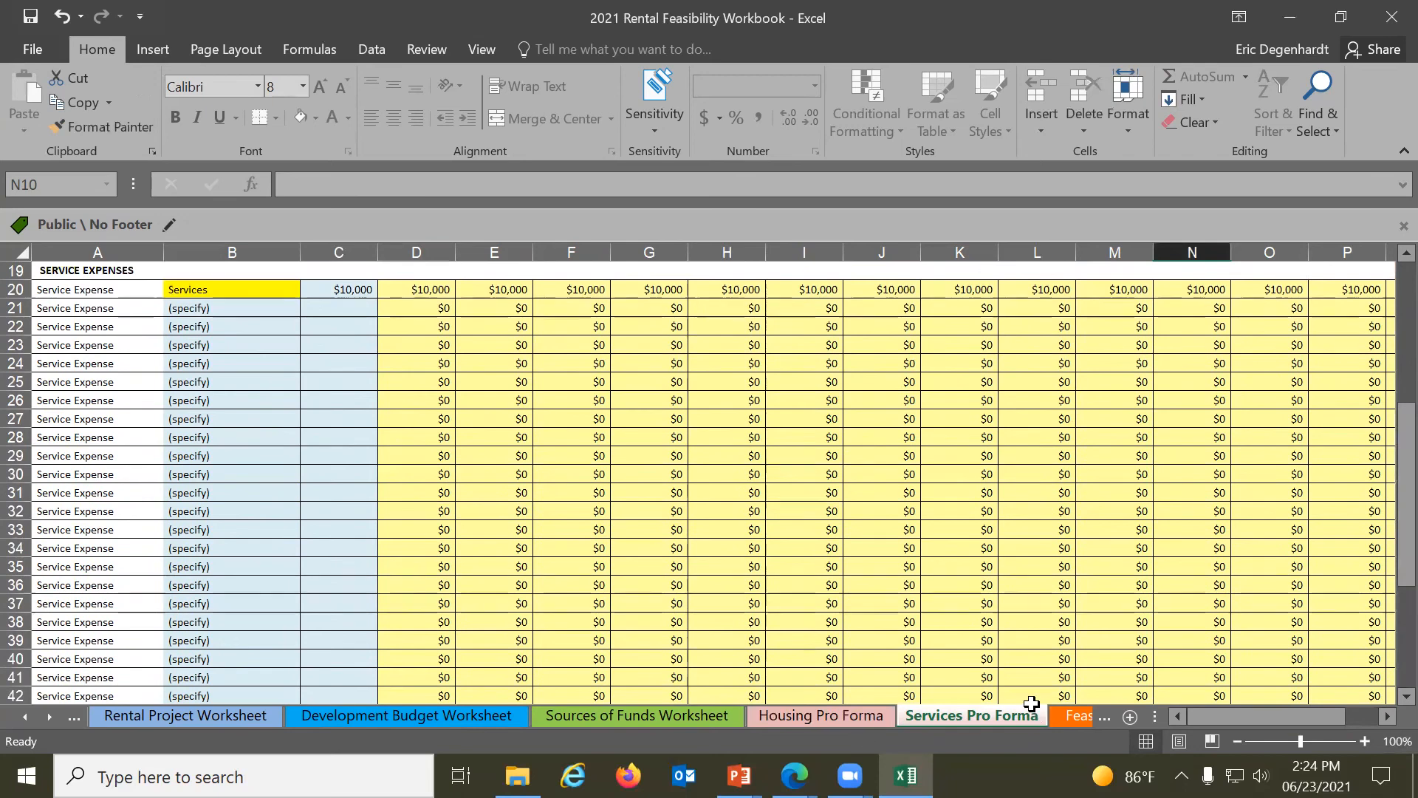
Go to the Feasibility Analysis Worksheet
click(1071, 720)
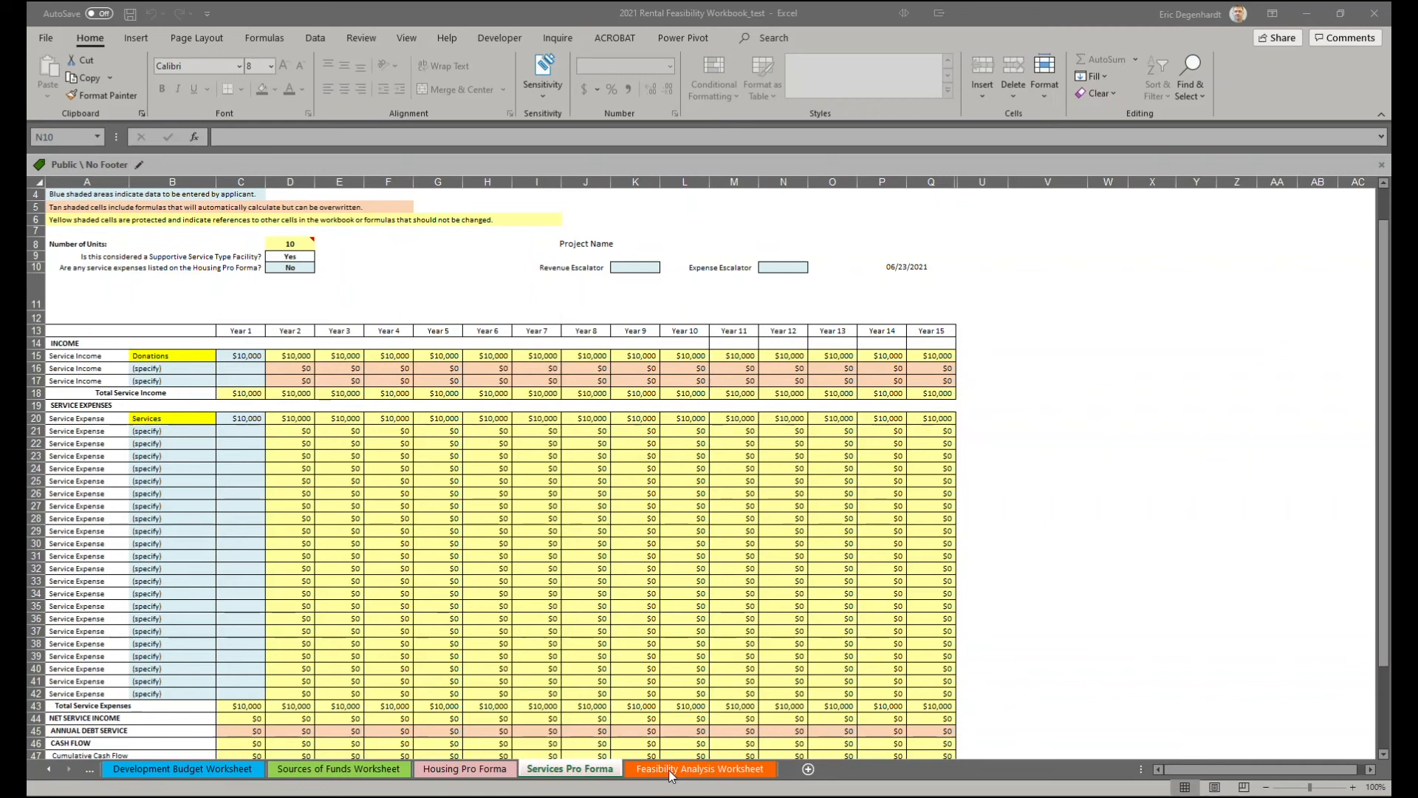
click(670, 774)
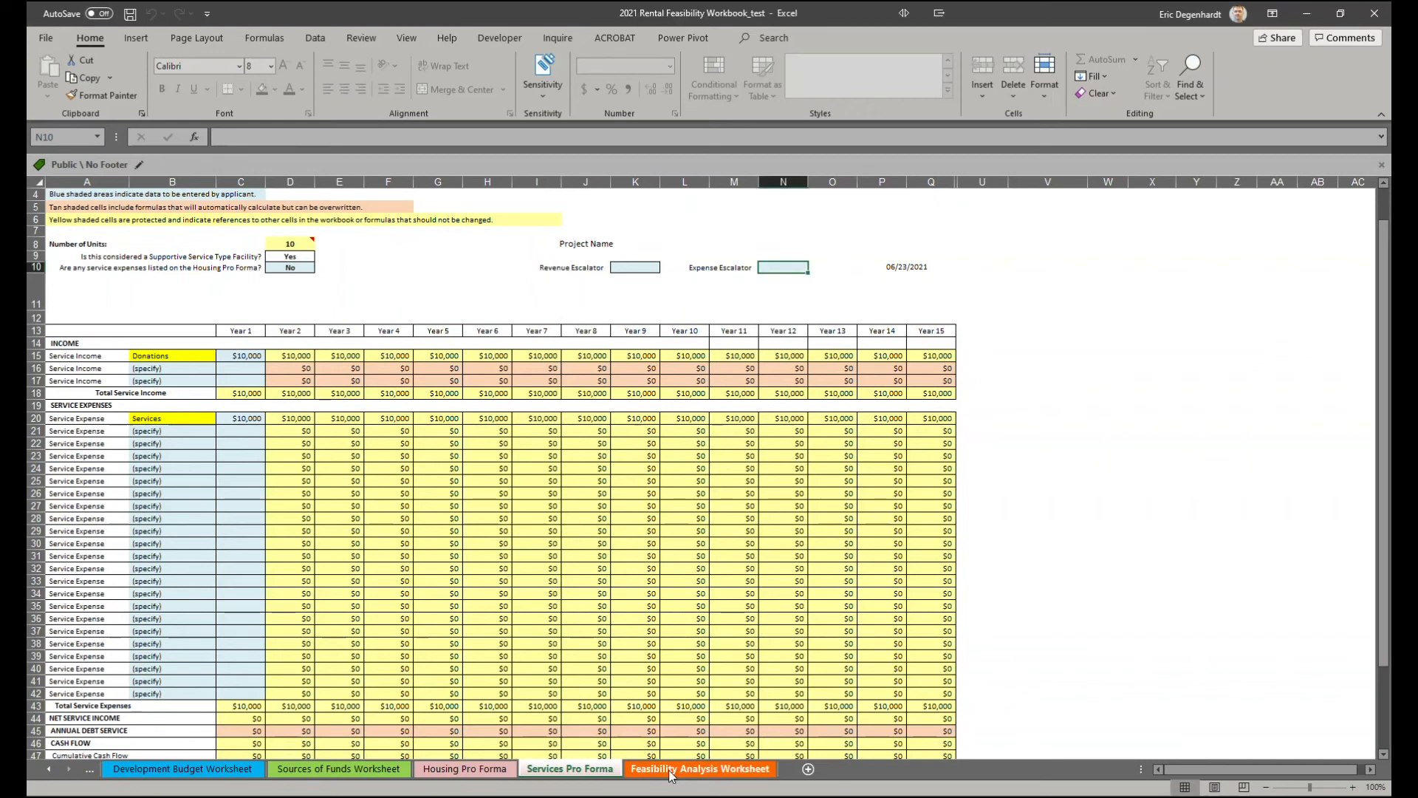
click(671, 769)
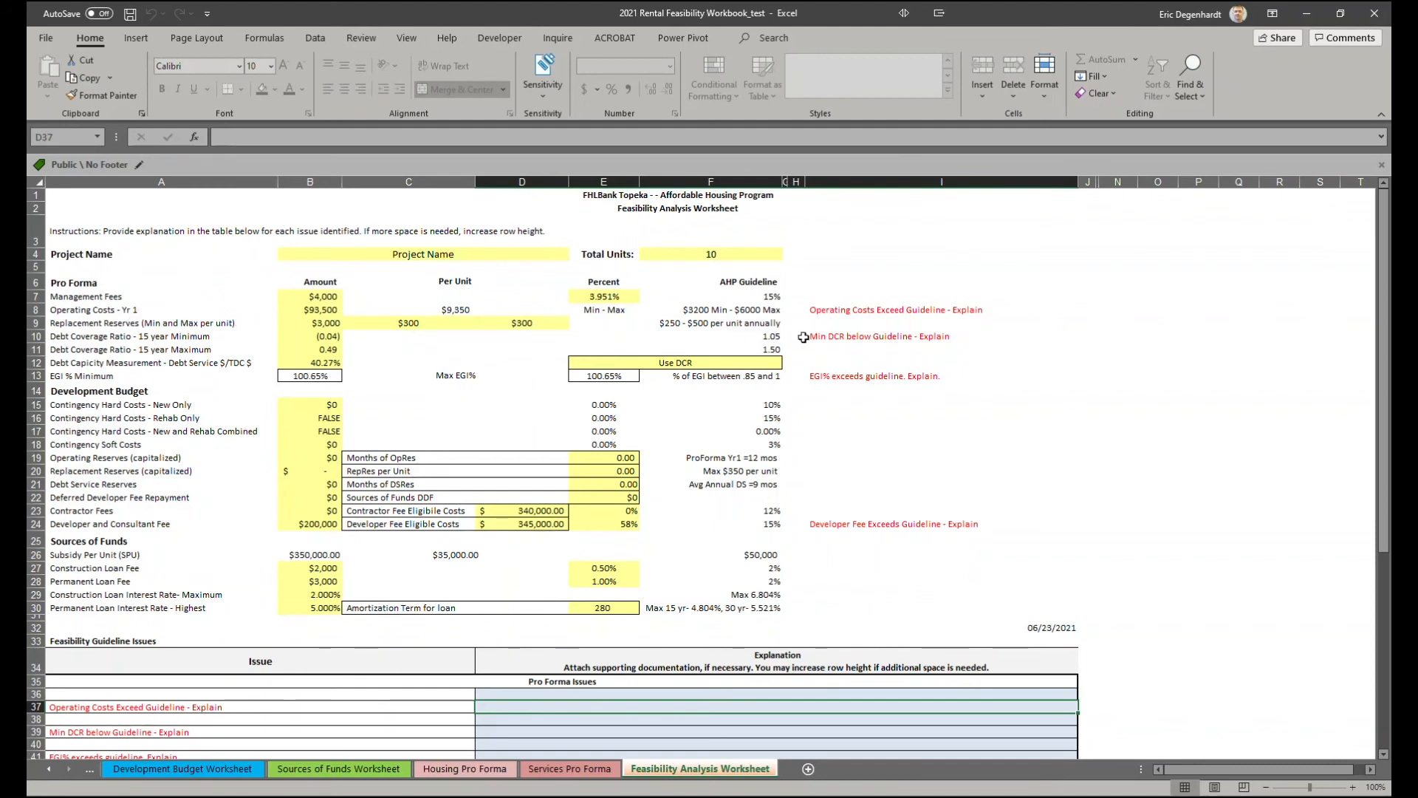
scroll(715, 490, down, 5)
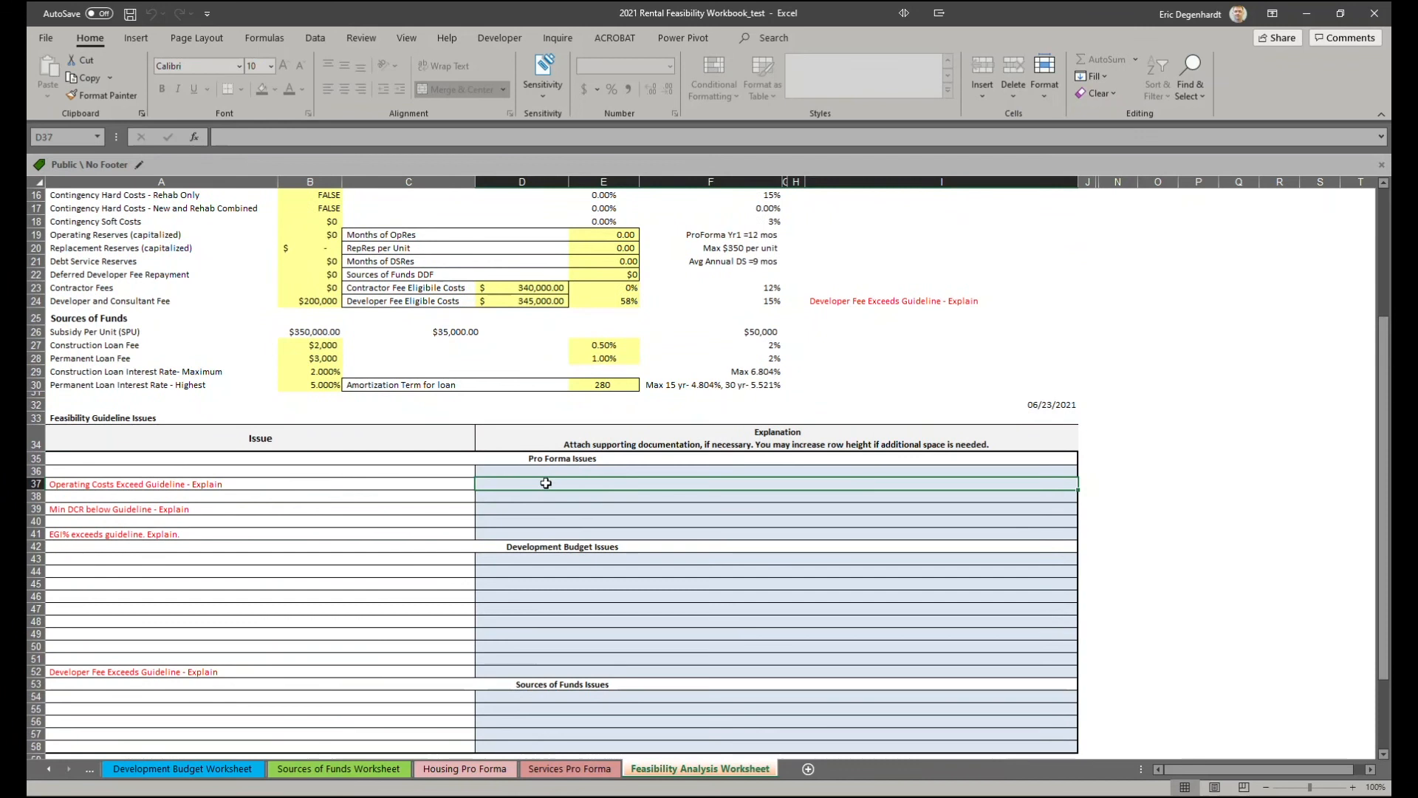
text(Proj)
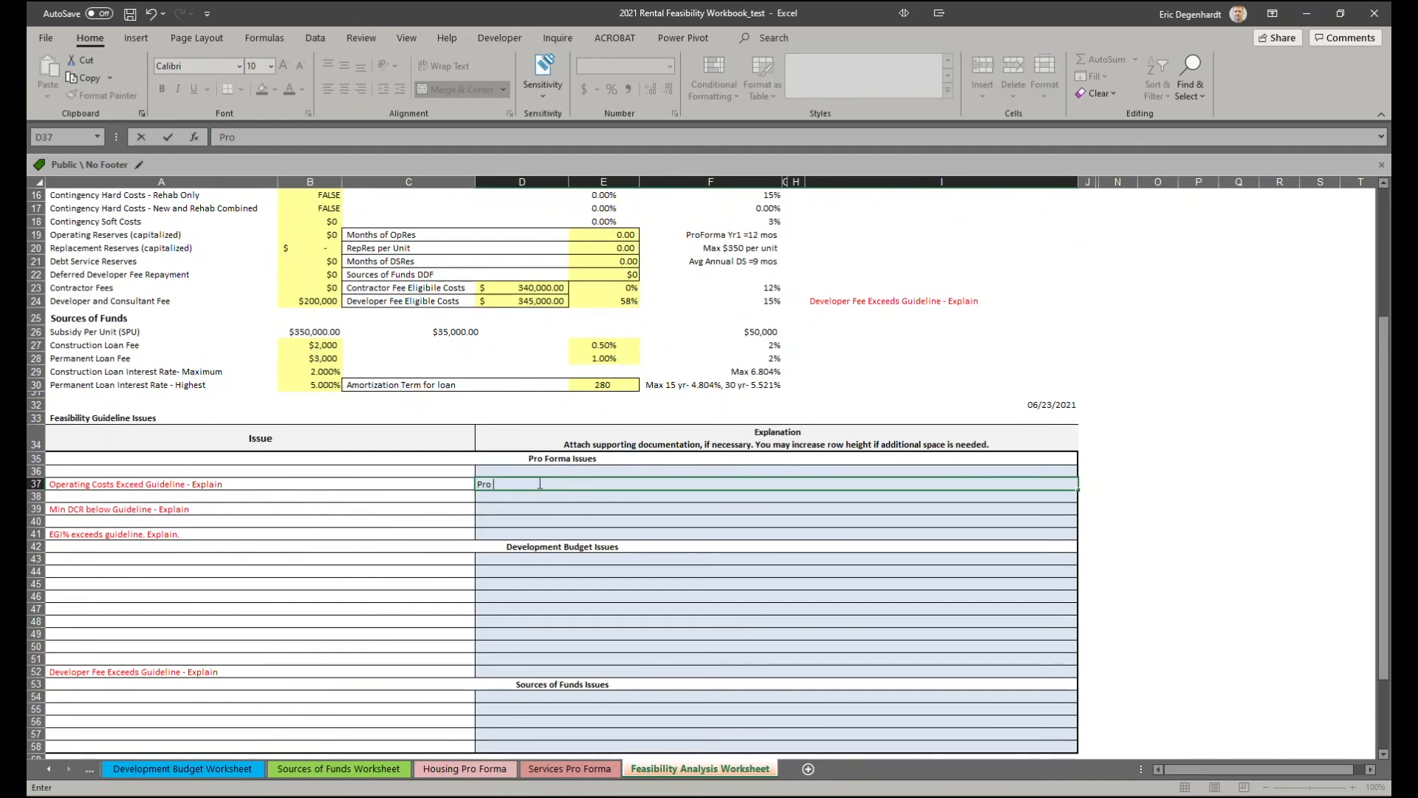
key(BackSpace)
Compare the project's figures with the AHP guidelines, and review the Feasibility Guideline Issues table for items needing an explanation
scroll(607, 341, up, 3)
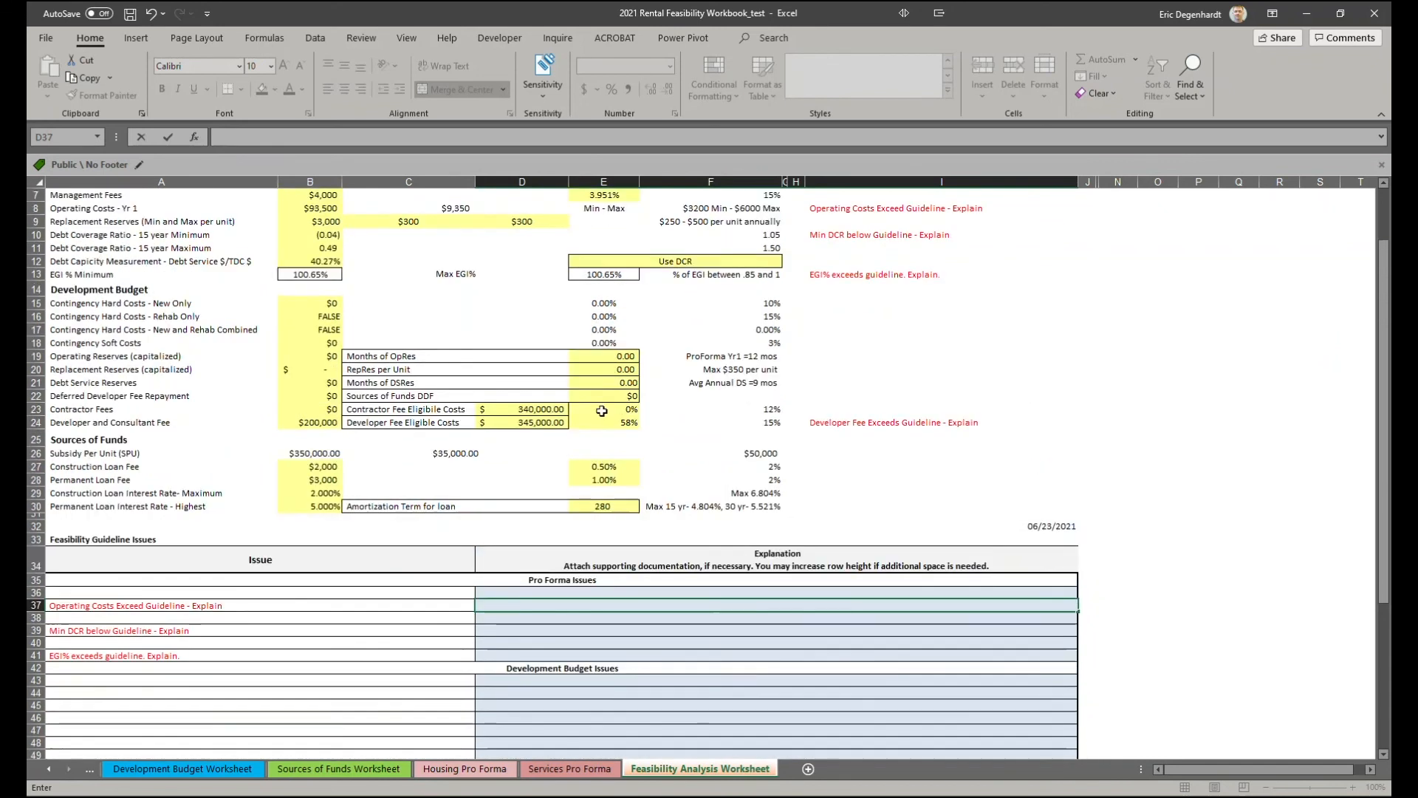
scroll(601, 411, up, 1)
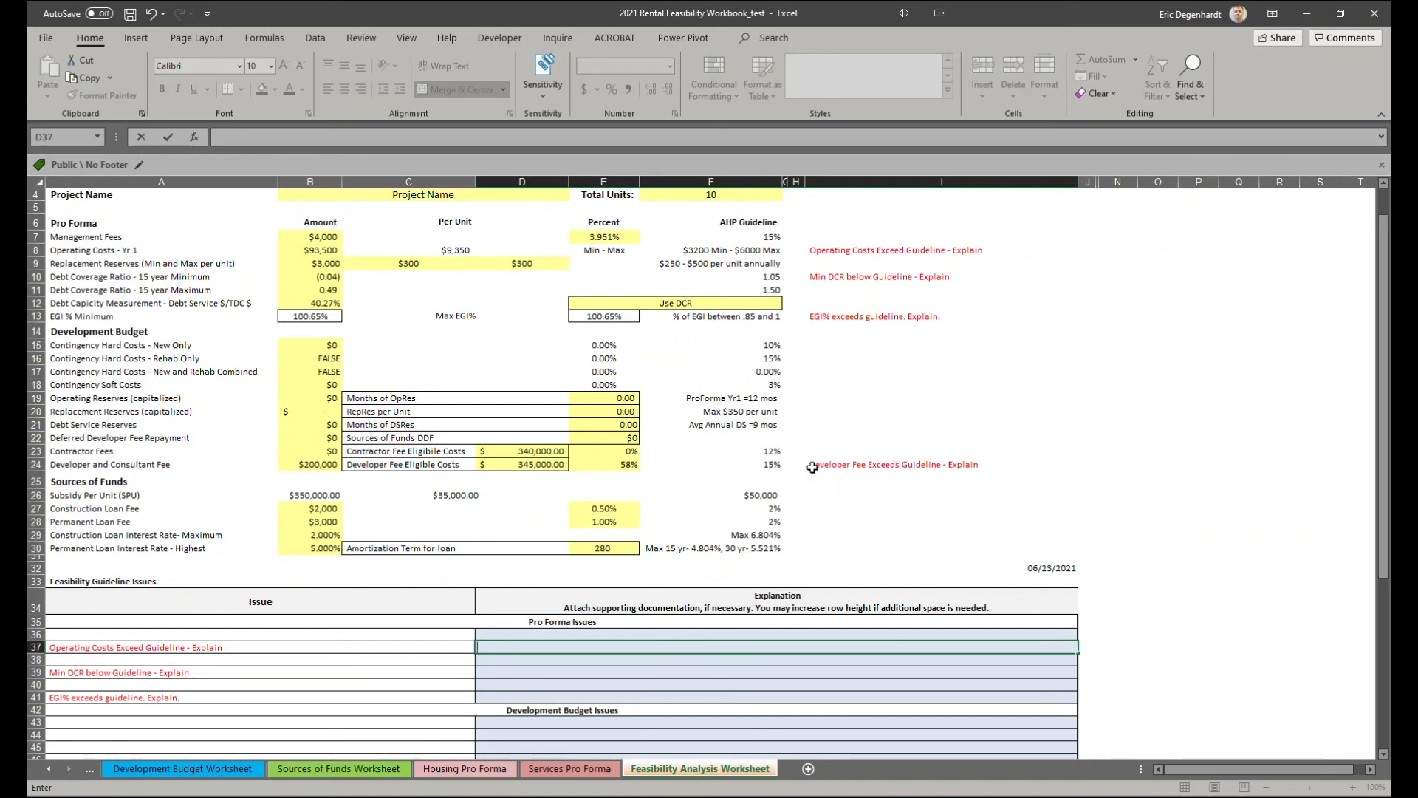
scroll(774, 454, down, 4)
scroll(773, 454, down, 3)
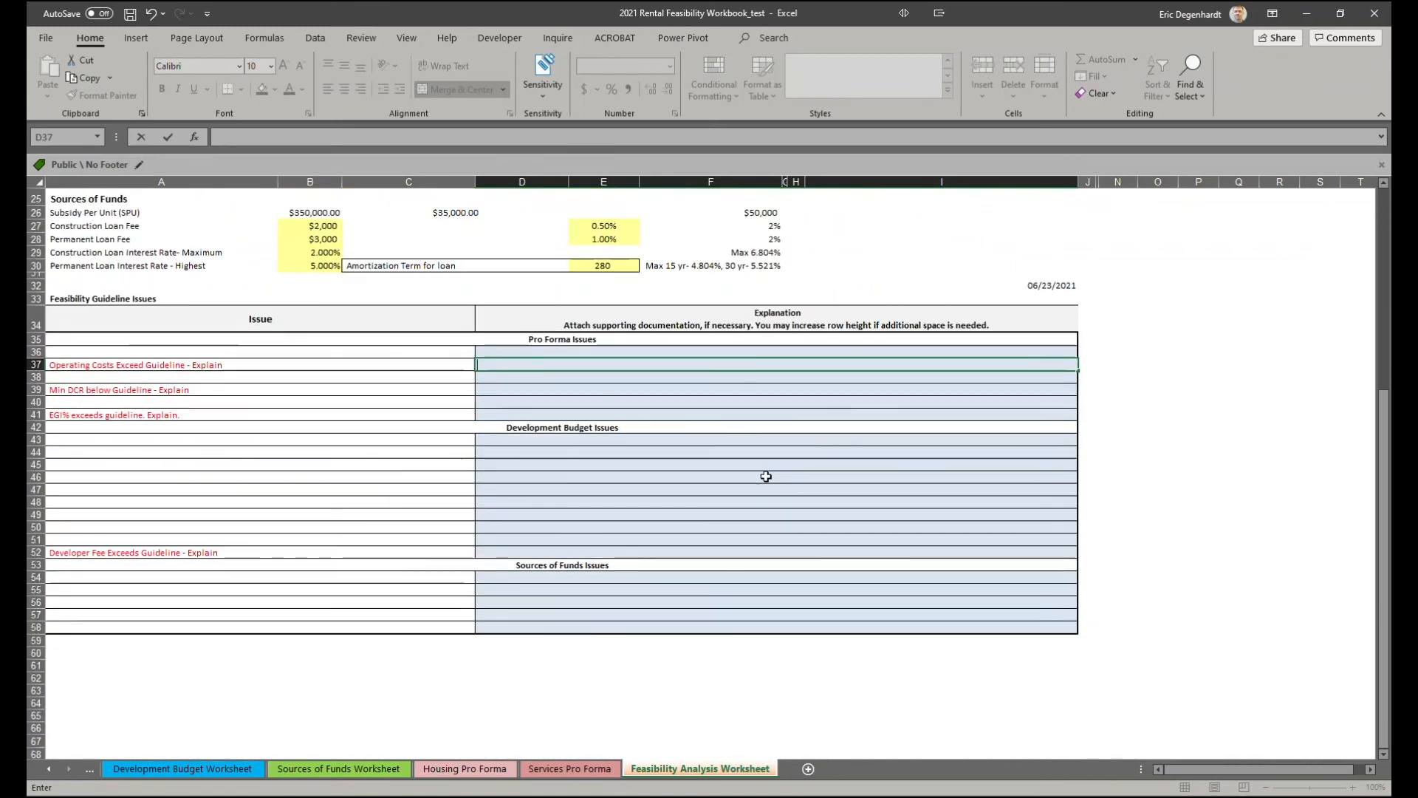